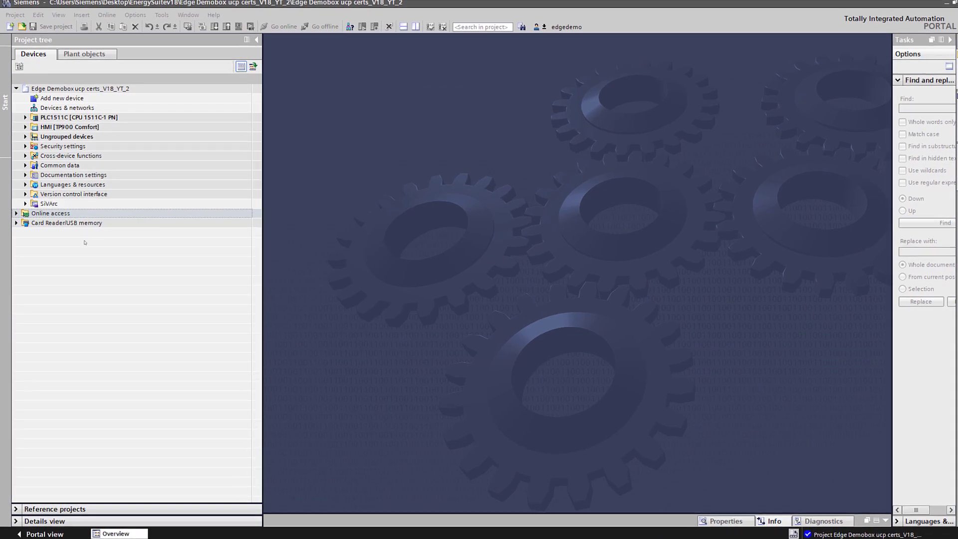
Step: Expand Online access and refresh the accessible devices on the Intel I219-LM connection
{"action": "left_click", "coordinate": [16, 214]}
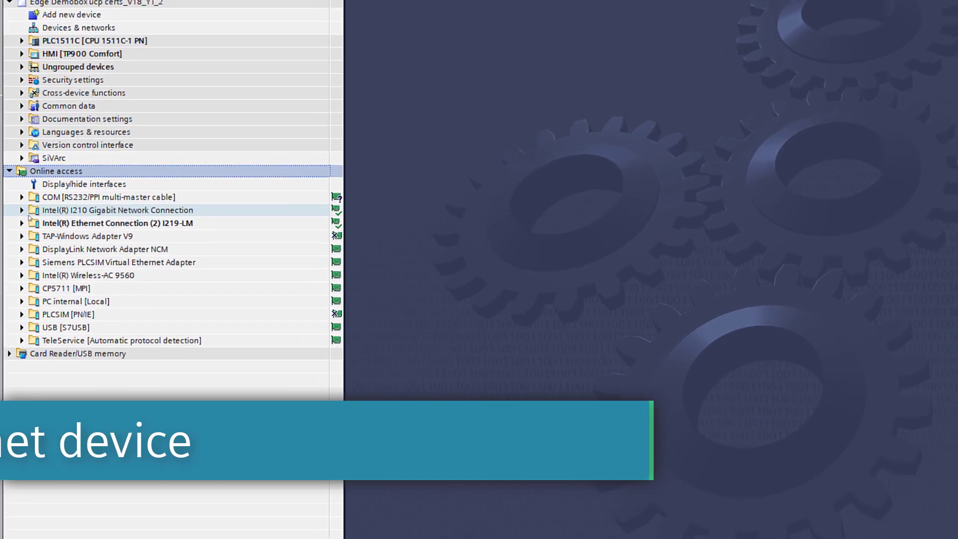
{"action": "left_click", "coordinate": [308, 235]}
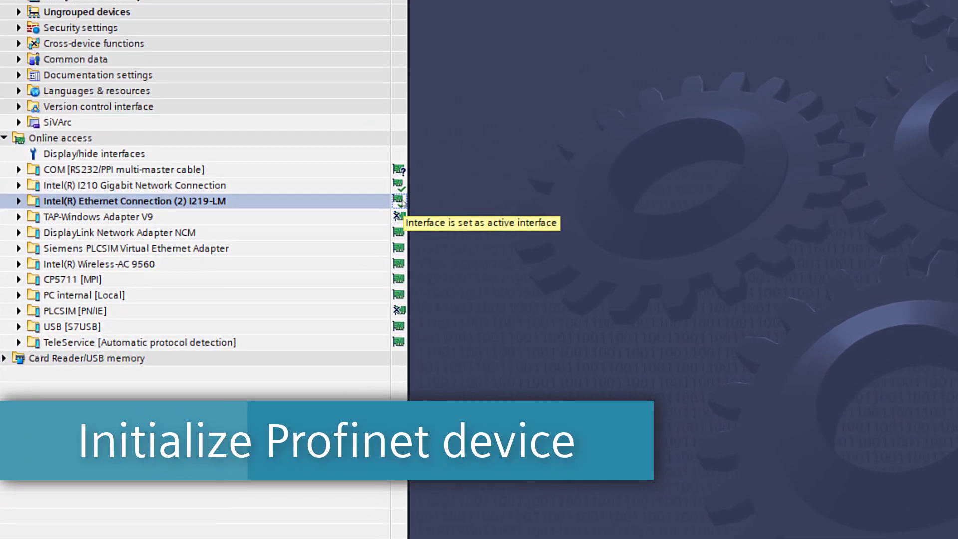
{"action": "left_click", "coordinate": [394, 188]}
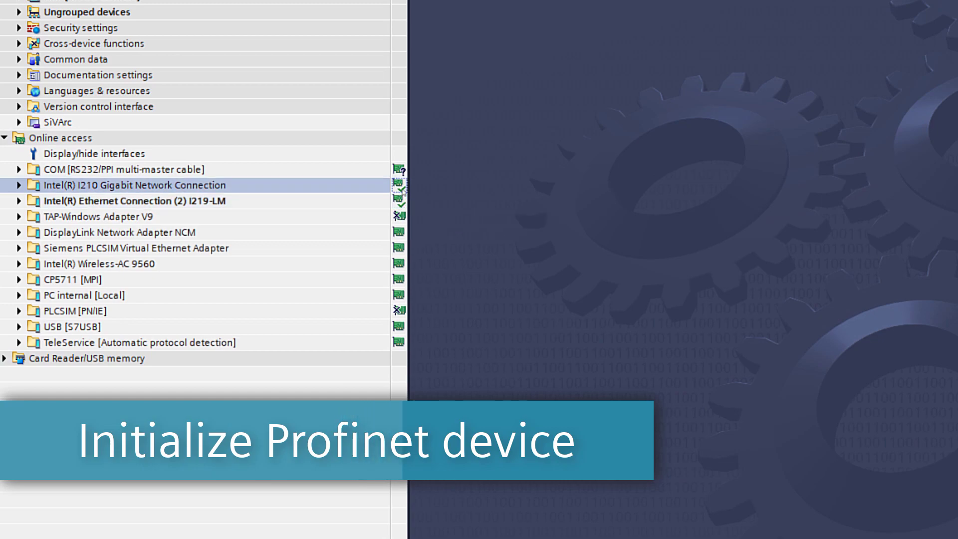
{"action": "left_click", "coordinate": [19, 200]}
{"action": "left_click", "coordinate": [94, 218]}
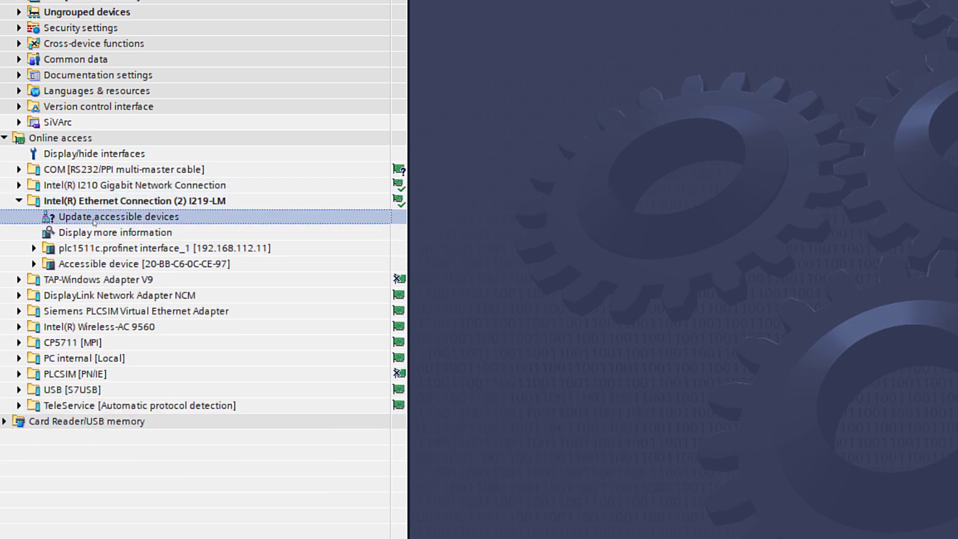
{"action": "double_click", "coordinate": [94, 221]}
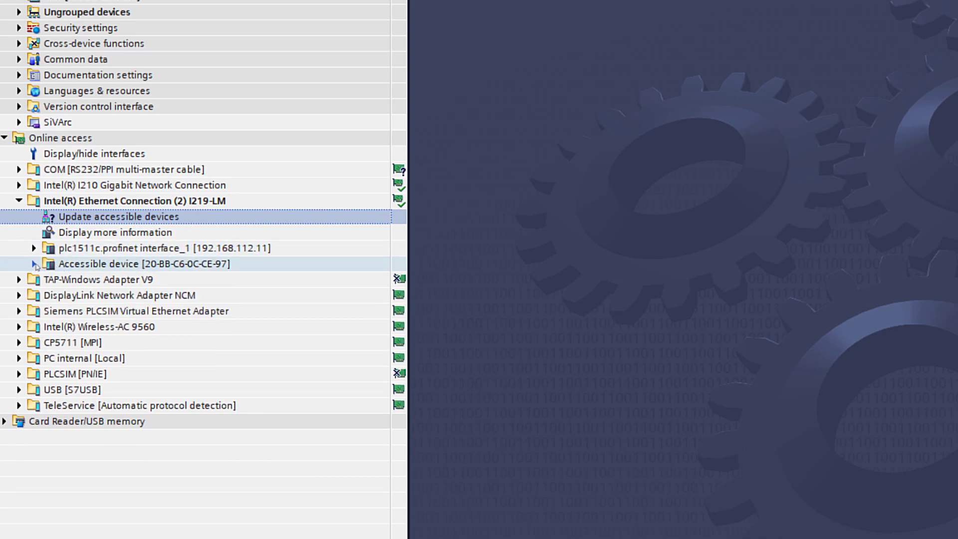
Step: Open Online & diagnostics for device 20-BB-C6-0C-CE-97 and go to Functions > Assign IP address
{"action": "left_click", "coordinate": [35, 264]}
{"action": "left_click", "coordinate": [87, 280]}
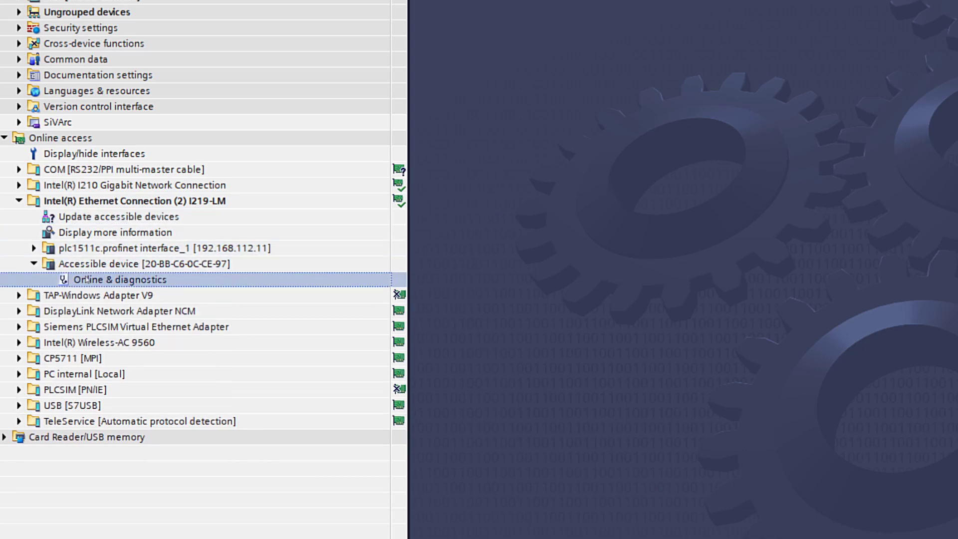
{"action": "double_click", "coordinate": [88, 280]}
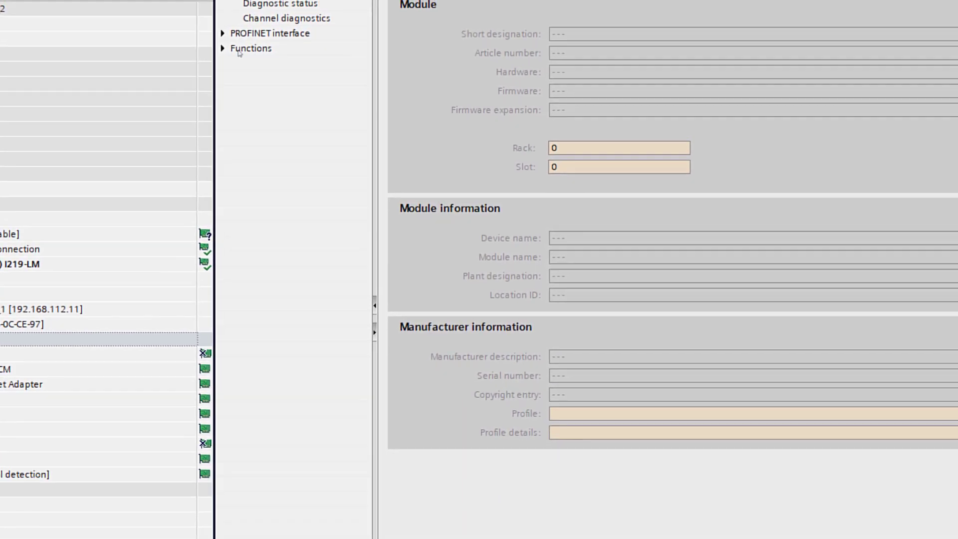
{"action": "left_click", "coordinate": [227, 32]}
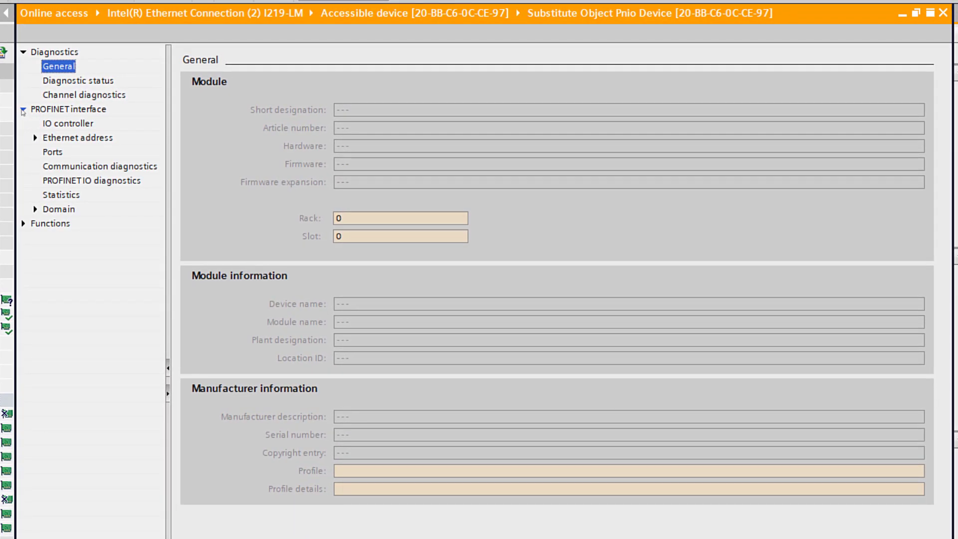
{"action": "left_click", "coordinate": [23, 224]}
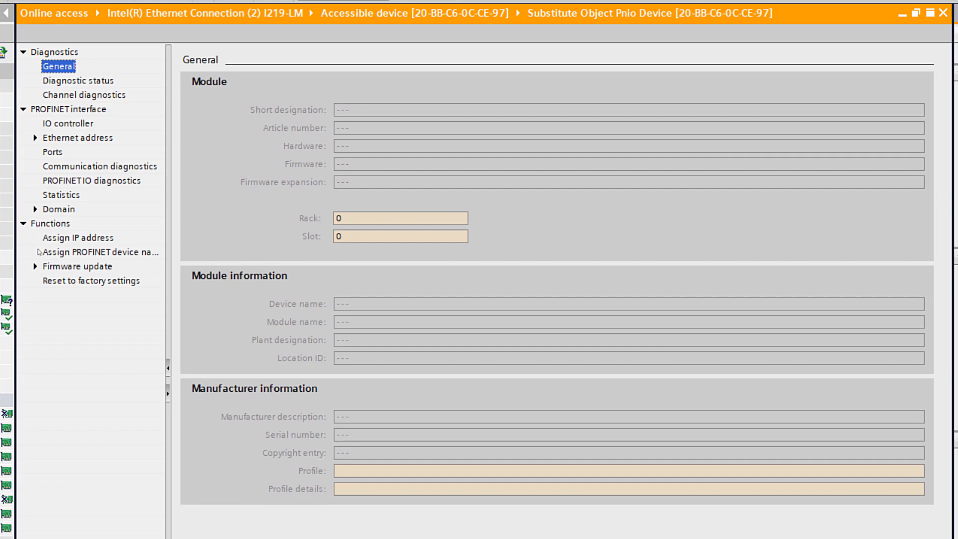
{"action": "left_click", "coordinate": [78, 238]}
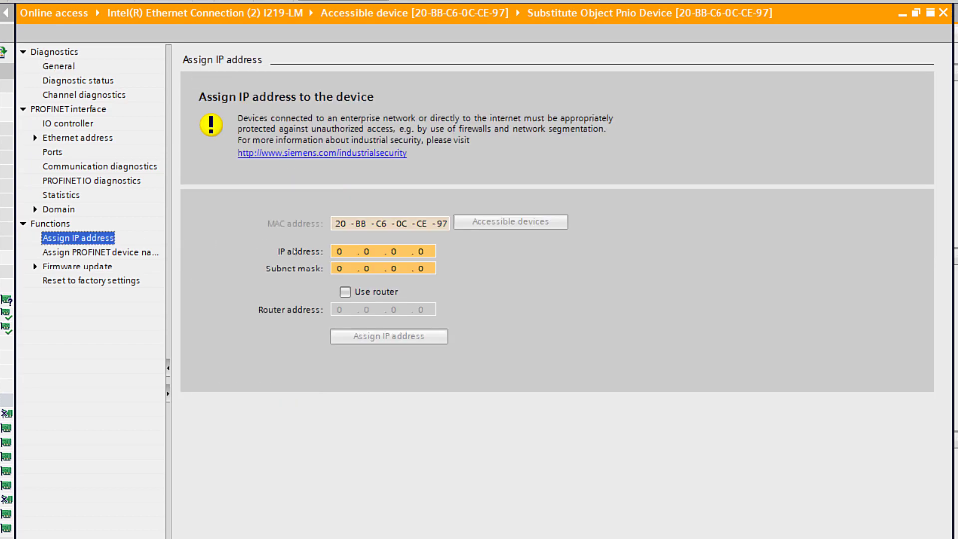
Step: Assign IP 192.168.112.88 with subnet 255.255.255.0, then move to Assign PROFINET device name
{"action": "left_click", "coordinate": [346, 254]}
{"action": "type", "text": "192 . 168 . 112 . 088"}
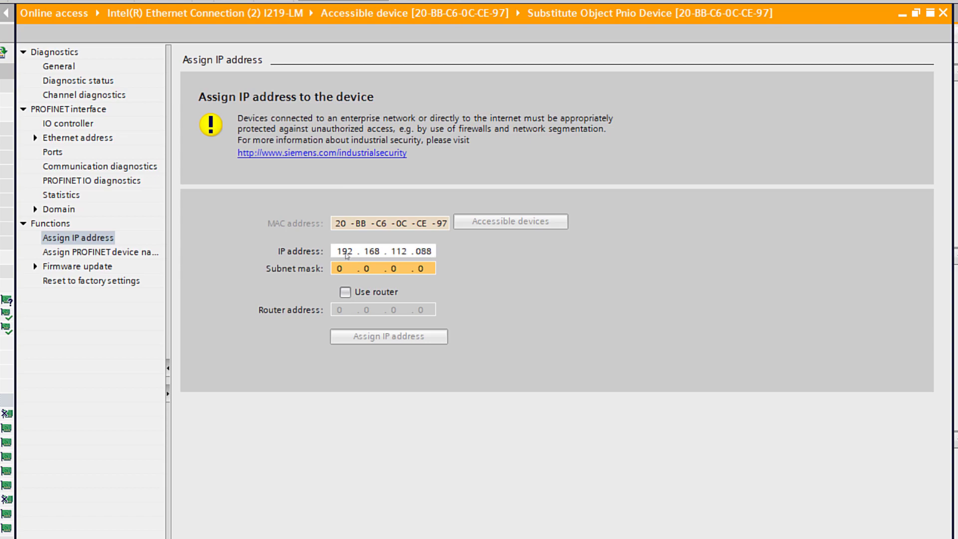
{"action": "left_click", "coordinate": [348, 269]}
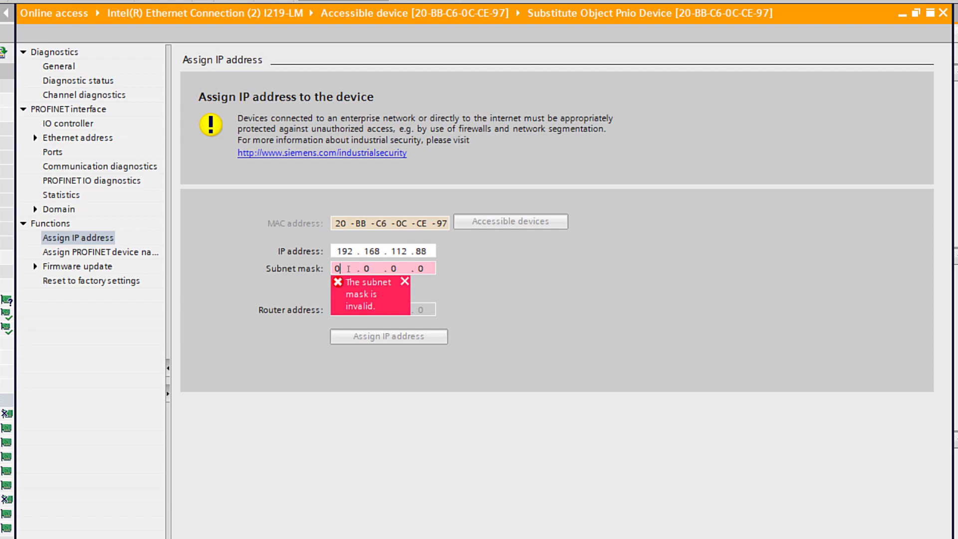
{"action": "type", "text": "255.255.255.0"}
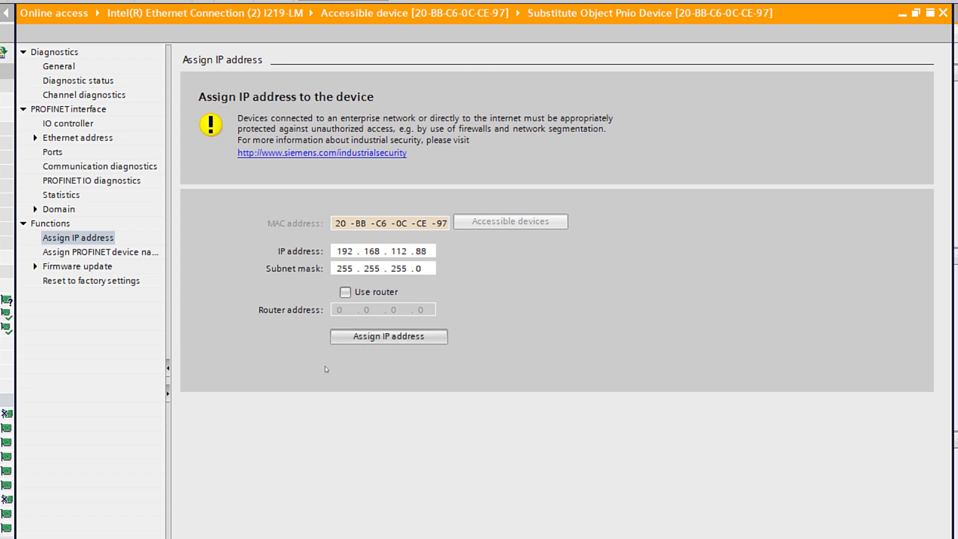
{"action": "left_click", "coordinate": [382, 336]}
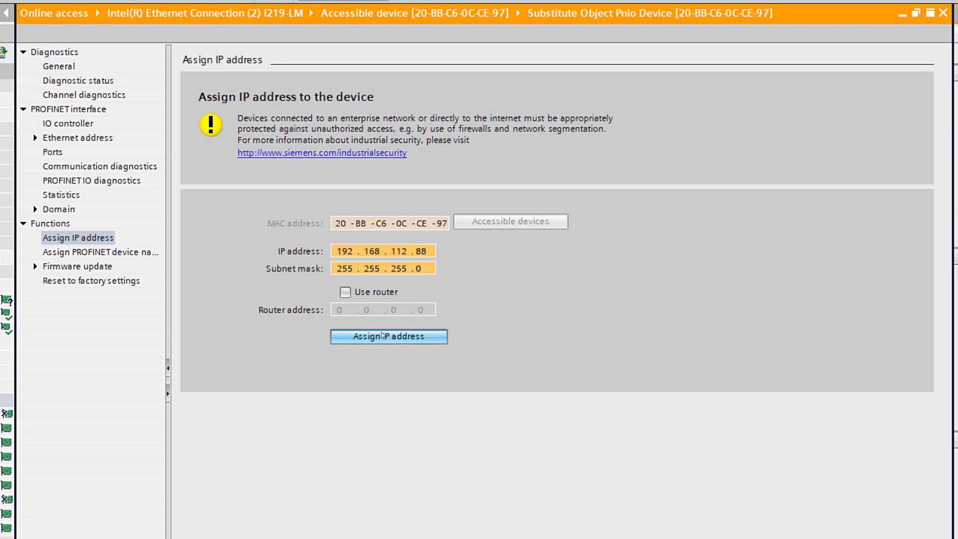
{"action": "left_click", "coordinate": [123, 252]}
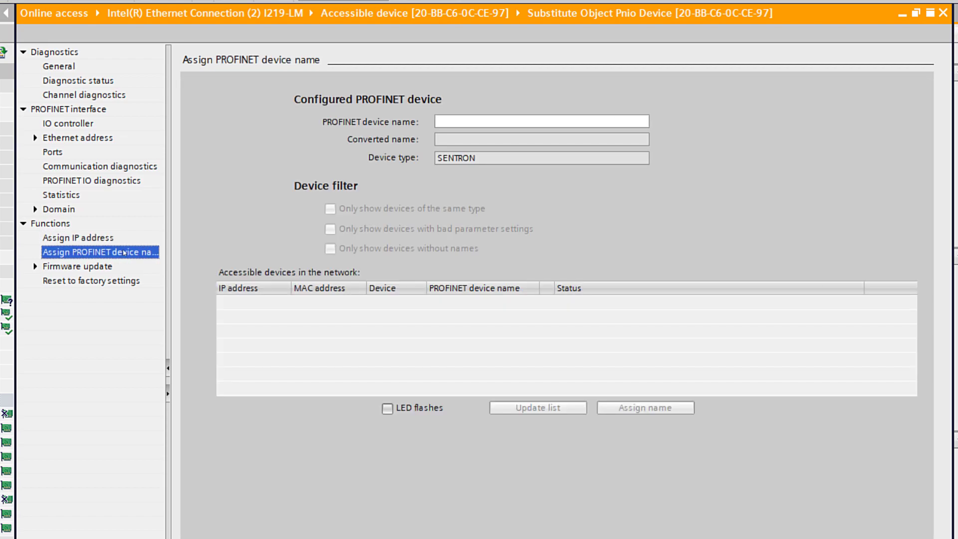
Step: Assign the PROFINET device name EnO_3VA6 and open the Devices & networks view
{"action": "left_click", "coordinate": [487, 121]}
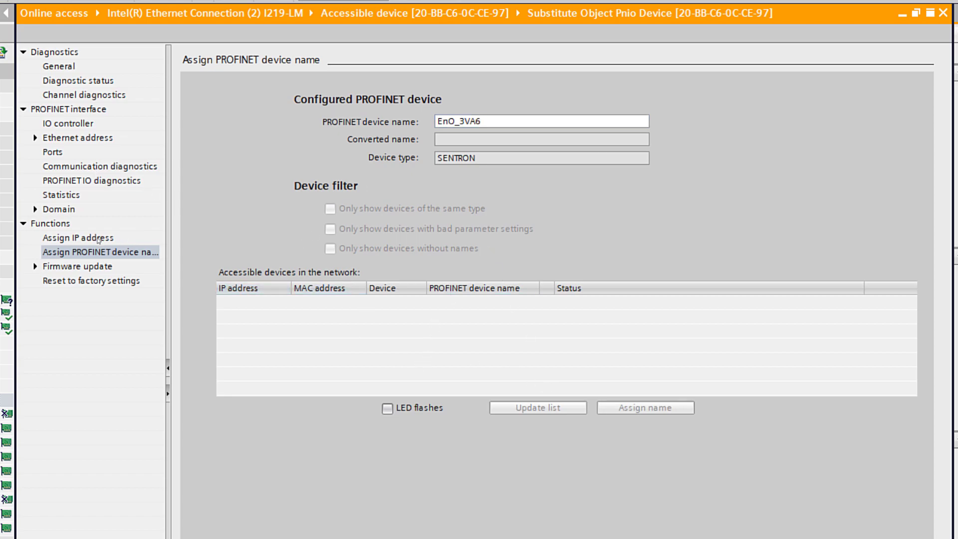
{"action": "left_click", "coordinate": [86, 250]}
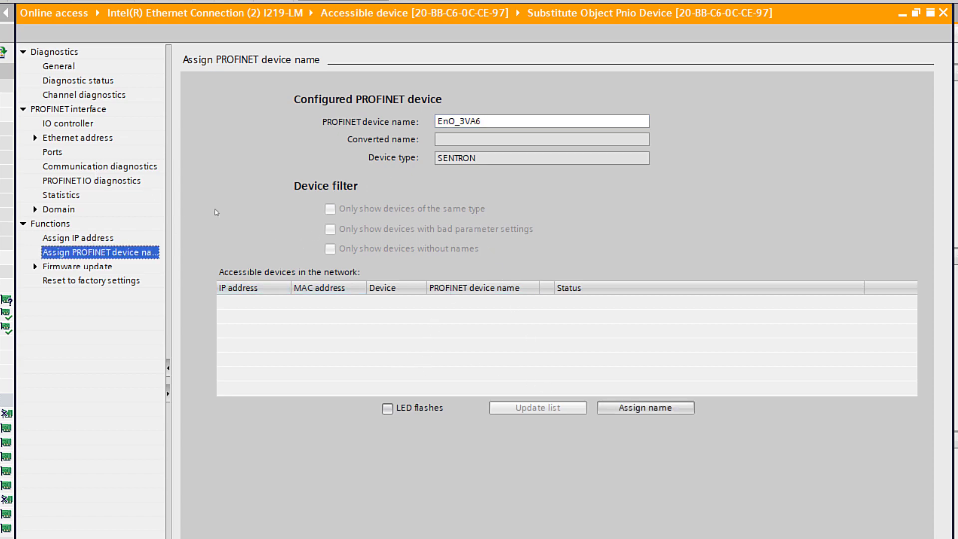
{"action": "left_click", "coordinate": [638, 409]}
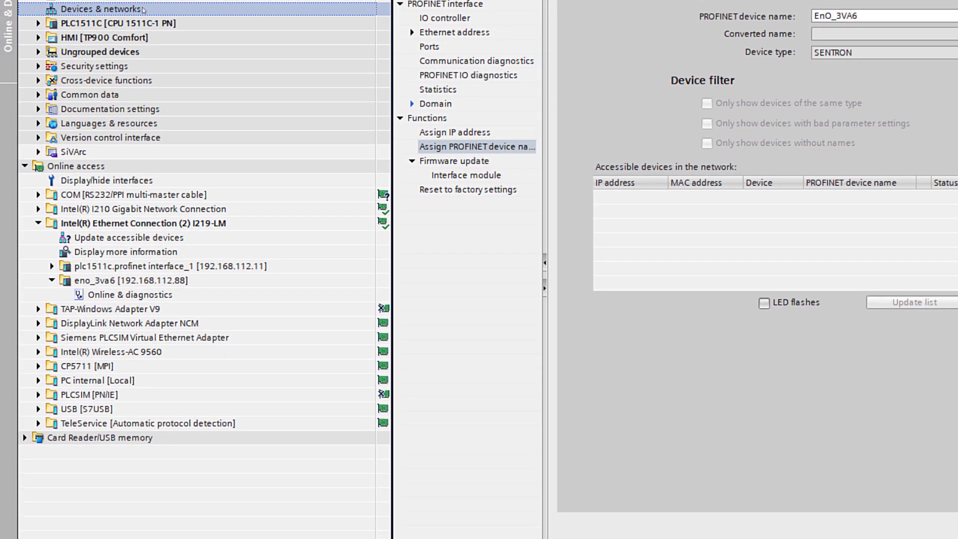
{"action": "double_click", "coordinate": [142, 10]}
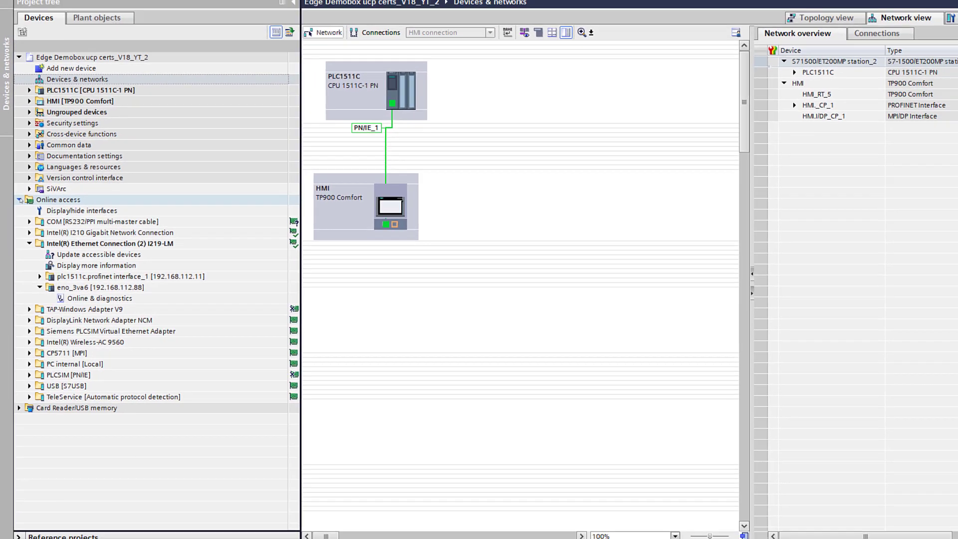
{"action": "double_click", "coordinate": [32, 181]}
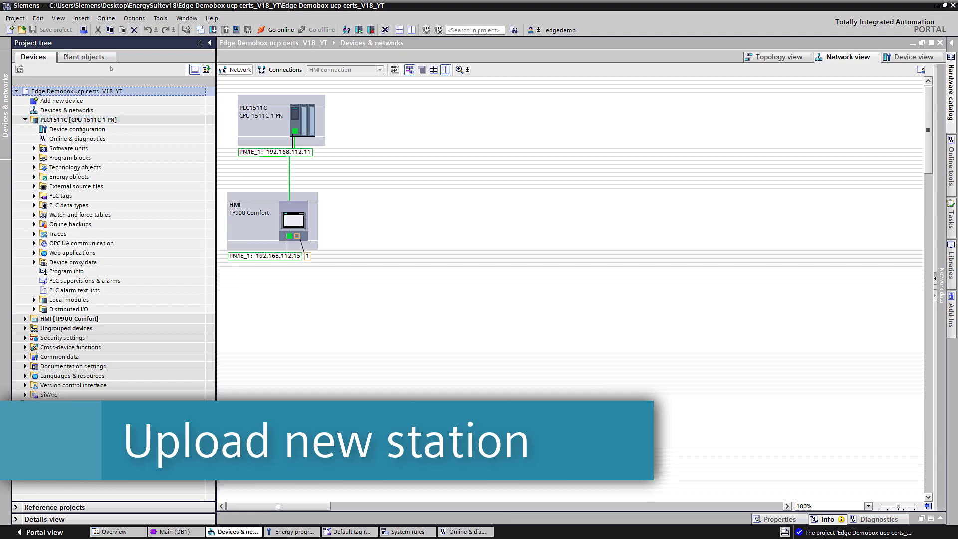
Step: Upload eno_3va6 as a new station, searching via PN/IE on the I219-LM adapter
{"action": "left_click", "coordinate": [106, 18]}
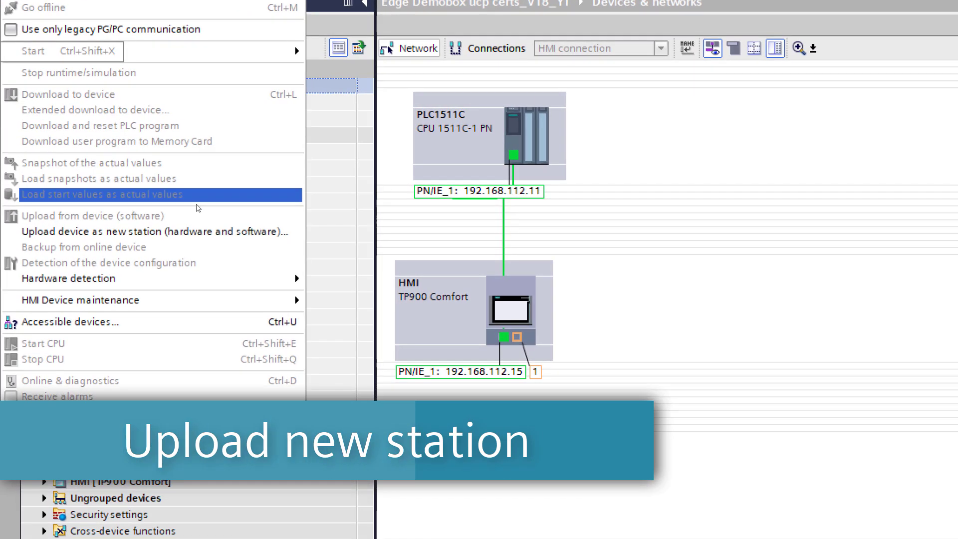
{"action": "left_click", "coordinate": [191, 216]}
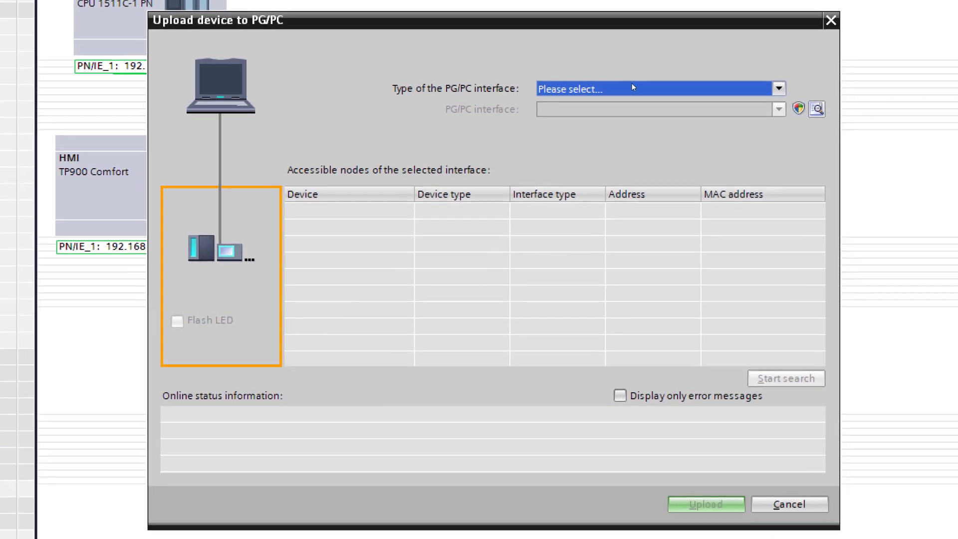
{"action": "left_click", "coordinate": [705, 116]}
{"action": "left_click", "coordinate": [696, 152]}
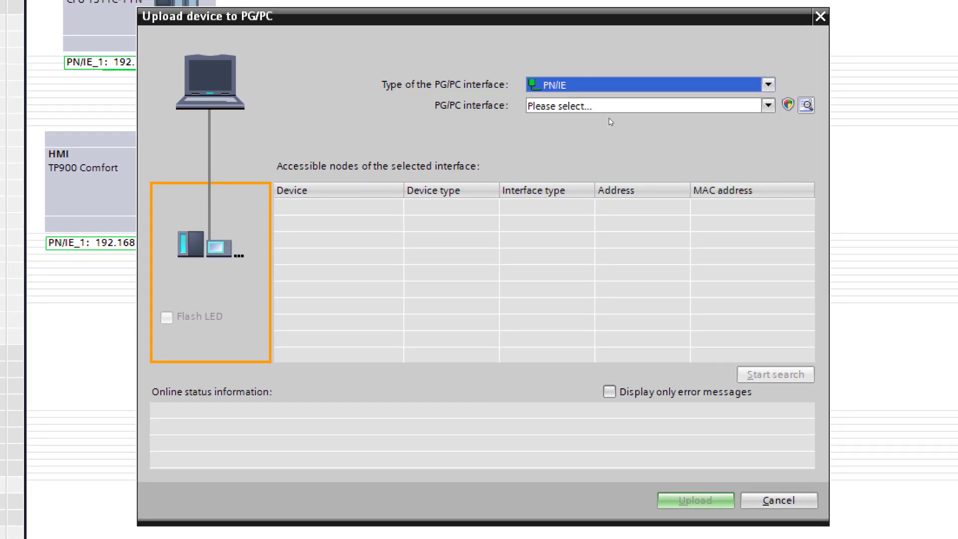
{"action": "left_click", "coordinate": [612, 107]}
{"action": "left_click", "coordinate": [607, 140]}
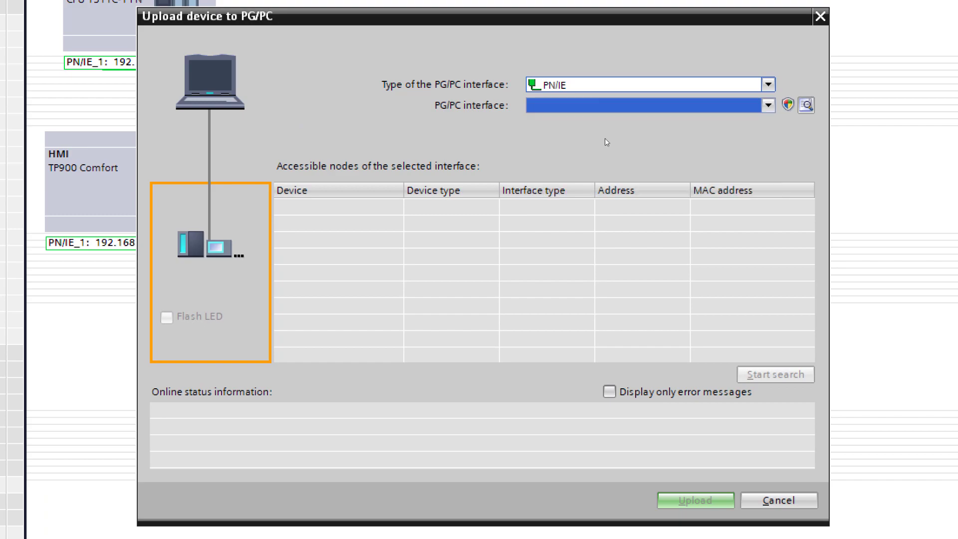
{"action": "left_click", "coordinate": [771, 375]}
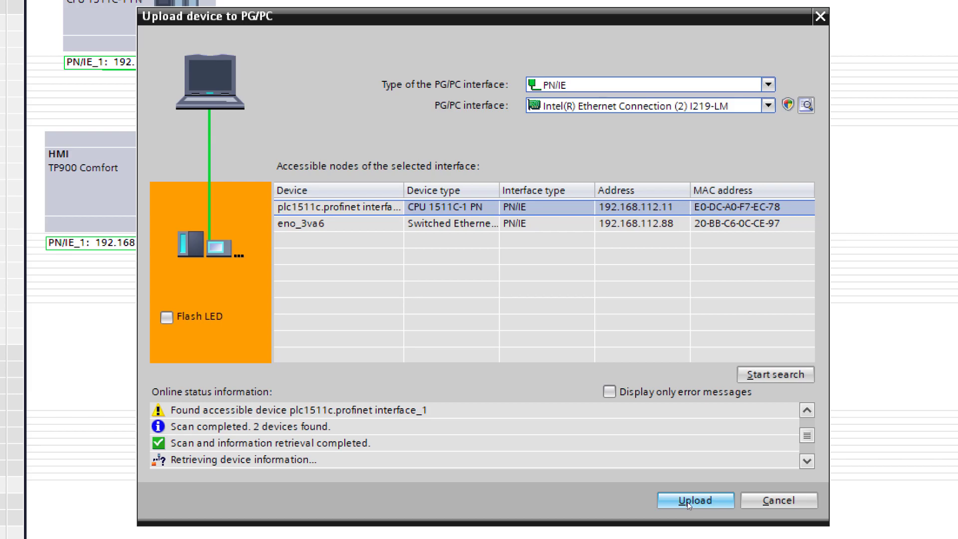
{"action": "left_click", "coordinate": [354, 227]}
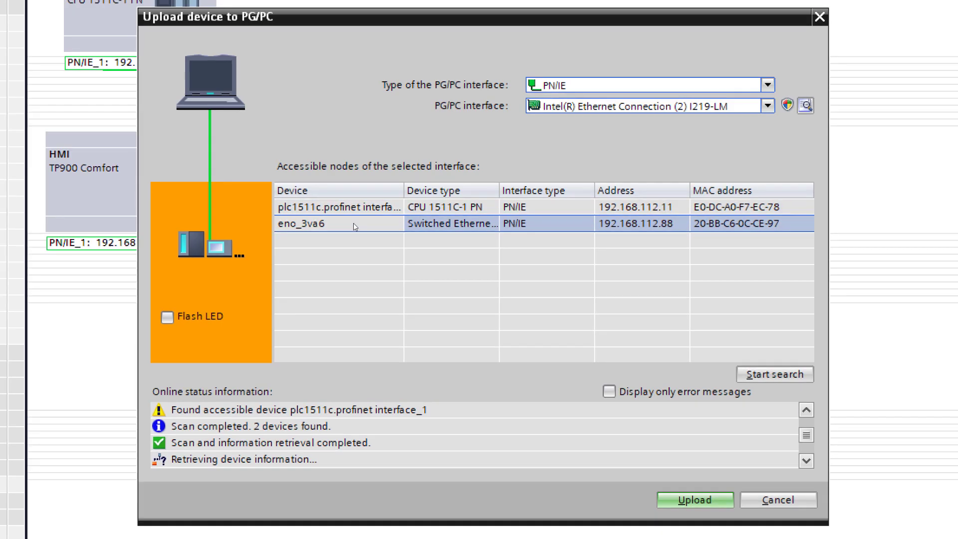
{"action": "left_click", "coordinate": [648, 469]}
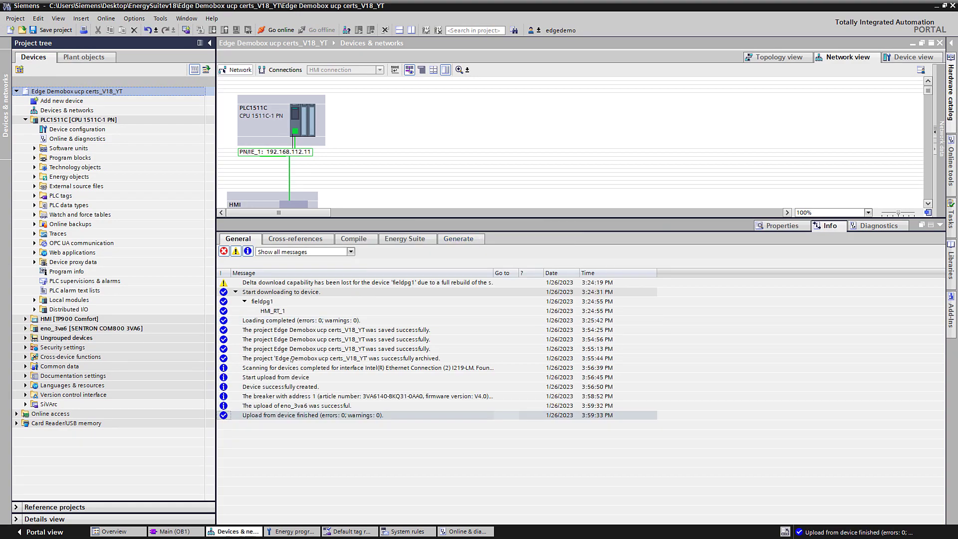
{"action": "left_click", "coordinate": [26, 328]}
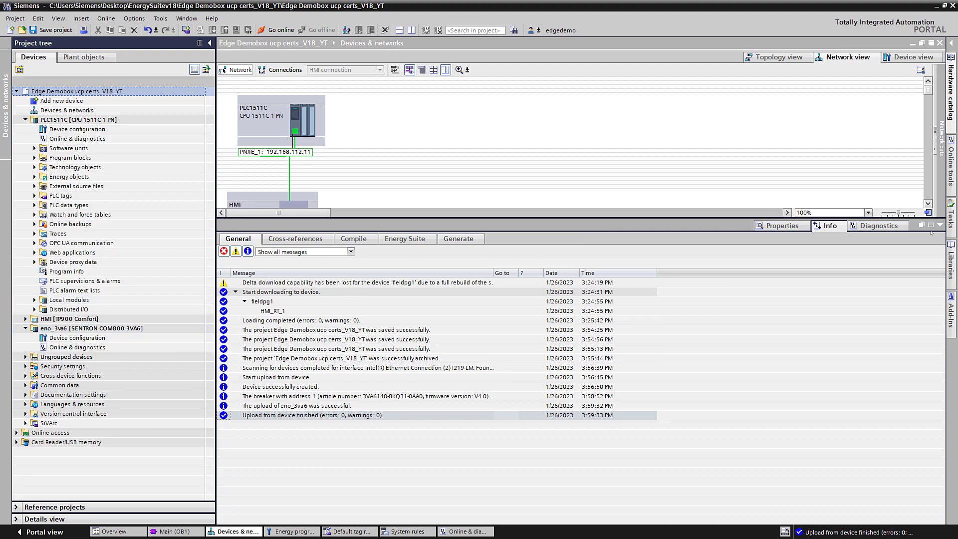
Step: Place eno_3va6 beside the PLC in the network view and open its device view
{"action": "left_click", "coordinate": [940, 225]}
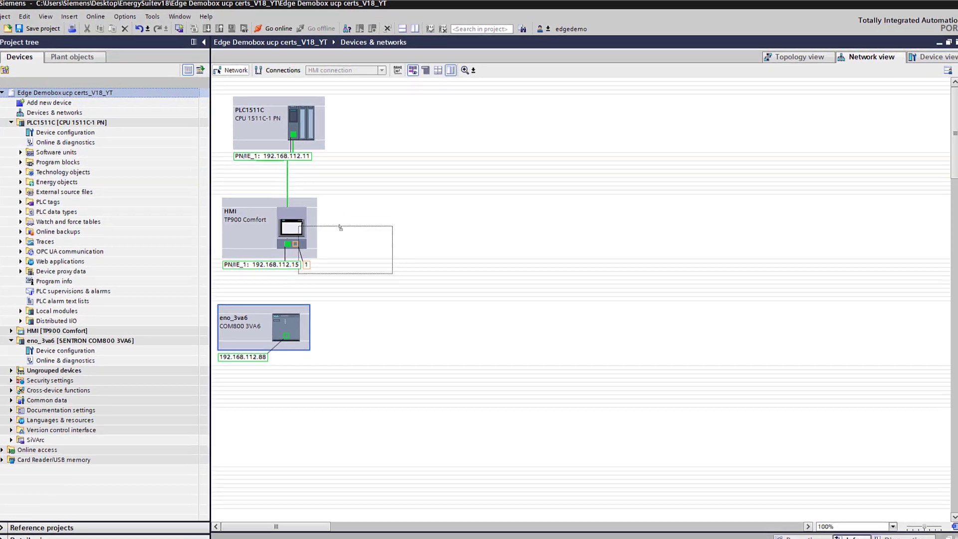
{"action": "left_click_drag", "start_coordinate": [242, 328], "coordinate": [365, 138]}
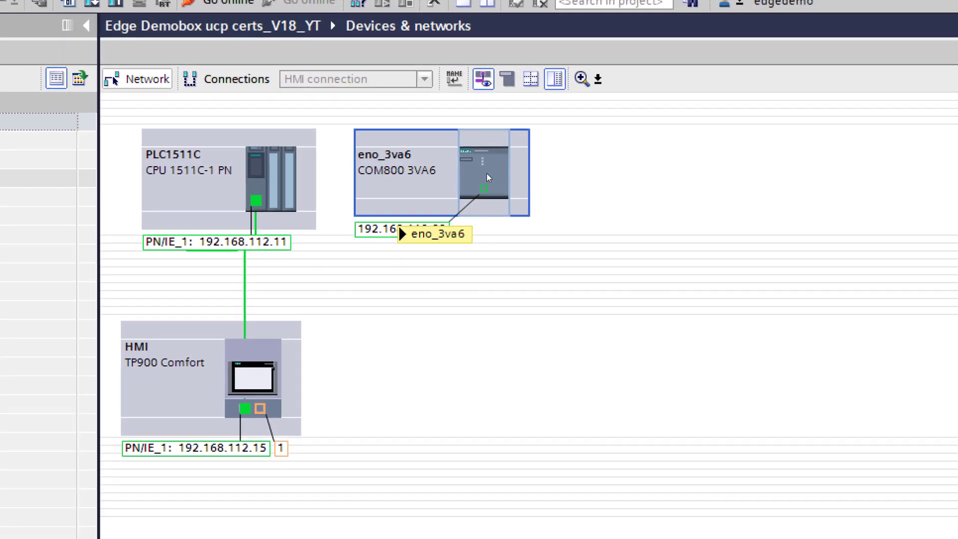
{"action": "left_click", "coordinate": [487, 177]}
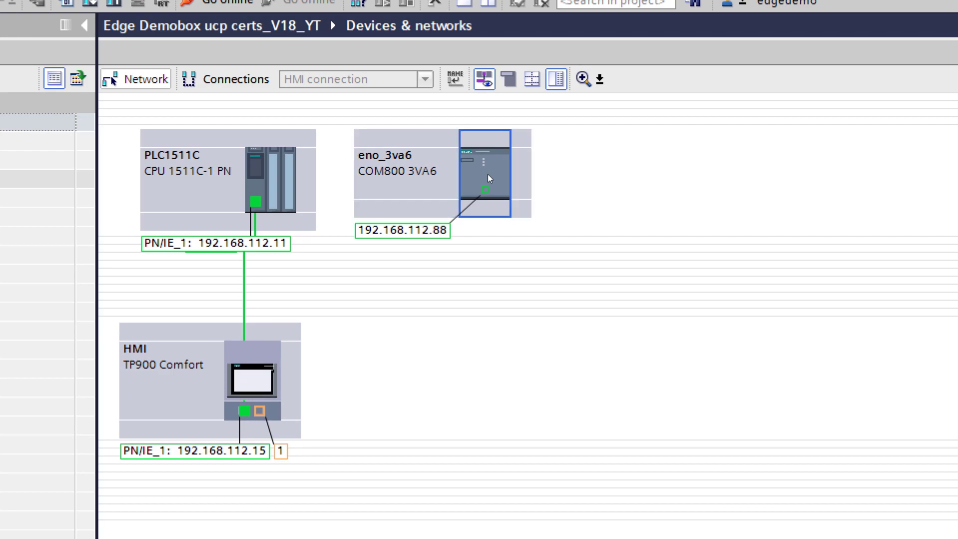
{"action": "double_click", "coordinate": [488, 175]}
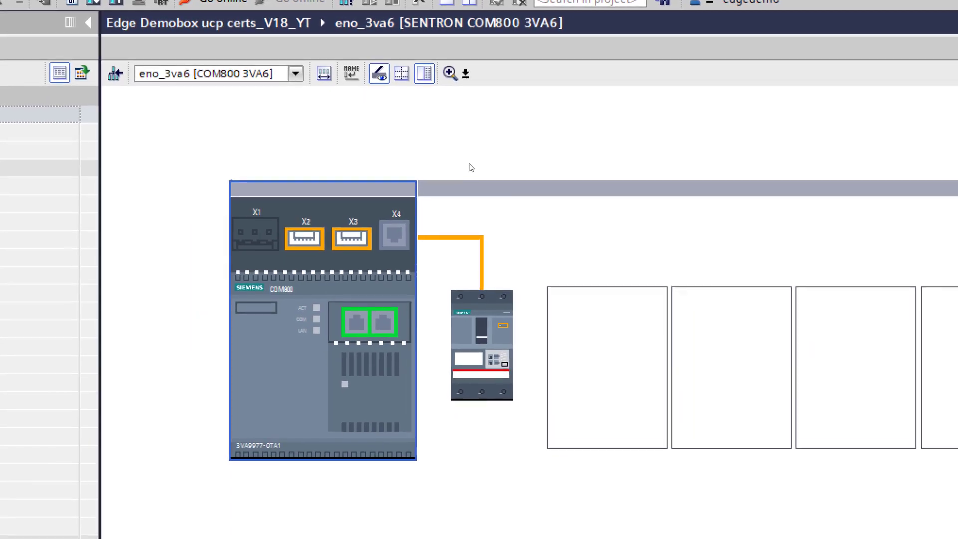
Step: Show the COM800 PROFINET interface_1 properties and the device overview table
{"action": "left_click", "coordinate": [374, 324]}
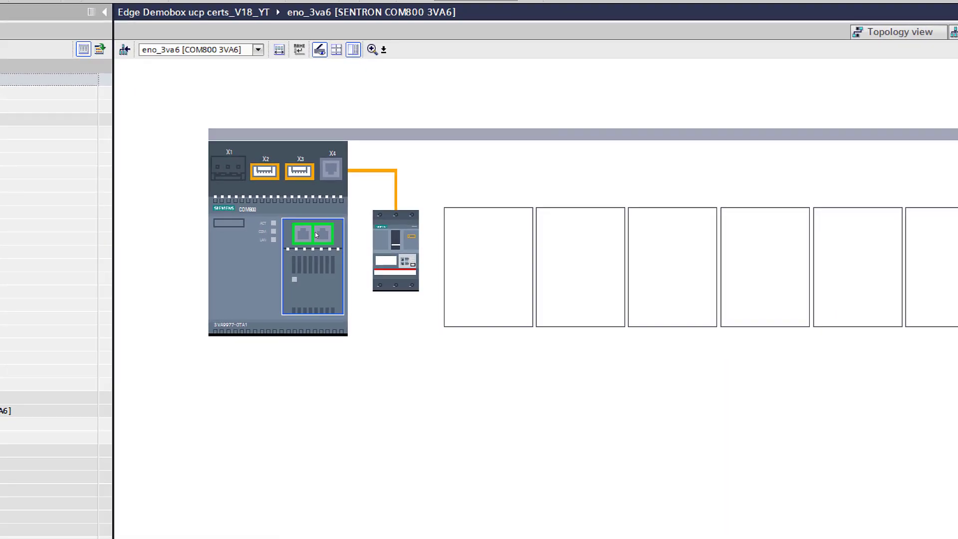
{"action": "right_click", "coordinate": [316, 236]}
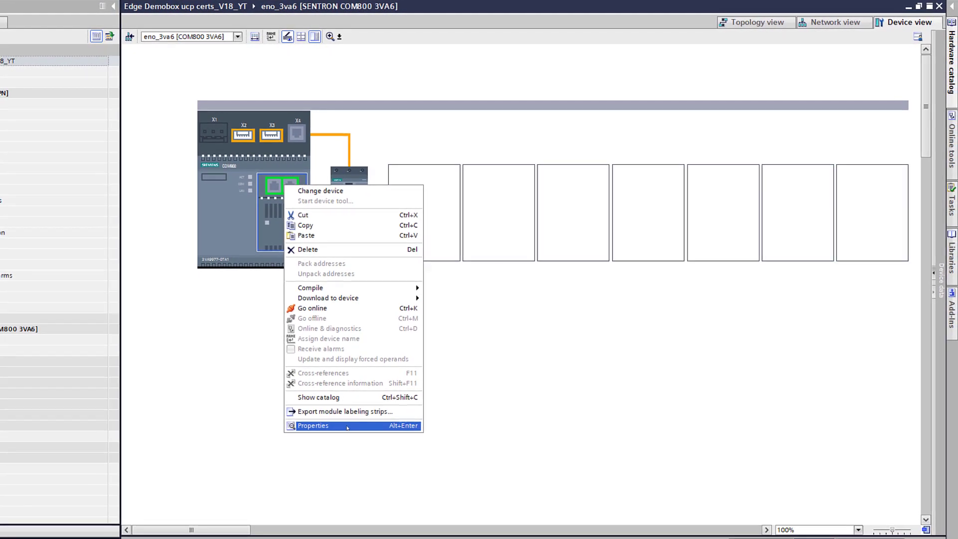
{"action": "left_click", "coordinate": [347, 426]}
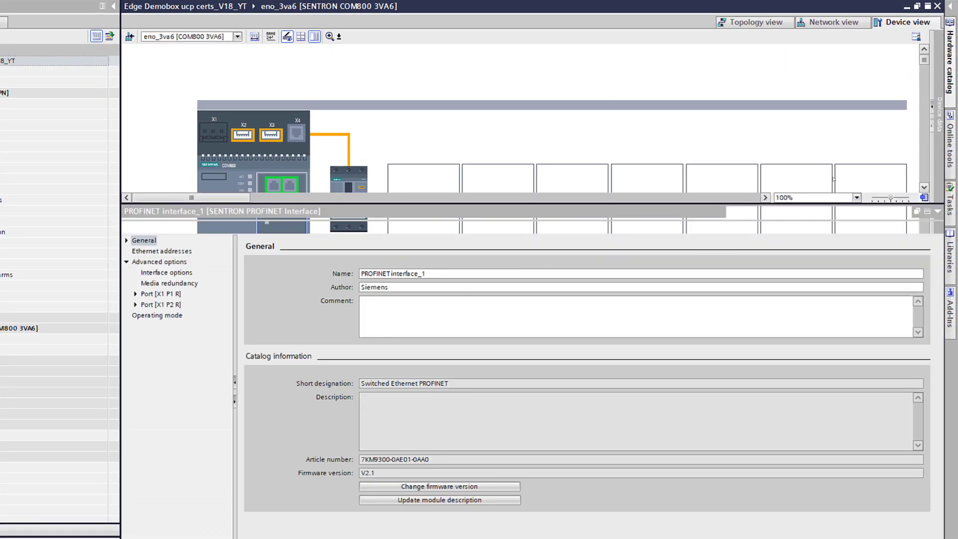
{"action": "left_click", "coordinate": [931, 107]}
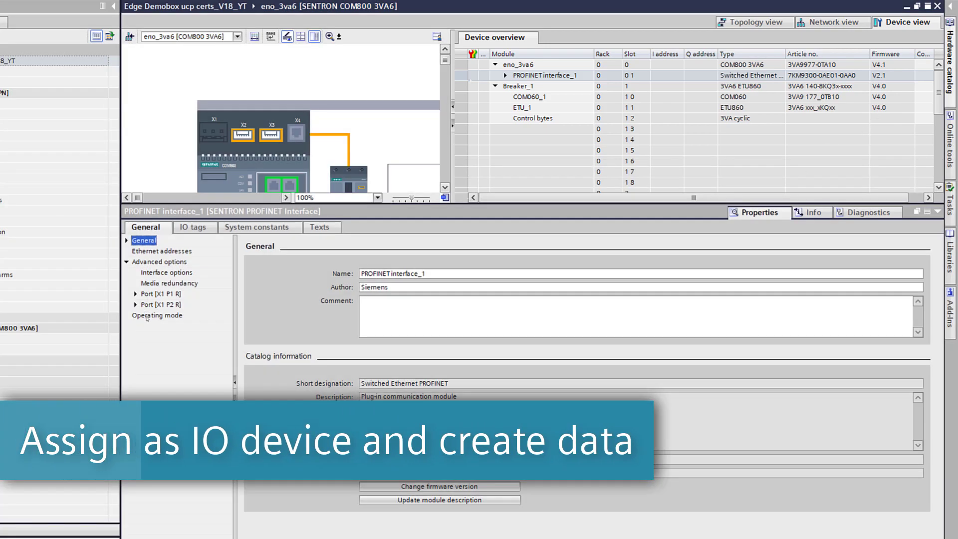
Step: Make the COM800 interface an IO device of PLC1511C.PROFINET interface_1 and add Basic type 5
{"action": "left_click", "coordinate": [157, 316]}
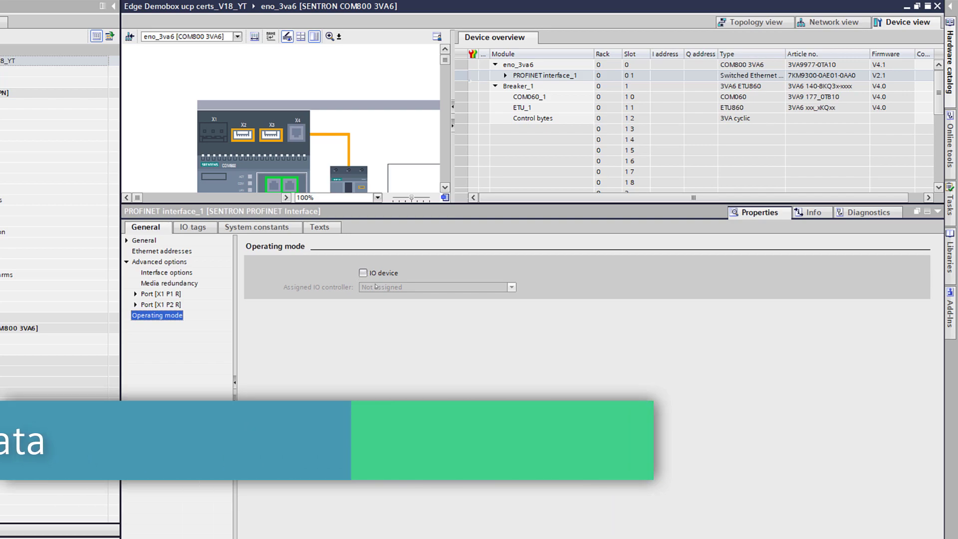
{"action": "left_click", "coordinate": [363, 273]}
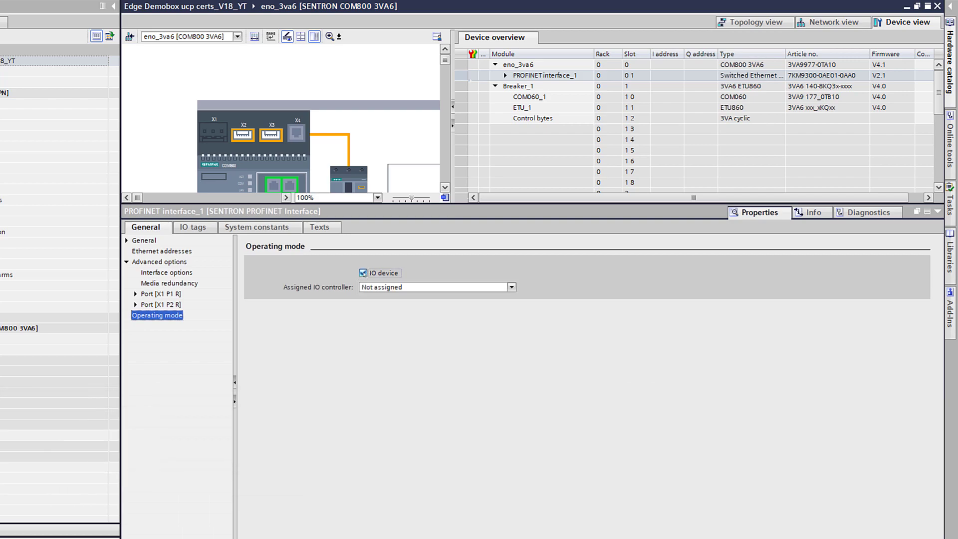
{"action": "left_click", "coordinate": [367, 288]}
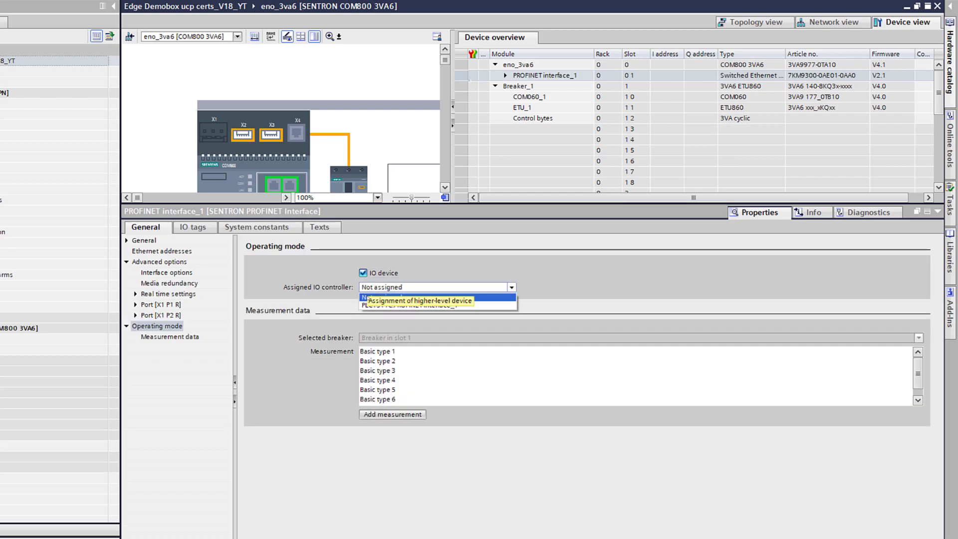
{"action": "left_click", "coordinate": [370, 305]}
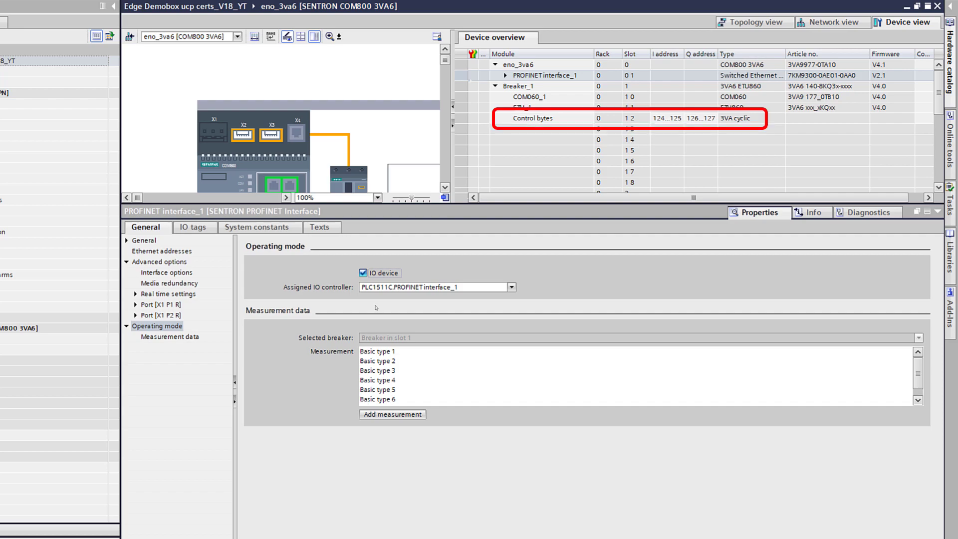
{"action": "left_click", "coordinate": [378, 390]}
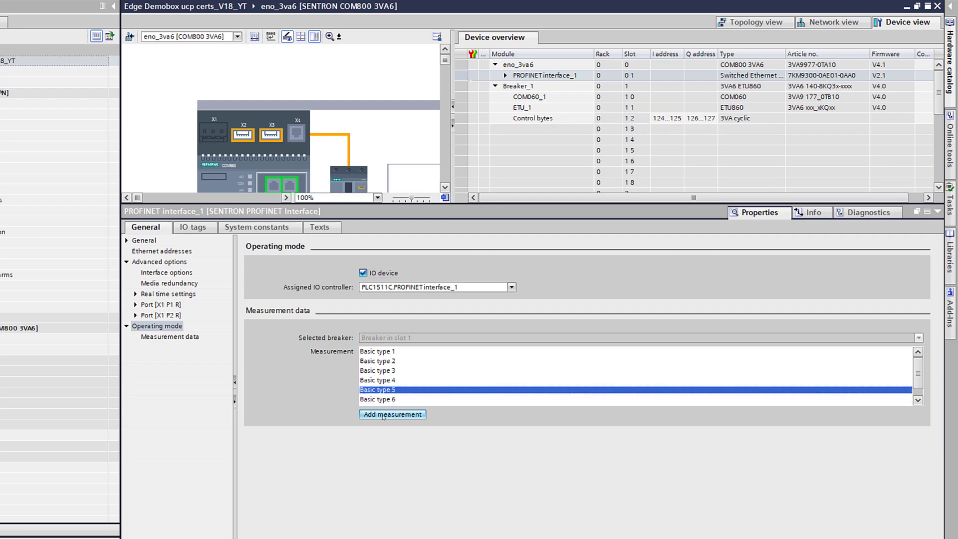
{"action": "left_click", "coordinate": [384, 414]}
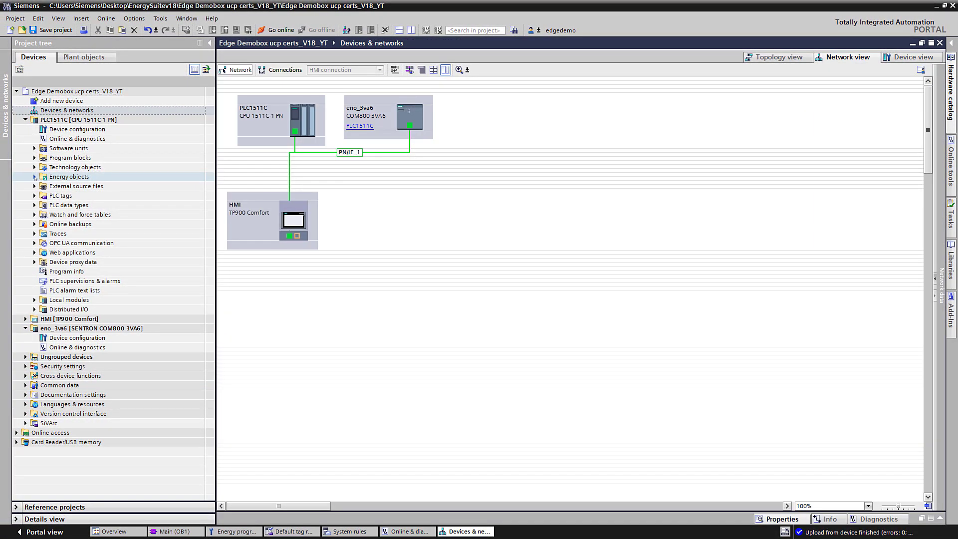
{"action": "left_click", "coordinate": [35, 177]}
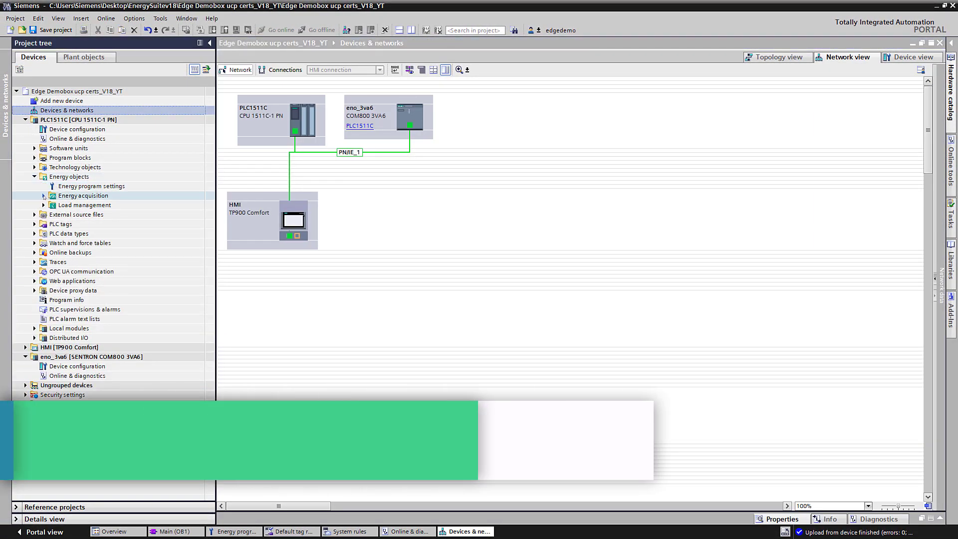
Step: Create a new energy acquisition object table named Acq_Com800_1 and open it
{"action": "left_click", "coordinate": [44, 196]}
{"action": "left_click", "coordinate": [69, 205]}
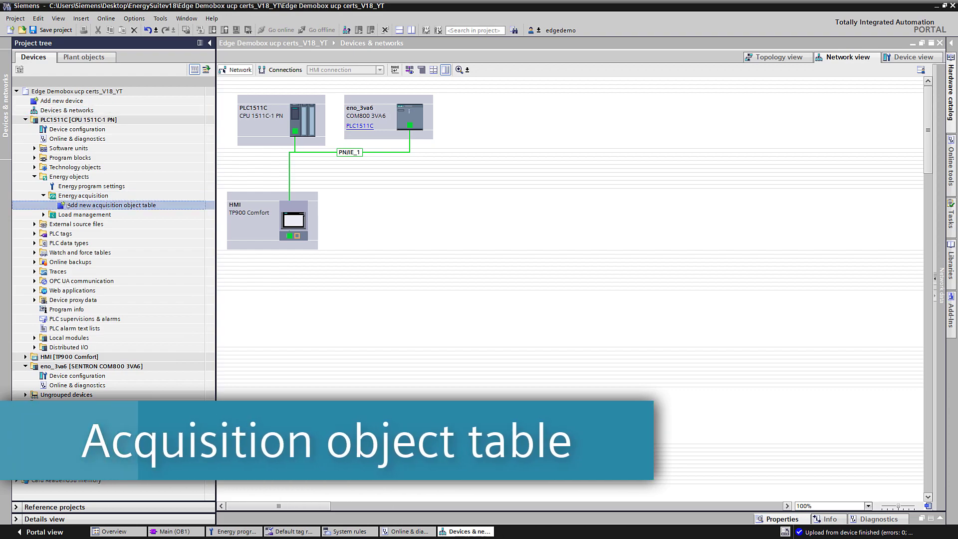
{"action": "double_click", "coordinate": [68, 205]}
{"action": "left_click", "coordinate": [138, 214]}
{"action": "left_click_drag", "start_coordinate": [139, 215], "coordinate": [79, 215]}
{"action": "type", "text": "Com"}
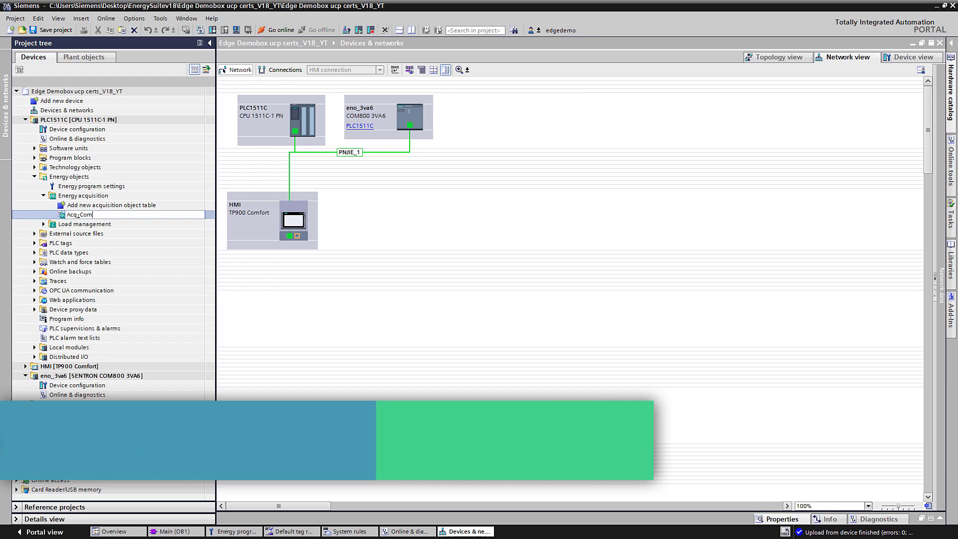
{"action": "type", "text": "800_1"}
{"action": "key", "text": "Return"}
{"action": "left_click", "coordinate": [354, 188]}
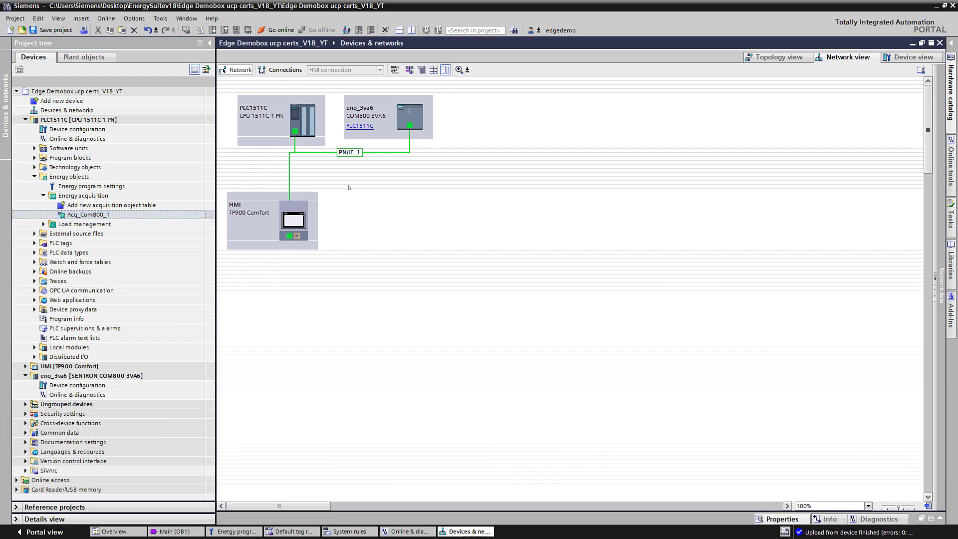
{"action": "double_click", "coordinate": [89, 215]}
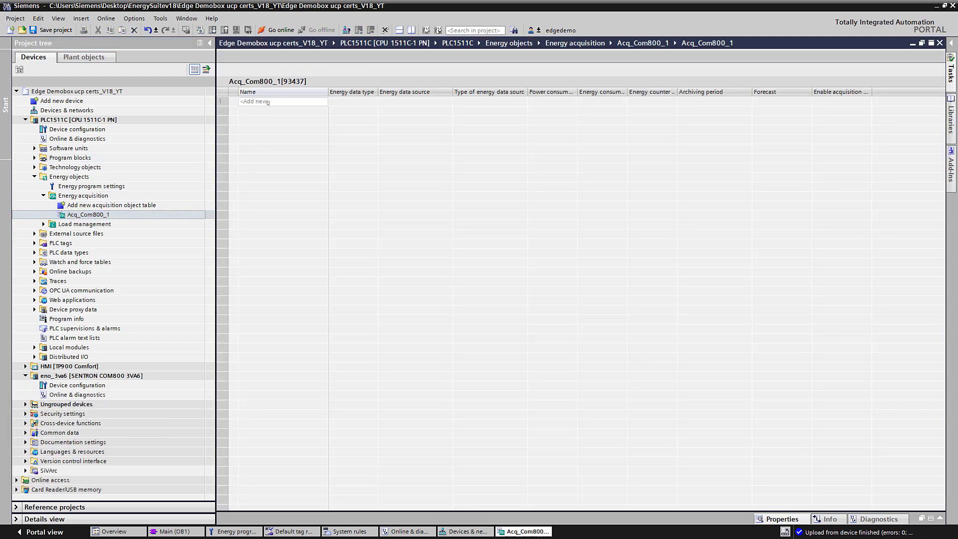
Step: Add an acquisition object named EnO_3VA6_Breaker1 to the table
{"action": "left_click", "coordinate": [256, 101]}
{"action": "left_click", "coordinate": [268, 102]}
{"action": "type", "text": "EnO_3VA6"}
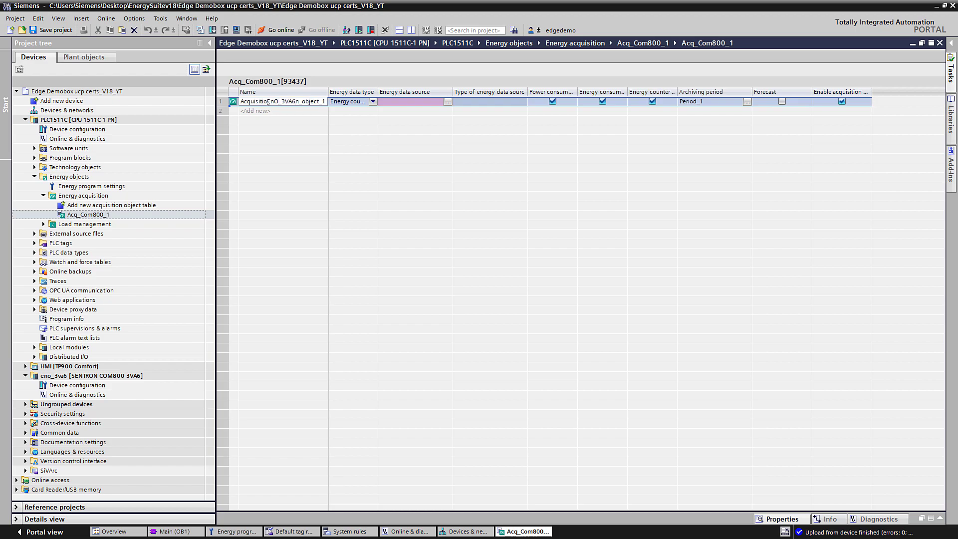
{"action": "key", "text": "Return"}
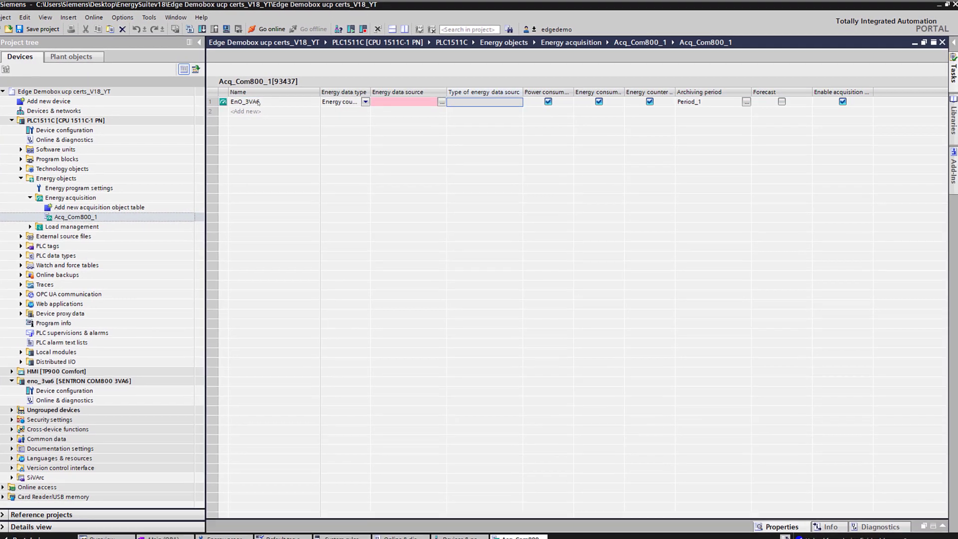
{"action": "left_click", "coordinate": [294, 102]}
{"action": "type", "text": "_Breaker1"}
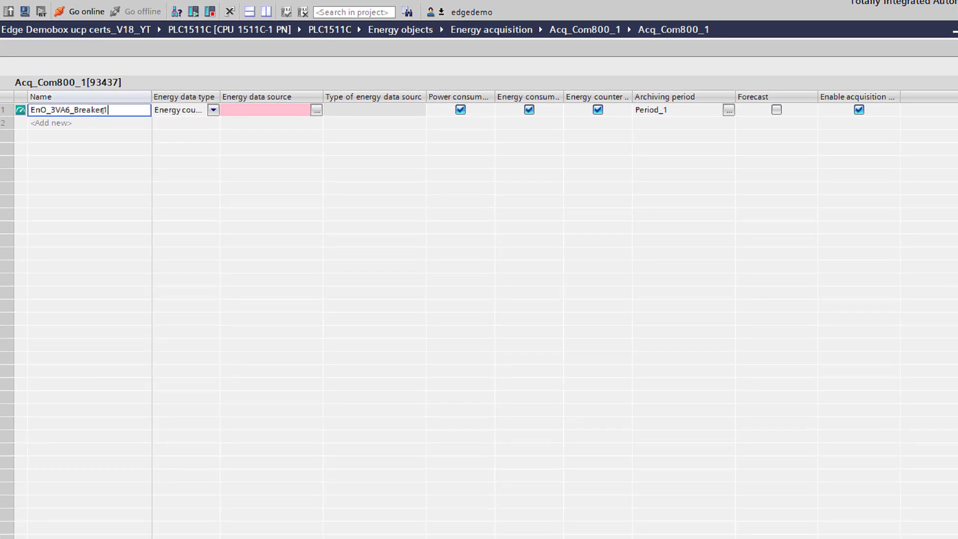
{"action": "key", "text": "Return"}
Step: Set its energy data source to eno_3va6.Breaker_1 with archiving period Period_1
{"action": "left_click", "coordinate": [319, 114]}
{"action": "left_click", "coordinate": [316, 110]}
{"action": "left_click", "coordinate": [238, 137]}
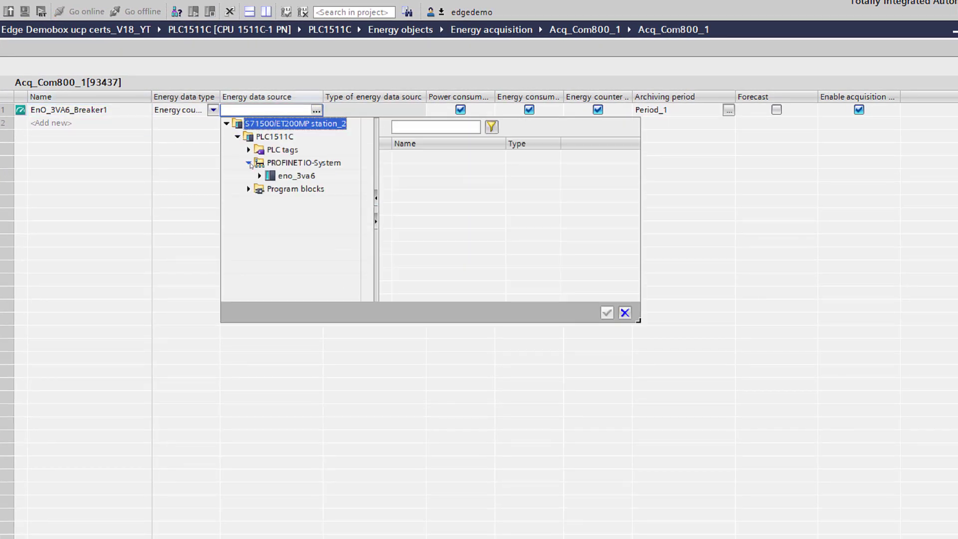
{"action": "left_click", "coordinate": [259, 176]}
{"action": "left_click", "coordinate": [607, 313]}
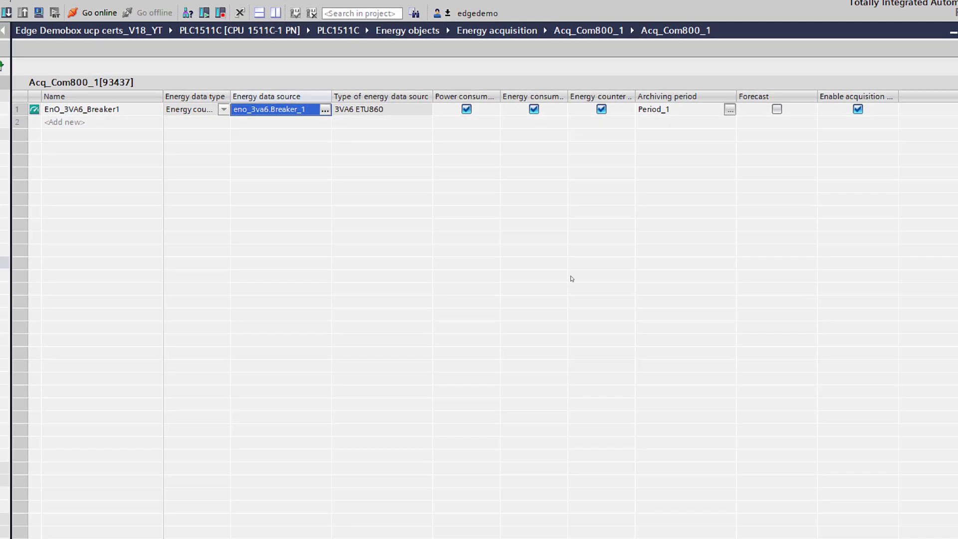
{"action": "left_click", "coordinate": [728, 110]}
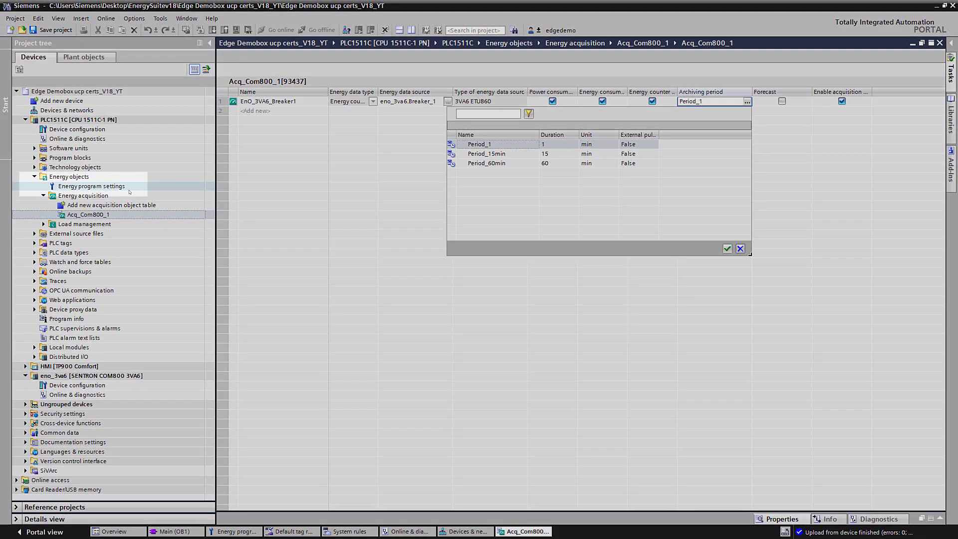
{"action": "left_click", "coordinate": [104, 194]}
Step: Open the energy program settings and keep Period_1's archiving unit at min
{"action": "double_click", "coordinate": [128, 189]}
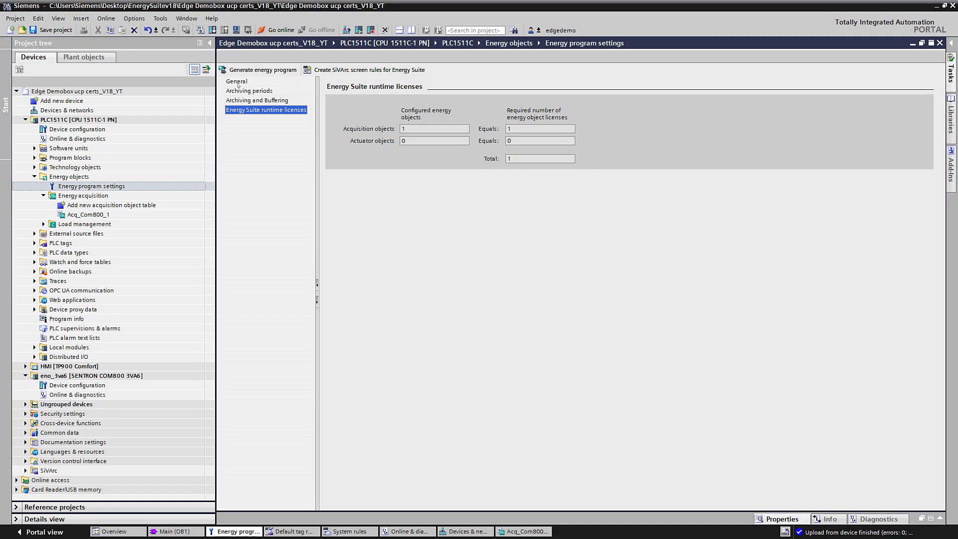
{"action": "left_click", "coordinate": [237, 82]}
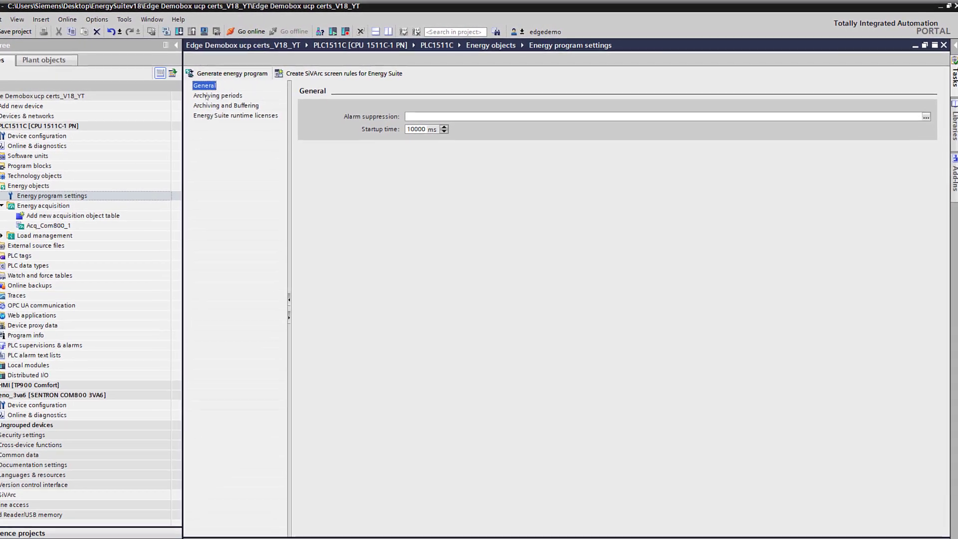
{"action": "left_click", "coordinate": [222, 94]}
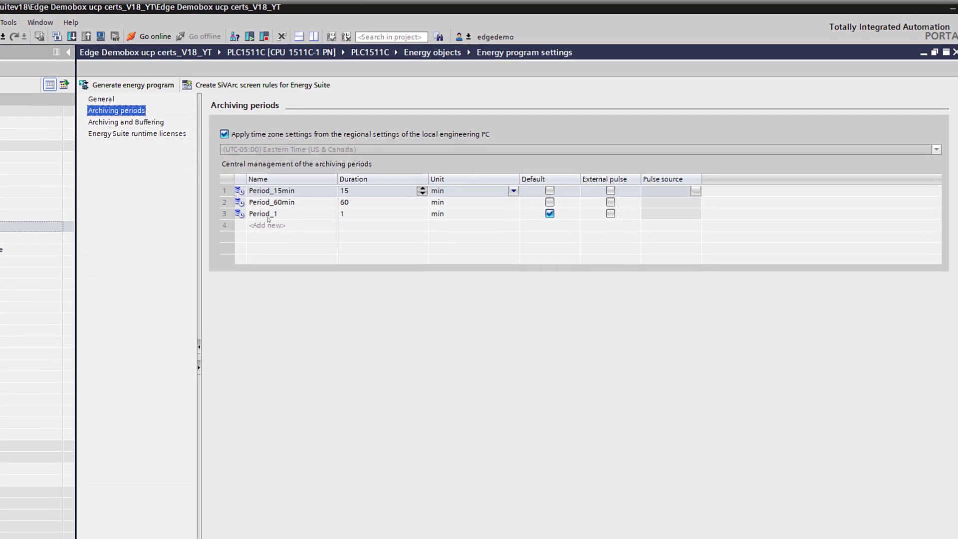
{"action": "left_click", "coordinate": [468, 207]}
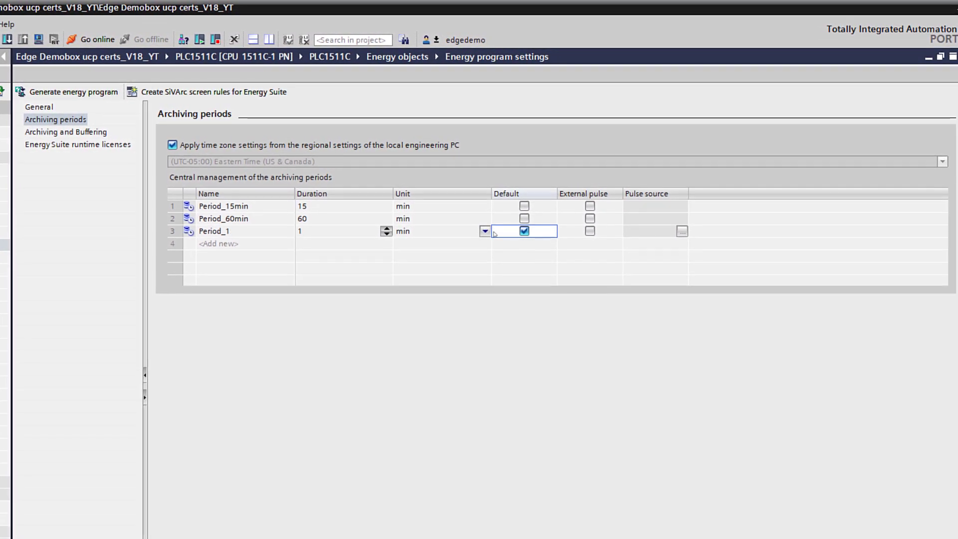
{"action": "left_click", "coordinate": [488, 229]}
{"action": "left_click", "coordinate": [486, 233]}
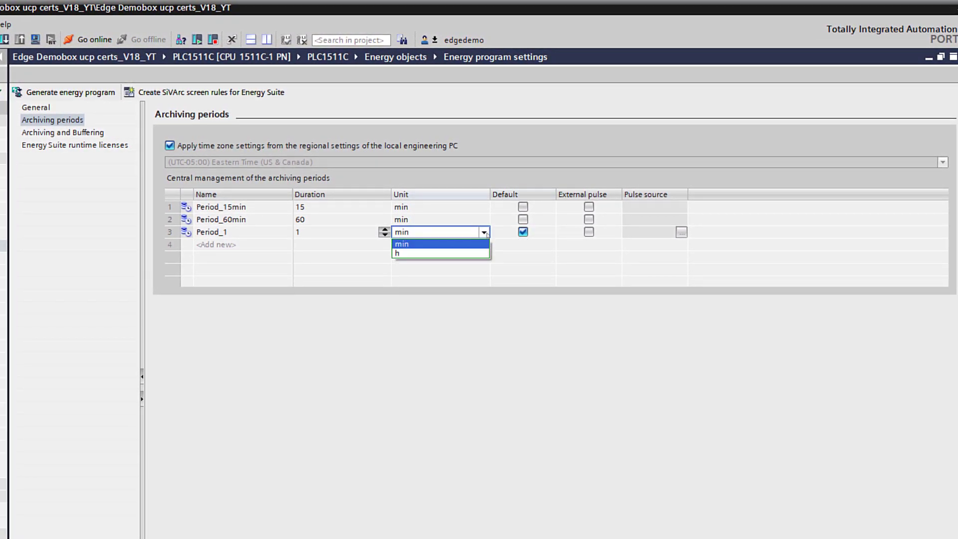
{"action": "left_click", "coordinate": [488, 234]}
Step: Archive to the WinCC data log with 1 s connection monitoring and 10 s handshake and wait times
{"action": "left_click", "coordinate": [76, 133]}
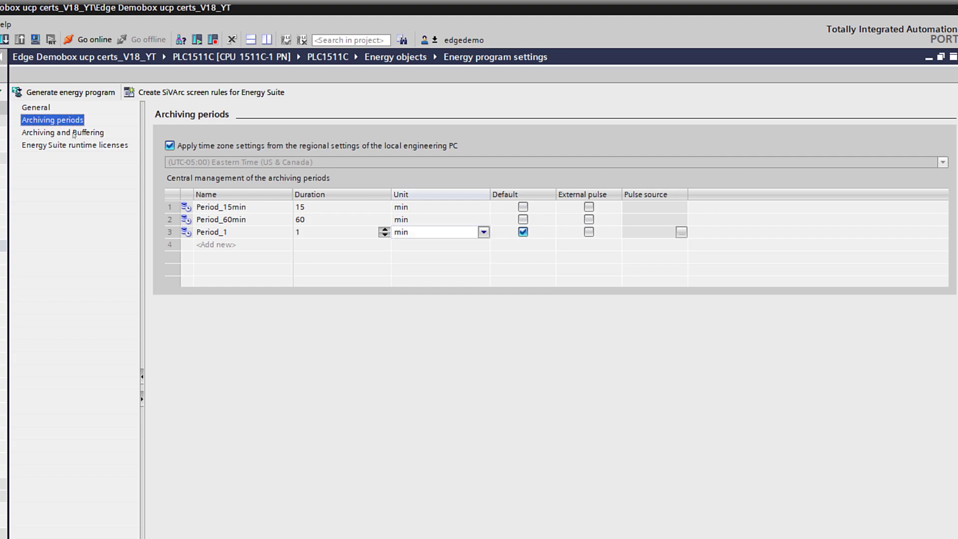
{"action": "left_click", "coordinate": [294, 158]}
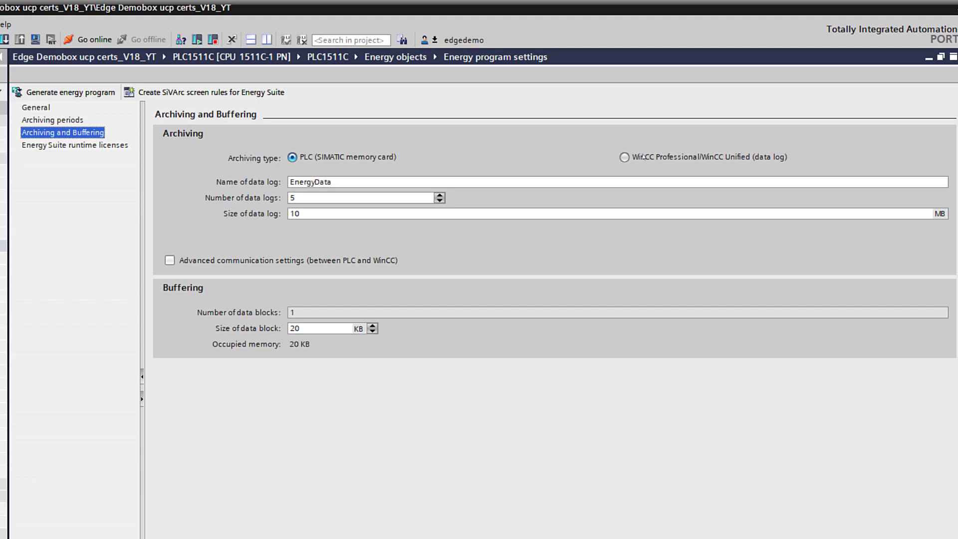
{"action": "left_click", "coordinate": [625, 158]}
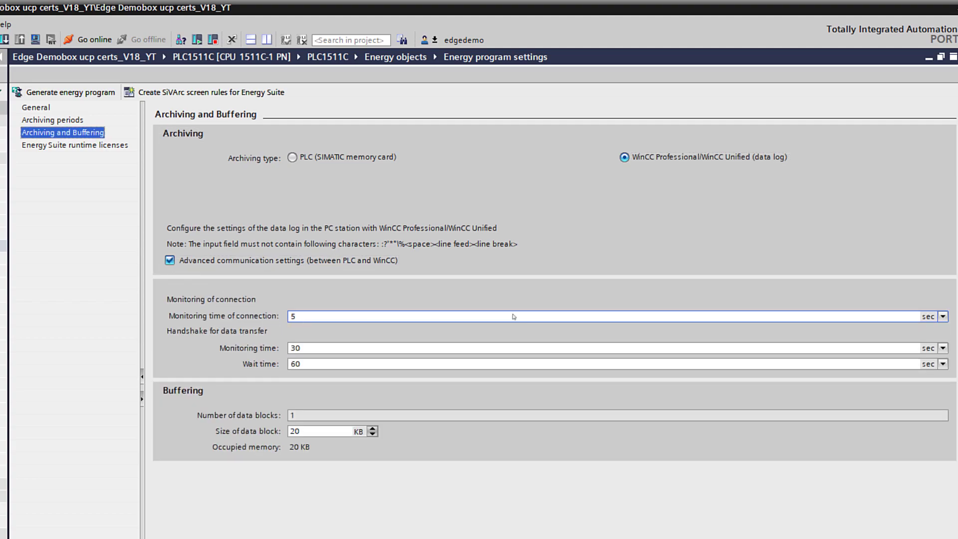
{"action": "left_click", "coordinate": [514, 316]}
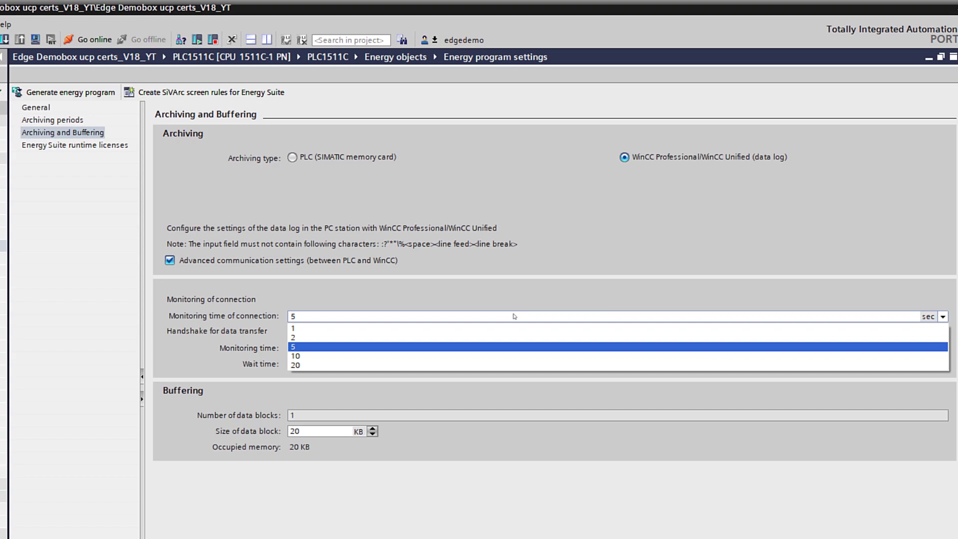
{"action": "left_click", "coordinate": [496, 329]}
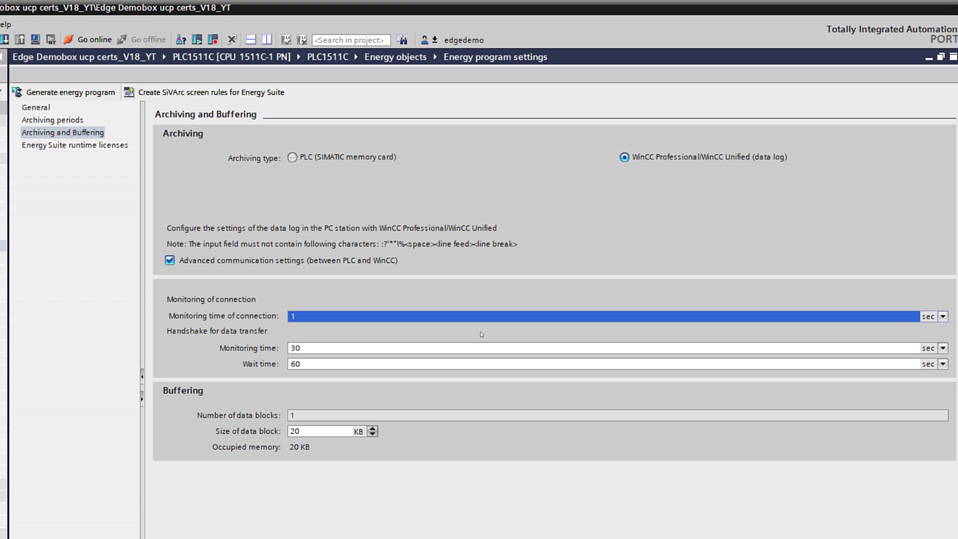
{"action": "left_click", "coordinate": [438, 349]}
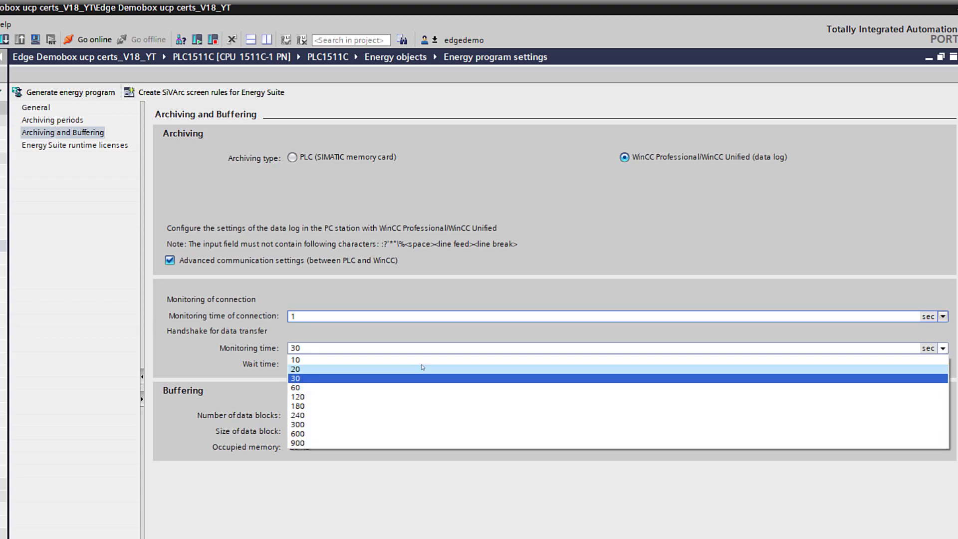
{"action": "left_click", "coordinate": [423, 360]}
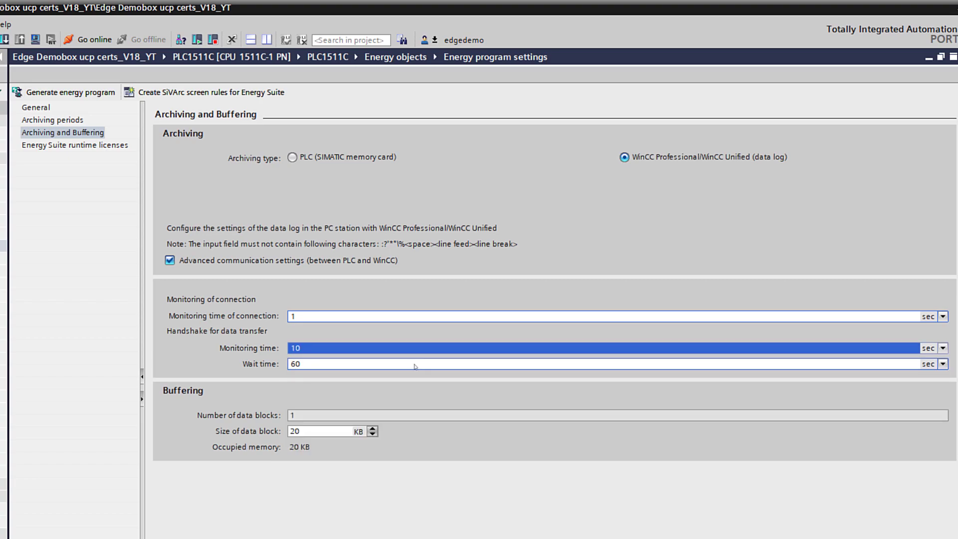
{"action": "left_click", "coordinate": [410, 367]}
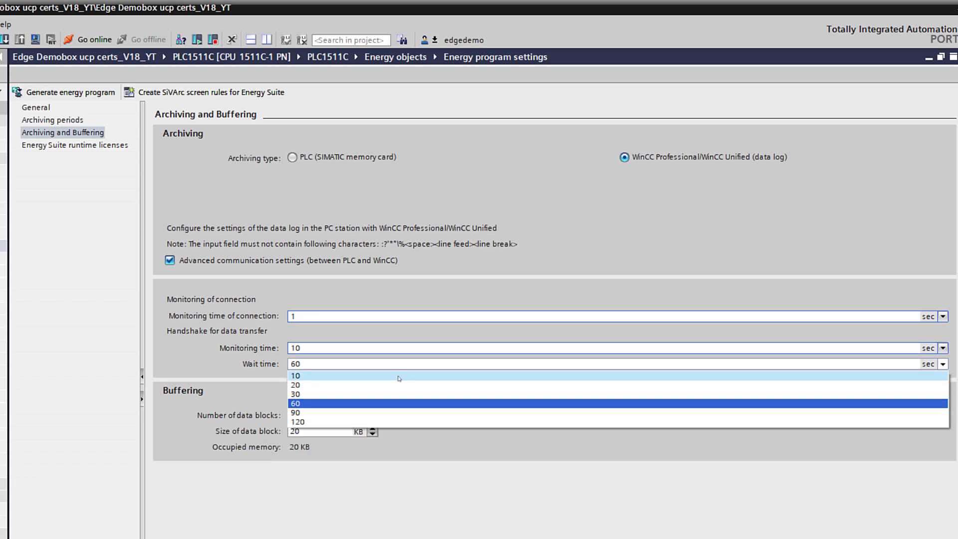
{"action": "left_click", "coordinate": [399, 376]}
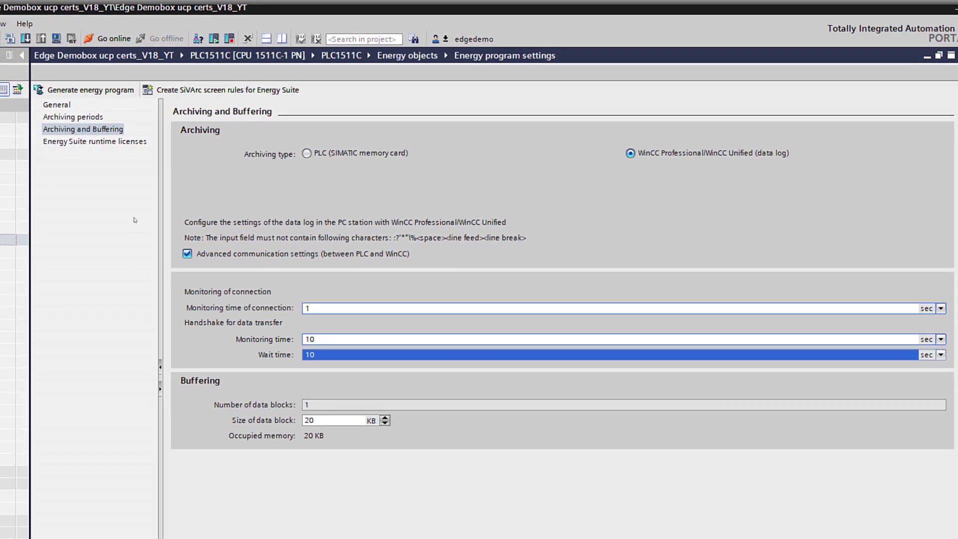
{"action": "left_click", "coordinate": [150, 137]}
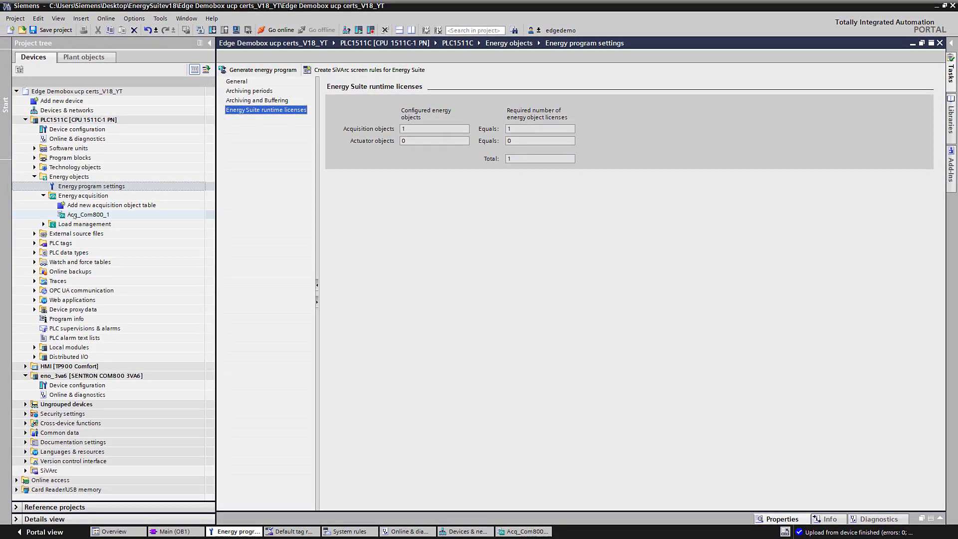
{"action": "left_click", "coordinate": [31, 225]}
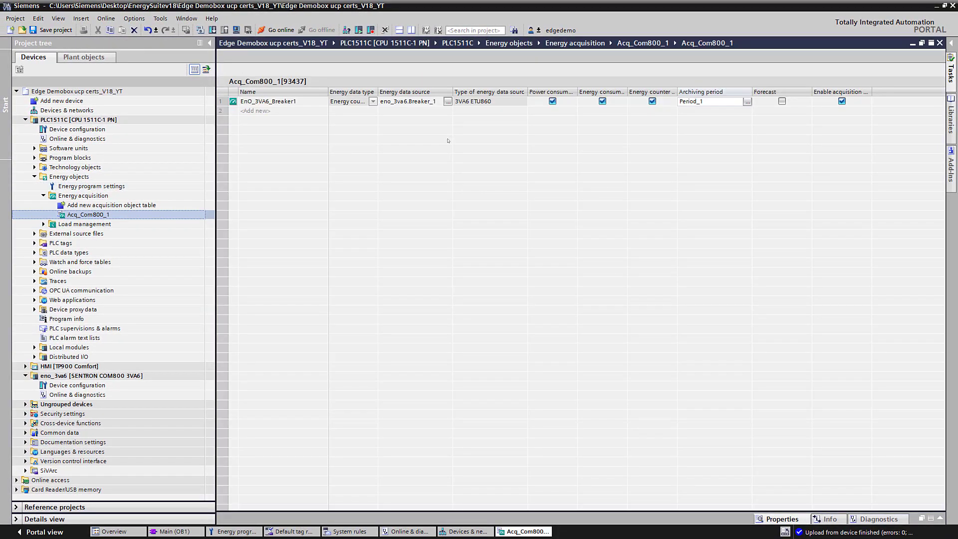
Step: Enable advanced energy data and min/max values for EnO_3VA6_Breaker1, keeping Wh and Consumer
{"action": "right_click", "coordinate": [232, 103]}
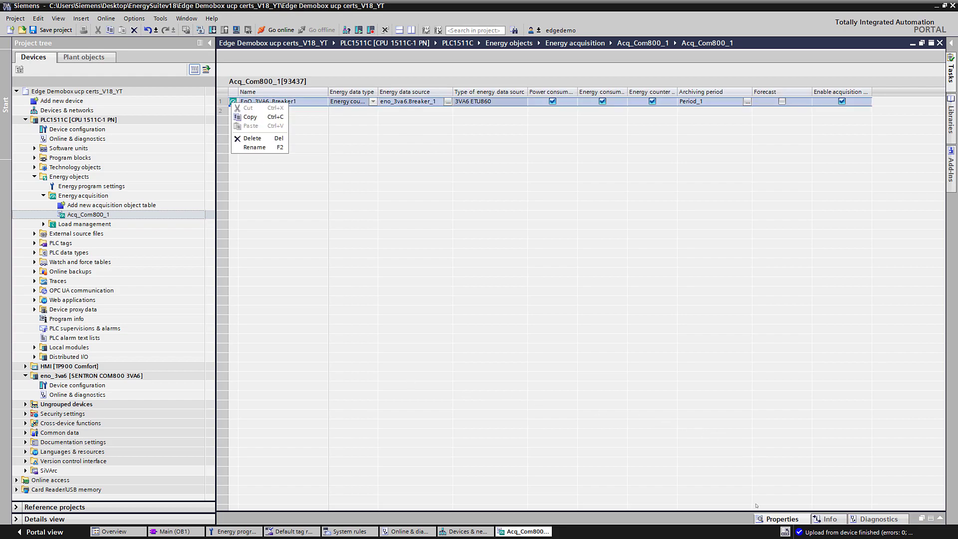
{"action": "key", "text": "Escape"}
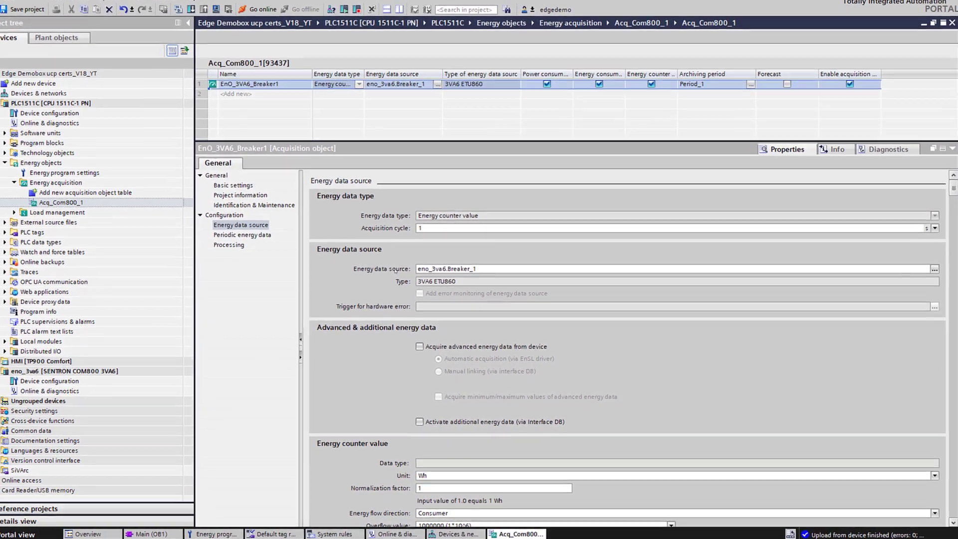
{"action": "left_click", "coordinate": [428, 351]}
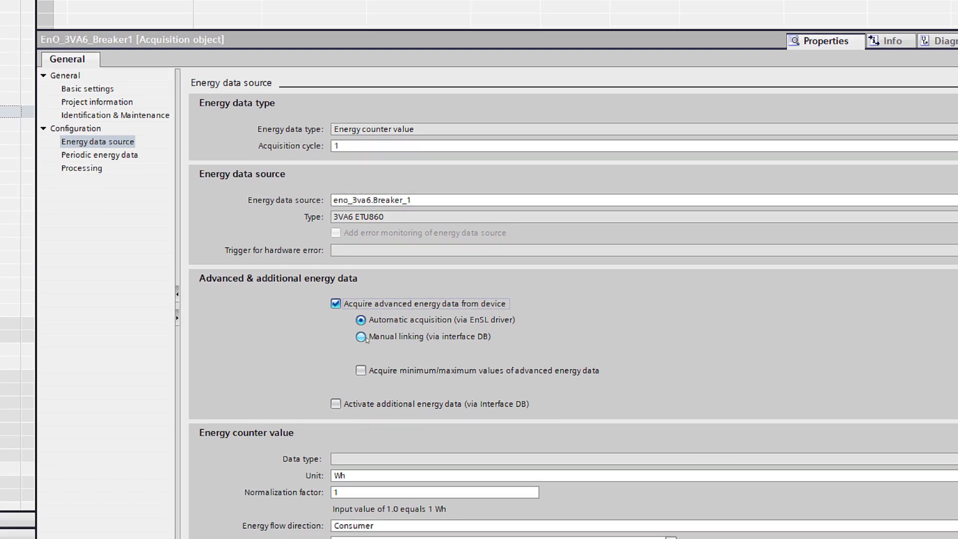
{"action": "left_click", "coordinate": [383, 347]}
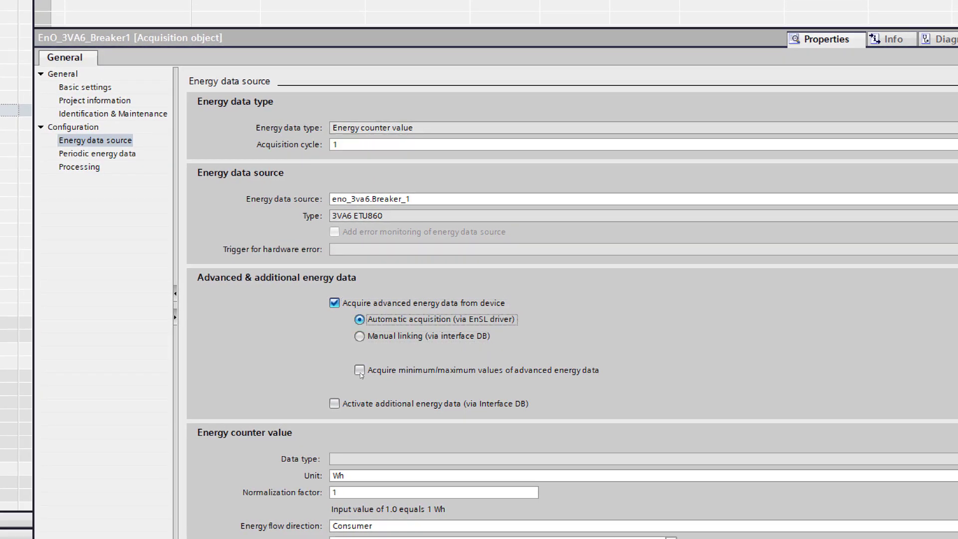
{"action": "scroll", "coordinate": [306, 447], "scroll_direction": "down", "scroll_amount": 3}
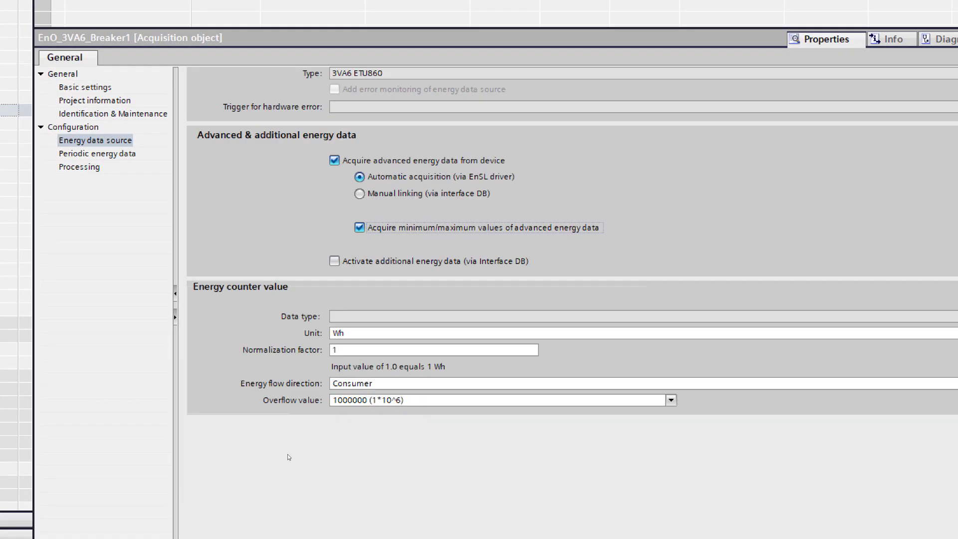
{"action": "left_click", "coordinate": [364, 333]}
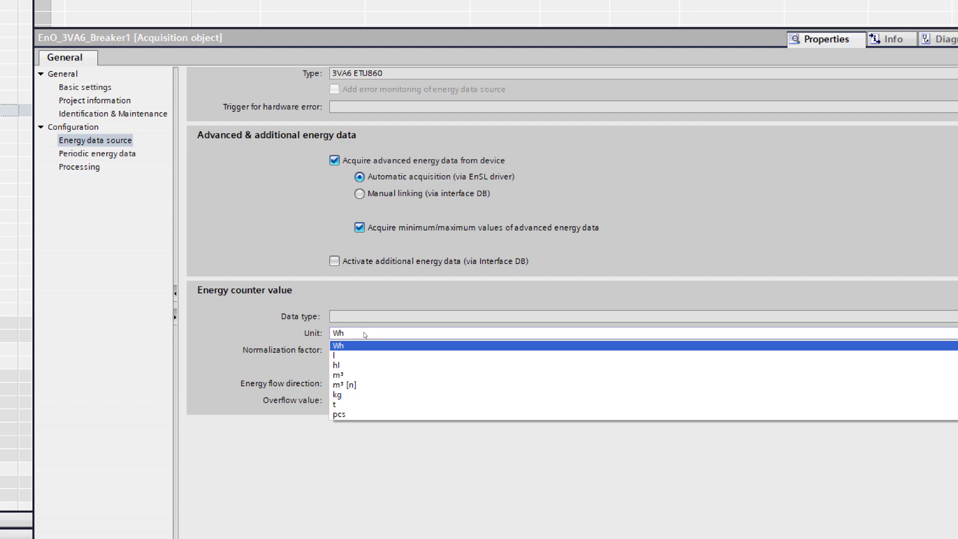
{"action": "left_click", "coordinate": [365, 334]}
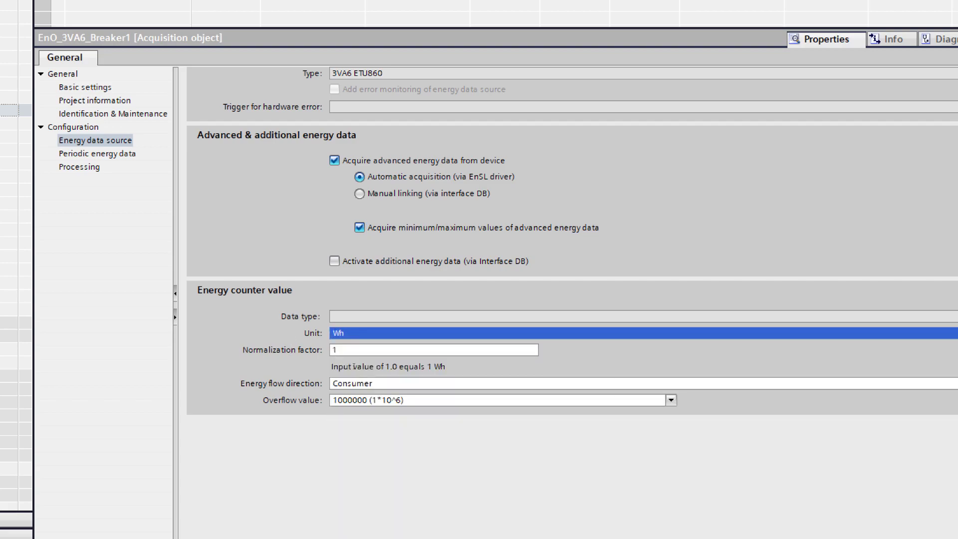
{"action": "left_click", "coordinate": [376, 383]}
{"action": "left_click", "coordinate": [375, 383]}
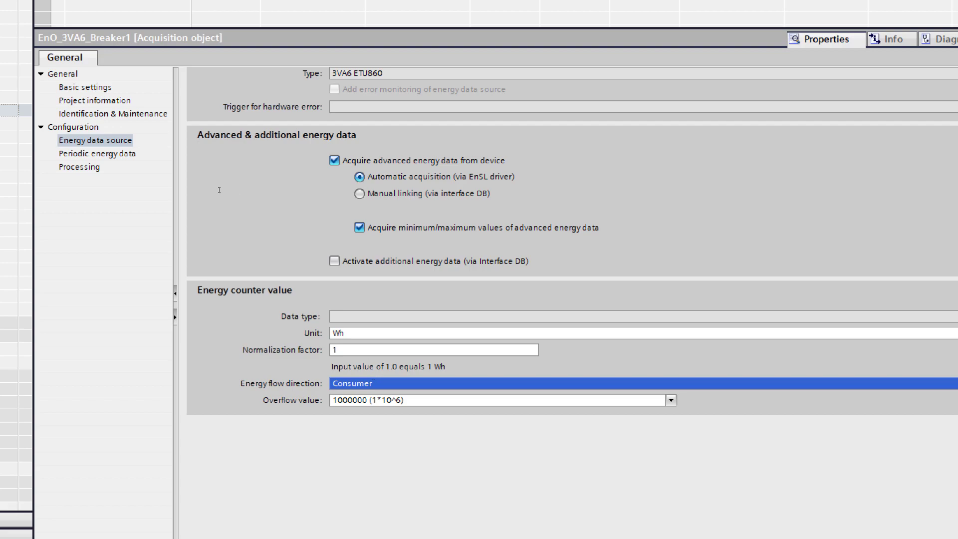
Step: Set the object's calculation interval to 1 s and internal processing cycle to 0.5 s
{"action": "left_click", "coordinate": [116, 156]}
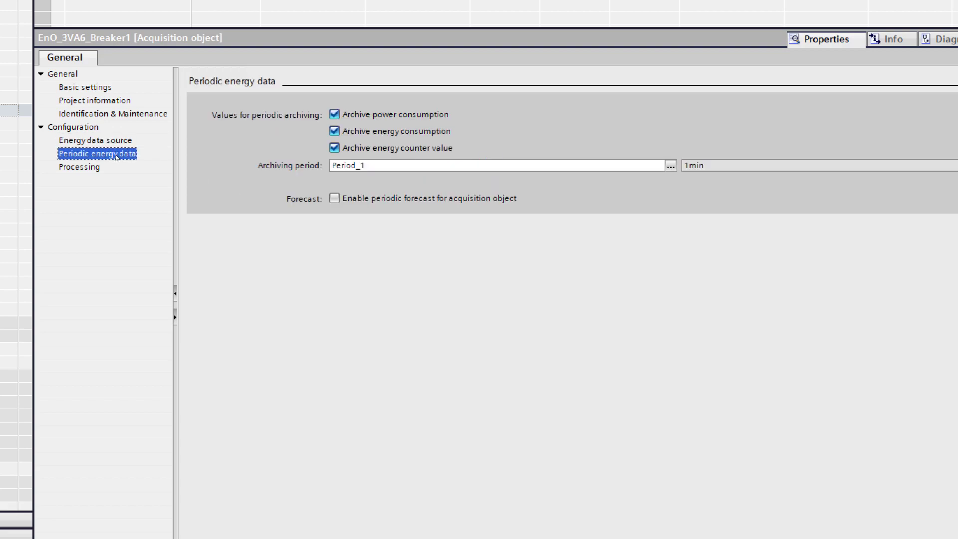
{"action": "left_click", "coordinate": [92, 169]}
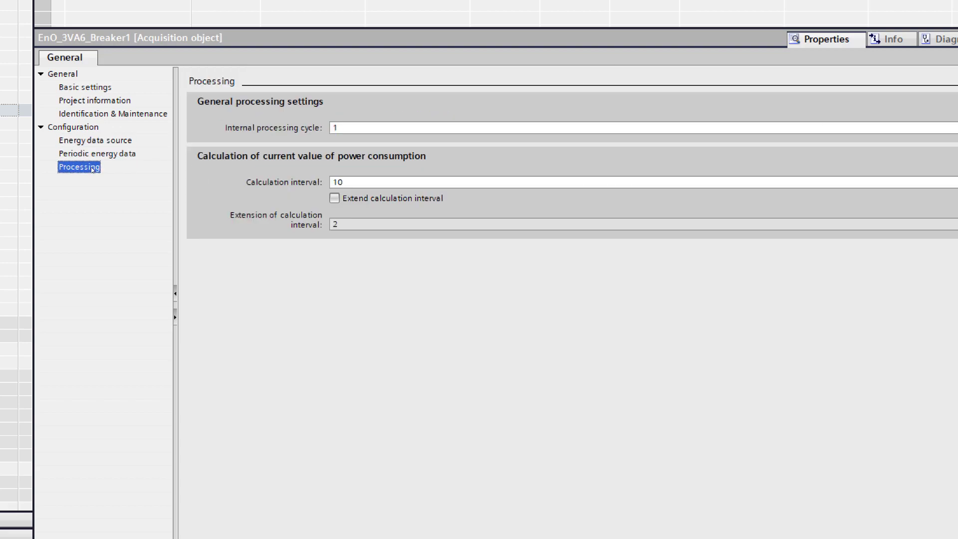
{"action": "left_click", "coordinate": [378, 181]}
{"action": "left_click", "coordinate": [375, 195]}
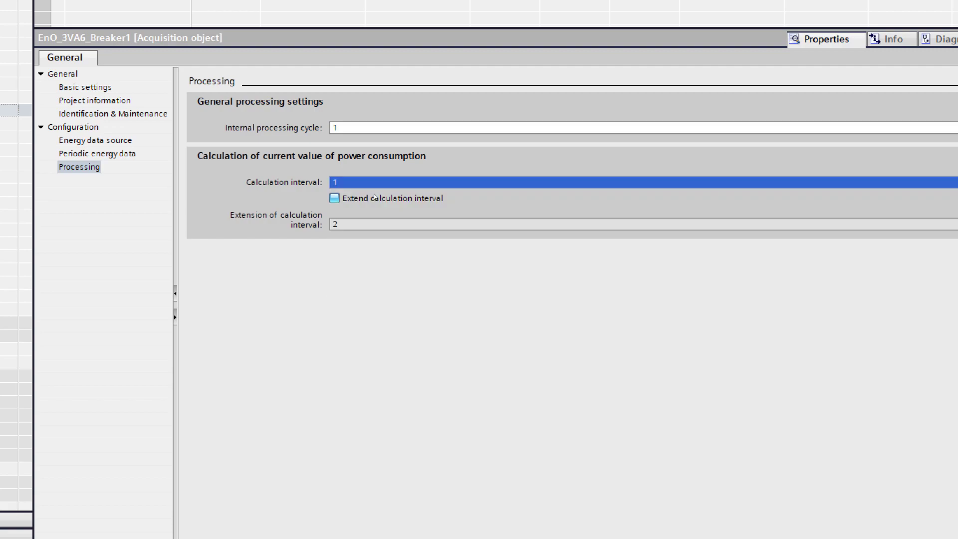
{"action": "left_click", "coordinate": [389, 127]}
{"action": "left_click", "coordinate": [385, 165]}
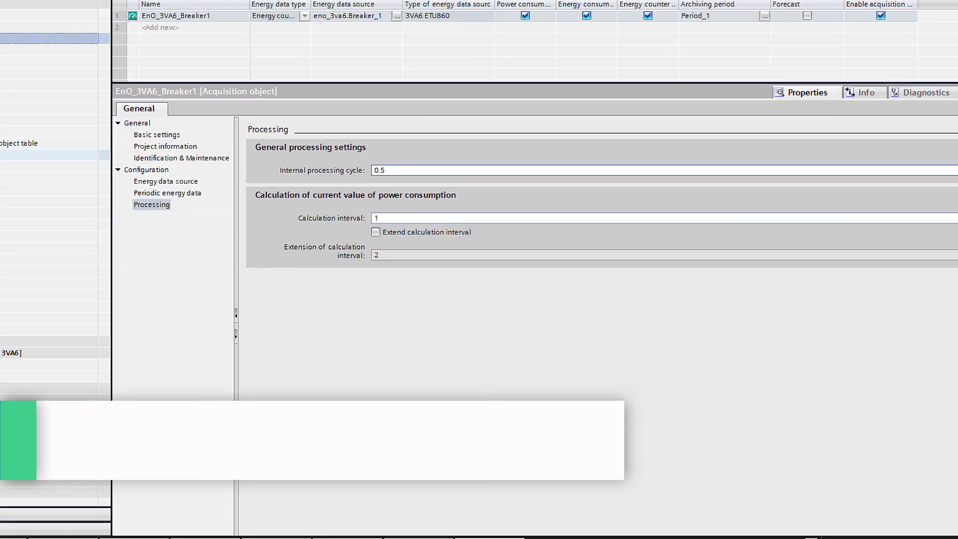
Step: Generate only the energy acquisition program using the Customized generation option
{"action": "left_click", "coordinate": [81, 178]}
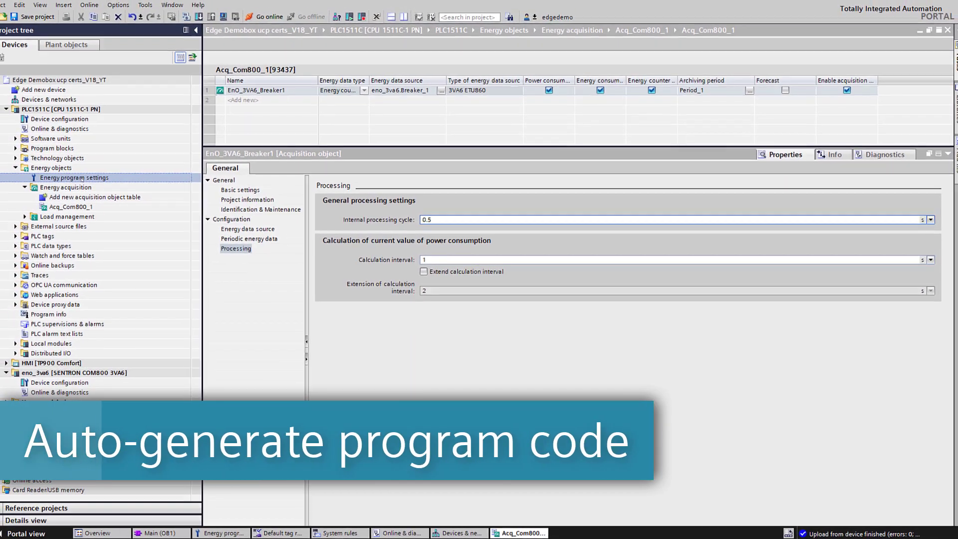
{"action": "double_click", "coordinate": [80, 177]}
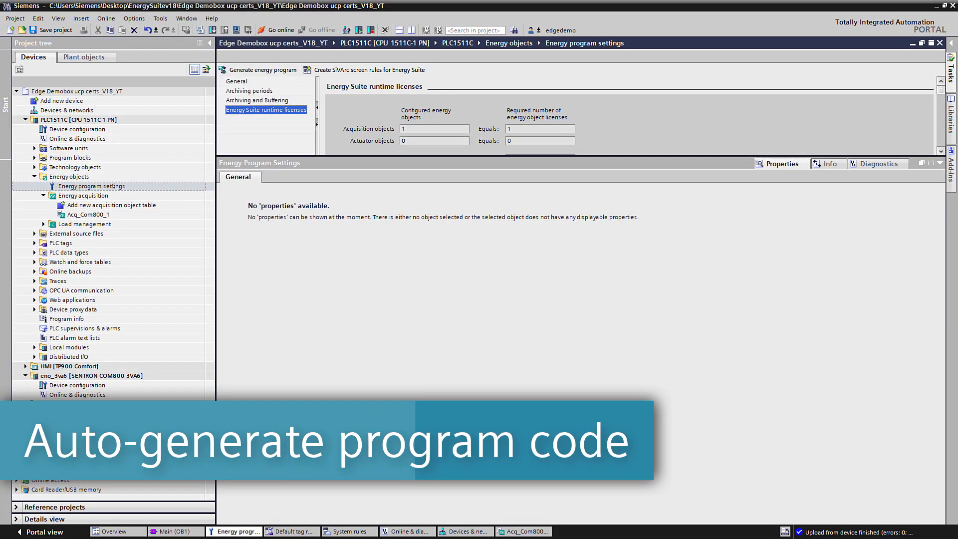
{"action": "right_click", "coordinate": [80, 177]}
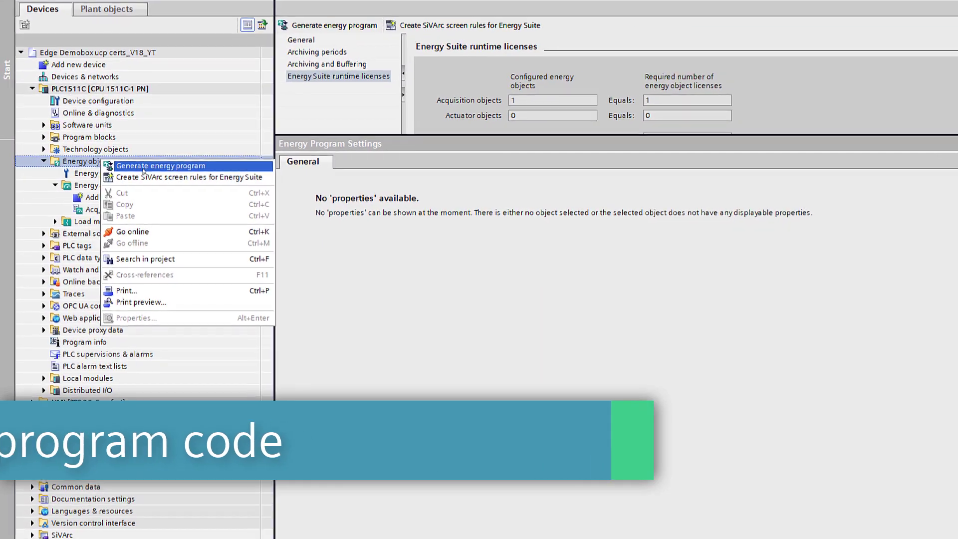
{"action": "left_click", "coordinate": [142, 168]}
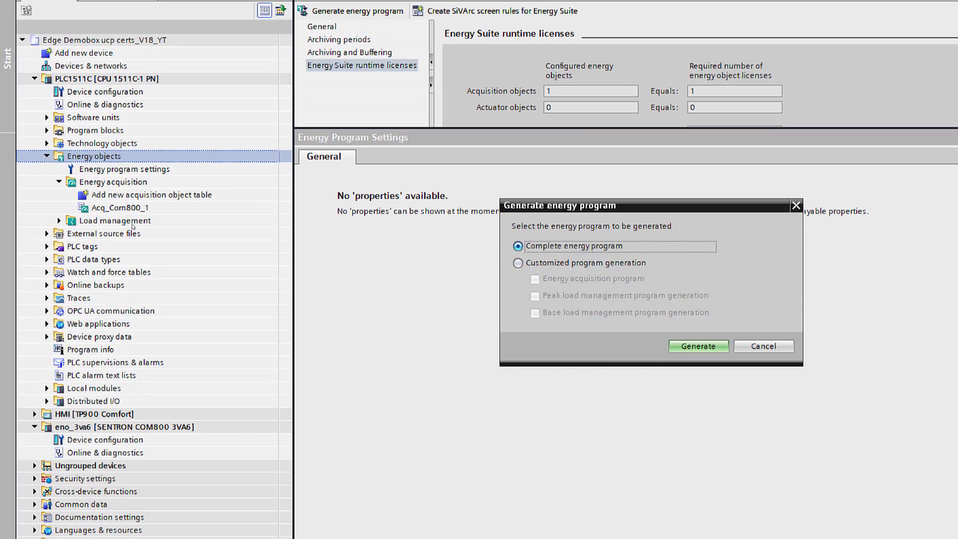
{"action": "left_click", "coordinate": [517, 263]}
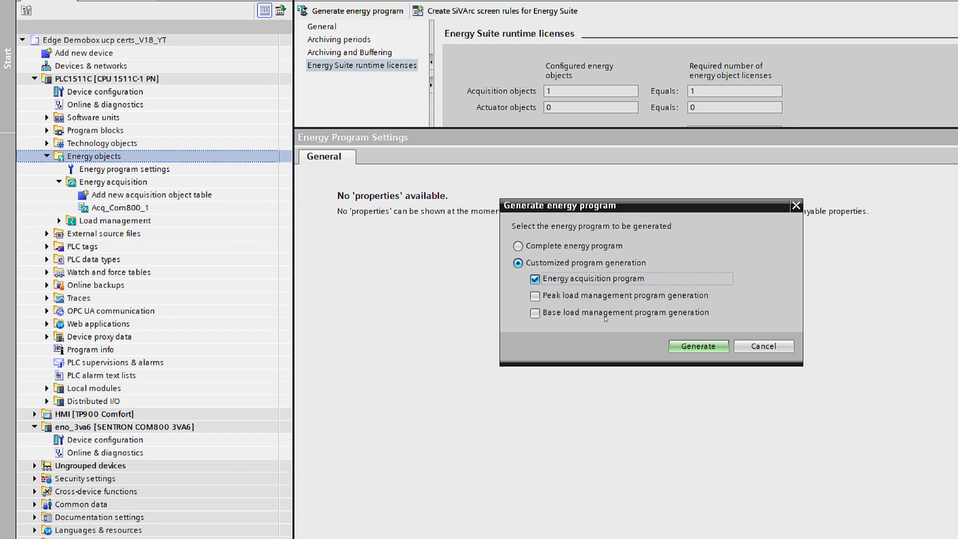
{"action": "left_click", "coordinate": [703, 346]}
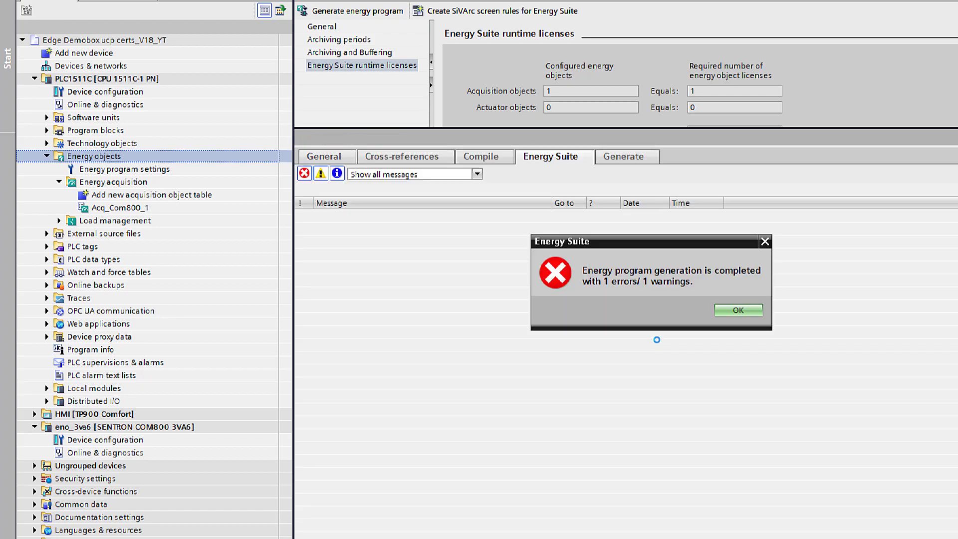
Step: Follow the insufficient-licence error to PLC1511C's Energy Suite licence settings
{"action": "left_click", "coordinate": [741, 313]}
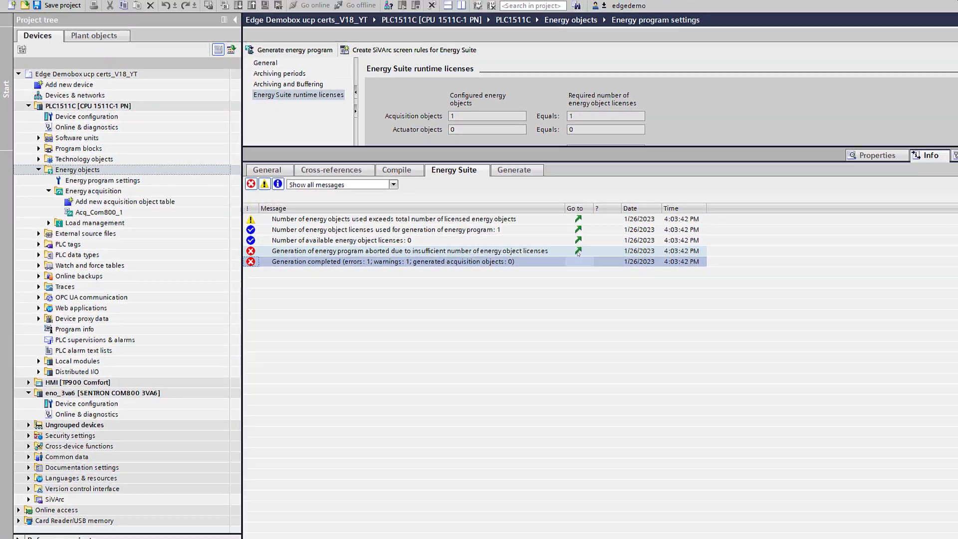
{"action": "left_click", "coordinate": [700, 256]}
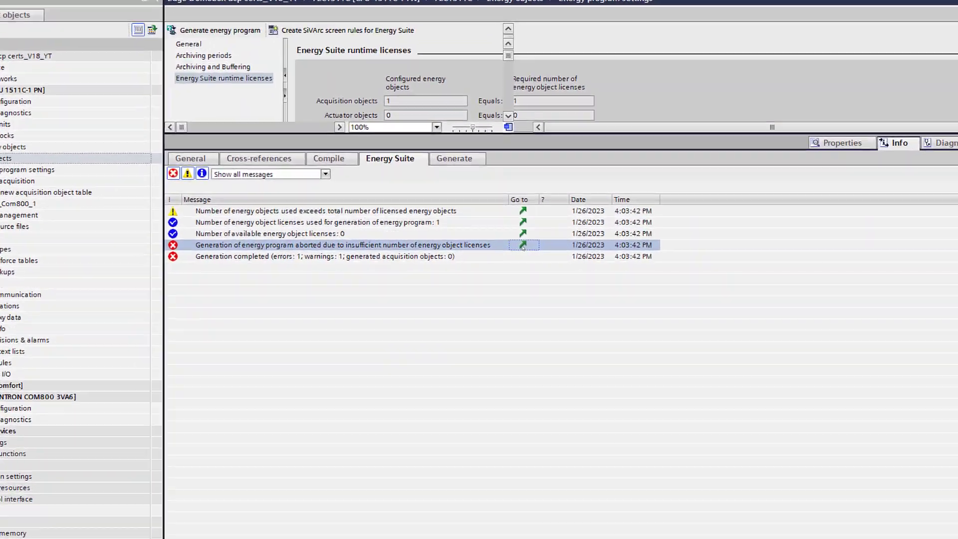
{"action": "left_click", "coordinate": [535, 239]}
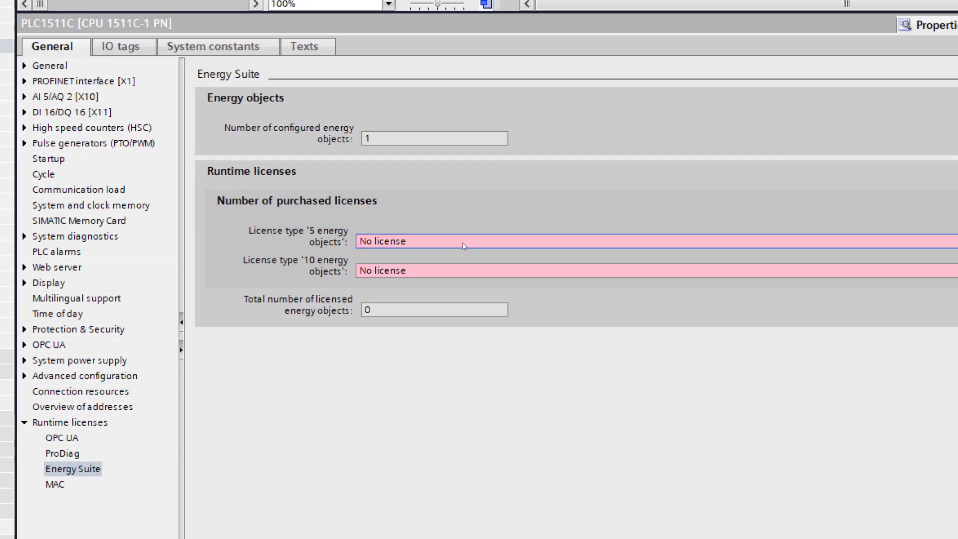
Step: License one '5 energy objects' pack, generate the complete energy program, and filter messages to warnings
{"action": "left_click", "coordinate": [478, 275]}
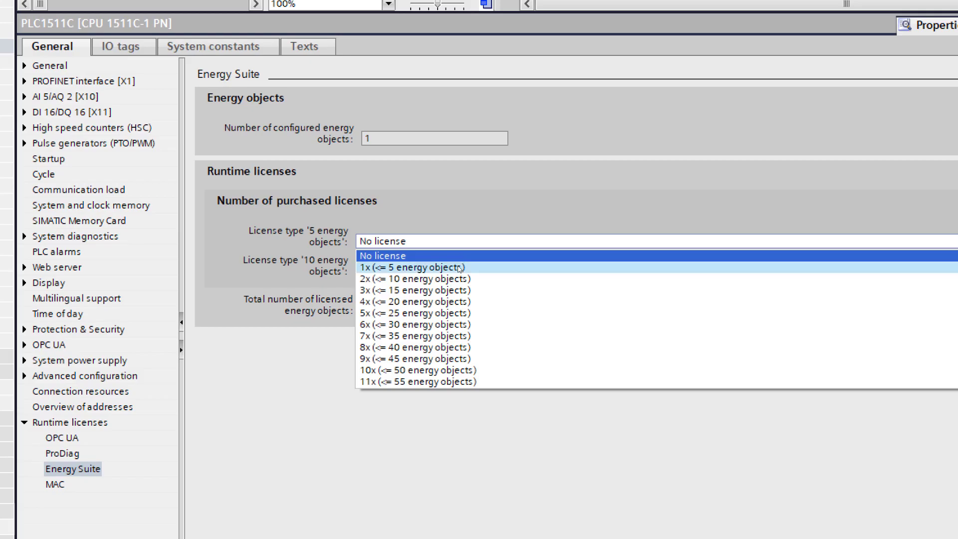
{"action": "left_click", "coordinate": [460, 267]}
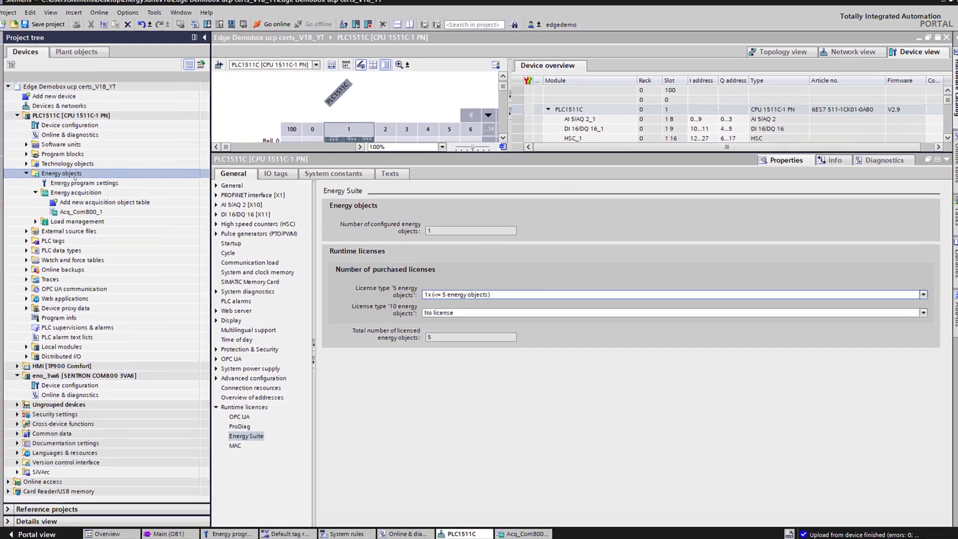
{"action": "right_click", "coordinate": [75, 176]}
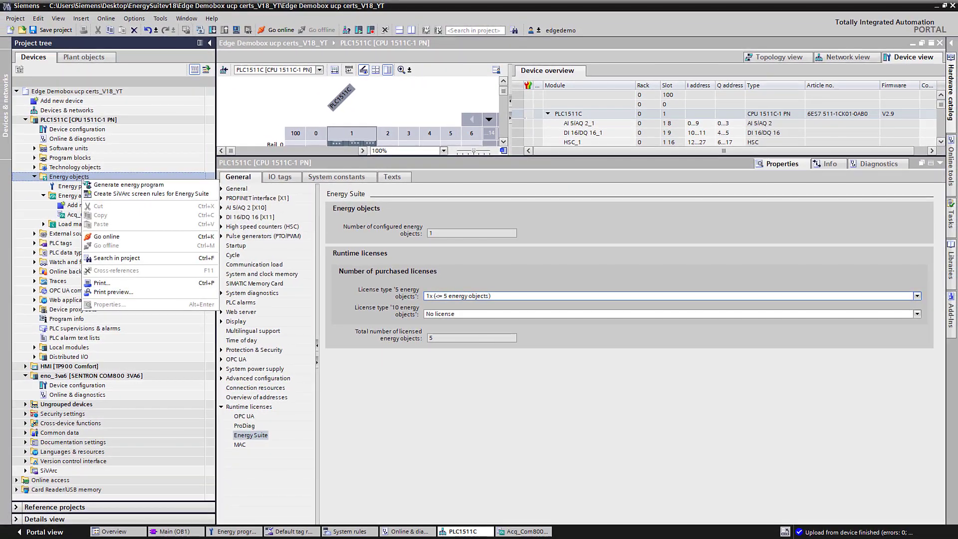
{"action": "left_click", "coordinate": [93, 185]}
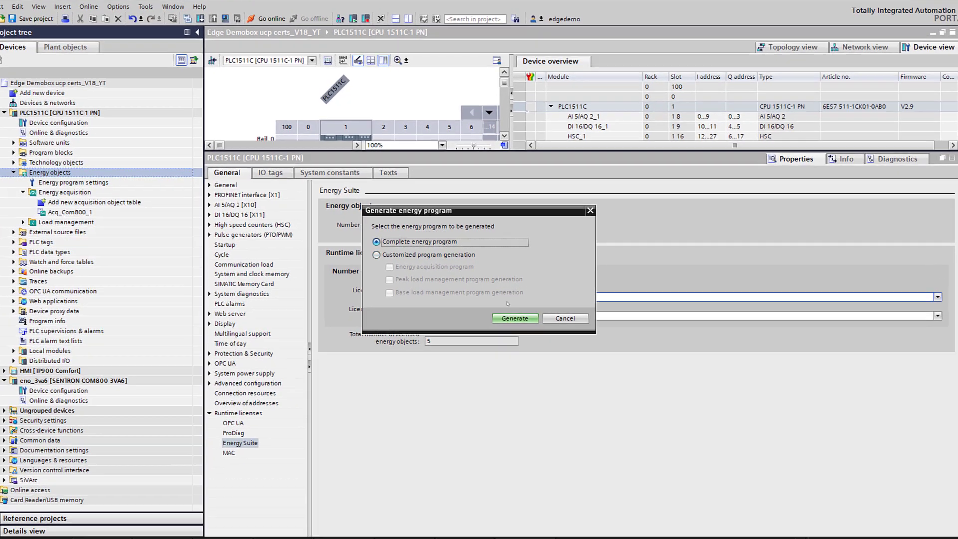
{"action": "left_click", "coordinate": [513, 316]}
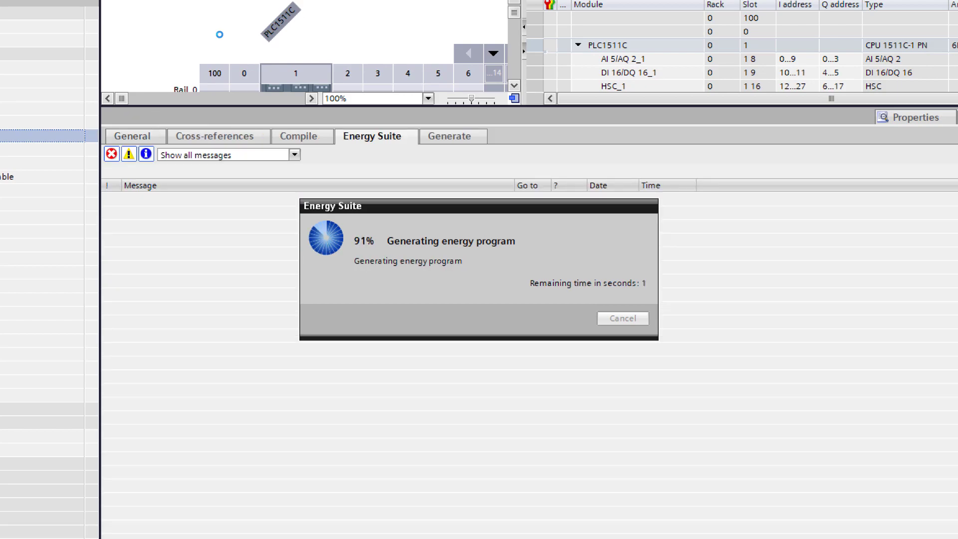
{"action": "left_click", "coordinate": [571, 298]}
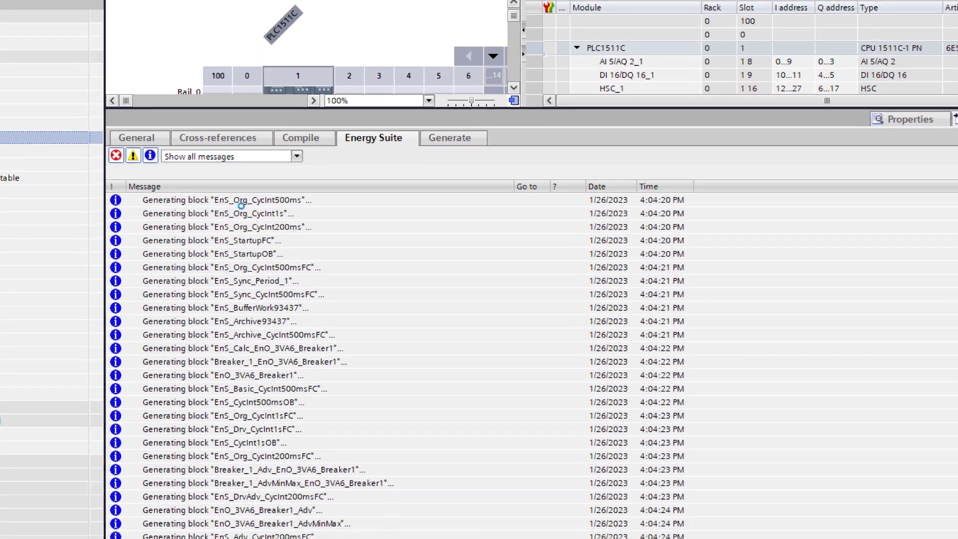
{"action": "left_click", "coordinate": [150, 155]}
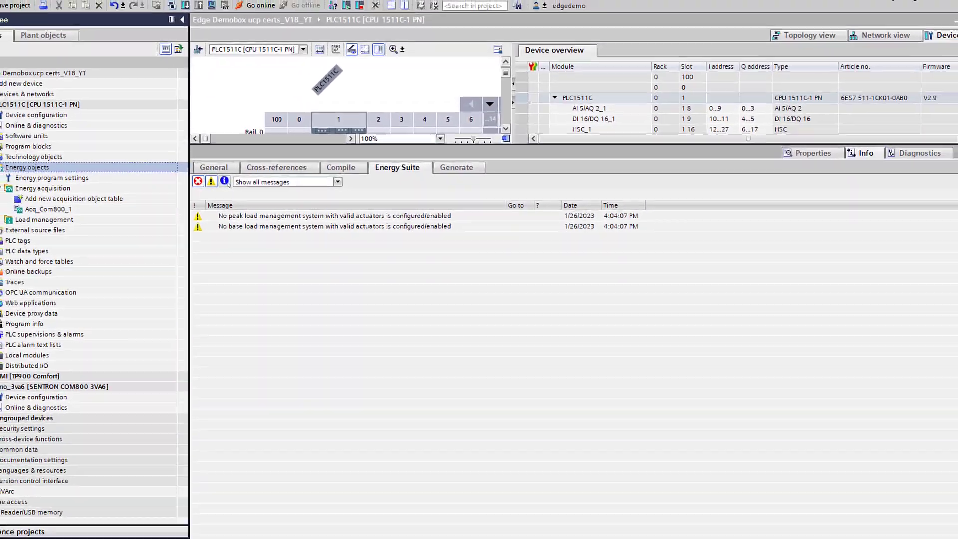
Step: Restore info messages and expand Program blocks > Energy Suite - program > EnS - acquisition objects > Acq_Com800_1
{"action": "left_click", "coordinate": [224, 181]}
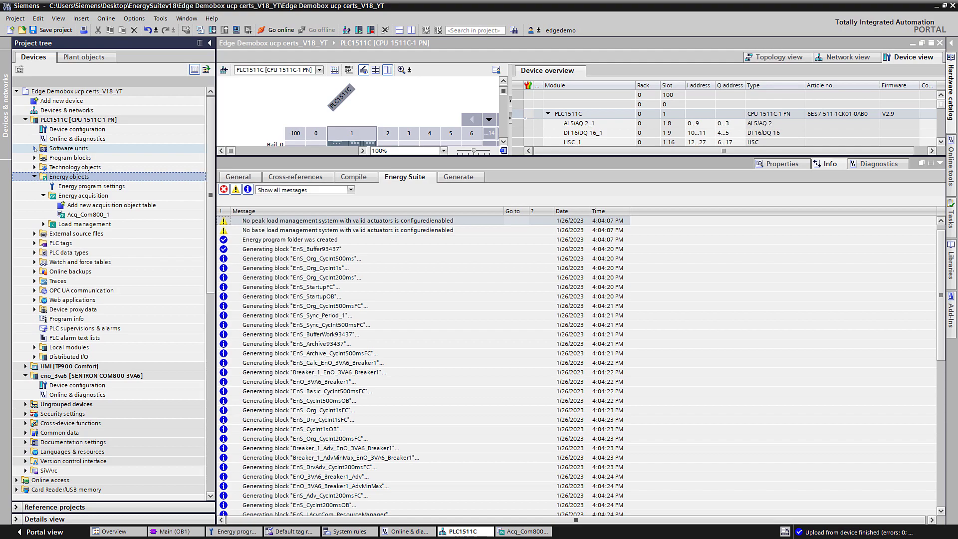
{"action": "left_click", "coordinate": [35, 148]}
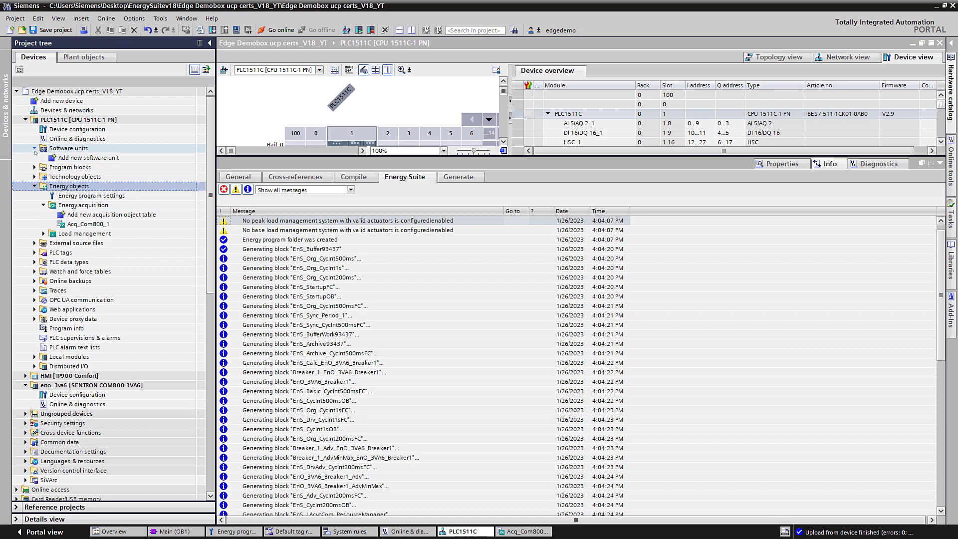
{"action": "left_click", "coordinate": [34, 148]}
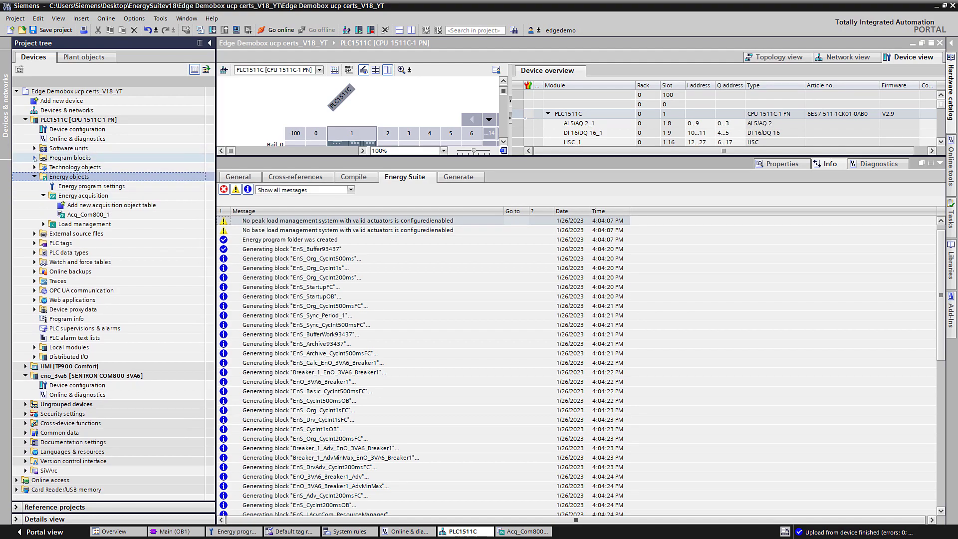
{"action": "left_click", "coordinate": [35, 157]}
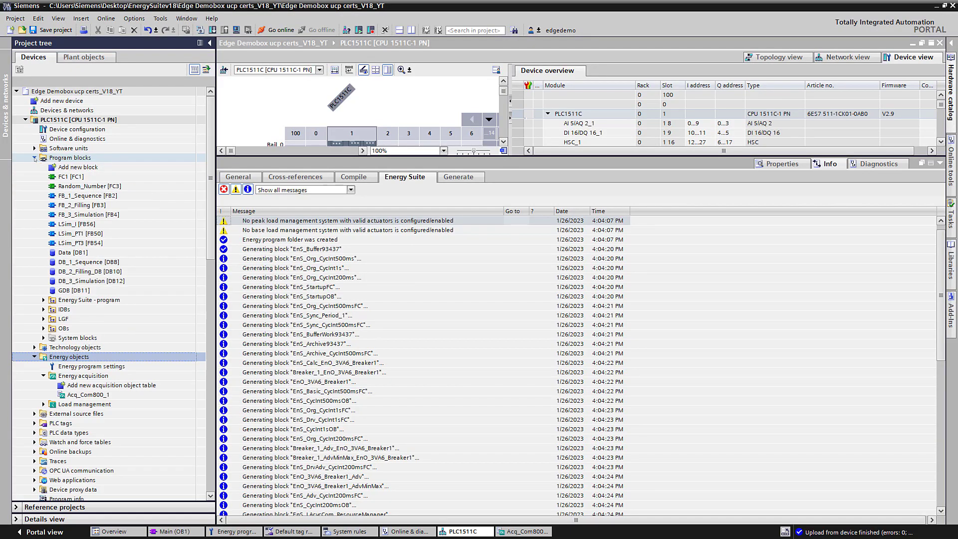
{"action": "left_click", "coordinate": [44, 300]}
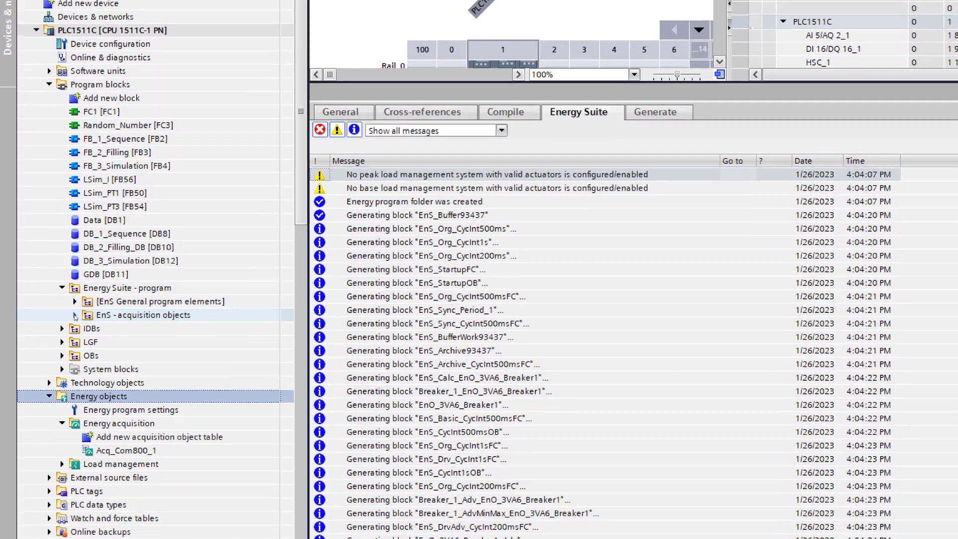
{"action": "left_click", "coordinate": [75, 315]}
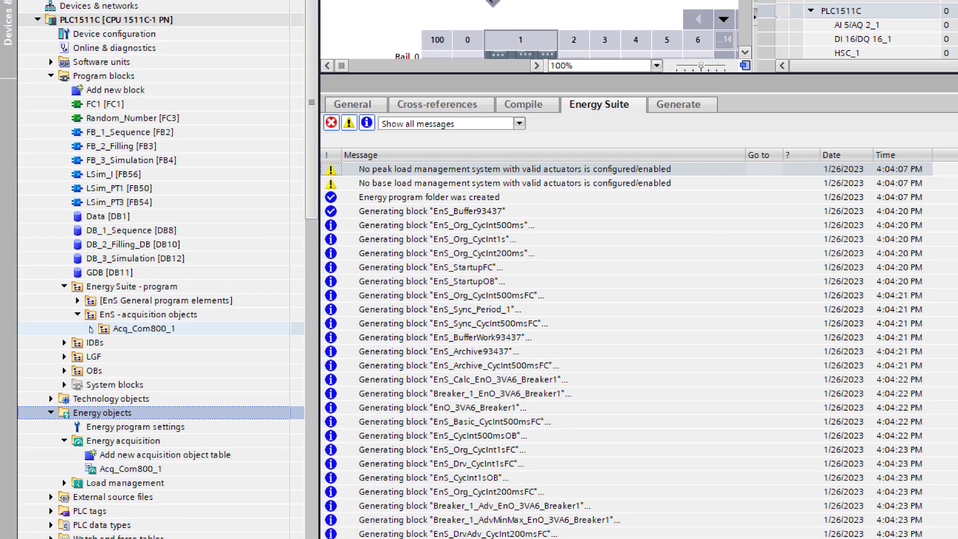
{"action": "left_click", "coordinate": [91, 329]}
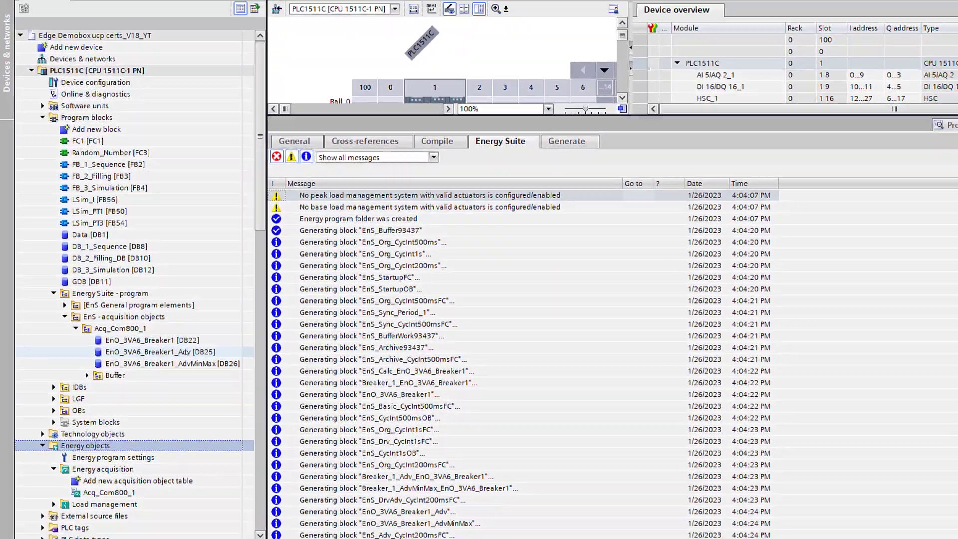
Step: Open EnO_3VA6_Breaker1_Adv [DB25], expand advData, and start downloading PLC1511C
{"action": "double_click", "coordinate": [183, 352]}
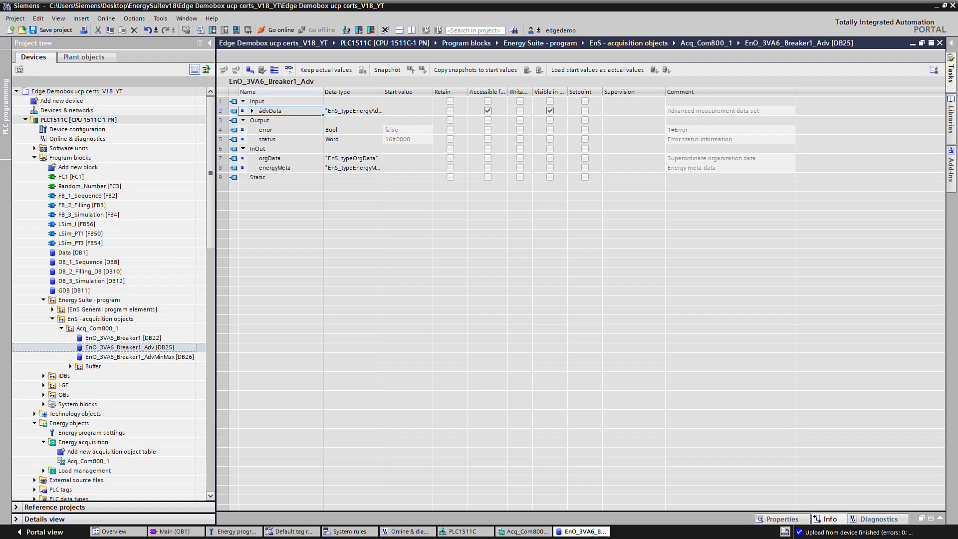
{"action": "left_click", "coordinate": [252, 111]}
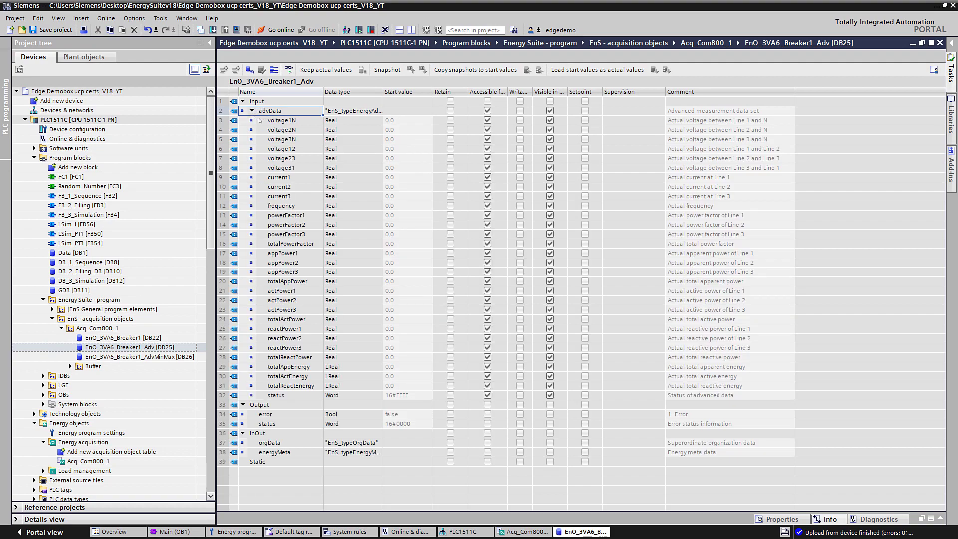
{"action": "left_click", "coordinate": [108, 119]}
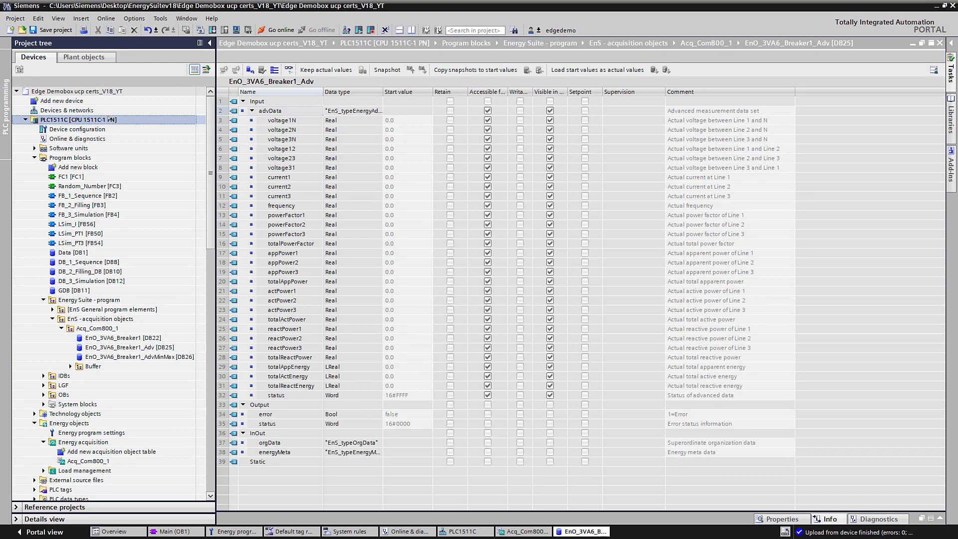
{"action": "left_click", "coordinate": [212, 29]}
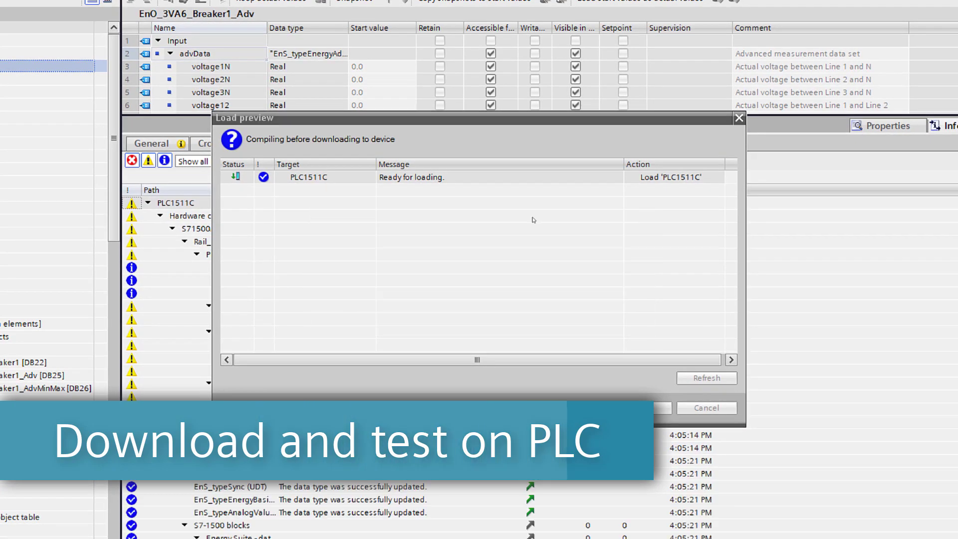
Step: Load the program with web applications onto PLC1511C, finish the load, and go online
{"action": "scroll", "coordinate": [533, 220], "scroll_direction": "down", "scroll_amount": 3}
{"action": "left_click", "coordinate": [293, 281]}
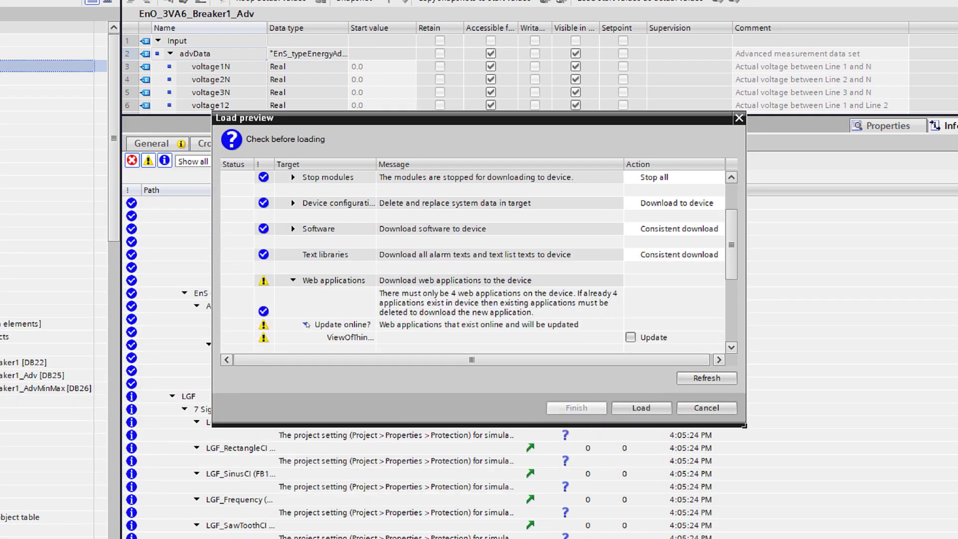
{"action": "left_click", "coordinate": [633, 407]}
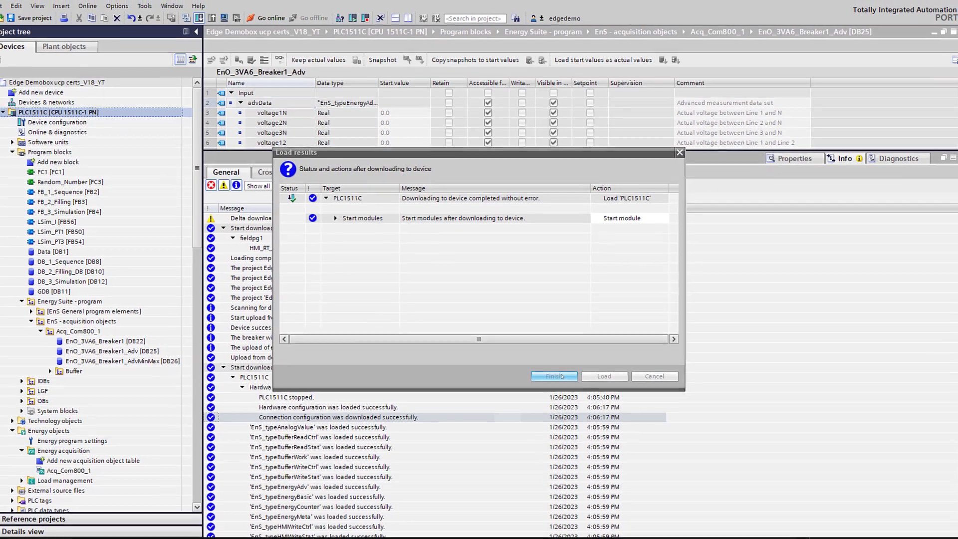
{"action": "left_click", "coordinate": [564, 380]}
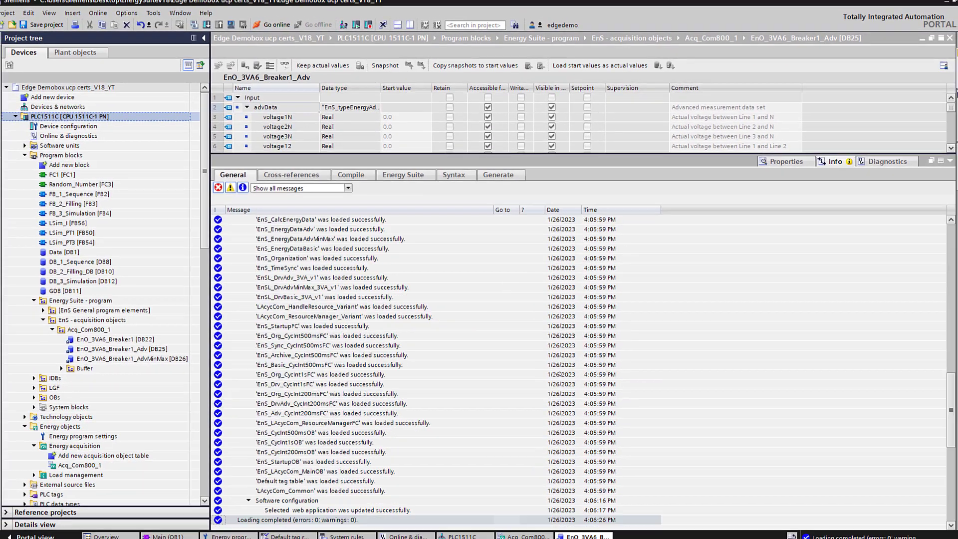
{"action": "left_click", "coordinate": [277, 33]}
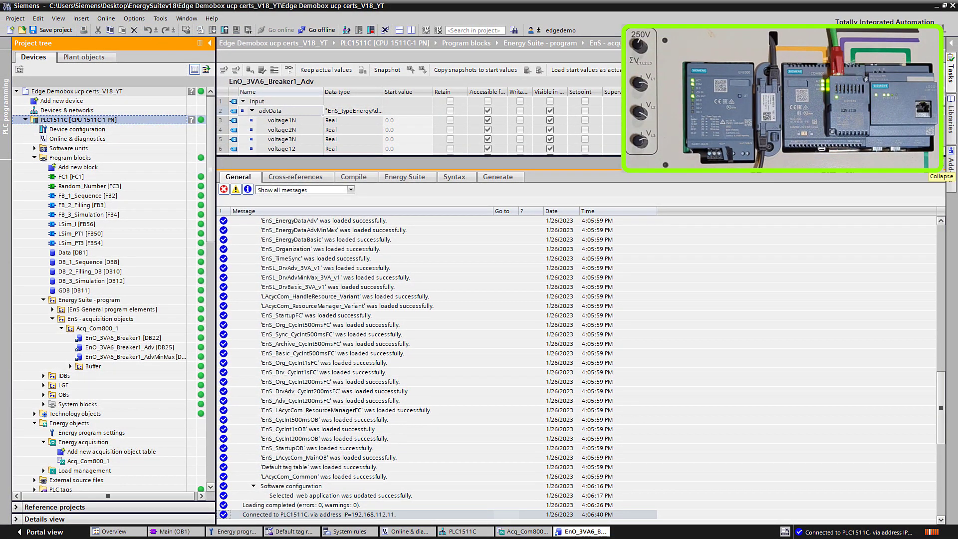
Step: Monitor EnO_3VA6_Breaker1_Adv live values (voltage1N 53.0, frequency about 60 Hz) and tidy the project tree
{"action": "left_click", "coordinate": [941, 163]}
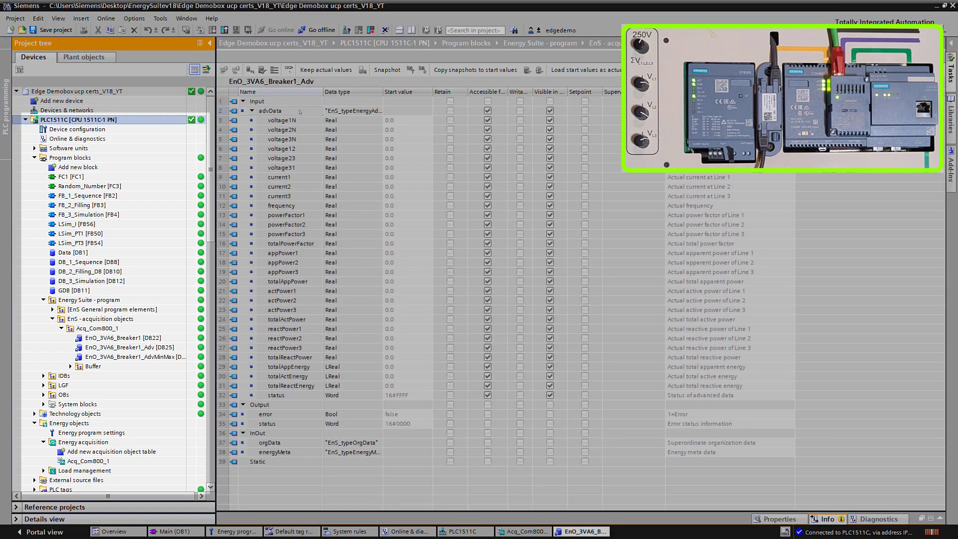
{"action": "left_click", "coordinate": [288, 70]}
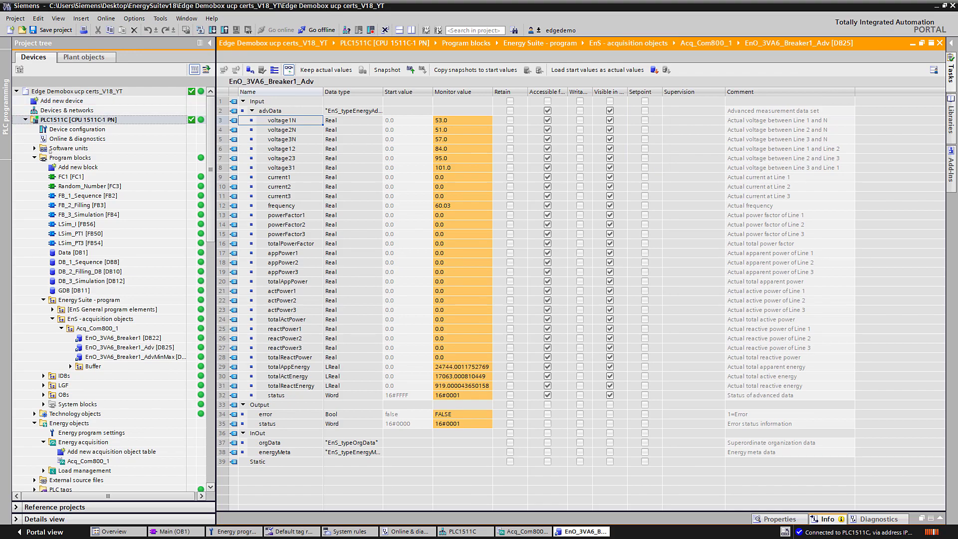
{"action": "left_click", "coordinate": [34, 158]}
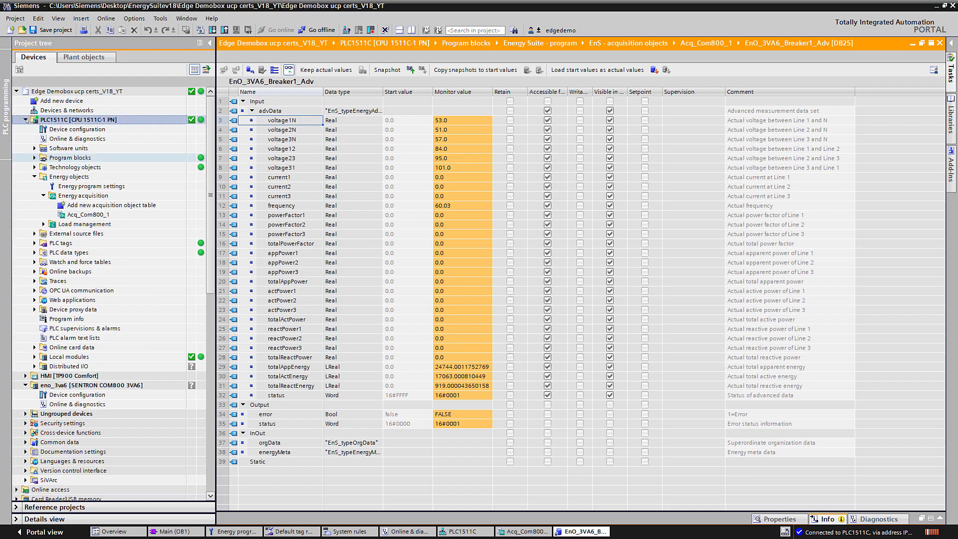
{"action": "left_click", "coordinate": [25, 120]}
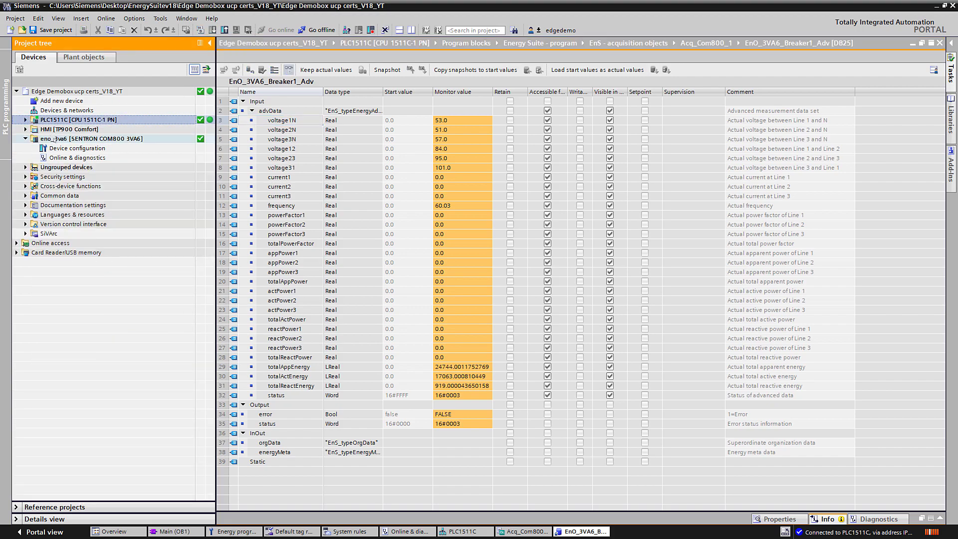
{"action": "left_click", "coordinate": [55, 139]}
{"action": "left_click", "coordinate": [26, 120]}
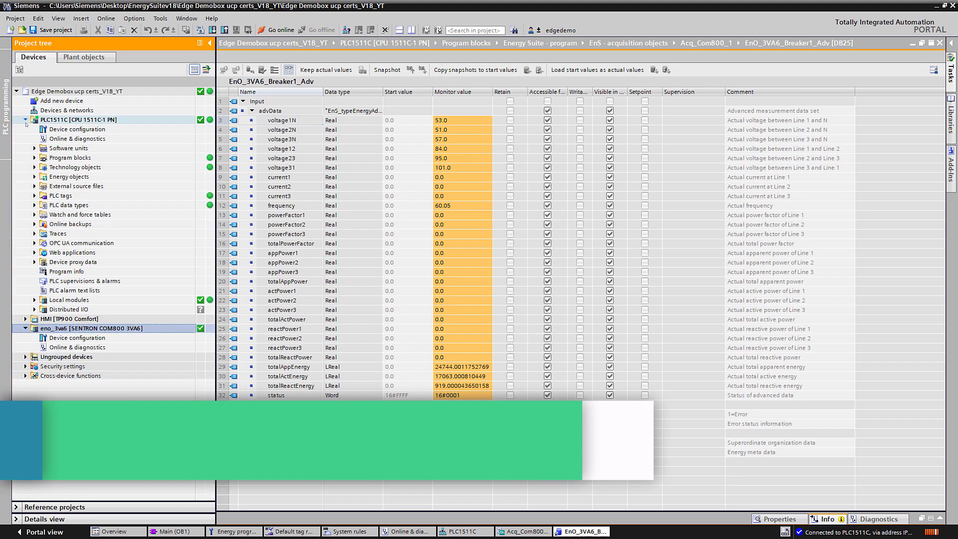
Step: Run 'Create SiVArc screen rules for Energy Suite' on Energy objects and acknowledge the 0-error result
{"action": "left_click", "coordinate": [35, 177]}
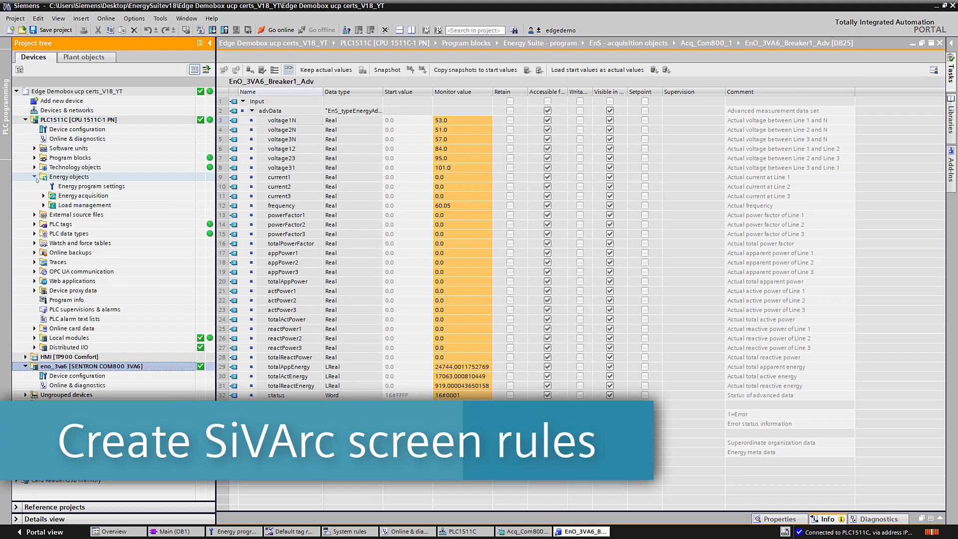
{"action": "left_click", "coordinate": [59, 177]}
{"action": "right_click", "coordinate": [59, 180]}
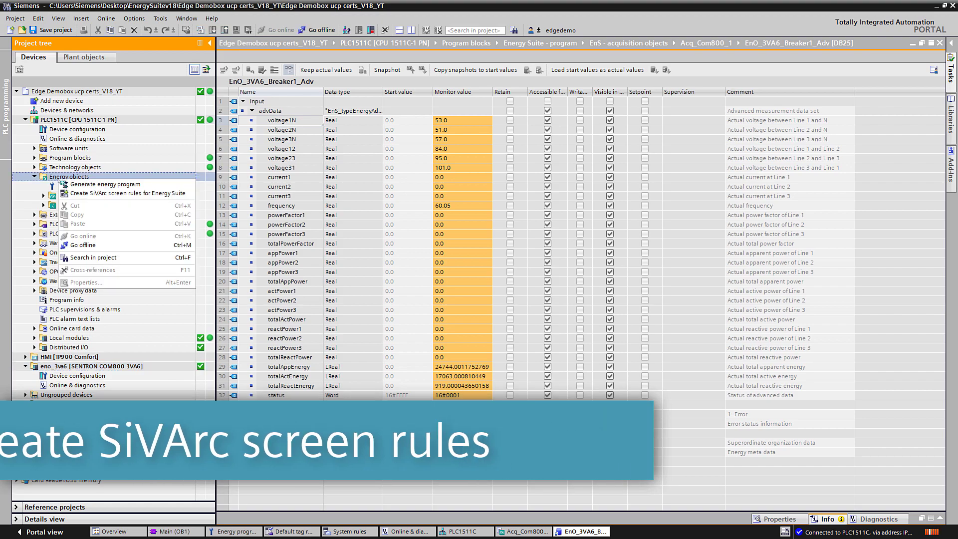
{"action": "left_click", "coordinate": [74, 194]}
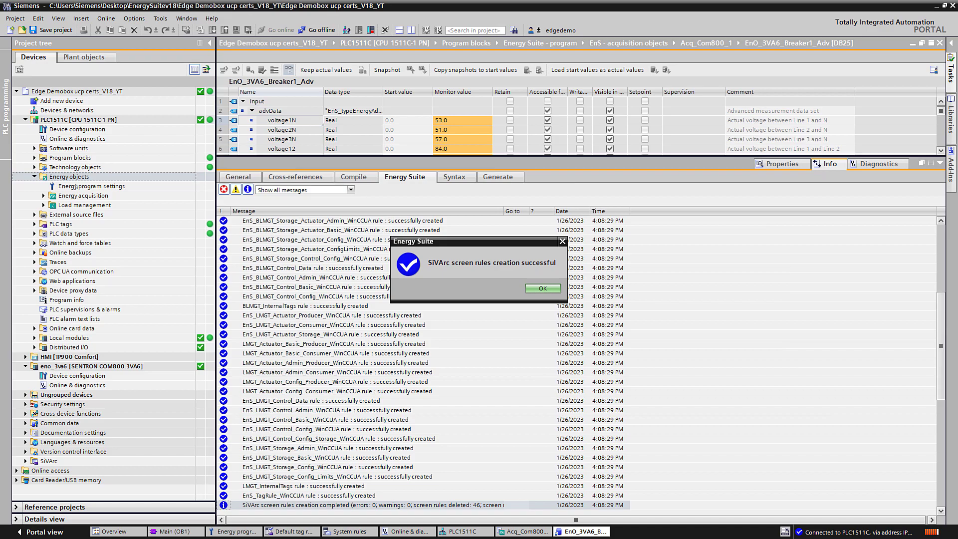
{"action": "left_click", "coordinate": [534, 287]}
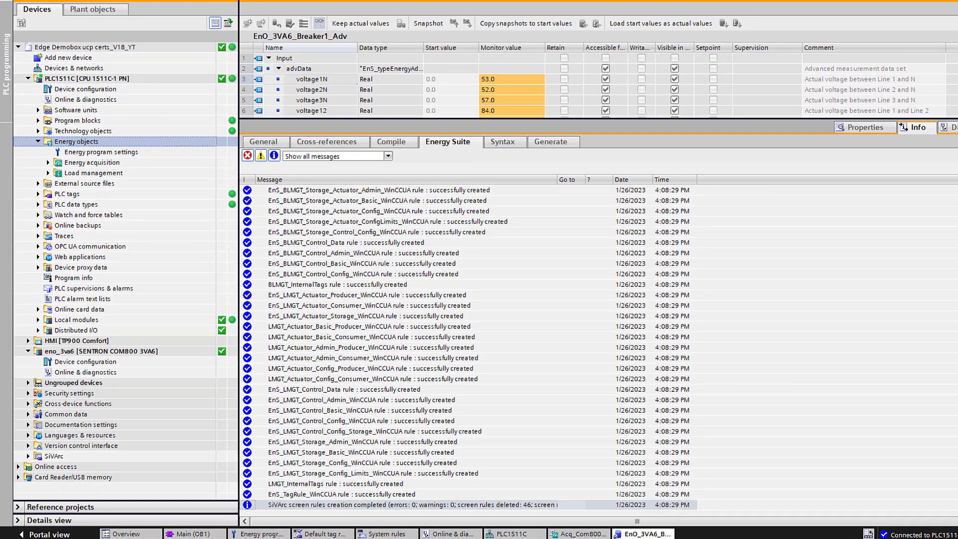
Step: Open SiVArc System rules listing 42 Energy Suite screen rules, then collapse the PLC1511C node
{"action": "left_click", "coordinate": [940, 163]}
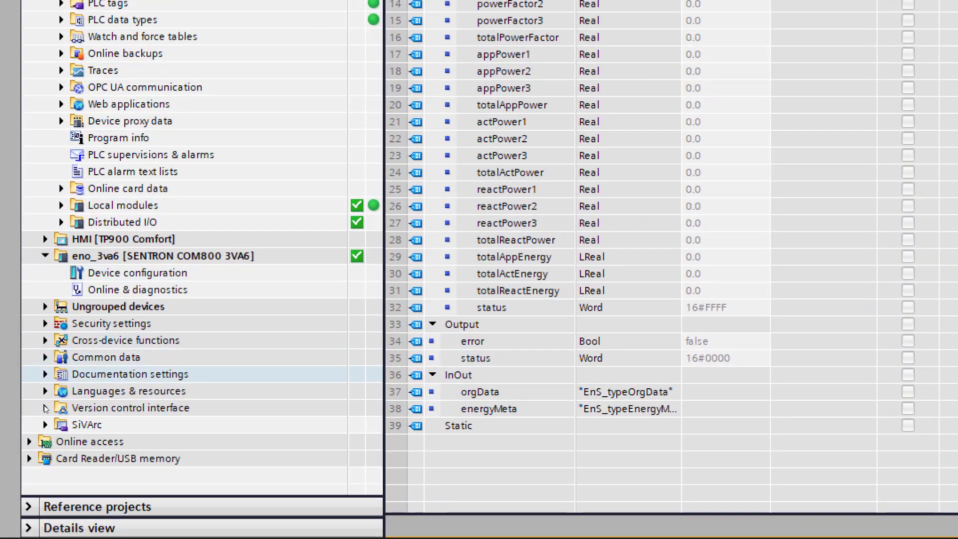
{"action": "left_click", "coordinate": [45, 425]}
{"action": "scroll", "coordinate": [63, 411], "scroll_direction": "down", "scroll_amount": 3}
{"action": "left_click", "coordinate": [75, 392]}
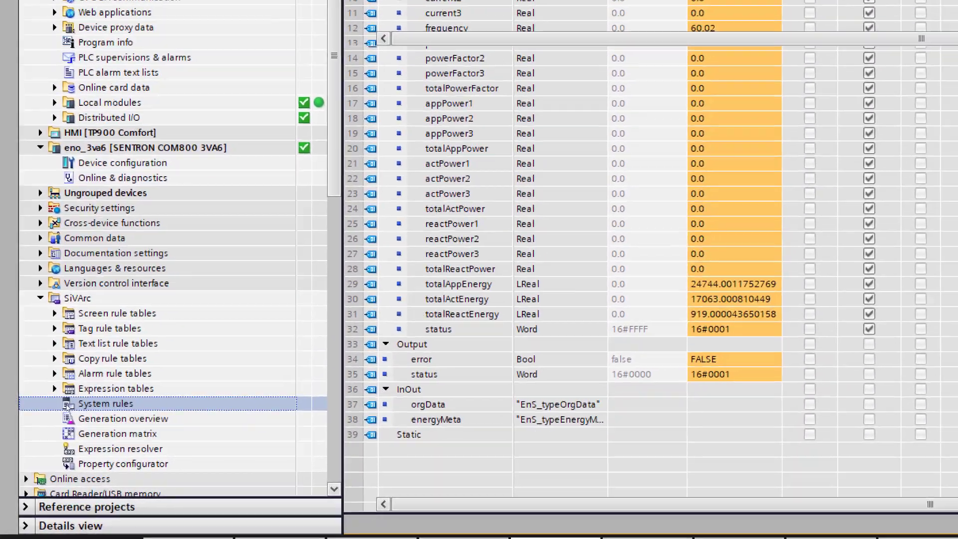
{"action": "double_click", "coordinate": [68, 405]}
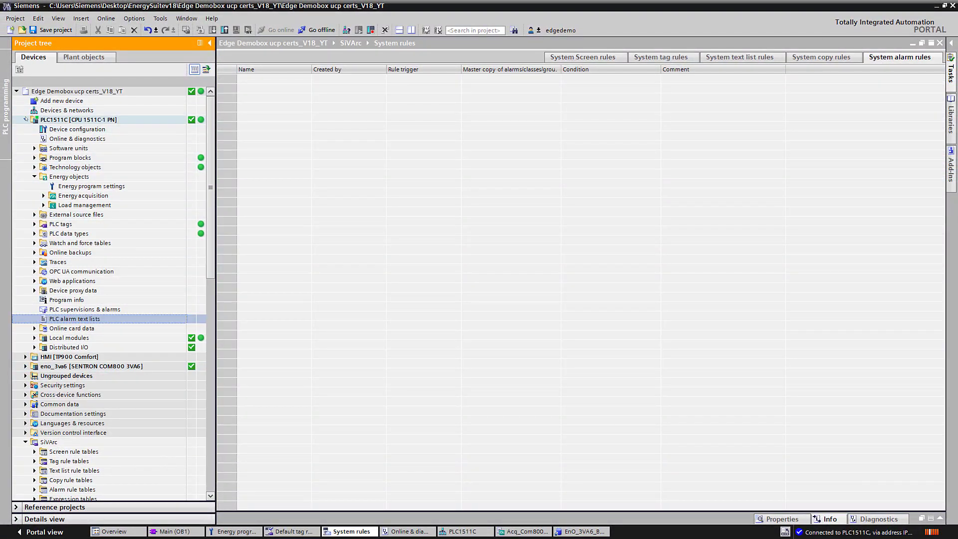
{"action": "left_click", "coordinate": [25, 119]}
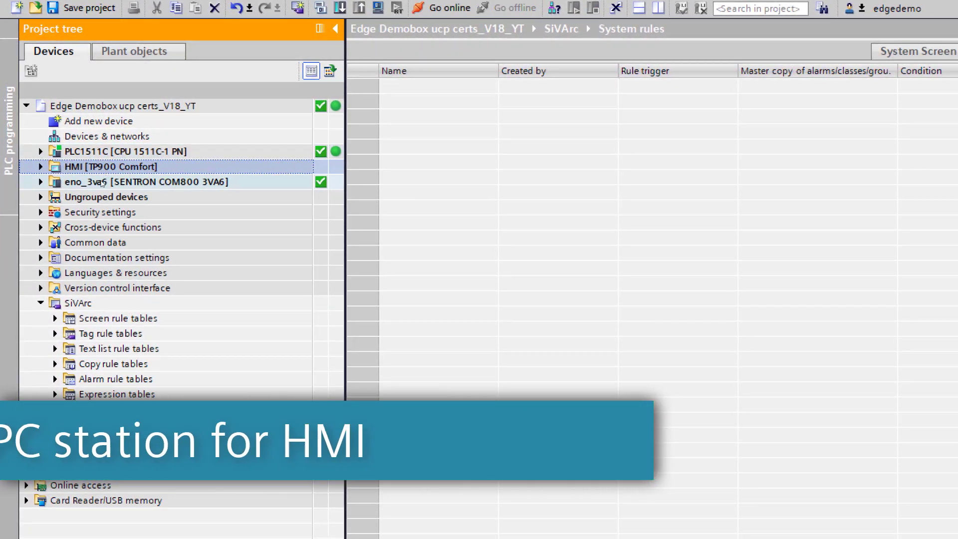
Step: Add a PC general > PC station device through Add new device
{"action": "left_click", "coordinate": [100, 182]}
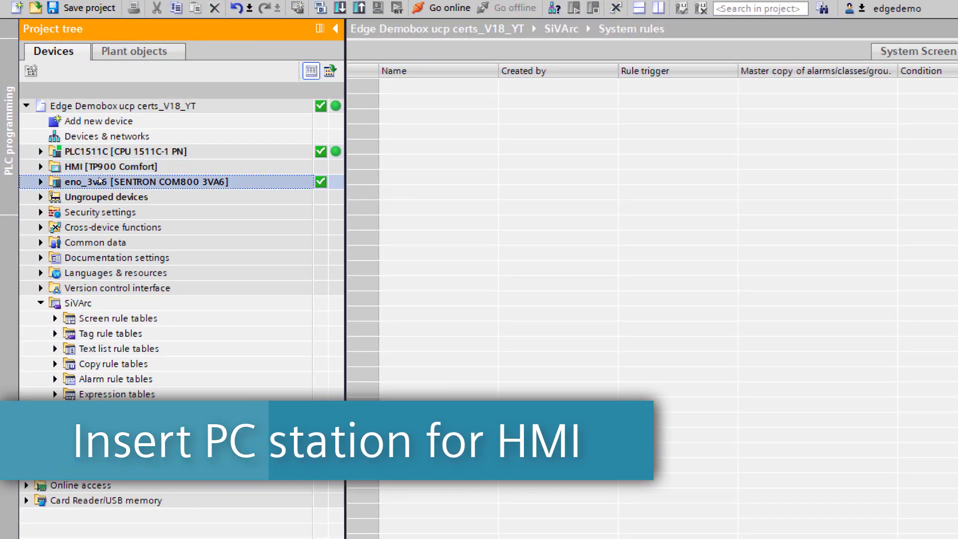
{"action": "double_click", "coordinate": [118, 121]}
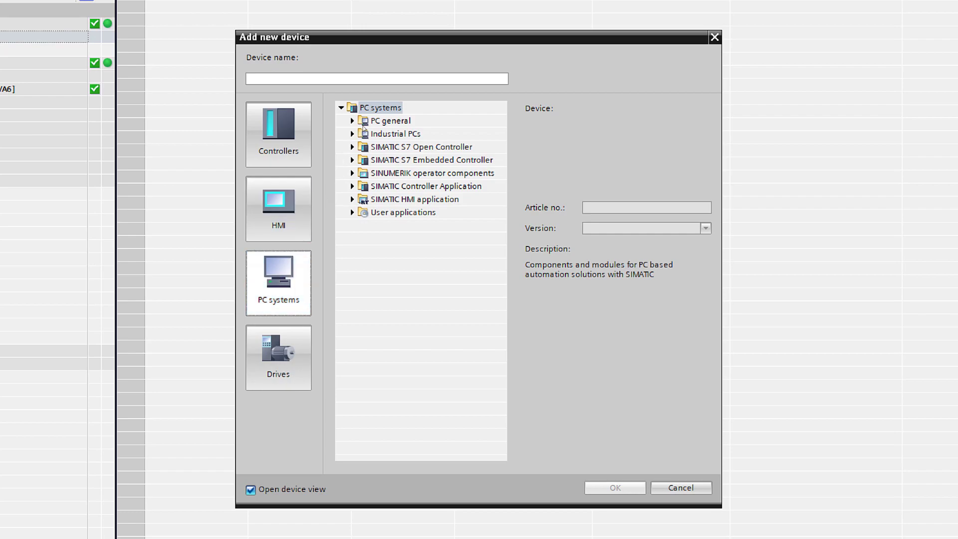
{"action": "left_click", "coordinate": [352, 121]}
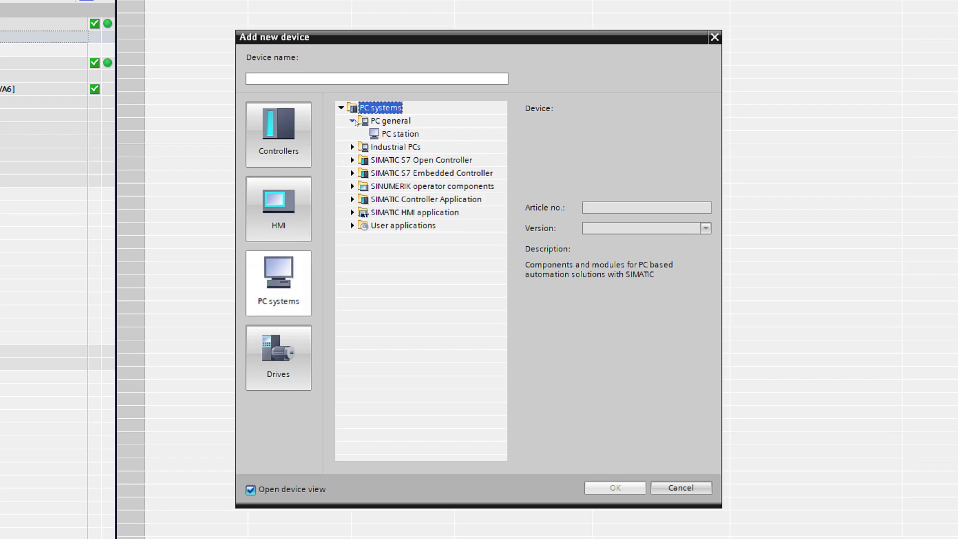
{"action": "left_click", "coordinate": [402, 135]}
{"action": "left_click", "coordinate": [618, 487]}
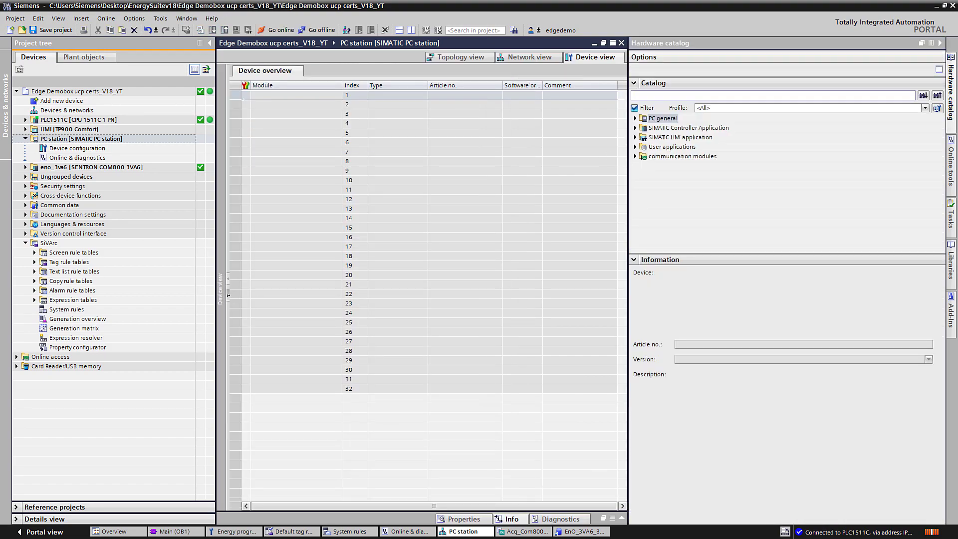
Step: Insert the PROFINET/Ethernet IE general module into the PC station as IE general_1
{"action": "left_click", "coordinate": [229, 294]}
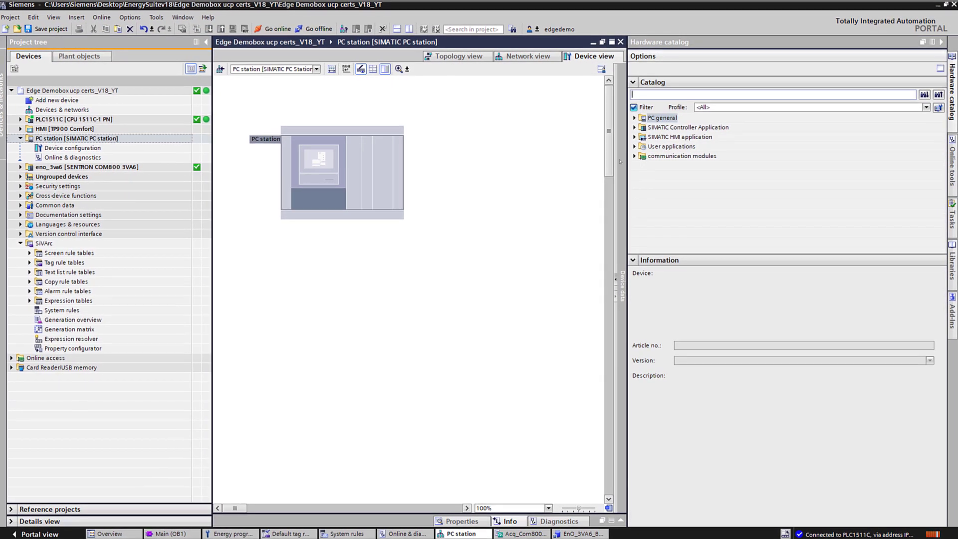
{"action": "left_click", "coordinate": [635, 157]}
{"action": "left_click", "coordinate": [629, 164]}
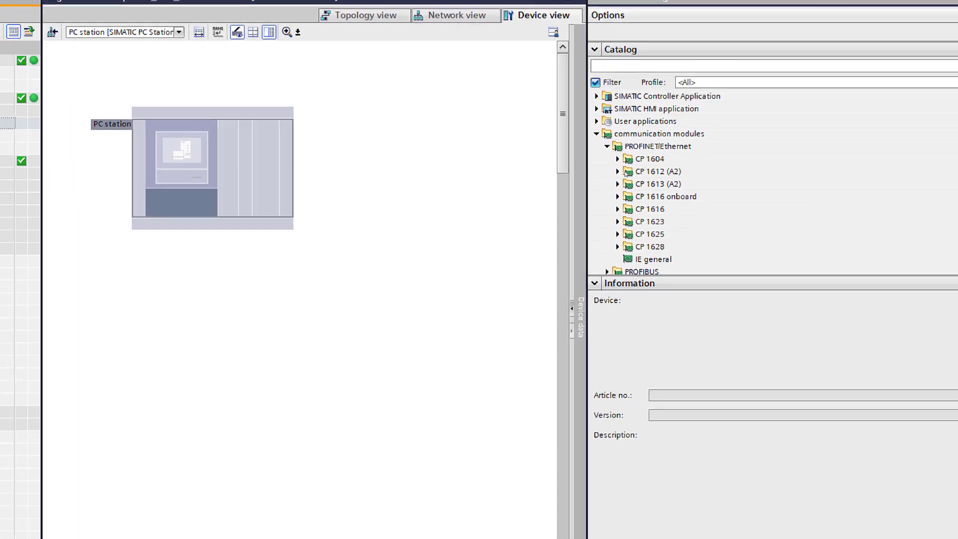
{"action": "left_click", "coordinate": [668, 249]}
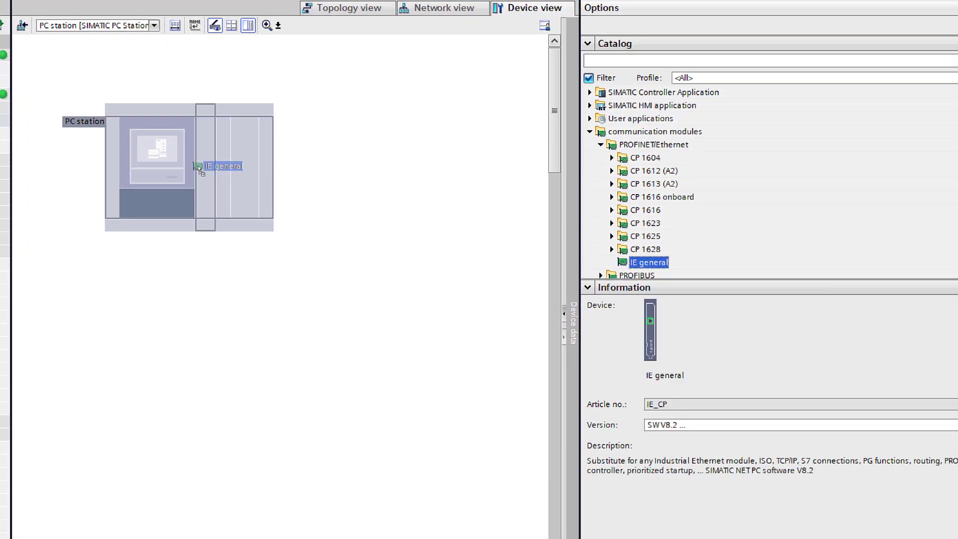
{"action": "left_click_drag", "start_coordinate": [200, 171], "coordinate": [204, 169]}
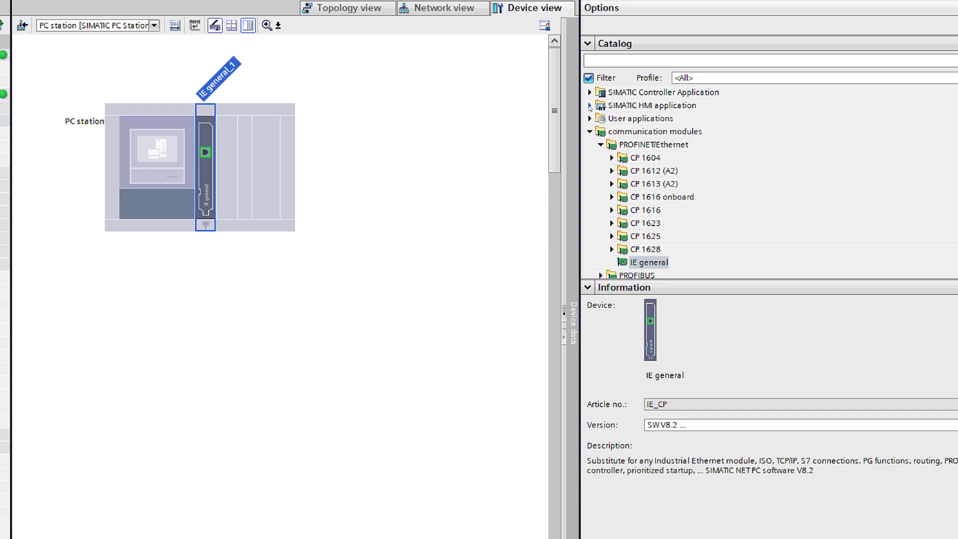
Step: Place a SIMATIC WinCC Unified PC runtime in the station as HMI_RT_1
{"action": "left_click", "coordinate": [590, 105]}
{"action": "left_click", "coordinate": [629, 119]}
{"action": "left_click_drag", "start_coordinate": [584, 123], "coordinate": [277, 163]}
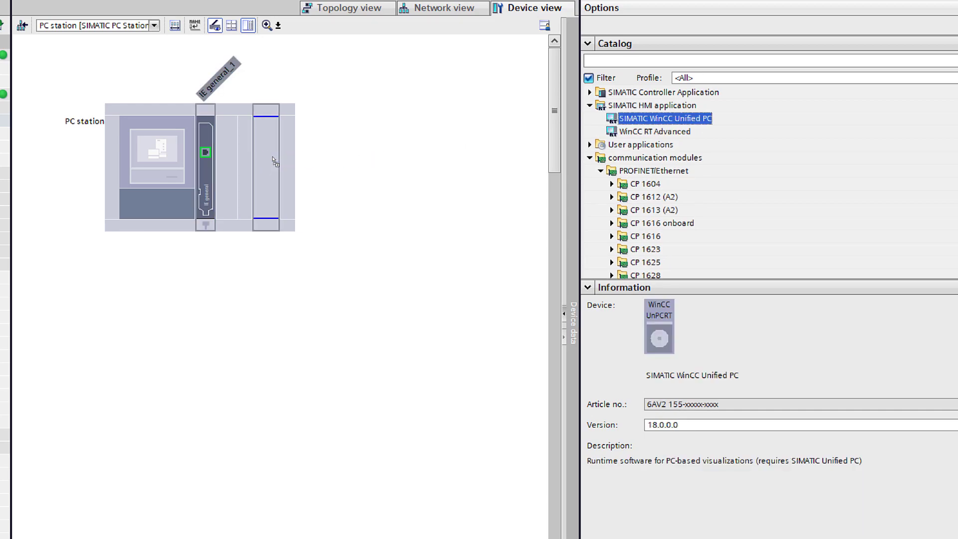
{"action": "left_click_drag", "start_coordinate": [273, 161], "coordinate": [273, 160]}
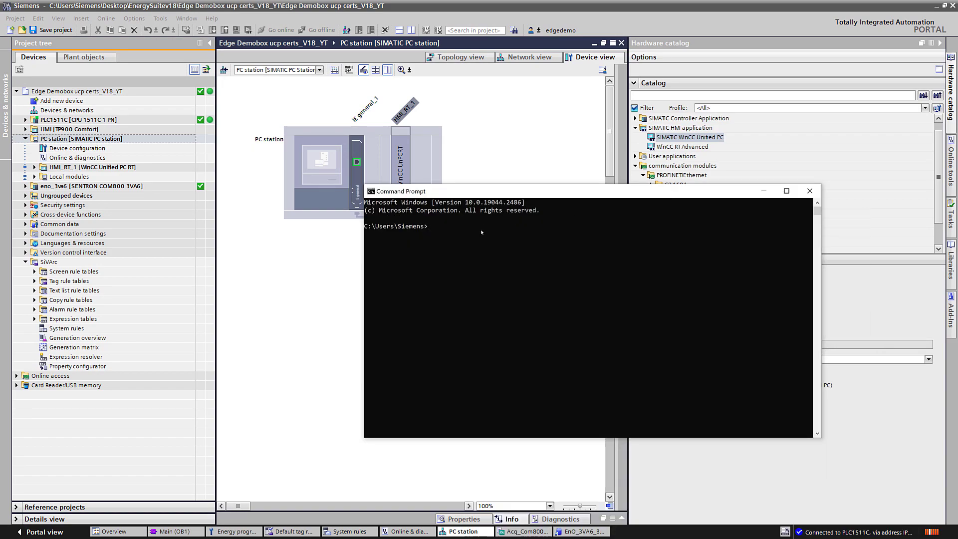
Step: Run ipconfig, highlight the LAN [P1] IPv4 address 192.168.112.191, and minimize the console
{"action": "type", "text": "g"}
{"action": "key", "text": "Return"}
{"action": "left_click", "coordinate": [561, 321]}
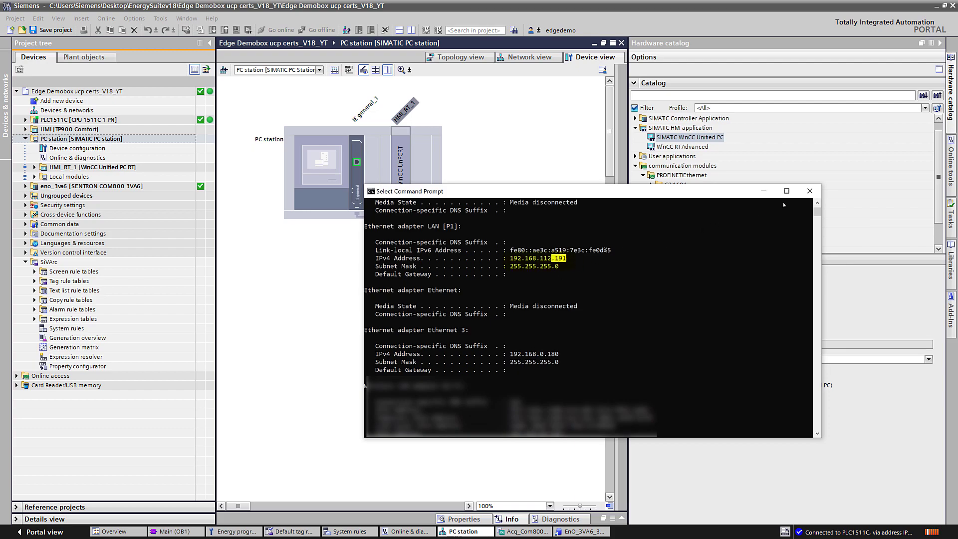
{"action": "left_click", "coordinate": [764, 191]}
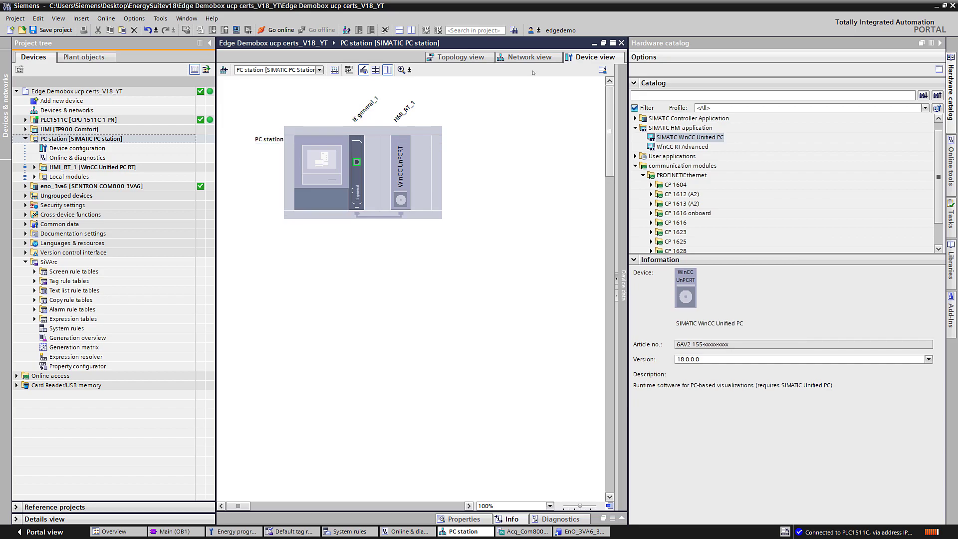
Step: Review the PROFINET interface's Ethernet addresses and General properties, then select the PC station
{"action": "double_click", "coordinate": [356, 161]}
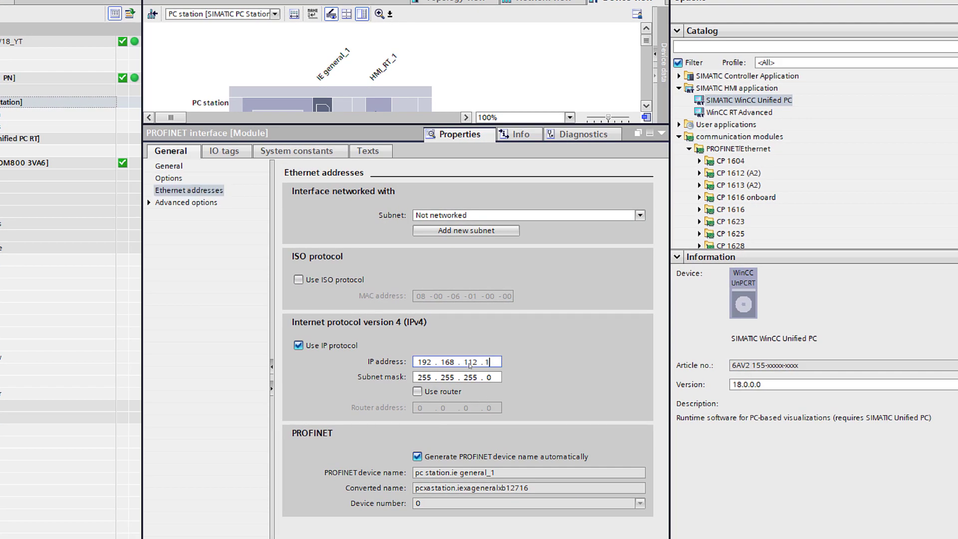
{"action": "left_click", "coordinate": [169, 166]}
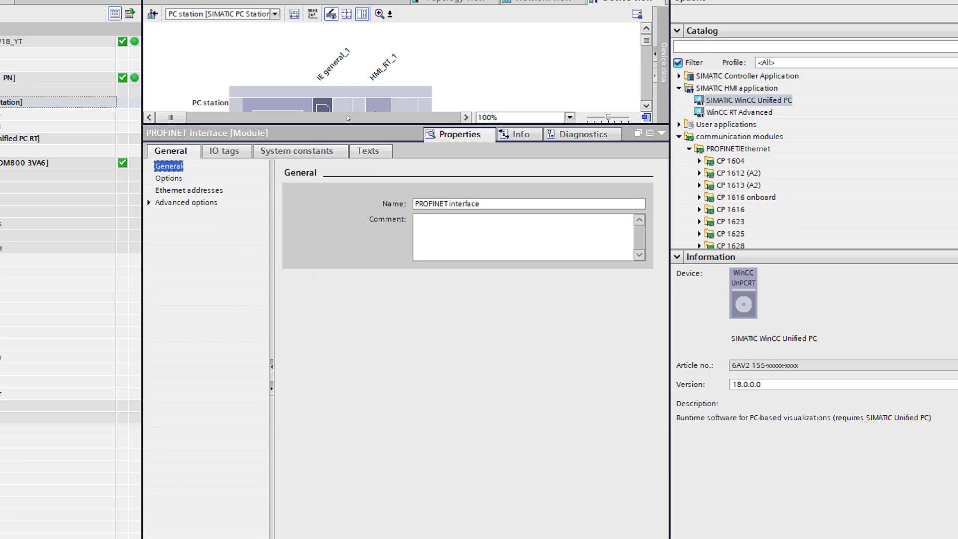
{"action": "left_click", "coordinate": [354, 97]}
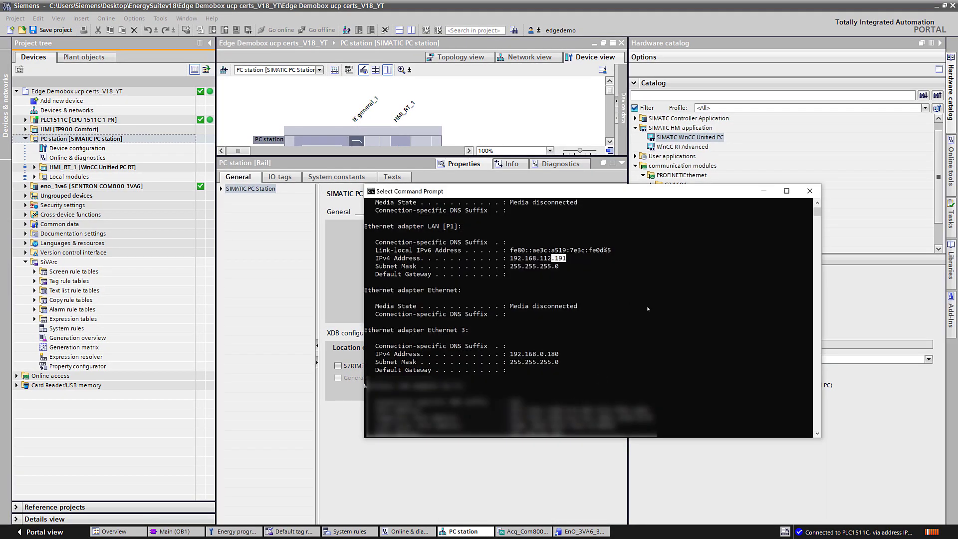
Step: Read the computer name fieldpg1 from the whoami output, then minimize Command Prompt
{"action": "scroll", "coordinate": [646, 323], "scroll_direction": "down", "scroll_amount": 9}
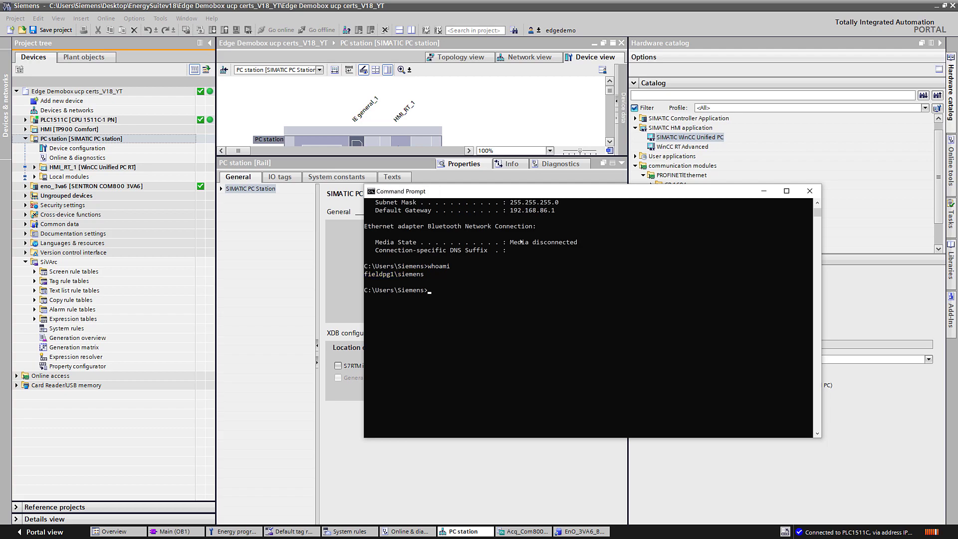
{"action": "left_click", "coordinate": [764, 191]}
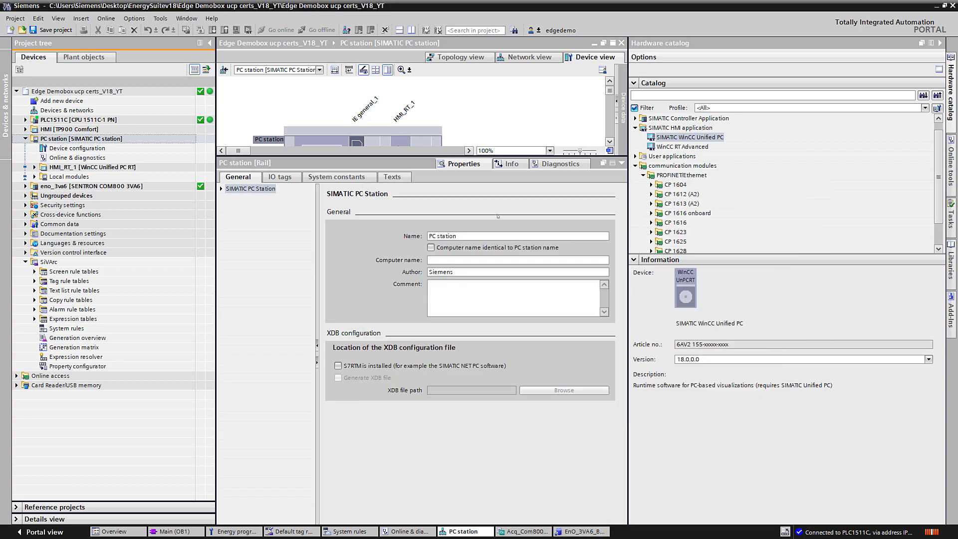
Step: Make fieldpg1's computer name identical to its station name and drag its network port toward the PLC
{"action": "left_click", "coordinate": [431, 248]}
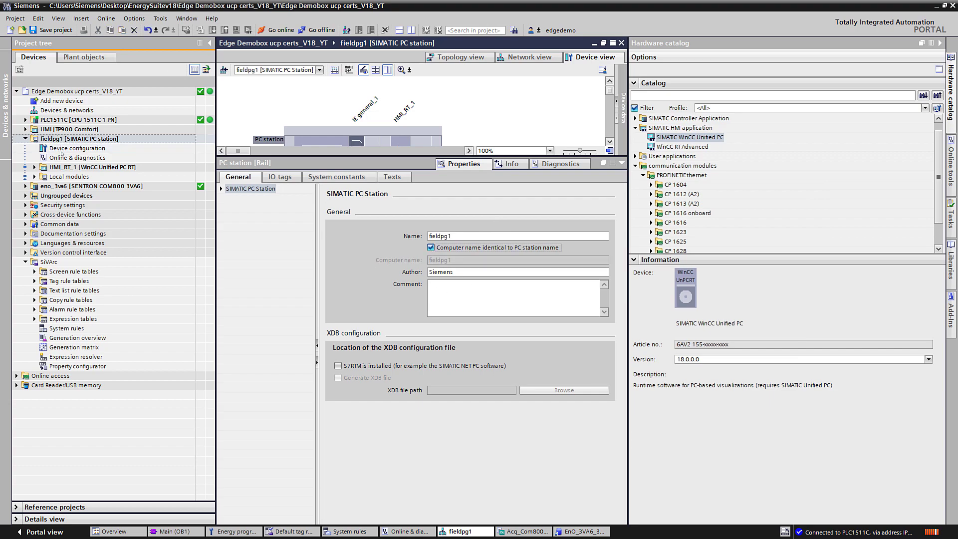
{"action": "left_click", "coordinate": [144, 69]}
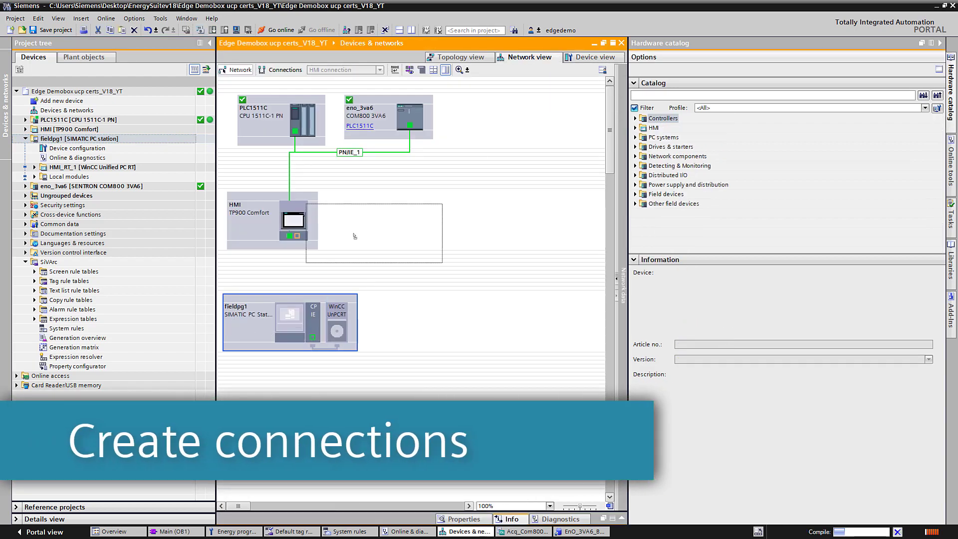
{"action": "left_click_drag", "start_coordinate": [355, 236], "coordinate": [294, 139]}
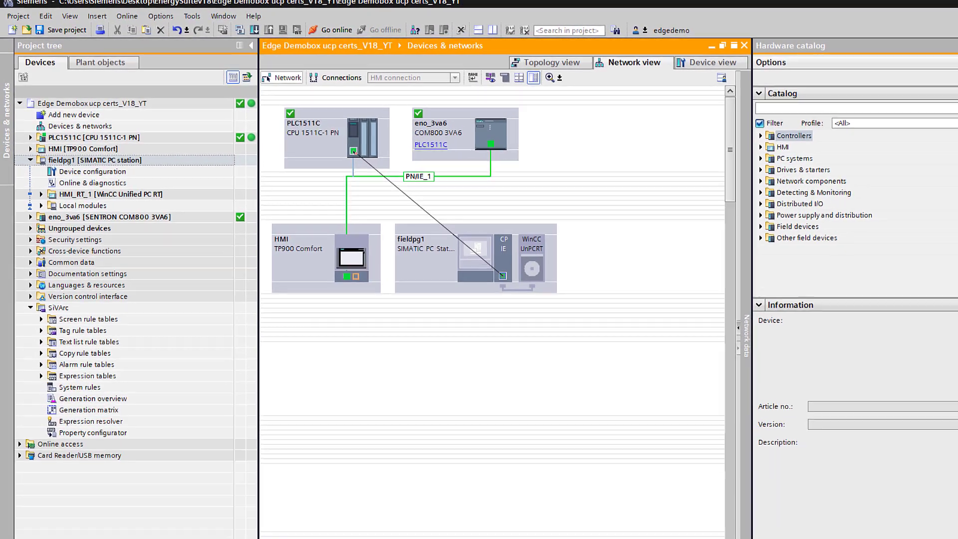
{"action": "left_click_drag", "start_coordinate": [353, 151], "coordinate": [199, 111]}
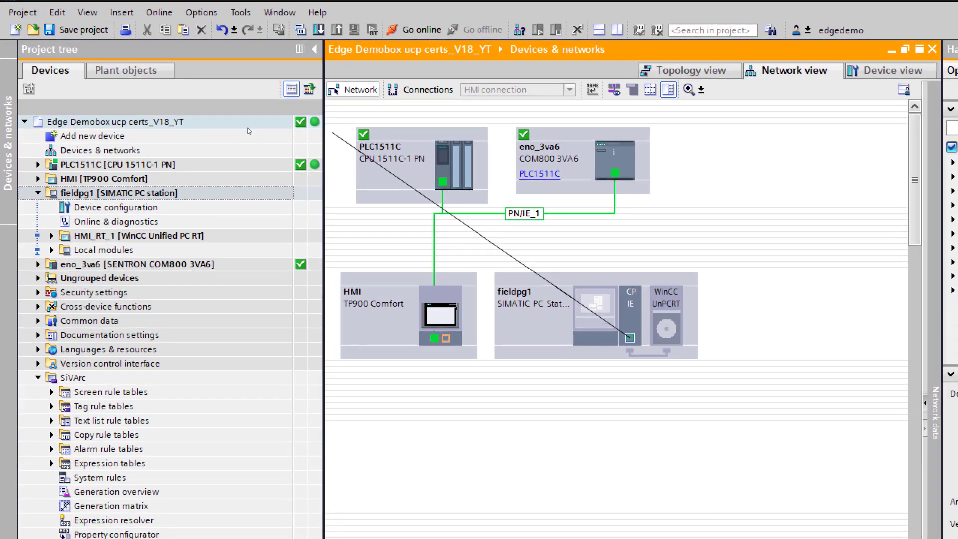
{"action": "right_click", "coordinate": [248, 127]}
Step: Join fieldpg1's network card to PN/IE_1 and add an HMI connection from WinCC runtime to PLC1511C
{"action": "left_click", "coordinate": [247, 164]}
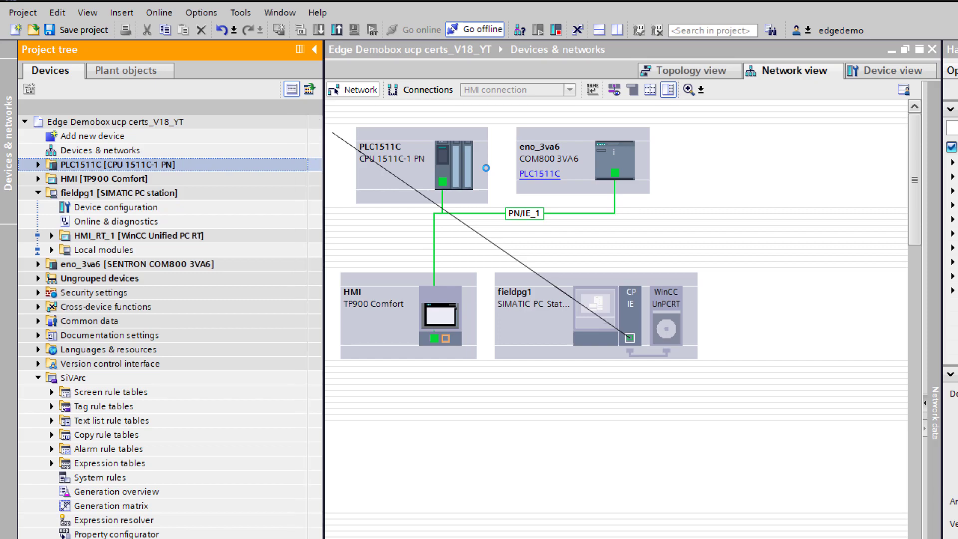
{"action": "left_click", "coordinate": [443, 183]}
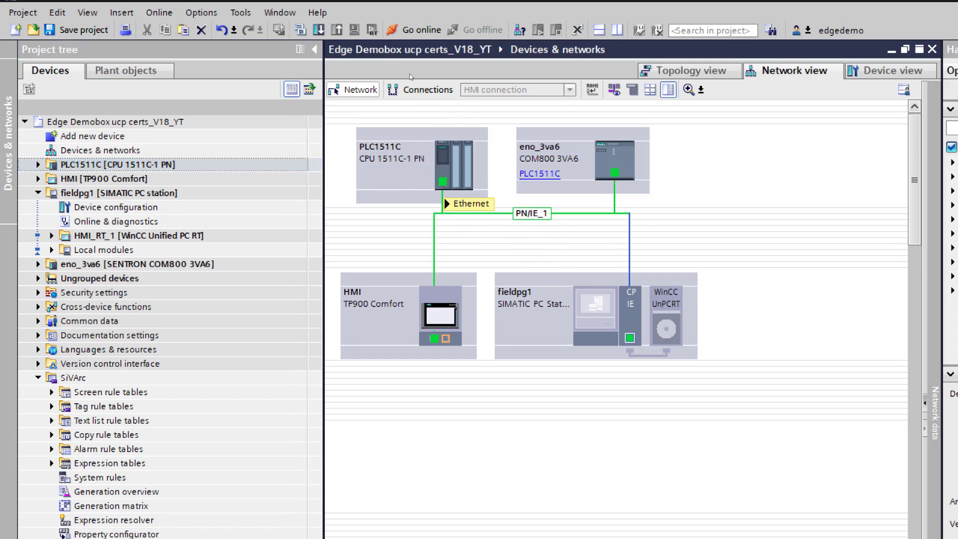
{"action": "left_click", "coordinate": [412, 88]}
{"action": "left_click", "coordinate": [569, 90]}
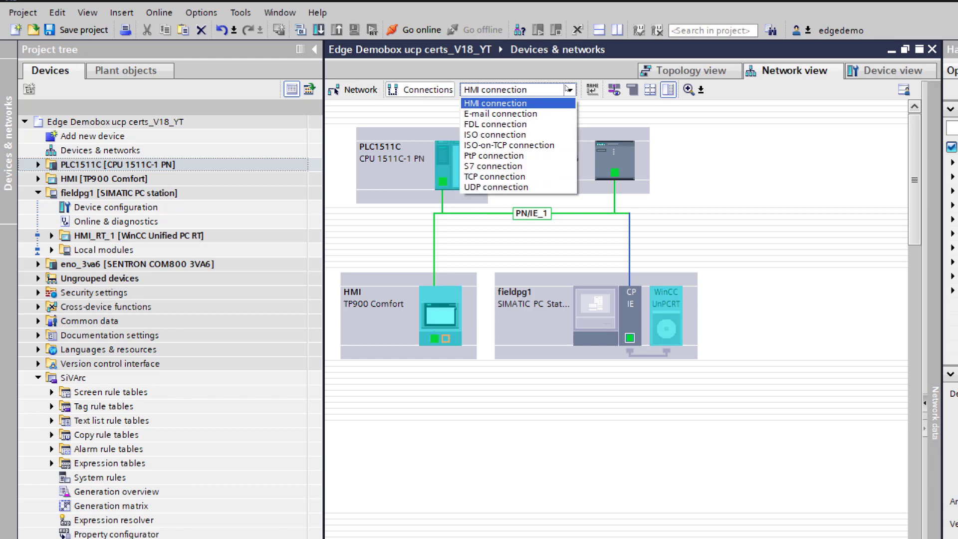
{"action": "left_click", "coordinate": [568, 90]}
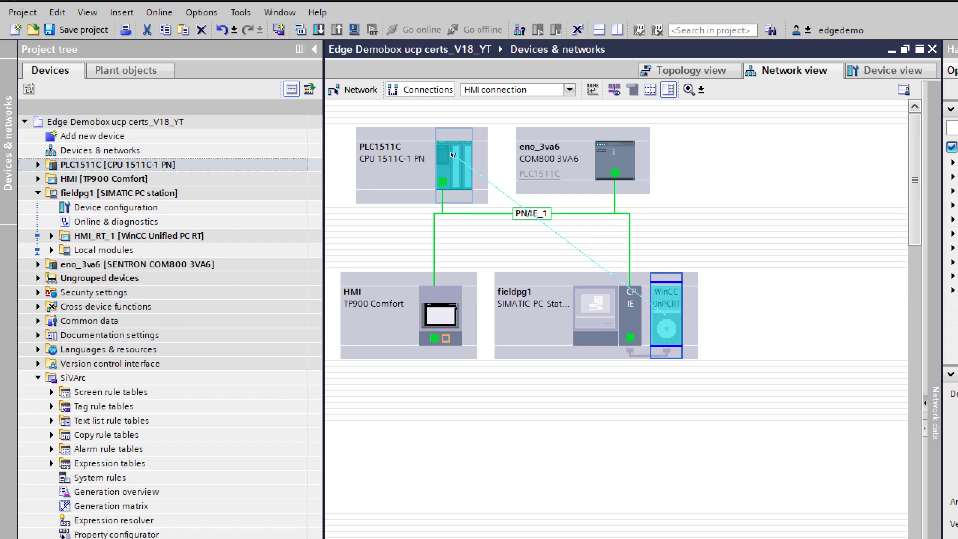
{"action": "left_click_drag", "start_coordinate": [451, 155], "coordinate": [451, 155]}
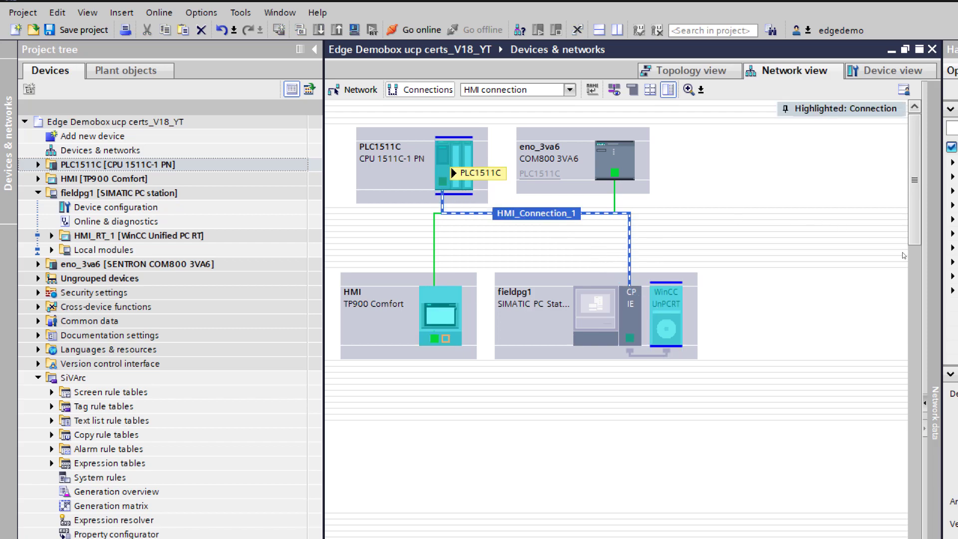
{"action": "left_click_drag", "start_coordinate": [923, 248], "coordinate": [467, 247]}
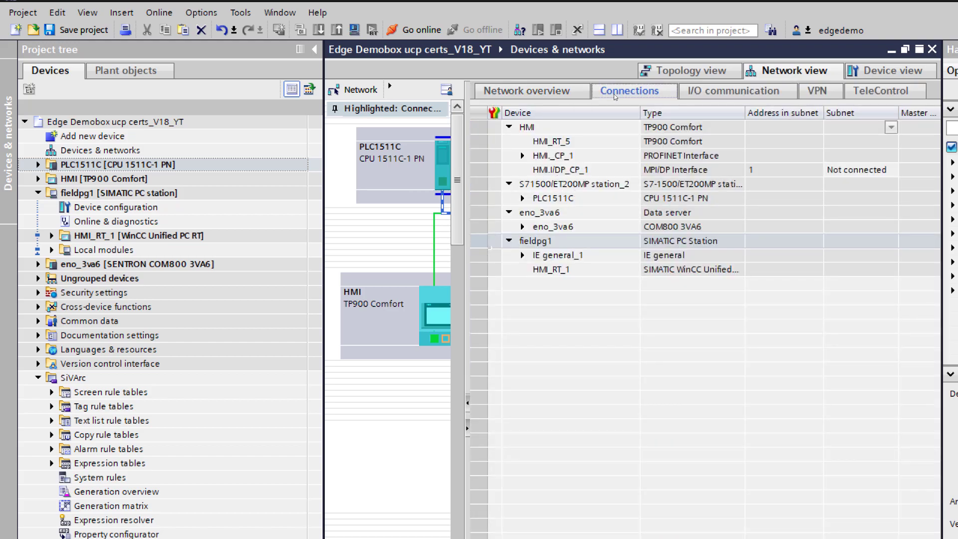
Step: Check HMI_Connection_1's path, 192.168.112.191 to 192.168.112.11 on PN/IE_1, then hide catalog and inspector
{"action": "right_click", "coordinate": [514, 138]}
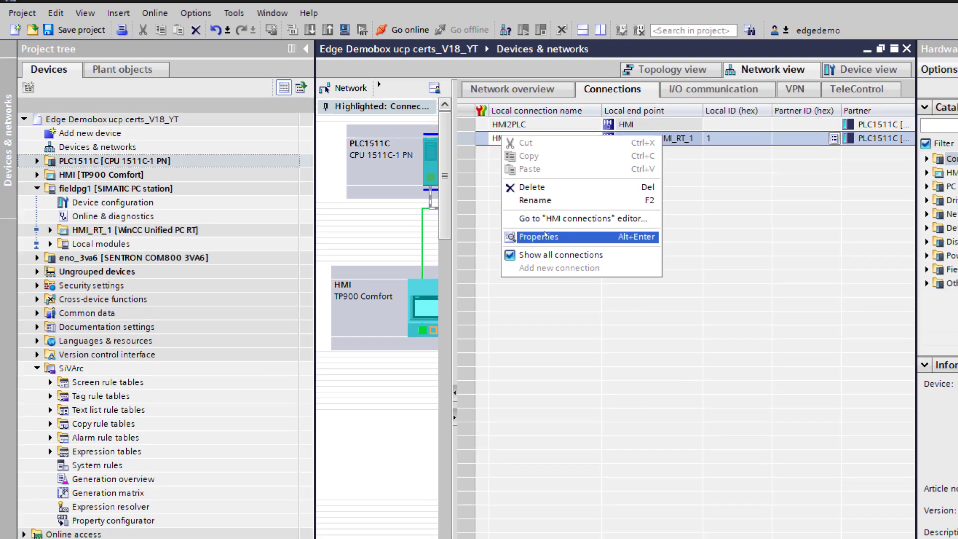
{"action": "left_click", "coordinate": [545, 235]}
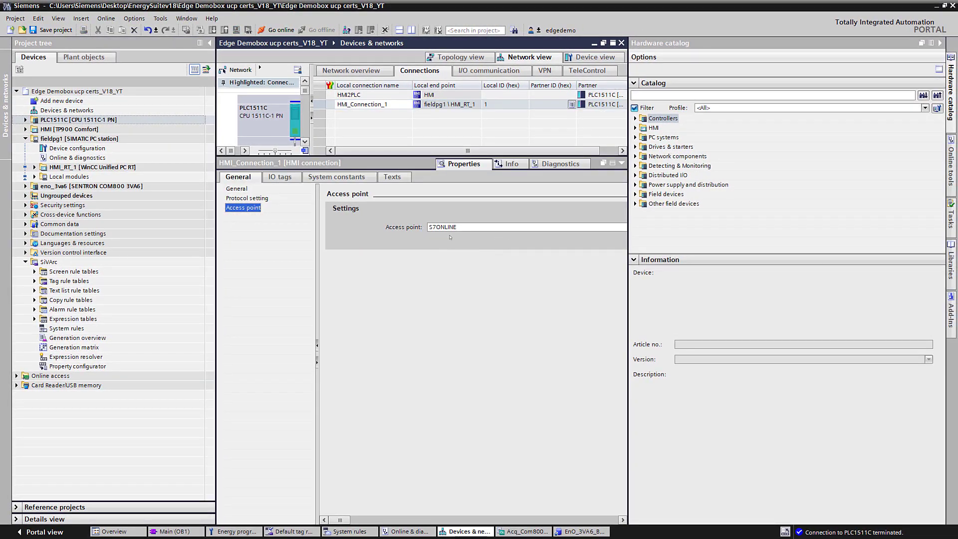
{"action": "left_click", "coordinate": [237, 188]}
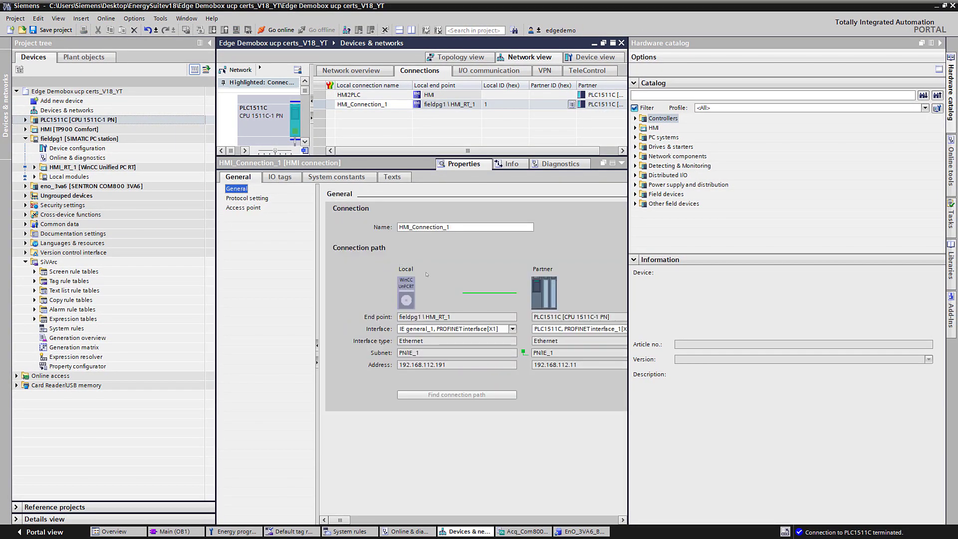
{"action": "left_click", "coordinate": [940, 43]}
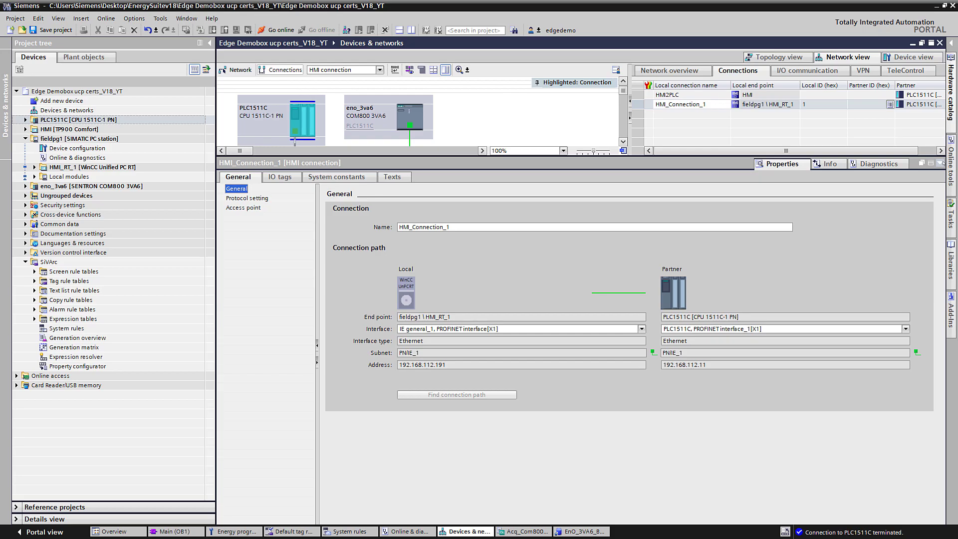
{"action": "left_click", "coordinate": [941, 163]}
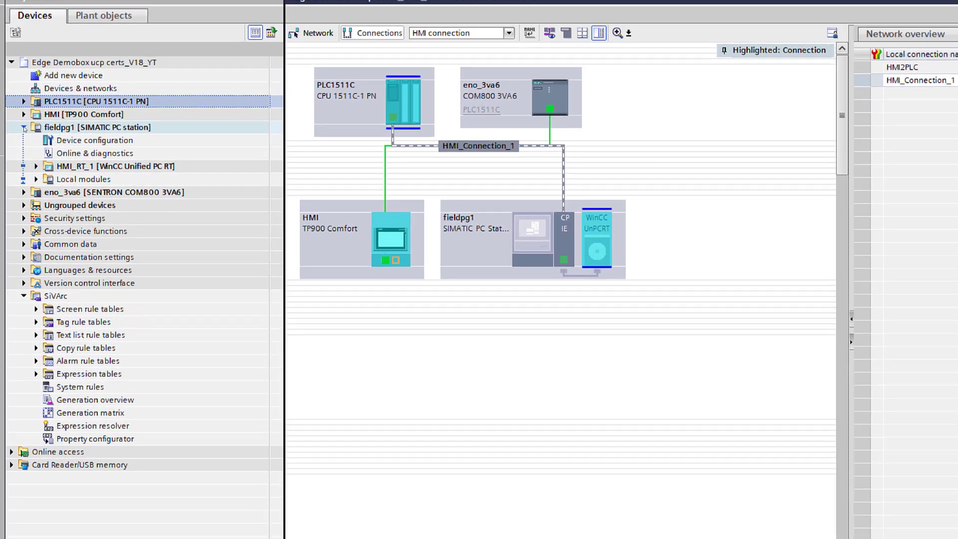
Step: Expand fieldpg1 > HMI_RT_1 in the project tree and open its Connections editor
{"action": "left_click", "coordinate": [25, 138]}
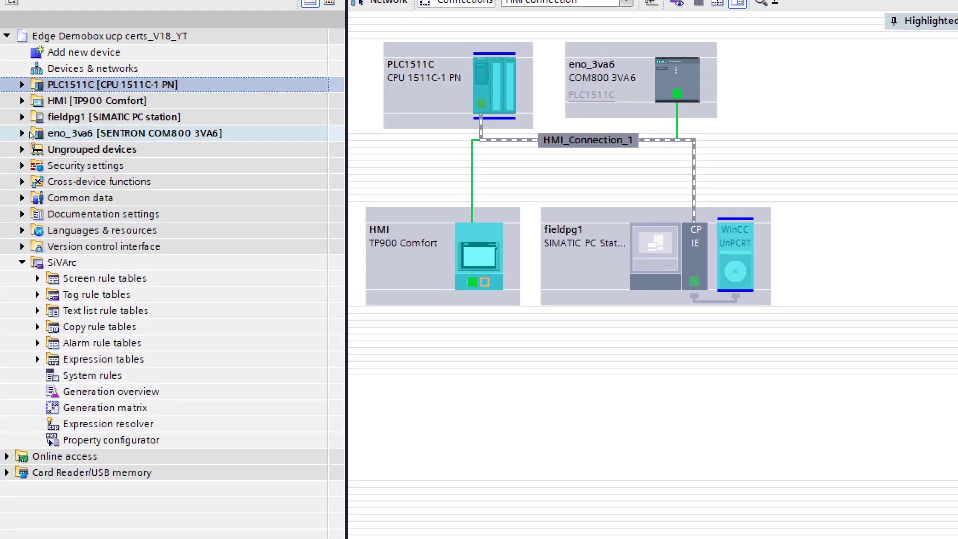
{"action": "left_click", "coordinate": [23, 263]}
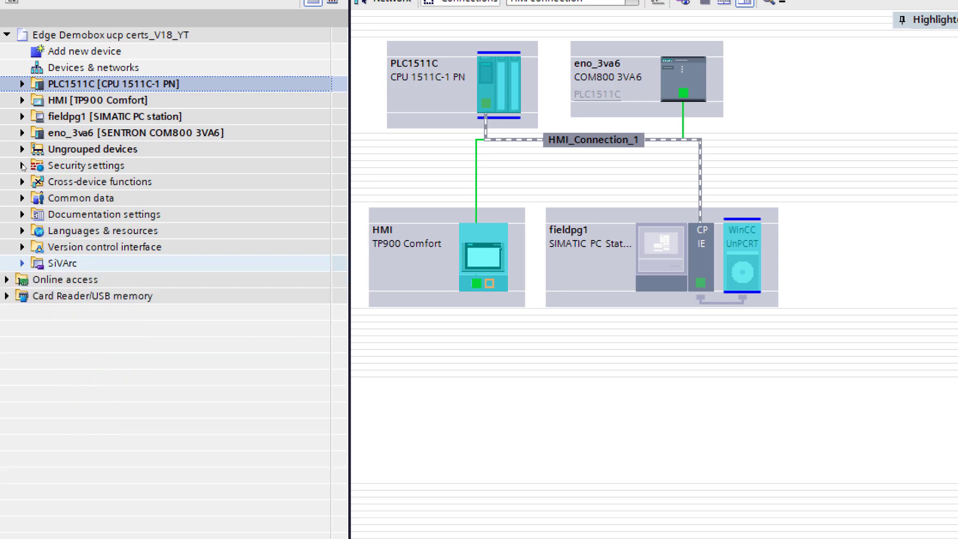
{"action": "left_click", "coordinate": [22, 117]}
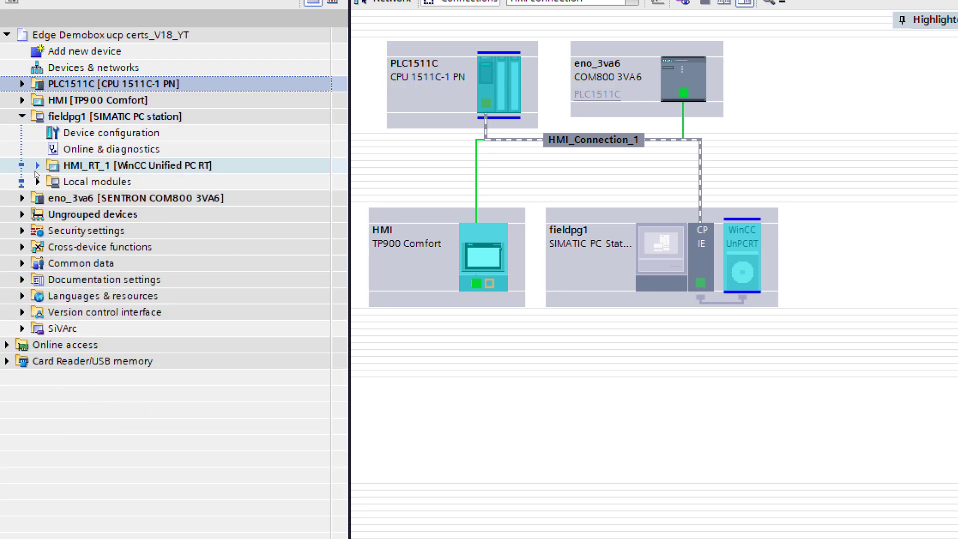
{"action": "left_click", "coordinate": [38, 167]}
{"action": "left_click", "coordinate": [81, 265]}
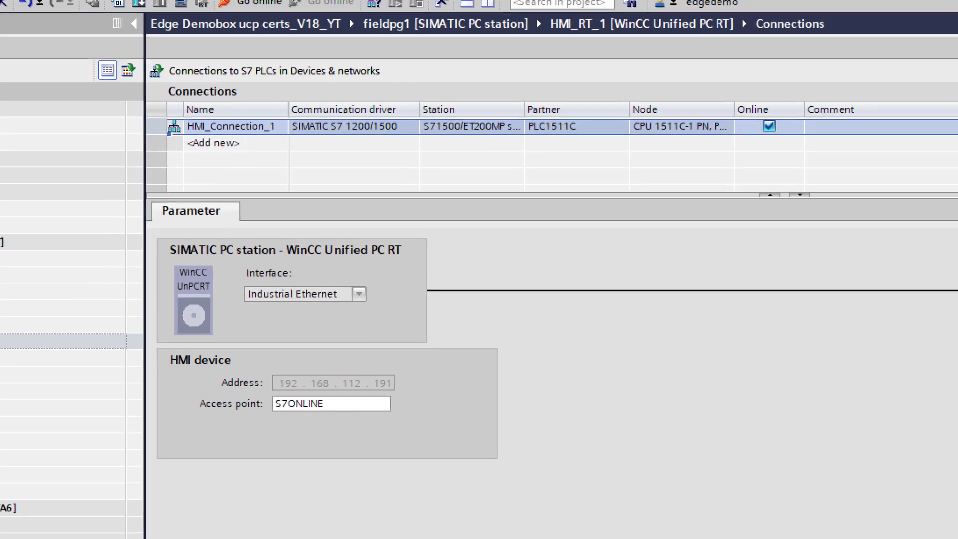
Step: Add a trial Connection_1 with the SIMATIC S7 1200/1500 driver, then delete it
{"action": "left_click", "coordinate": [191, 163]}
{"action": "left_click", "coordinate": [378, 159]}
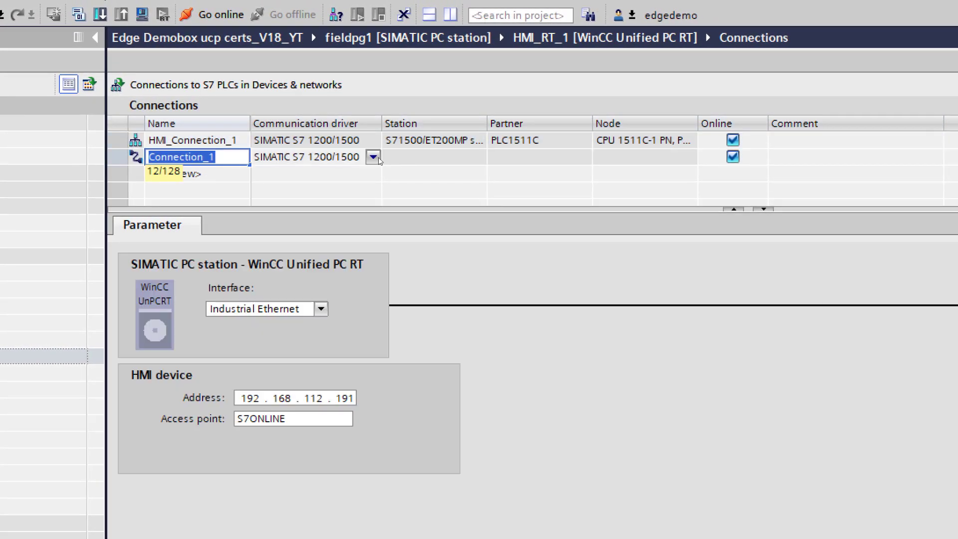
{"action": "left_click", "coordinate": [378, 159]}
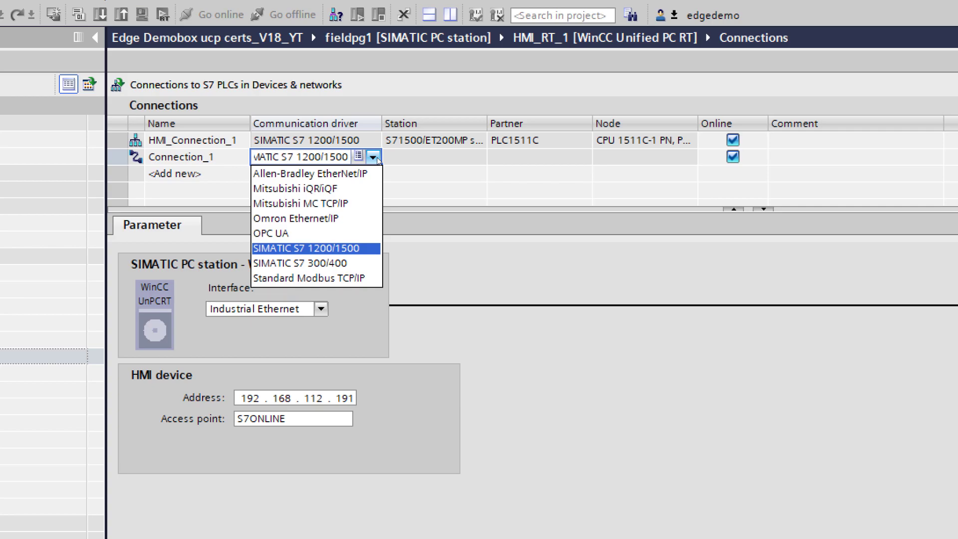
{"action": "left_click", "coordinate": [378, 159]}
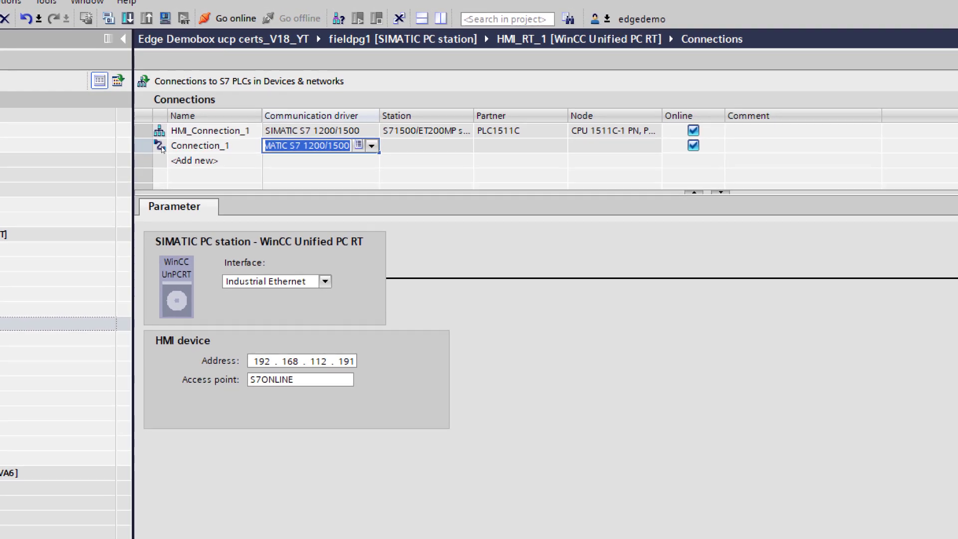
{"action": "right_click", "coordinate": [161, 148]}
{"action": "left_click", "coordinate": [194, 238]}
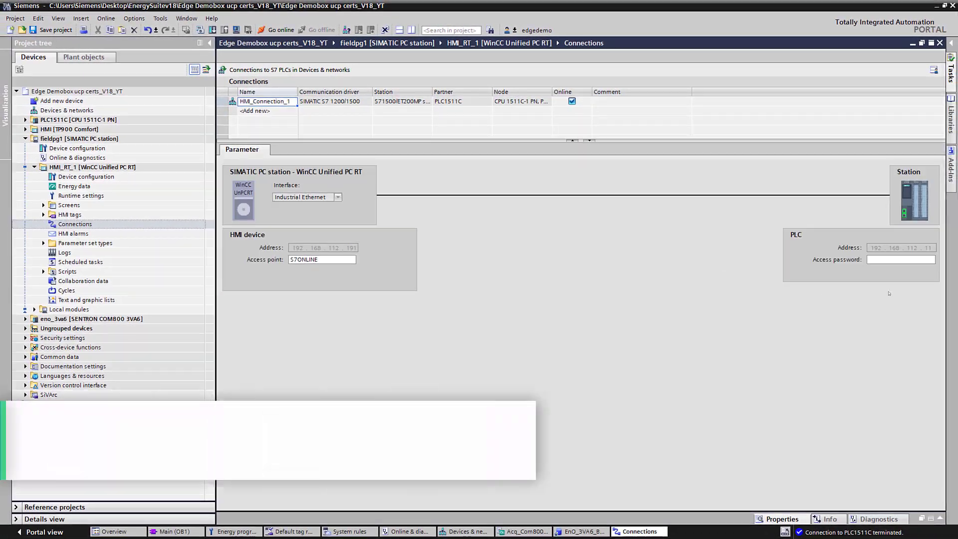
Step: Enter the PLC access password for HMI_Connection_1 and compile HMI_RT_1
{"action": "left_click", "coordinate": [907, 260]}
{"action": "type", "text": "*"}
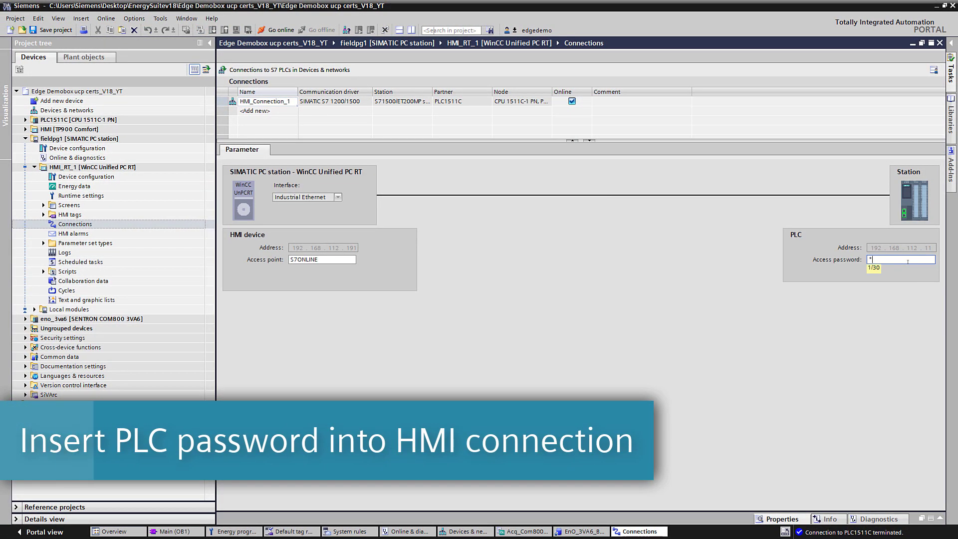
{"action": "type", "text": "****"}
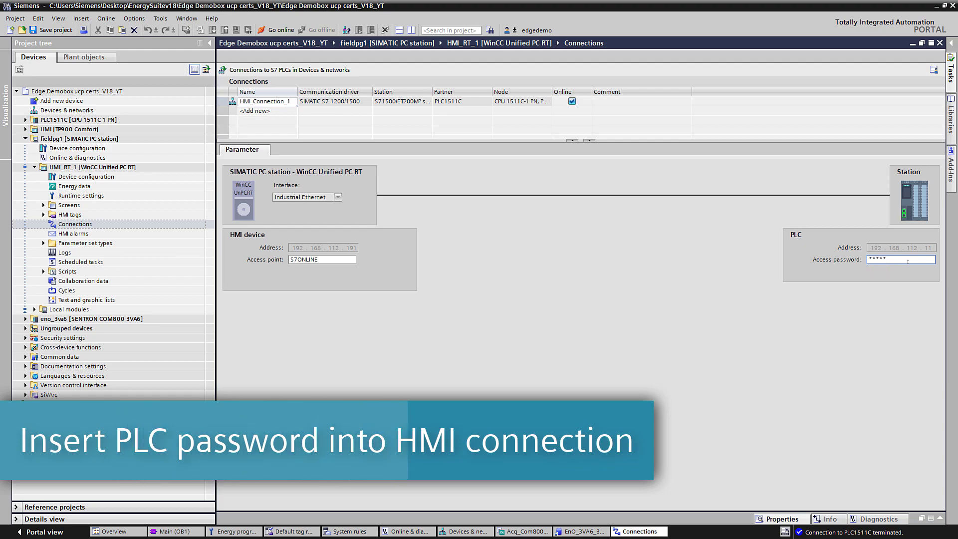
{"action": "left_click", "coordinate": [100, 167]}
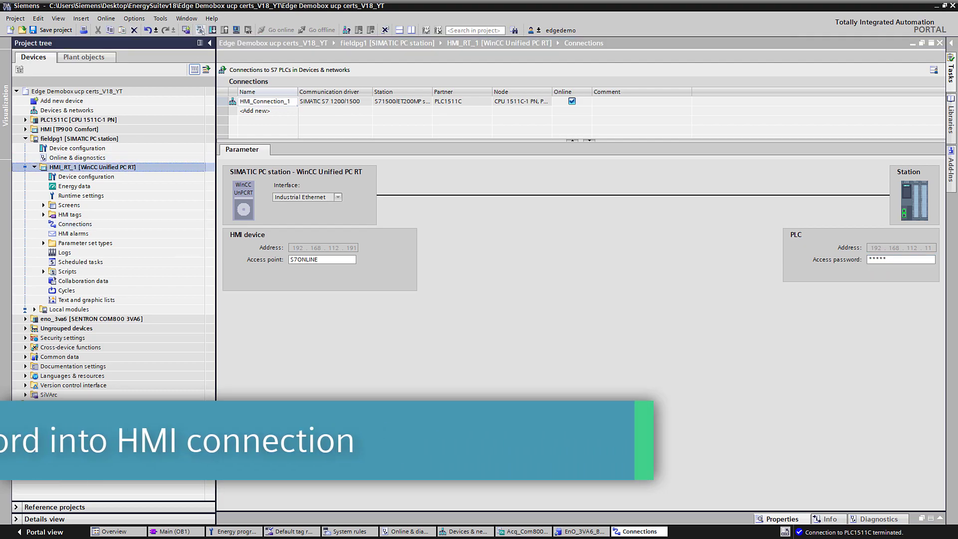
{"action": "left_click", "coordinate": [200, 31]}
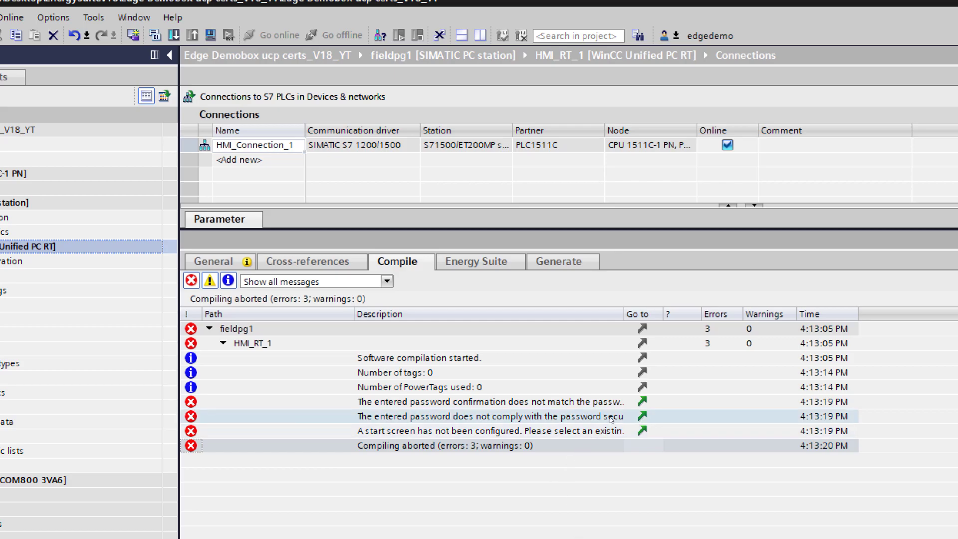
Step: Follow the compile error to the Start screen setting and confirm HMI_RT_1 has no screens
{"action": "left_click", "coordinate": [642, 416]}
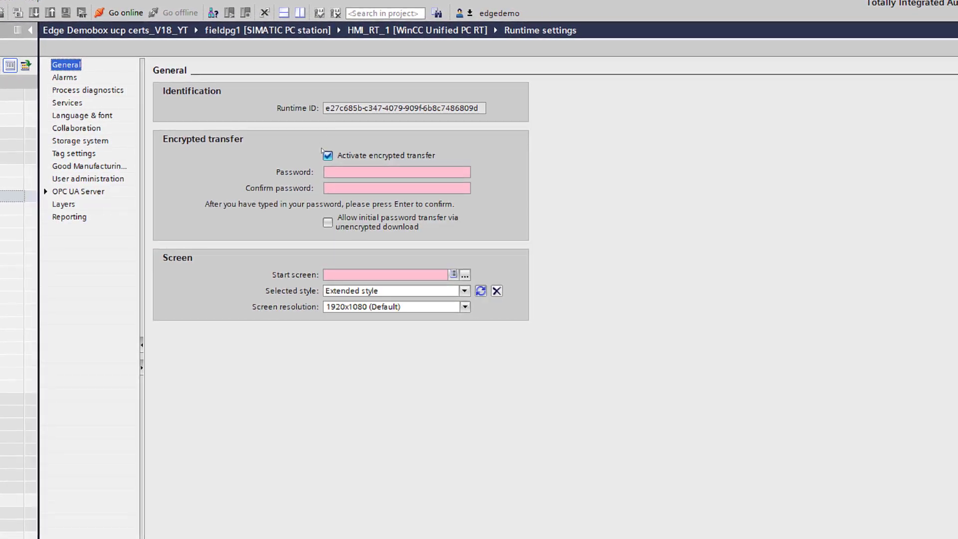
{"action": "left_click", "coordinate": [465, 275]}
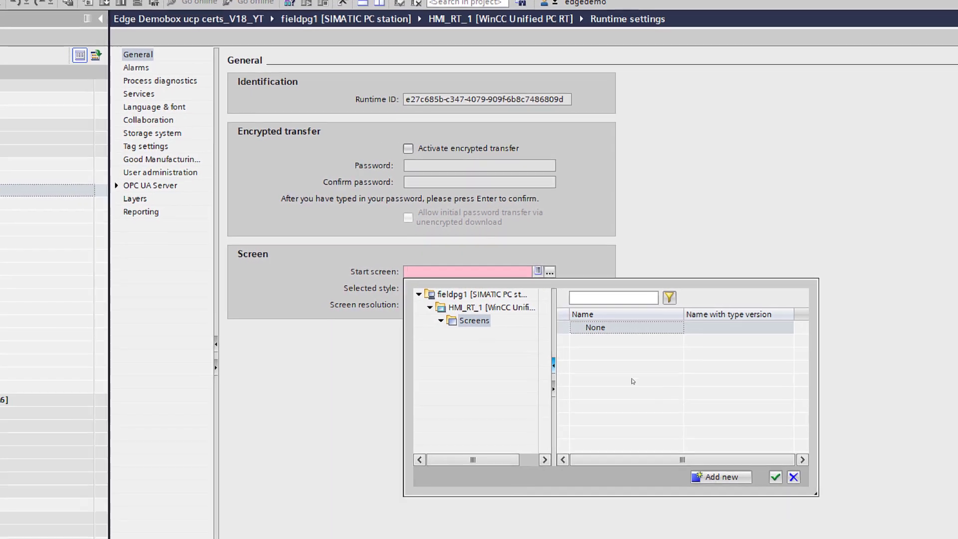
{"action": "left_click", "coordinate": [314, 314]}
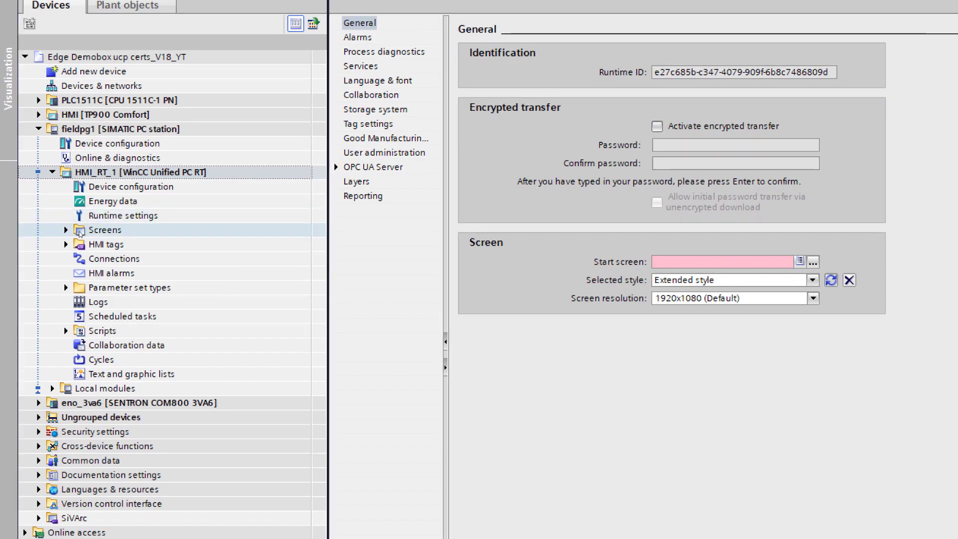
{"action": "left_click", "coordinate": [66, 230]}
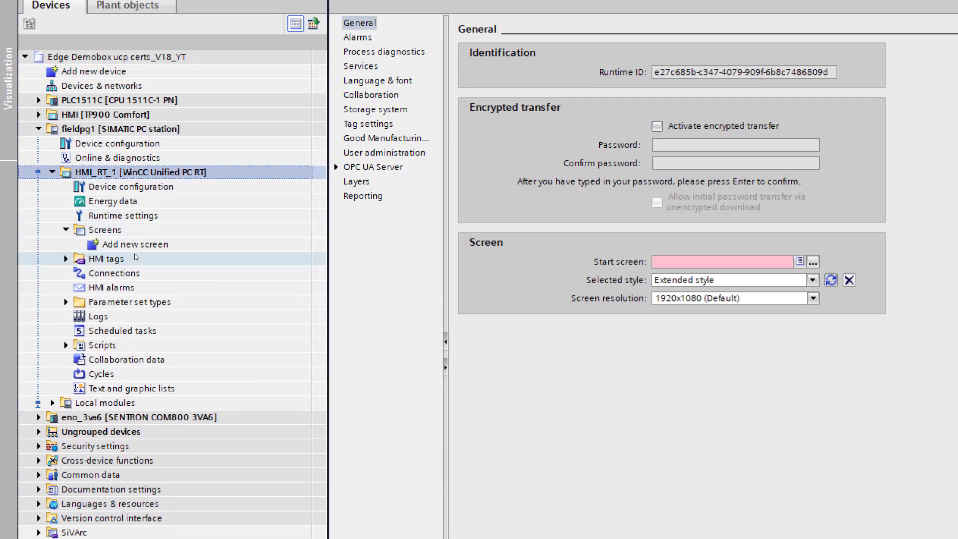
Step: Launch SiVArc's Generate the visualization for HMI_RT_1
{"action": "right_click", "coordinate": [152, 173]}
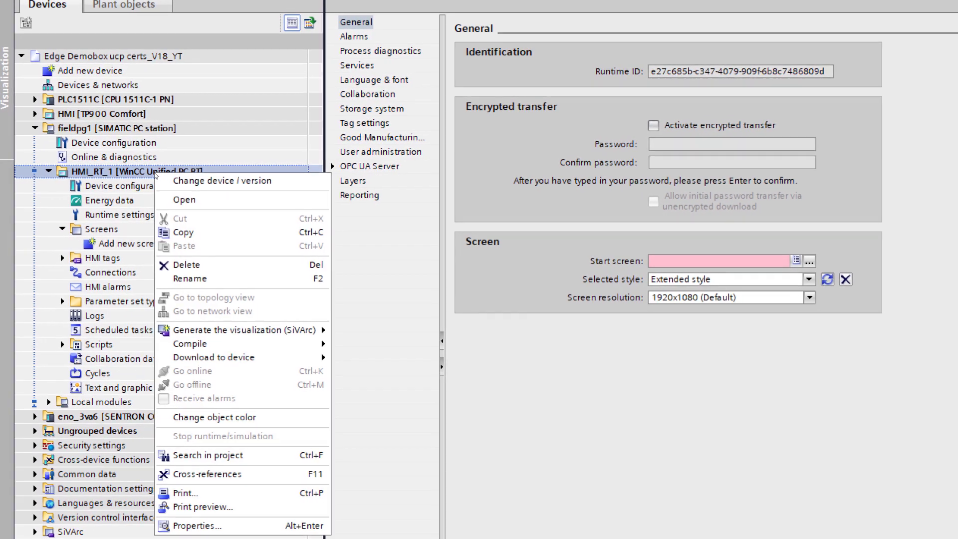
{"action": "mouse_move", "coordinate": [235, 328]}
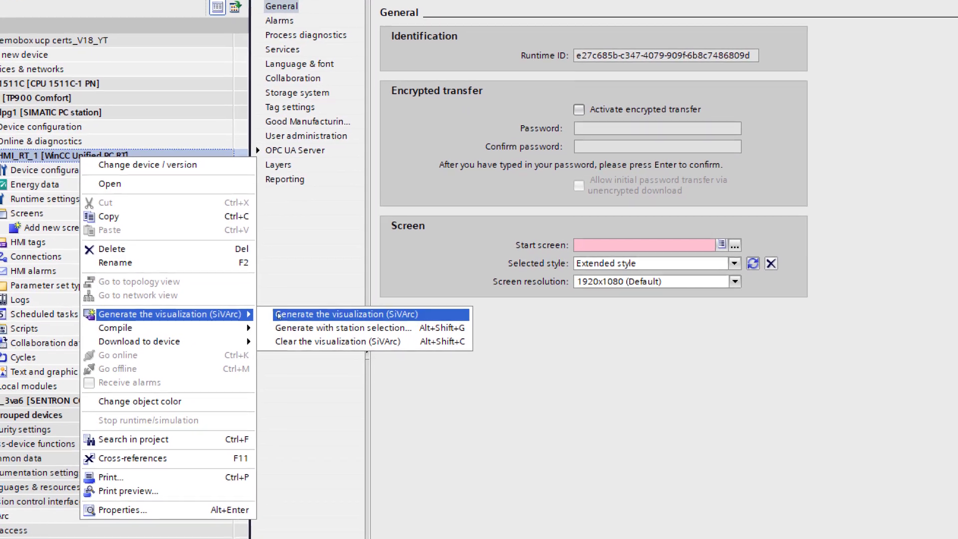
{"action": "left_click", "coordinate": [360, 329]}
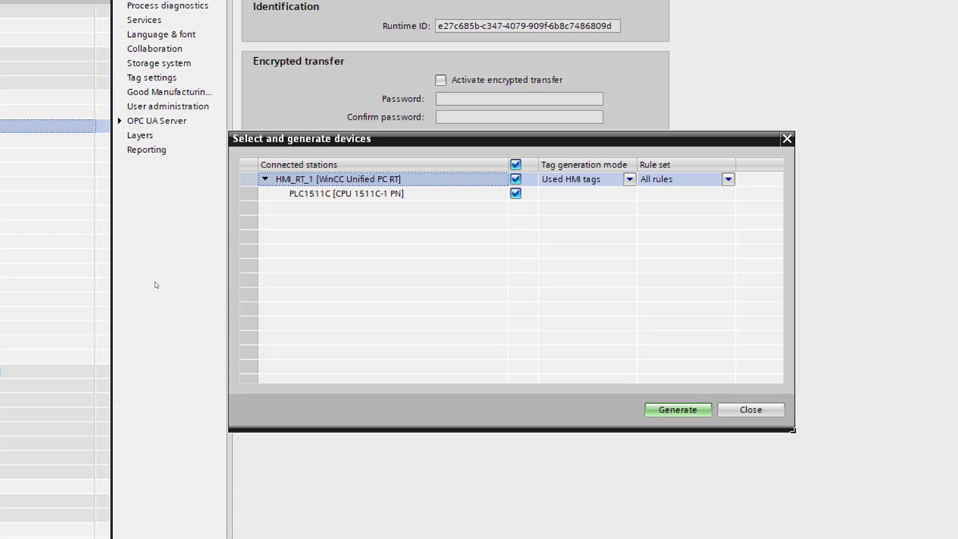
Step: Generate screens for PLC1511C, then make EnS_WinCCUnified_Screen from EnS - visualization the start screen
{"action": "left_click", "coordinate": [516, 194]}
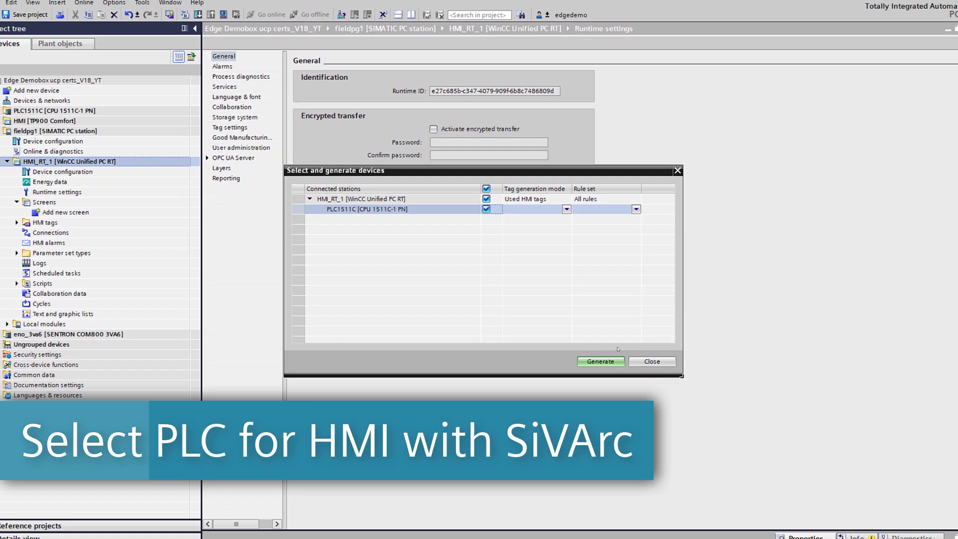
{"action": "left_click", "coordinate": [606, 357]}
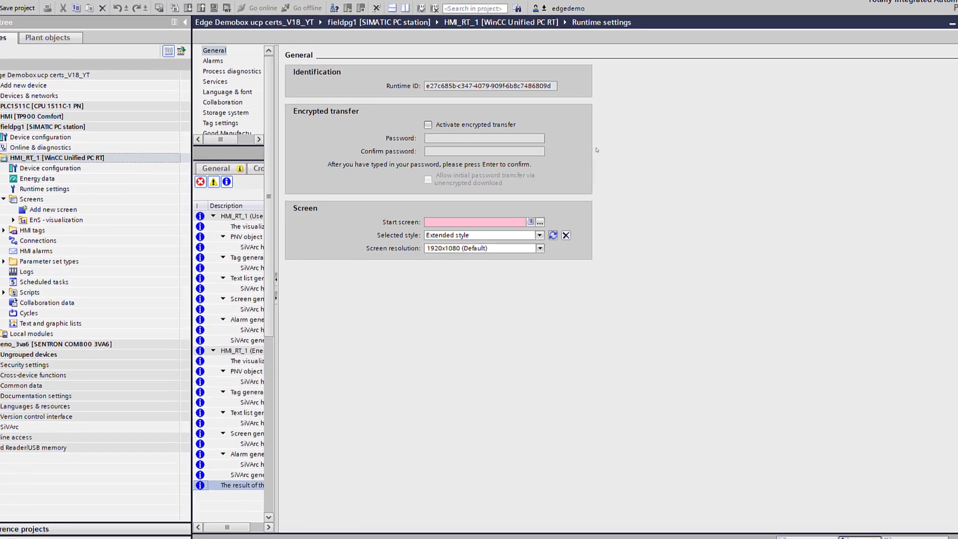
{"action": "left_click", "coordinate": [554, 211]}
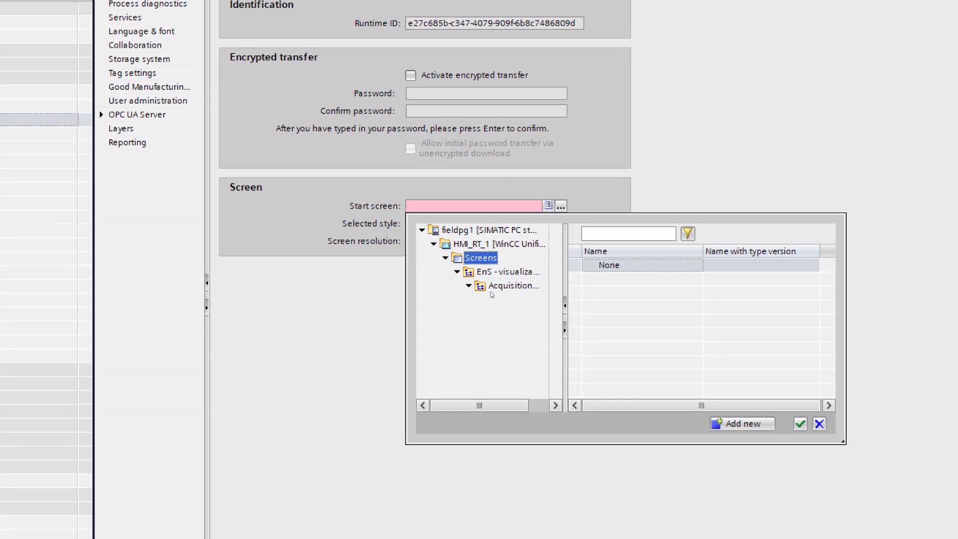
{"action": "left_click", "coordinate": [480, 287]}
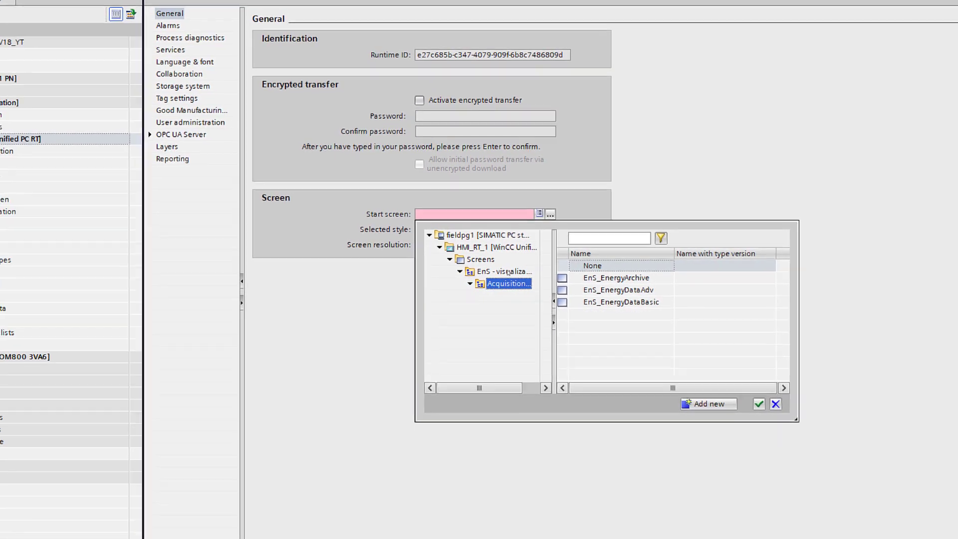
{"action": "left_click", "coordinate": [507, 272]}
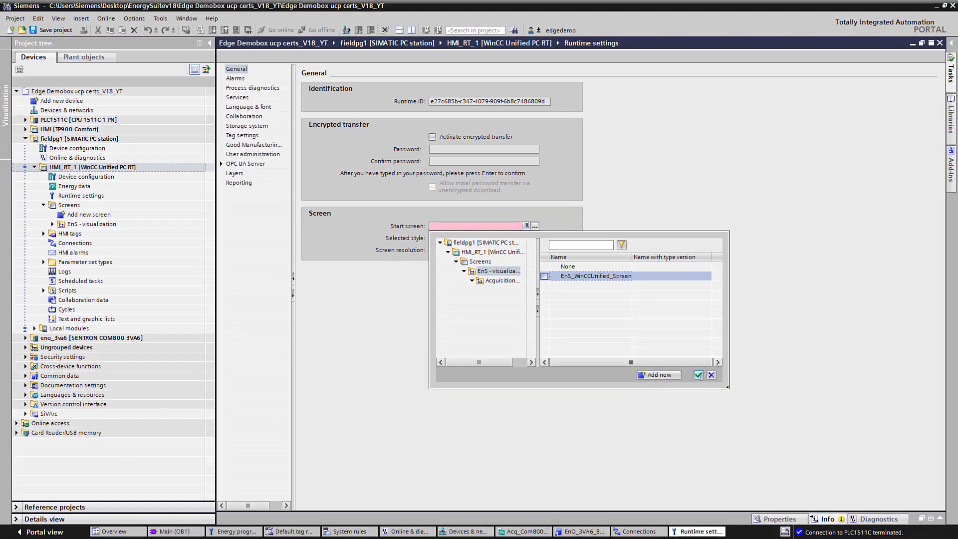
{"action": "left_click", "coordinate": [700, 375]}
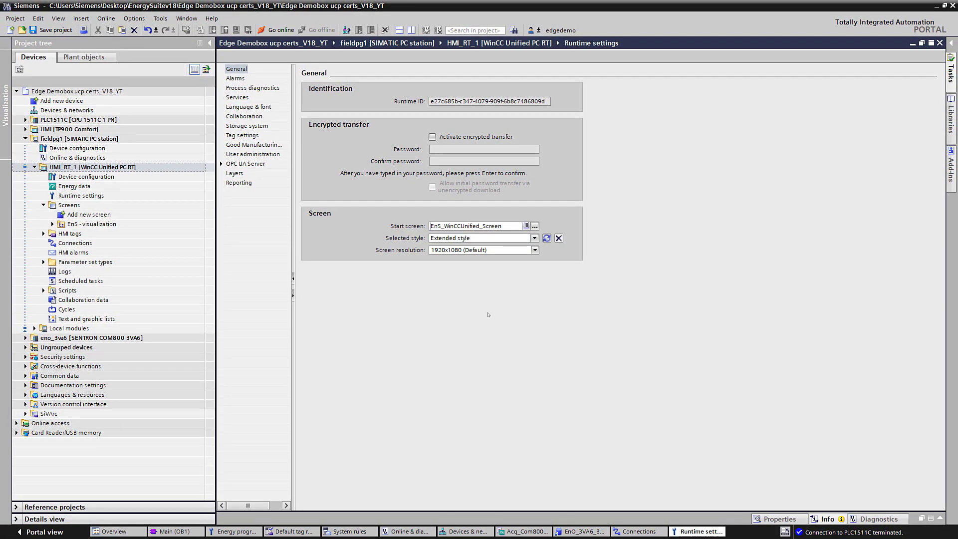
{"action": "double_click", "coordinate": [94, 196]}
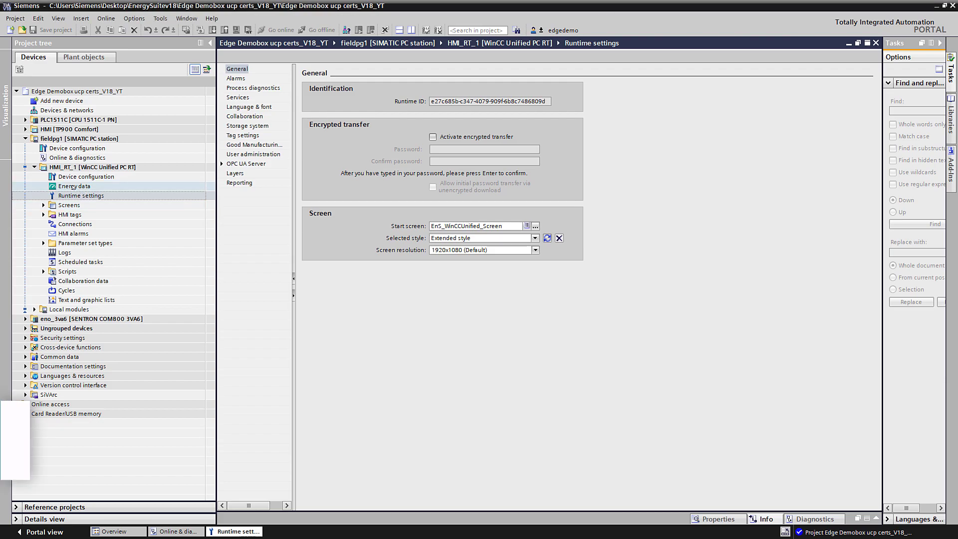
Step: Generate logging data for EnO_3VA6_Breaker1 in Energy data, review Lmgt data, expand Energy Suite HMI tags
{"action": "double_click", "coordinate": [73, 186]}
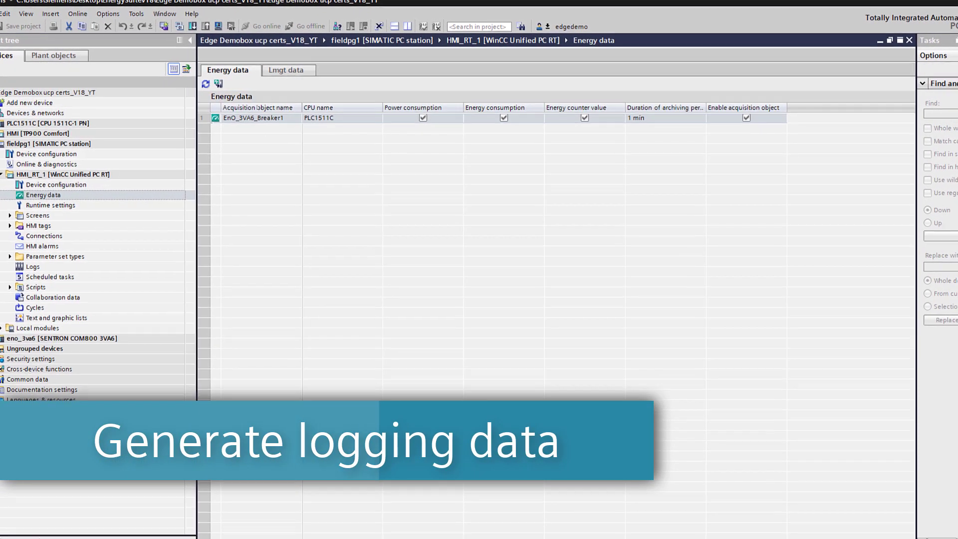
{"action": "left_click", "coordinate": [149, 87]}
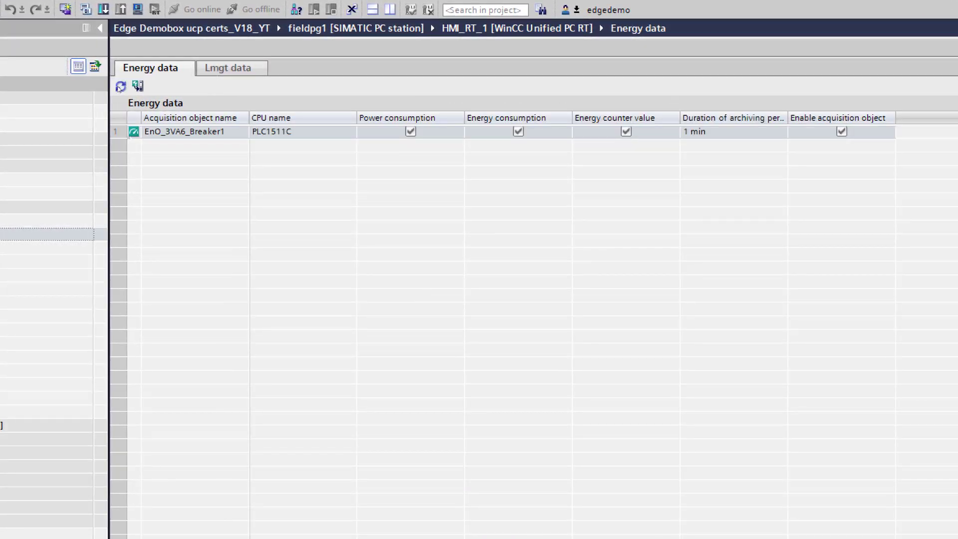
{"action": "left_click", "coordinate": [229, 69]}
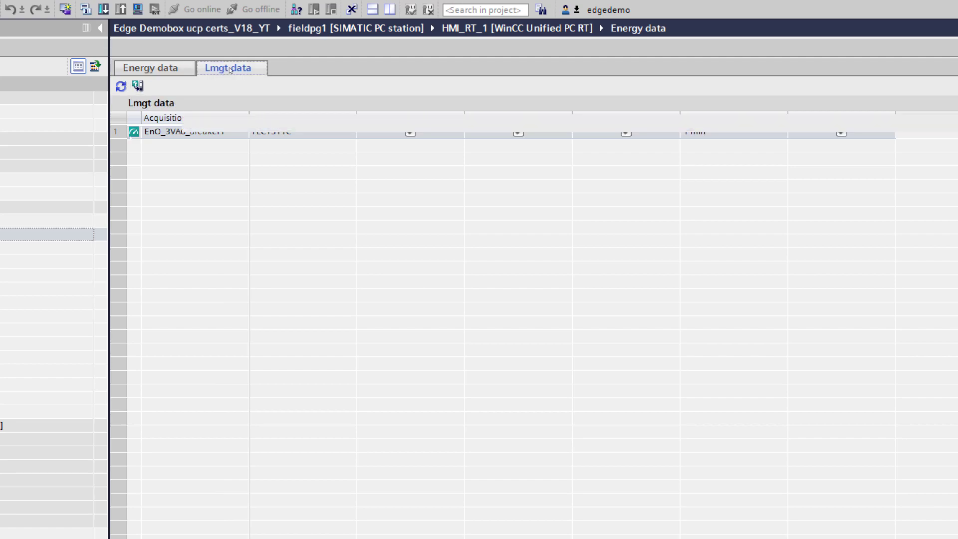
{"action": "left_click", "coordinate": [183, 69]}
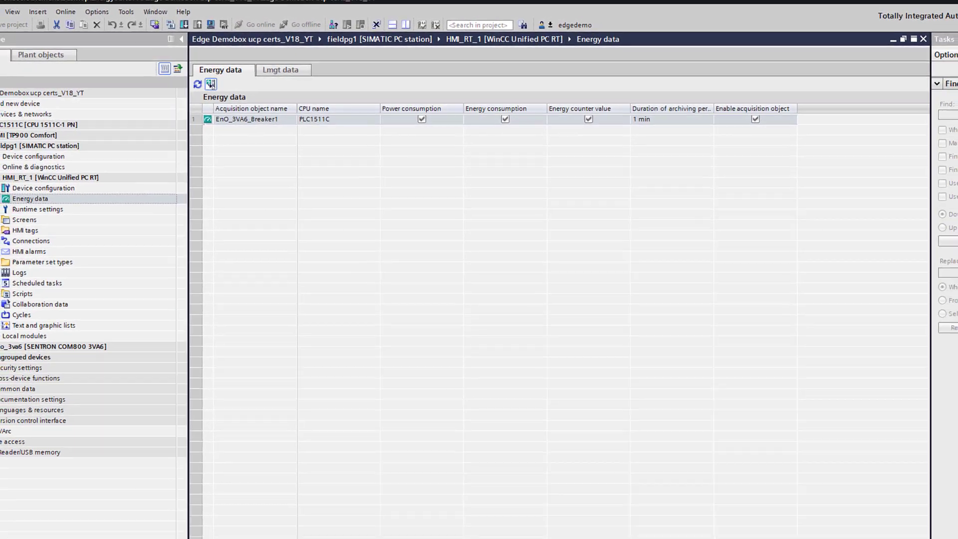
{"action": "left_click", "coordinate": [234, 83]}
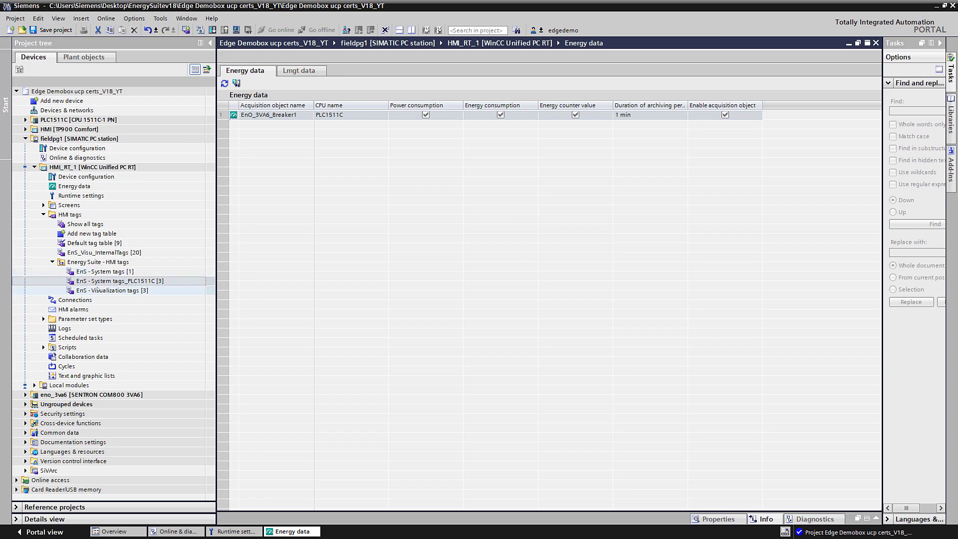
Step: Review the EnS - Visualization tags and EnS - System tags tables, widening the Name column
{"action": "left_click", "coordinate": [98, 290]}
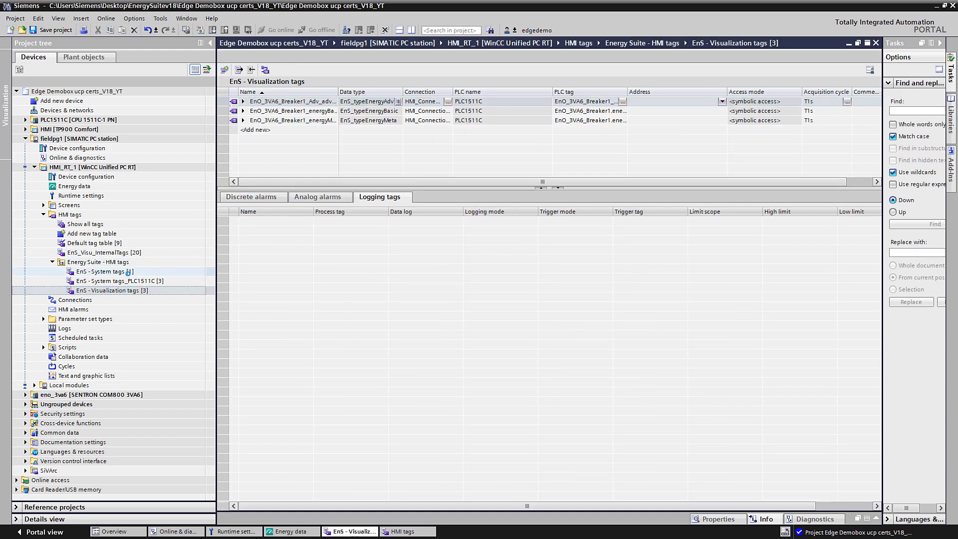
{"action": "left_click", "coordinate": [128, 272]}
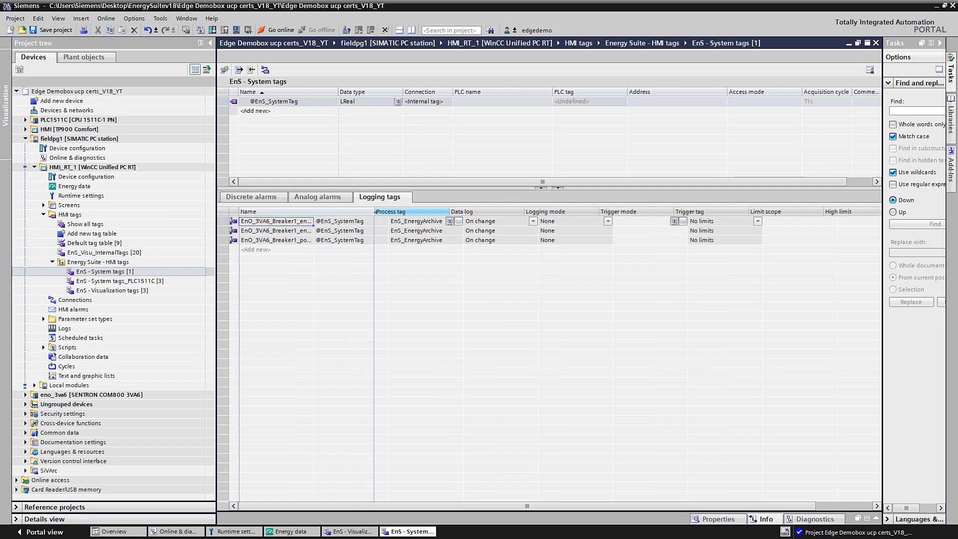
{"action": "left_click_drag", "start_coordinate": [375, 211], "coordinate": [374, 213]}
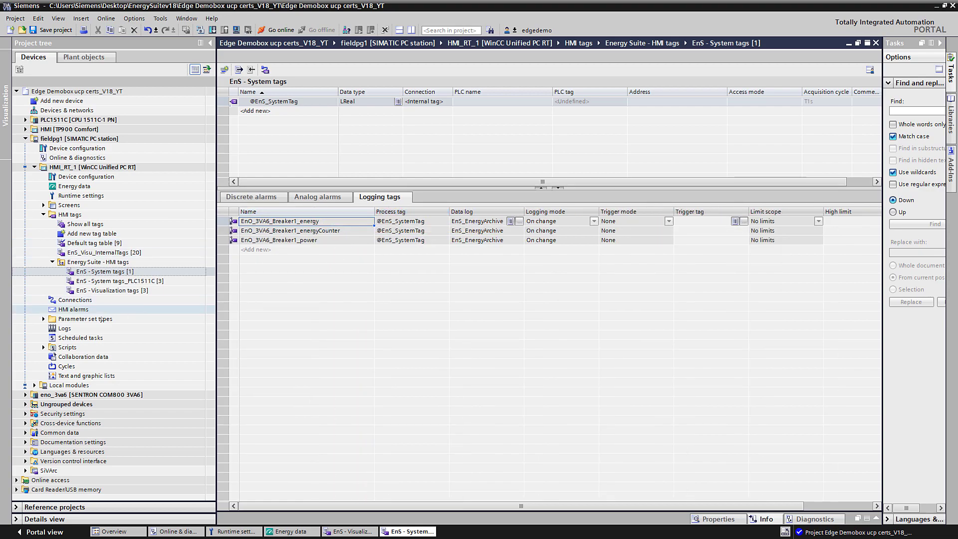
Step: Open the HMI data logs, then start downloading HMI_RT_1 to the fieldpg1 PC station
{"action": "left_click", "coordinate": [69, 331]}
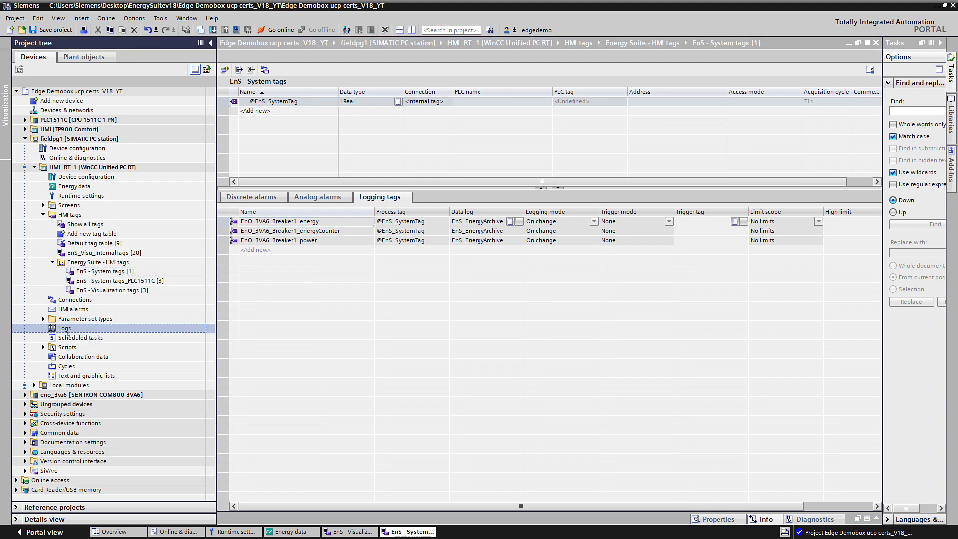
{"action": "double_click", "coordinate": [68, 331]}
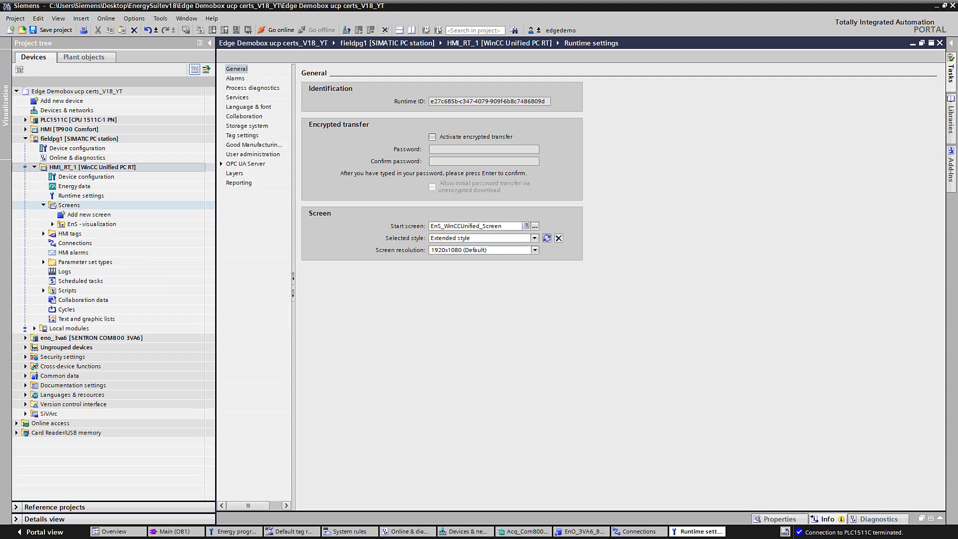
{"action": "left_click", "coordinate": [67, 167]}
{"action": "left_click", "coordinate": [212, 30]}
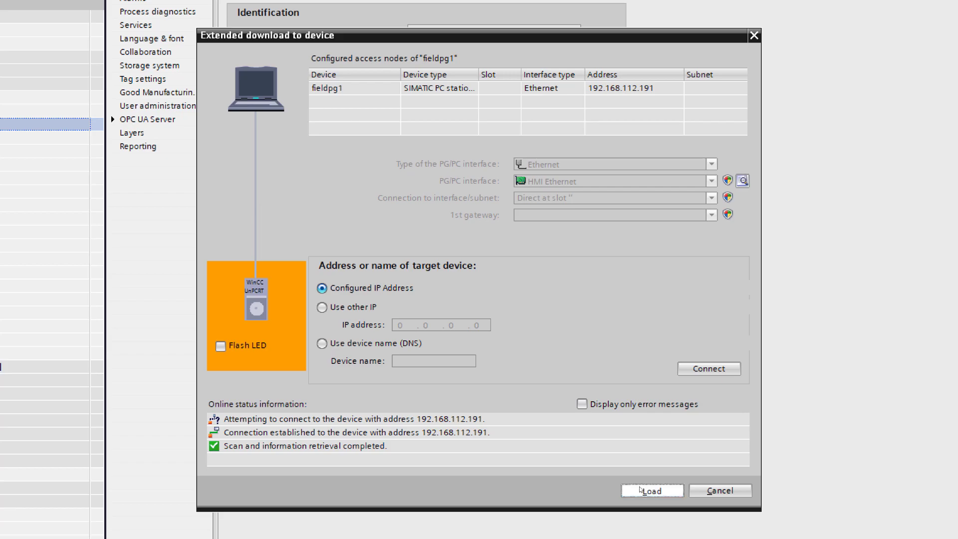
Step: Download HMI_RT_1 to fieldpg1 as a full runtime download, without keeping current user administration data
{"action": "left_click", "coordinate": [641, 490]}
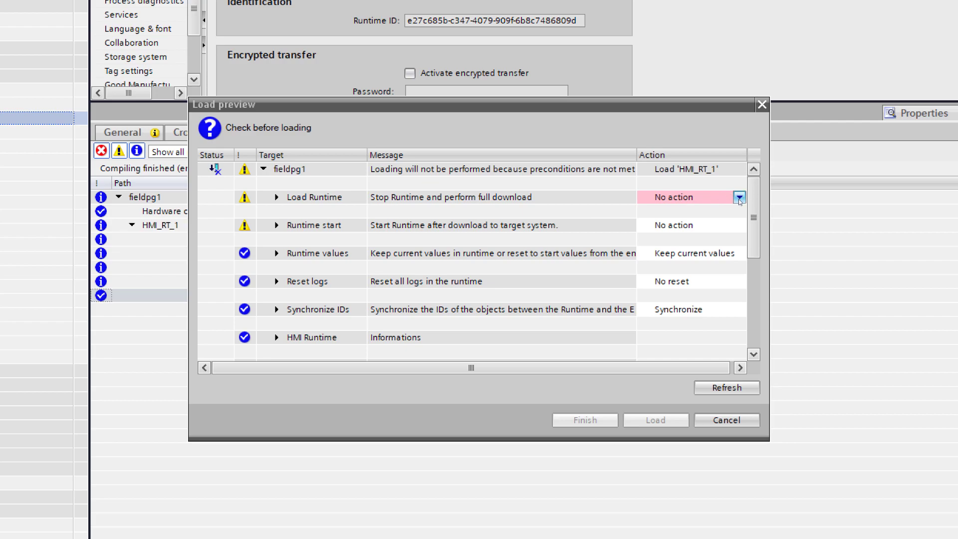
{"action": "left_click", "coordinate": [738, 200]}
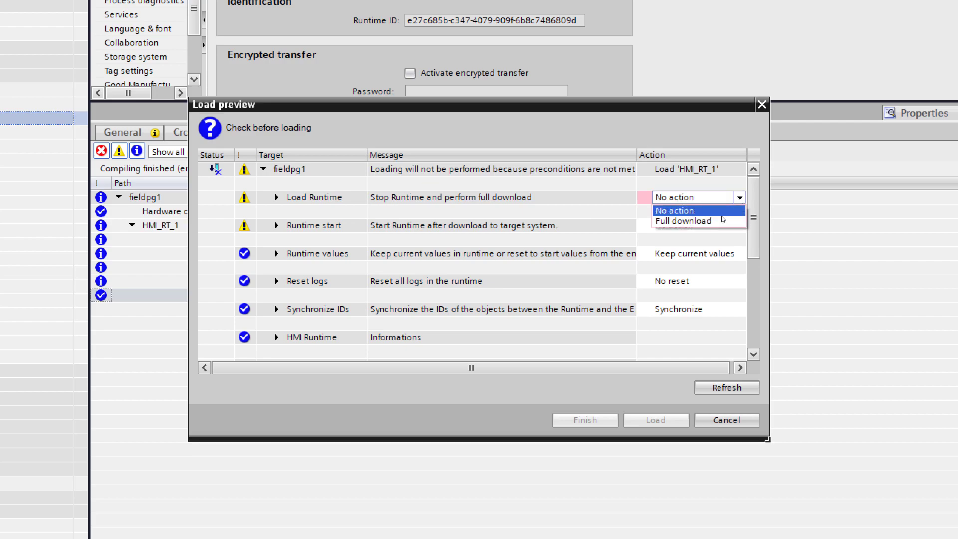
{"action": "left_click", "coordinate": [720, 221]}
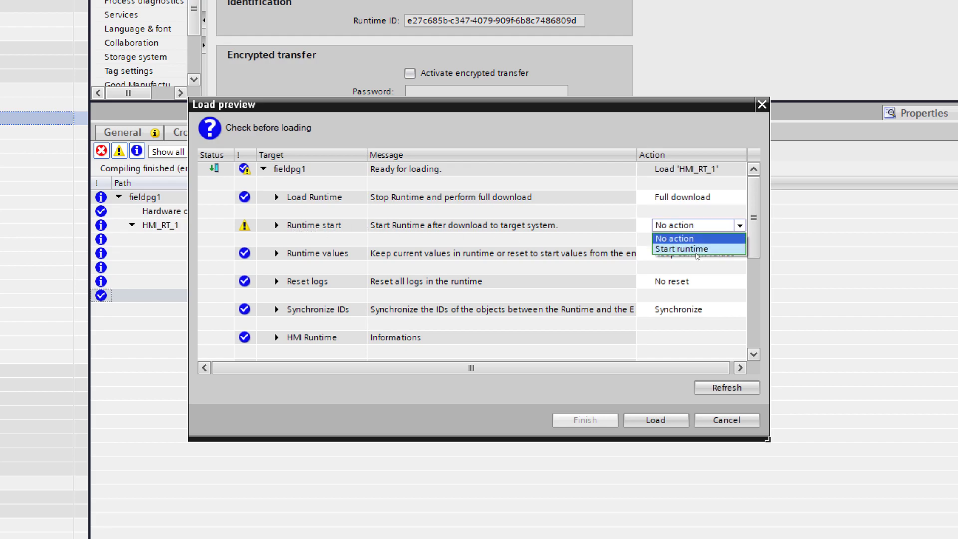
{"action": "left_click", "coordinate": [277, 254]}
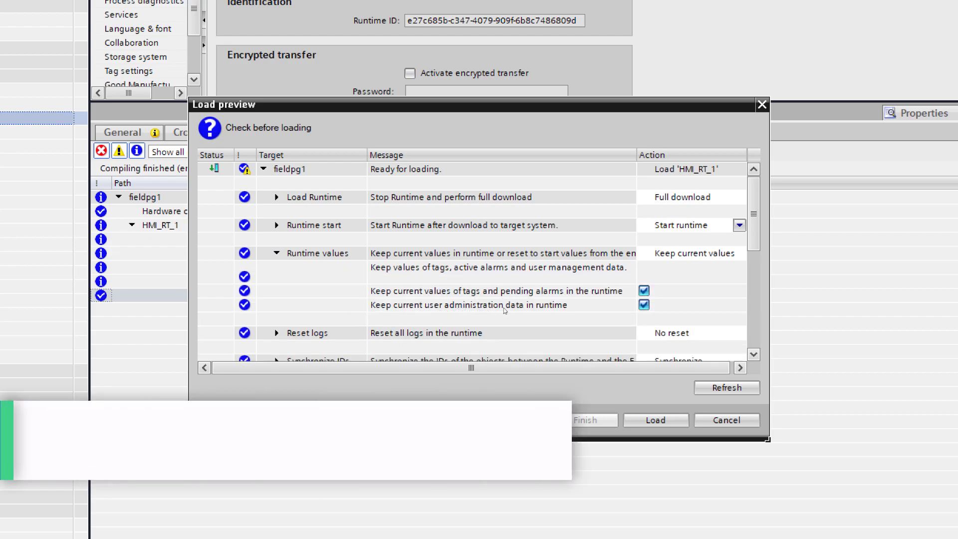
{"action": "left_click", "coordinate": [644, 305]}
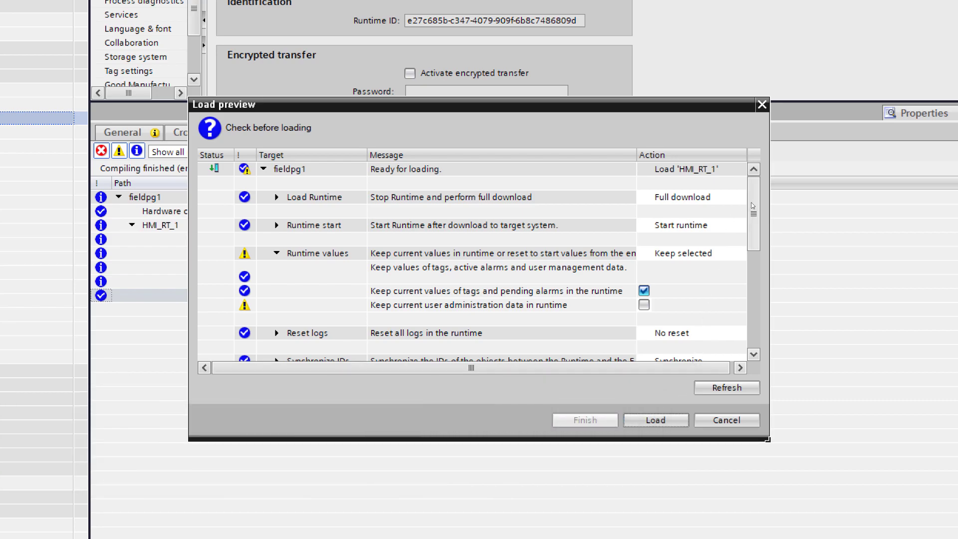
{"action": "scroll", "coordinate": [752, 206], "scroll_direction": "down", "scroll_amount": 2}
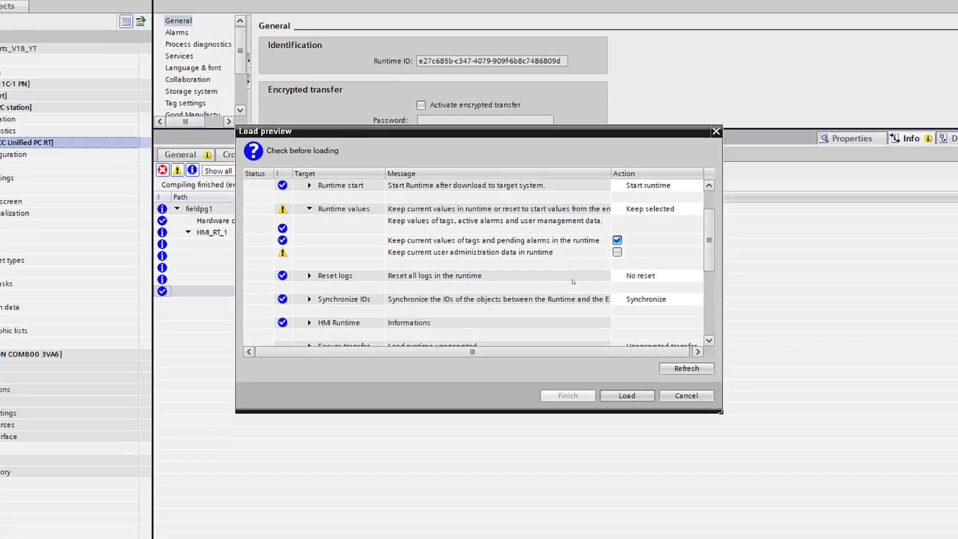
{"action": "left_click", "coordinate": [627, 396]}
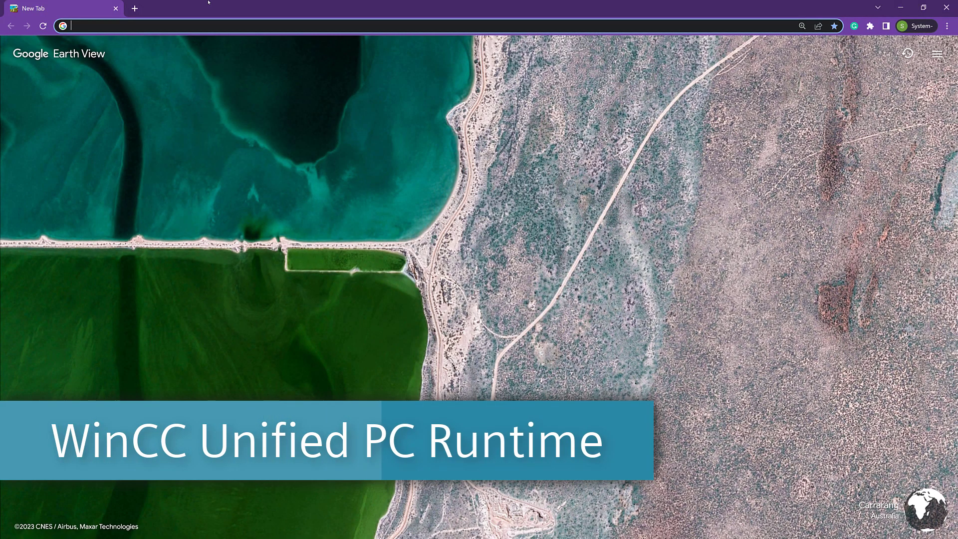
{"action": "type", "text": "https://fieldpg"}
{"action": "key", "text": "Return"}
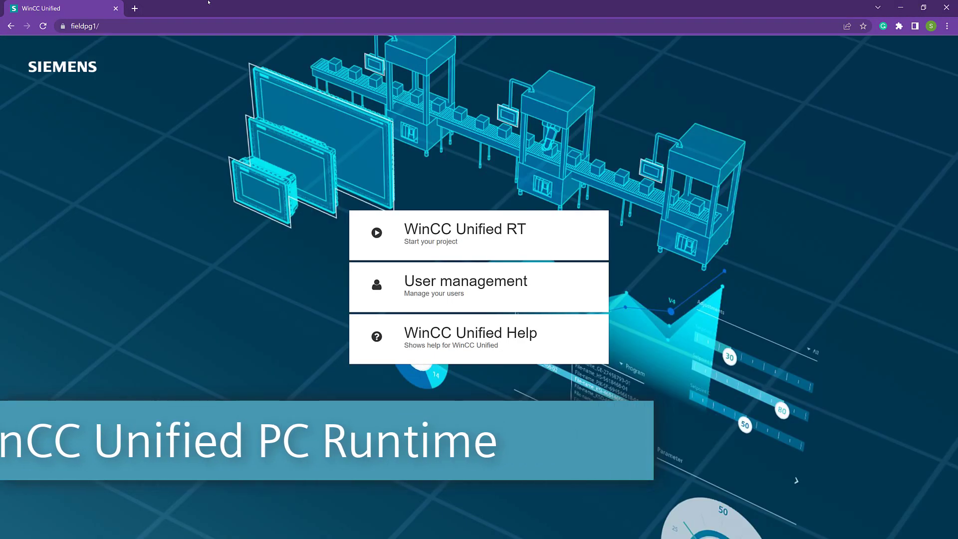
{"action": "left_click", "coordinate": [539, 239]}
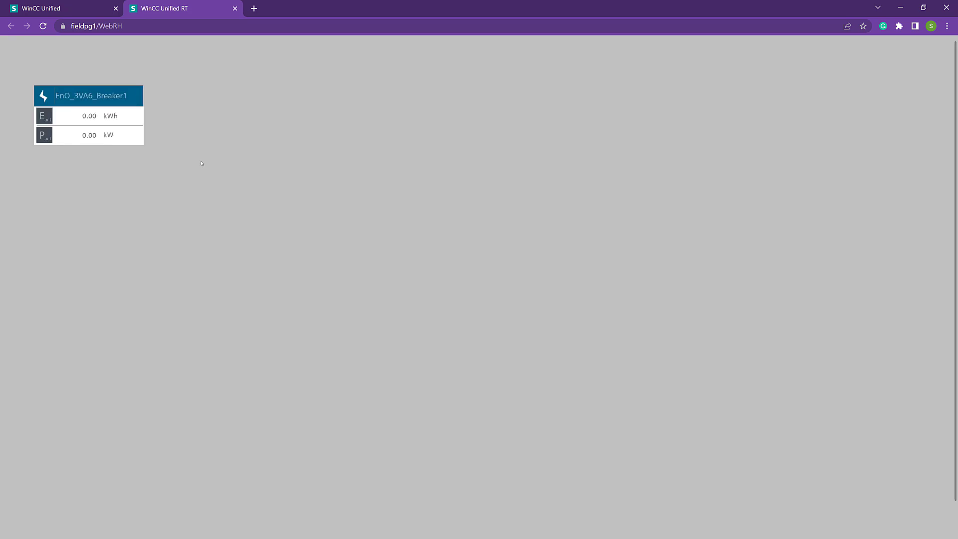
Step: On the EnO_3VA6_Breaker1 faceplate, view the online U L-L voltage data, then close it
{"action": "left_click", "coordinate": [70, 117]}
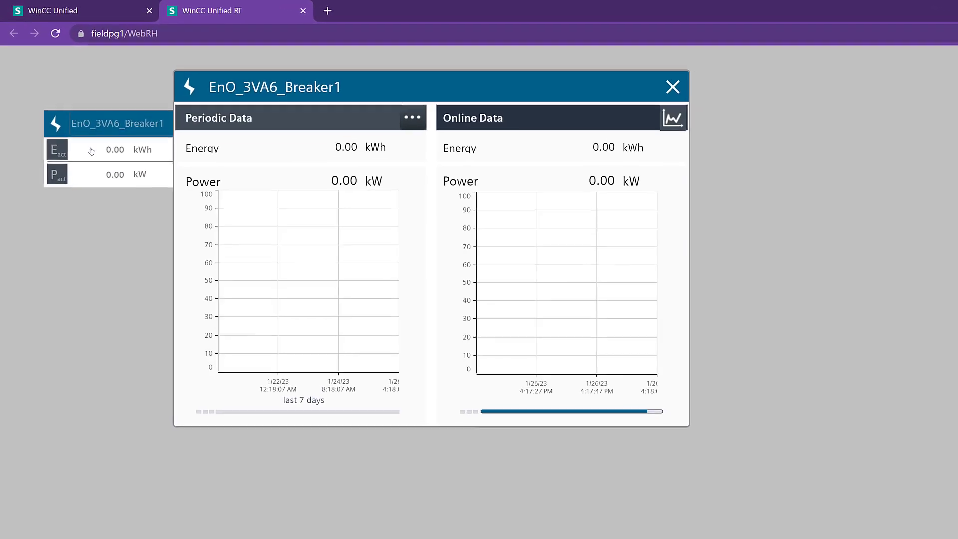
{"action": "left_click", "coordinate": [673, 120]}
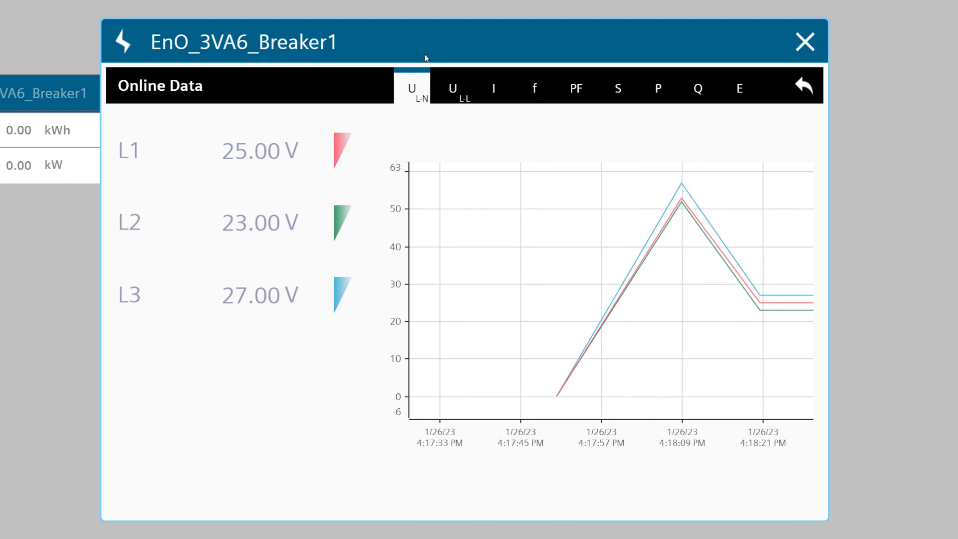
{"action": "left_click", "coordinate": [452, 90]}
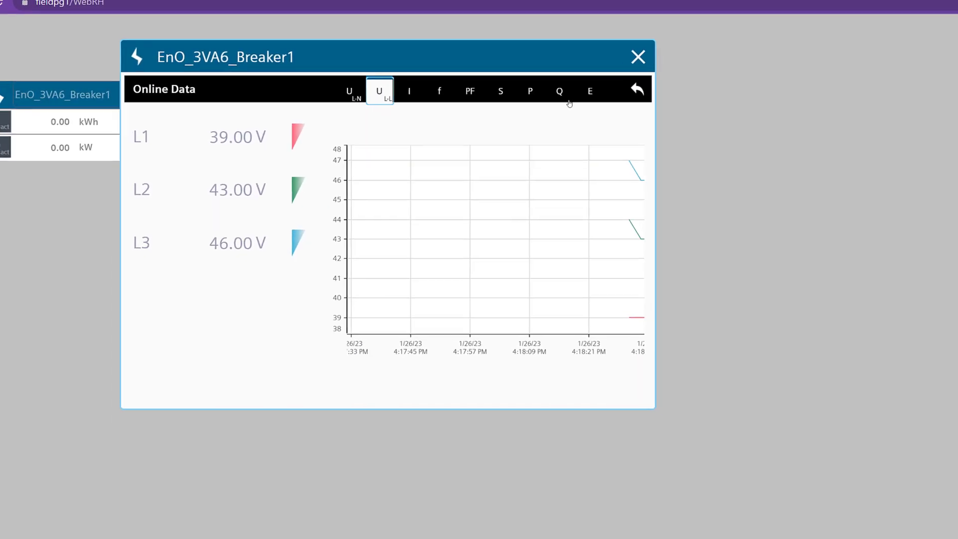
{"action": "left_click", "coordinate": [637, 89]}
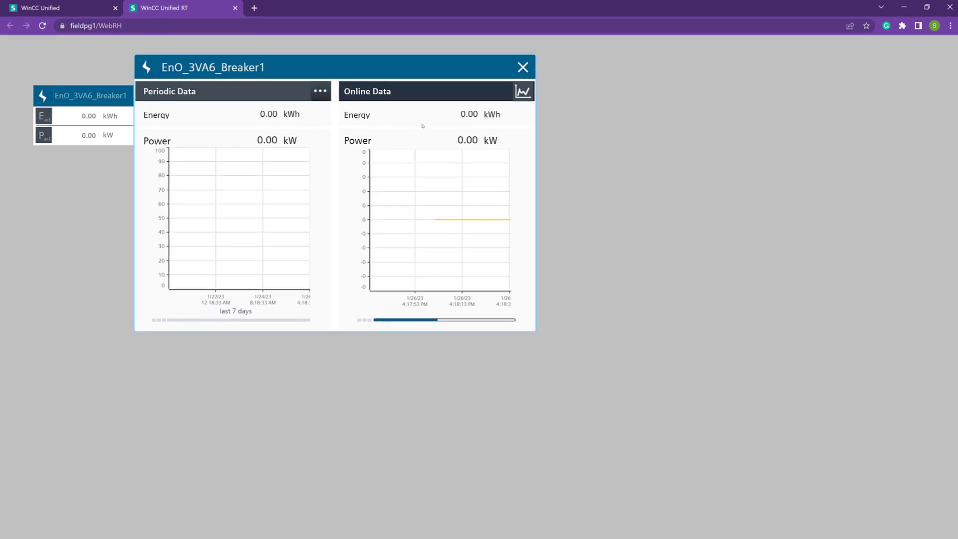
{"action": "left_click", "coordinate": [521, 66]}
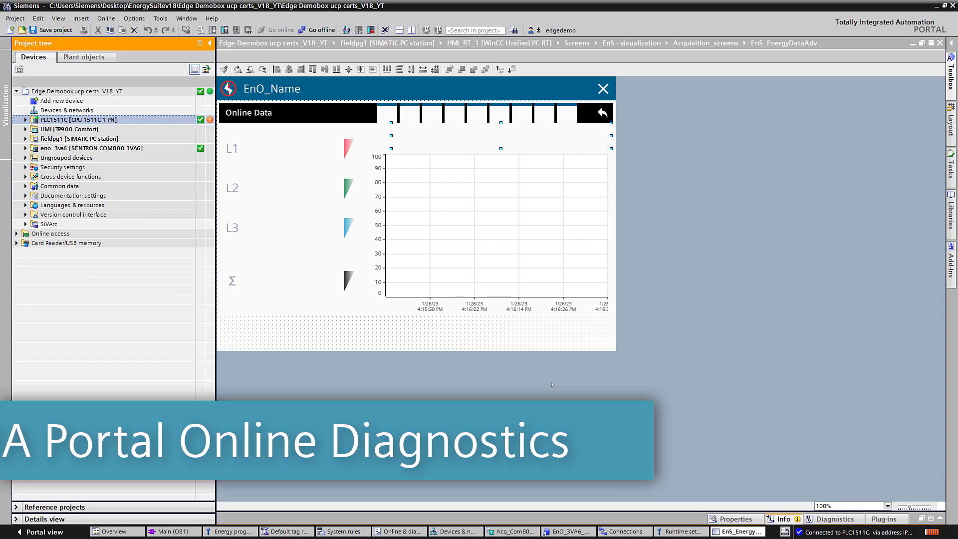
Step: Receive PLC1511C alarms in the Alarm display and read the archiving error and CPU STOP messages
{"action": "left_click", "coordinate": [858, 523]}
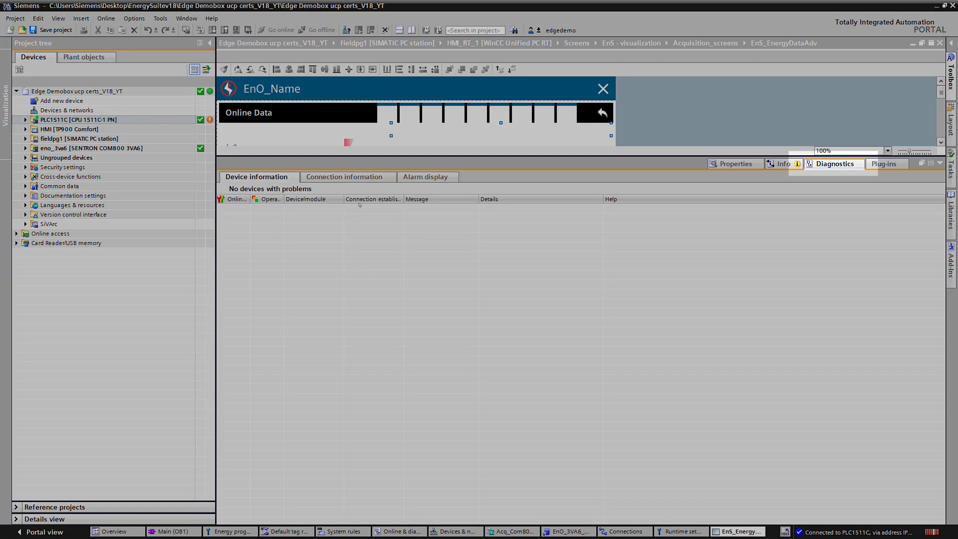
{"action": "left_click", "coordinate": [345, 177]}
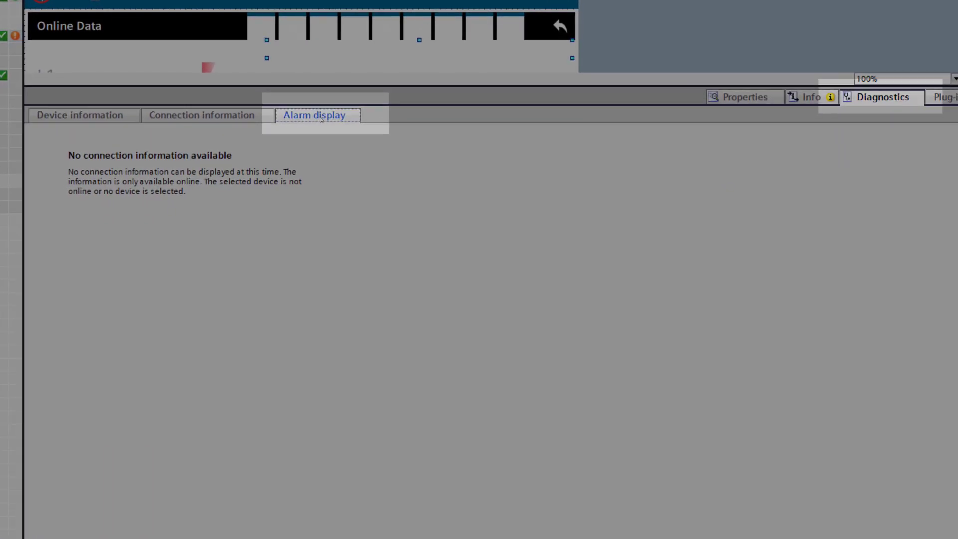
{"action": "left_click", "coordinate": [322, 119]}
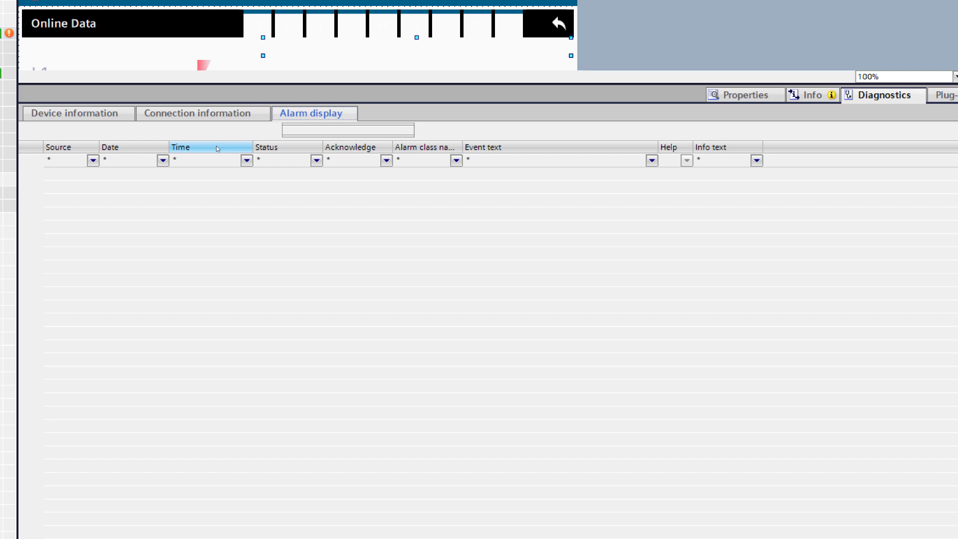
{"action": "left_click", "coordinate": [314, 132]}
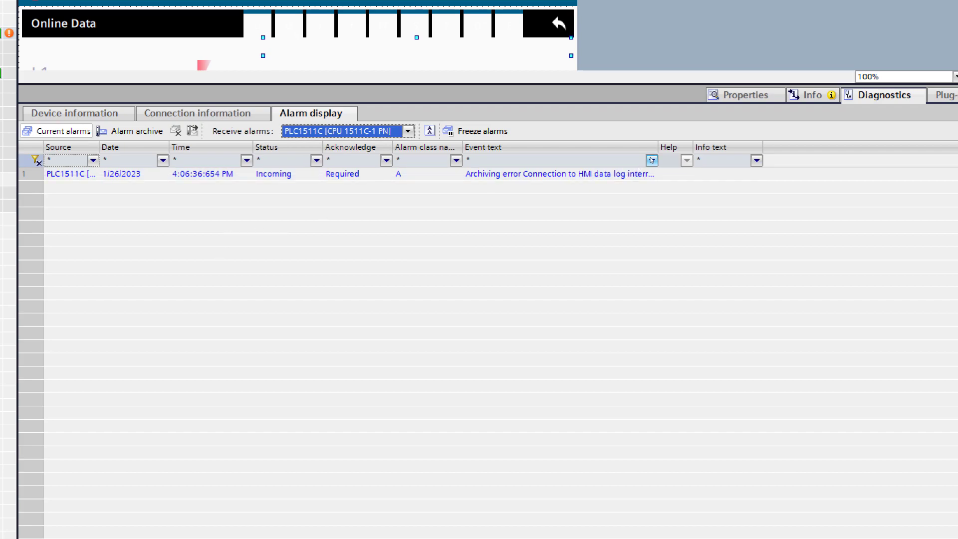
{"action": "left_click_drag", "start_coordinate": [707, 148], "coordinate": [730, 147]}
{"action": "left_click", "coordinate": [472, 174]}
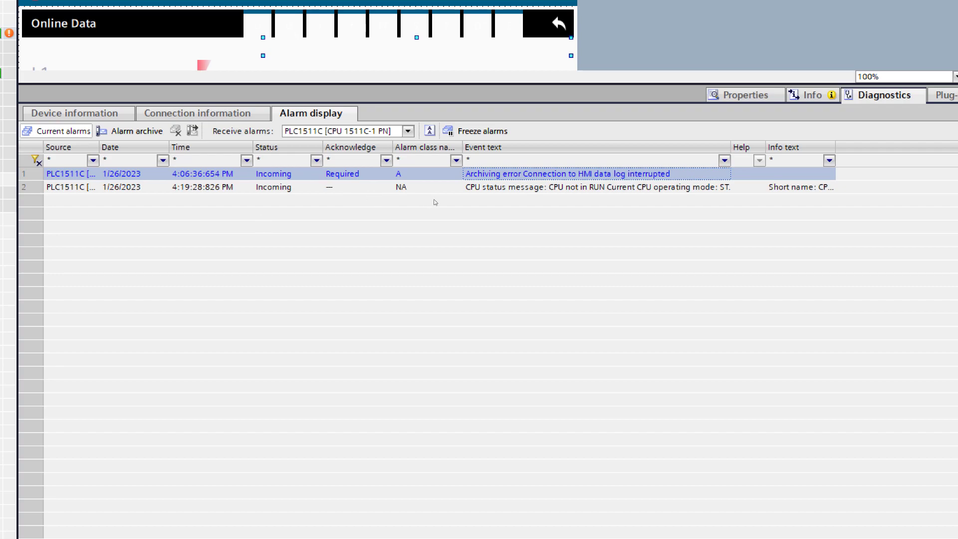
{"action": "left_click", "coordinate": [542, 187]}
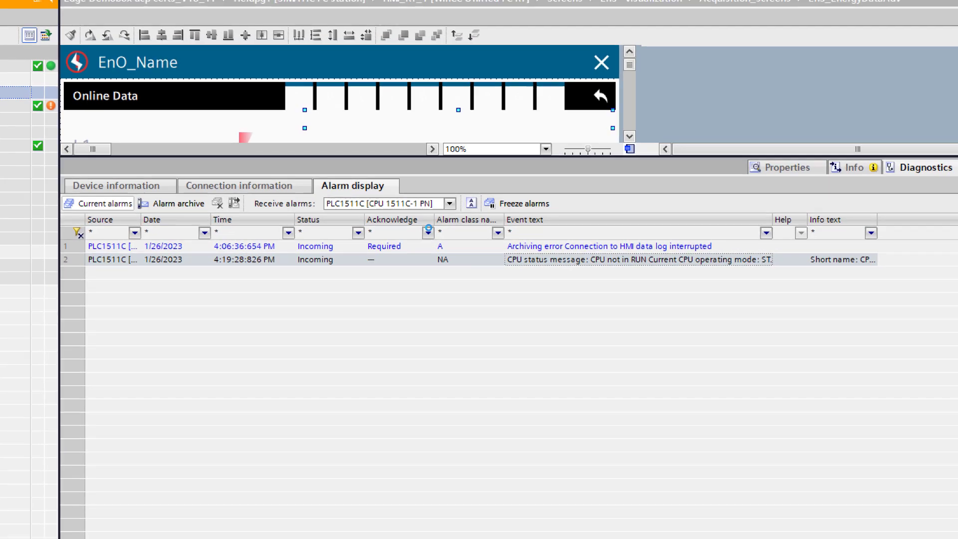
Step: Enlarge the network view to show HMI_Connection_1, check the hardware-missing alarm, and expand fieldpg1
{"action": "left_click", "coordinate": [652, 192]}
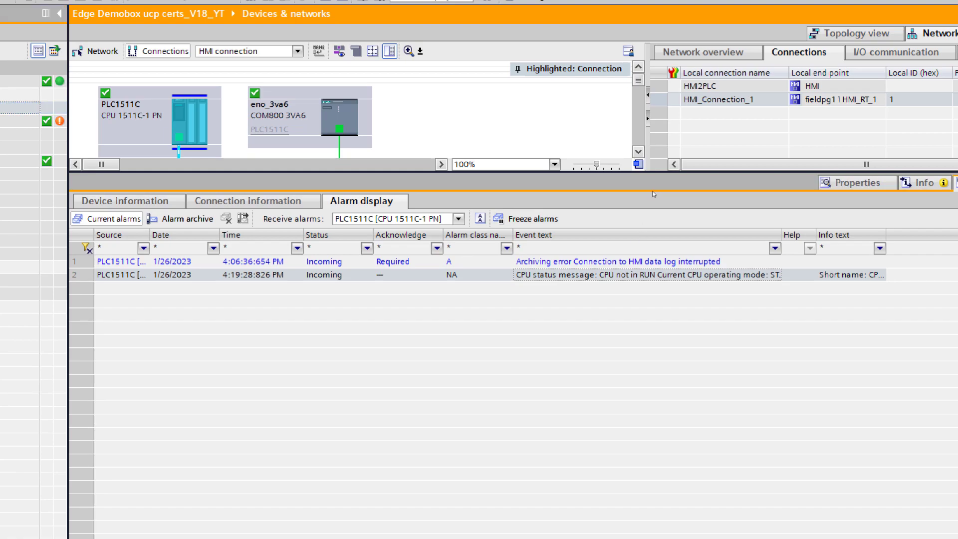
{"action": "mouse_move", "coordinate": [671, 175]}
{"action": "left_mouse_down"}
{"action": "mouse_move", "coordinate": [656, 215]}
{"action": "mouse_move", "coordinate": [643, 356]}
{"action": "left_mouse_up"}
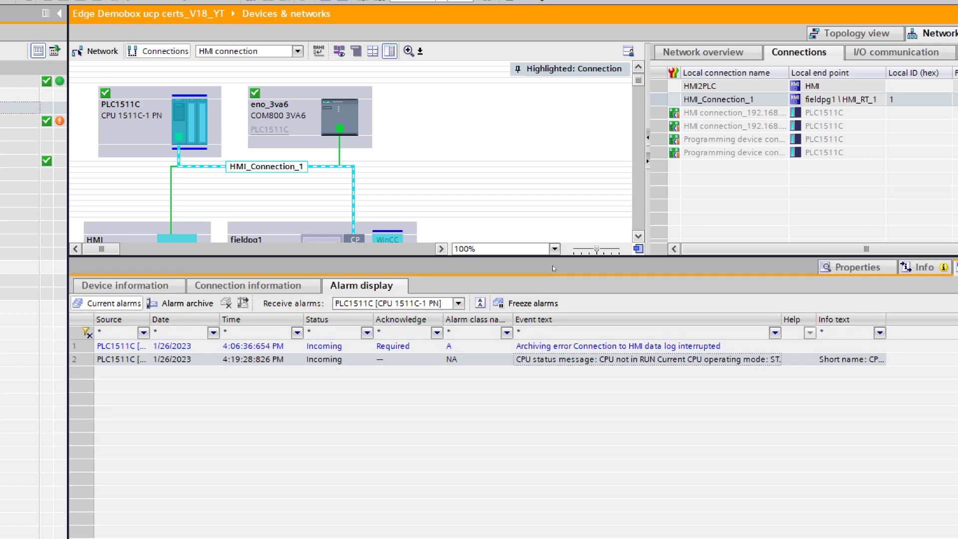
{"action": "left_click_drag", "start_coordinate": [562, 256], "coordinate": [563, 412]}
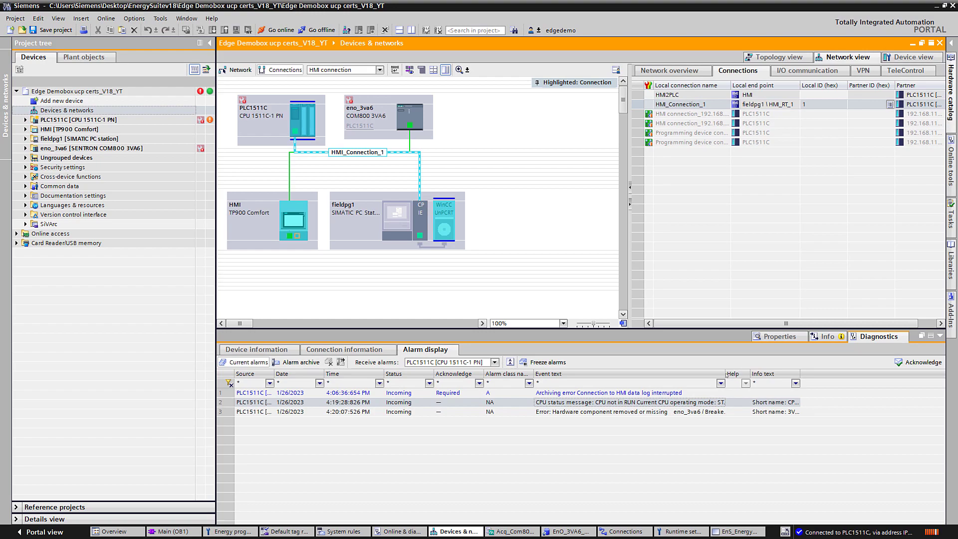
{"action": "left_click", "coordinate": [703, 412]}
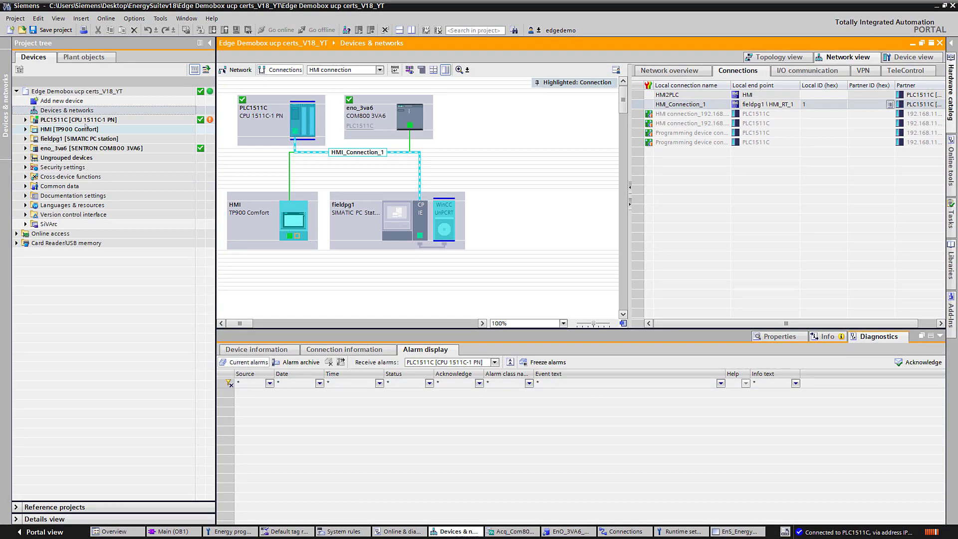
{"action": "left_click", "coordinate": [26, 139]}
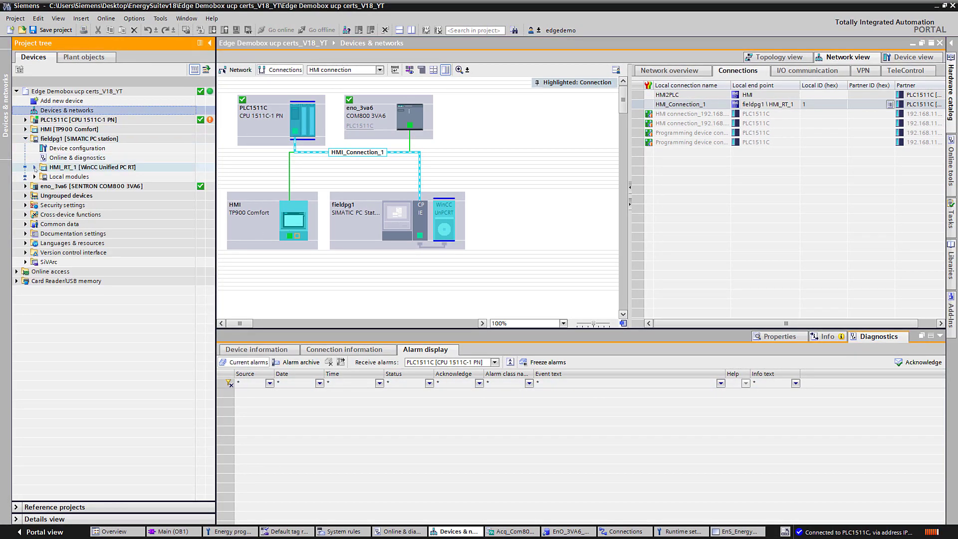
Step: Add a System diagnostic control to EnS_WinCCUnified_Screen, placed below the breaker faceplate
{"action": "left_click", "coordinate": [34, 167]}
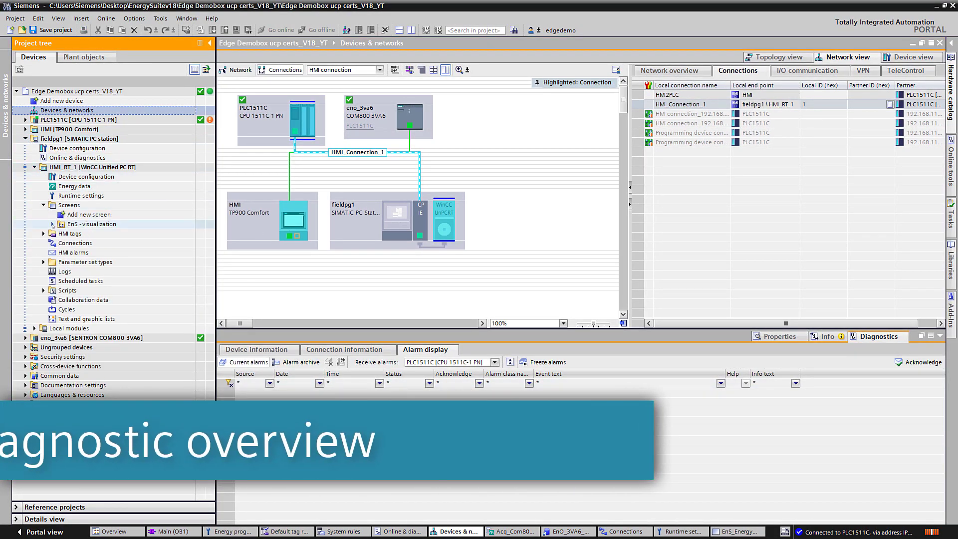
{"action": "left_click", "coordinate": [52, 224]}
{"action": "left_click", "coordinate": [88, 234]}
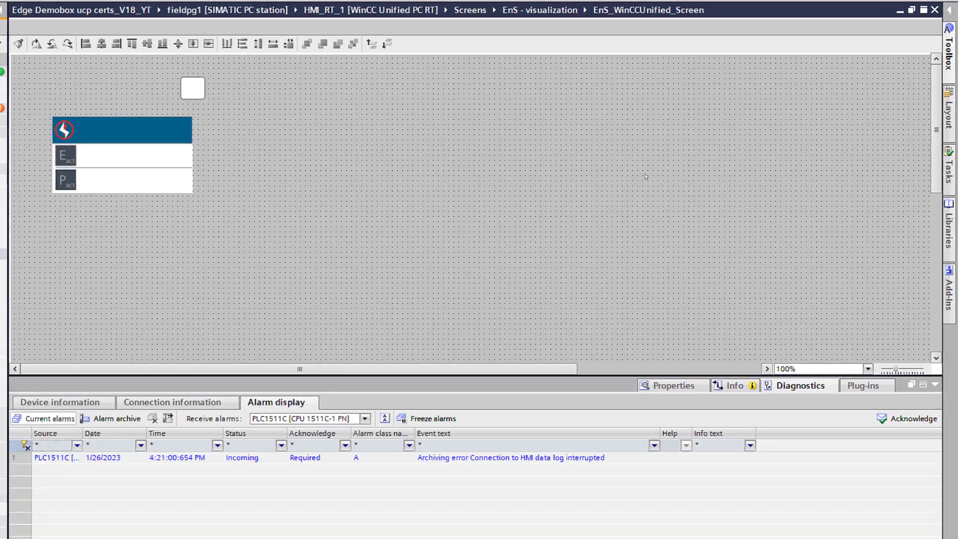
{"action": "left_click", "coordinate": [948, 50]}
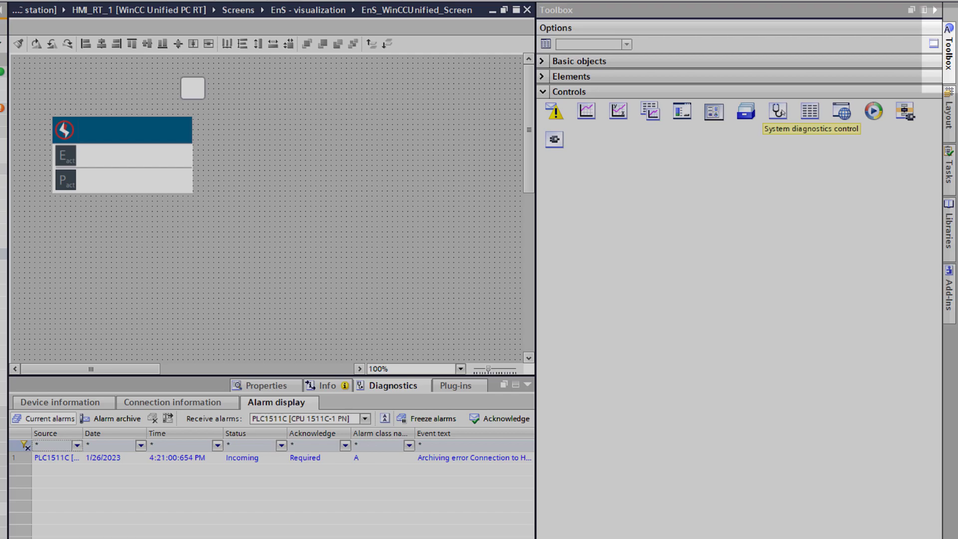
{"action": "left_click_drag", "start_coordinate": [778, 110], "coordinate": [204, 118]}
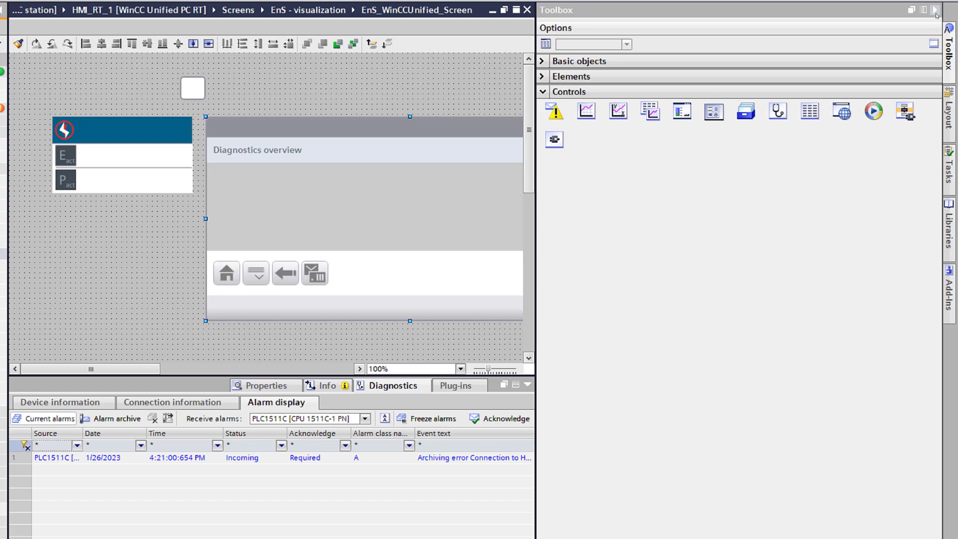
{"action": "left_click", "coordinate": [935, 10]}
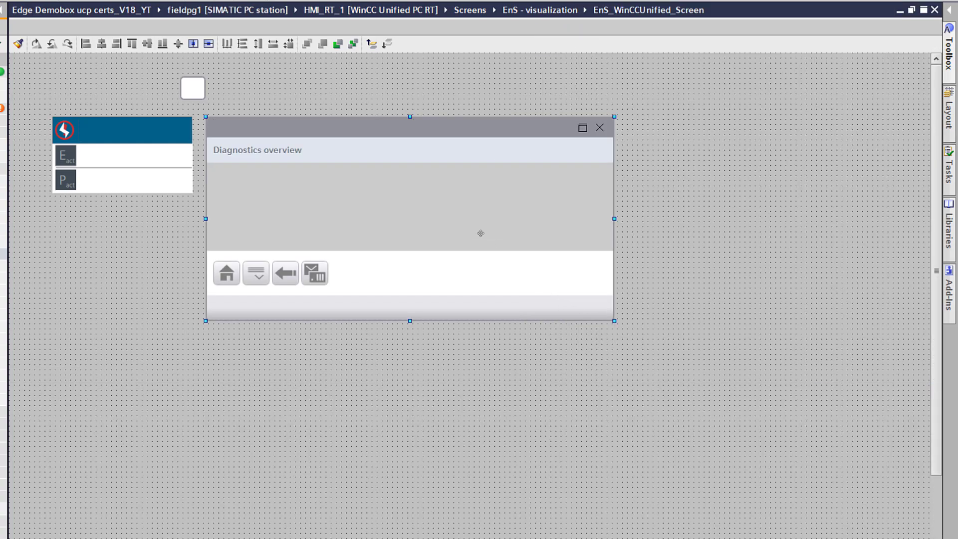
{"action": "right_click", "coordinate": [471, 228]}
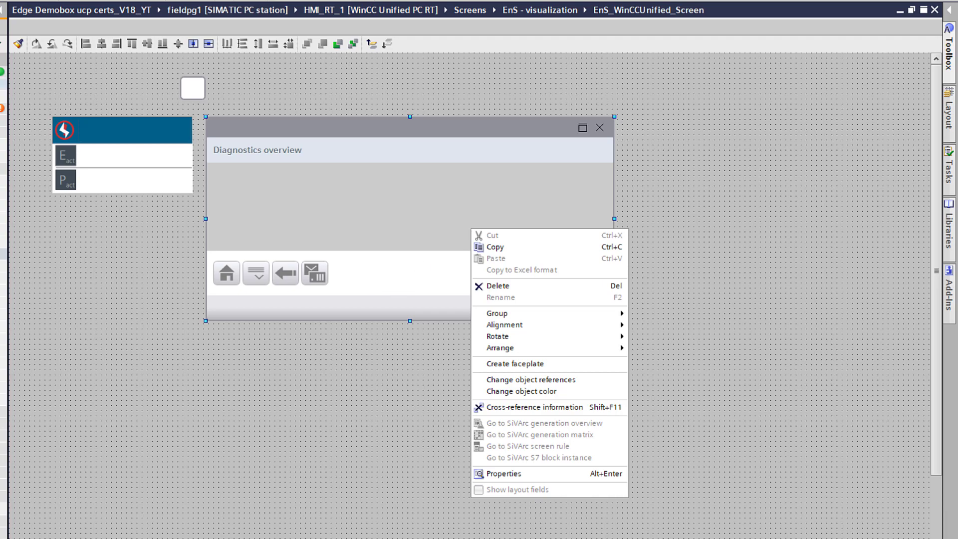
{"action": "left_click_drag", "start_coordinate": [253, 194], "coordinate": [98, 287]}
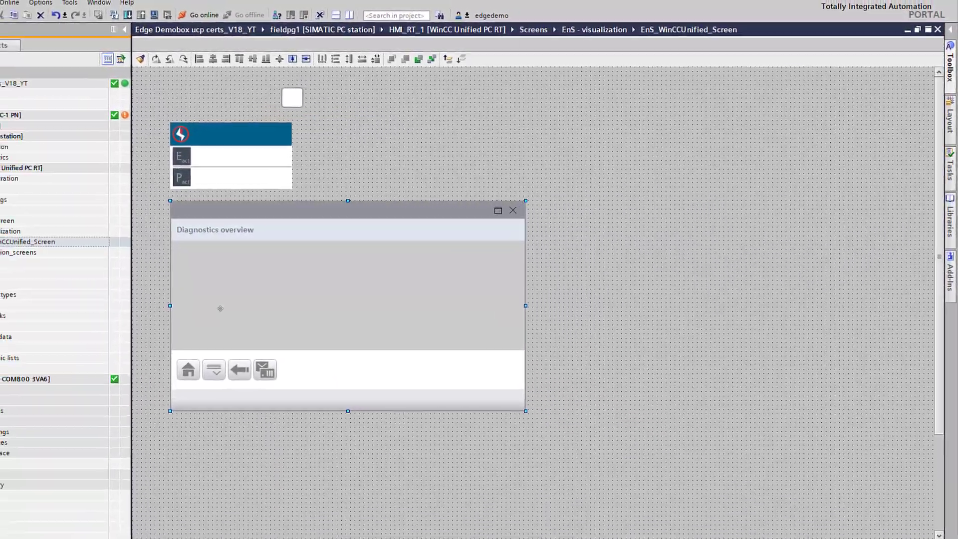
Step: Compile HMI_RT_1 software and load it to fieldpg1 with full download and runtime start
{"action": "right_click", "coordinate": [72, 167]}
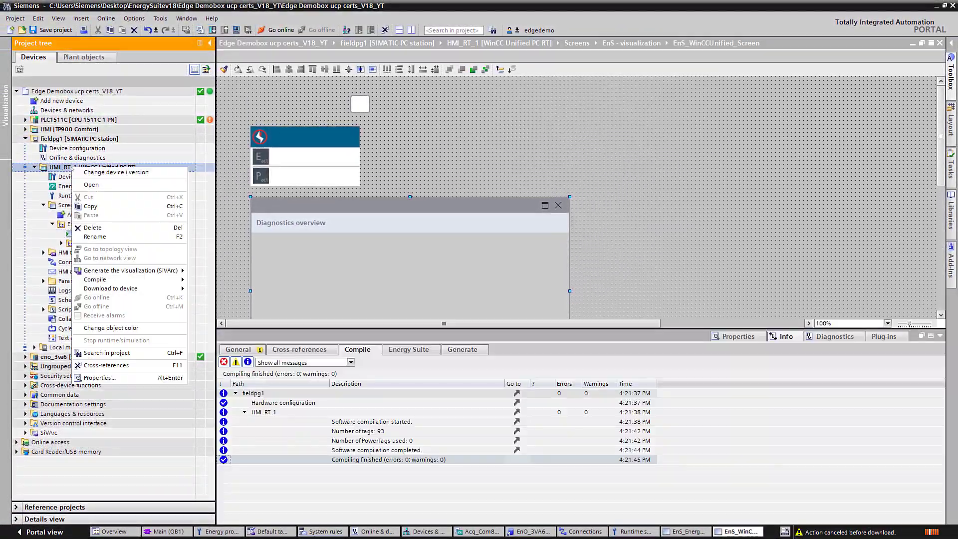
{"action": "mouse_move", "coordinate": [130, 279]}
{"action": "left_click", "coordinate": [235, 289]}
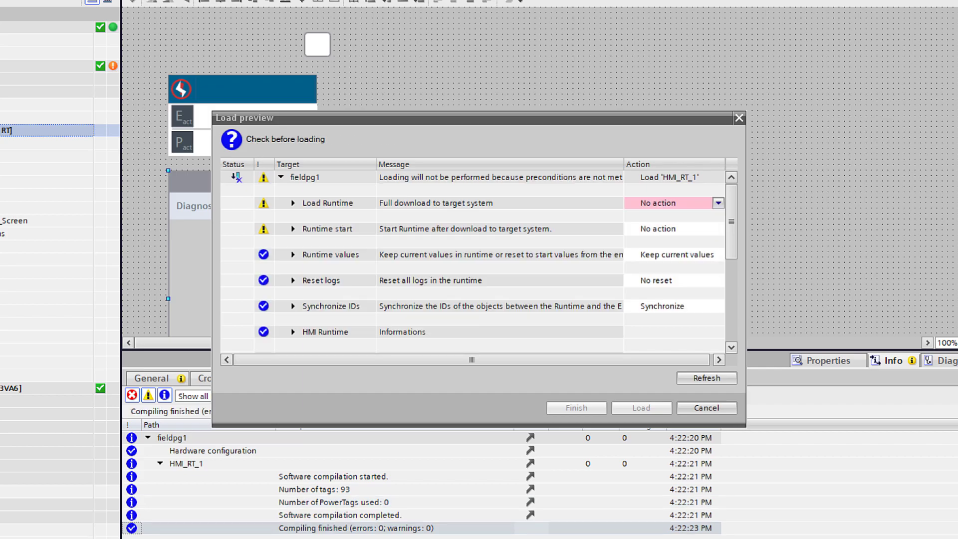
{"action": "left_click", "coordinate": [718, 203]}
{"action": "left_click", "coordinate": [704, 225]}
{"action": "left_click", "coordinate": [706, 229]}
{"action": "left_click", "coordinate": [709, 251]}
{"action": "left_click", "coordinate": [641, 408]}
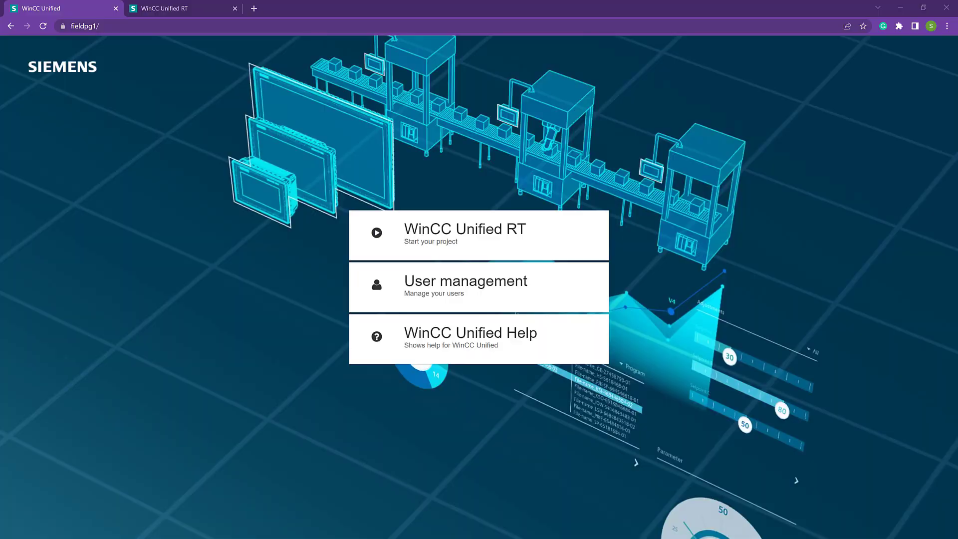
Step: Launch WinCC Unified RT, enlarge the Diagnostics overview, and drill down to eno_3va6's Breaker_1
{"action": "left_click", "coordinate": [471, 236]}
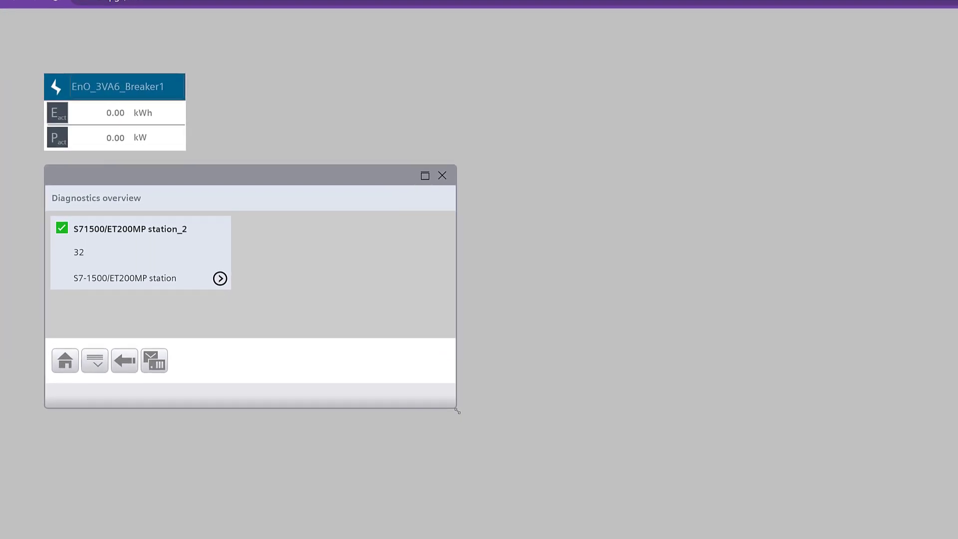
{"action": "left_click_drag", "start_coordinate": [457, 411], "coordinate": [684, 503]}
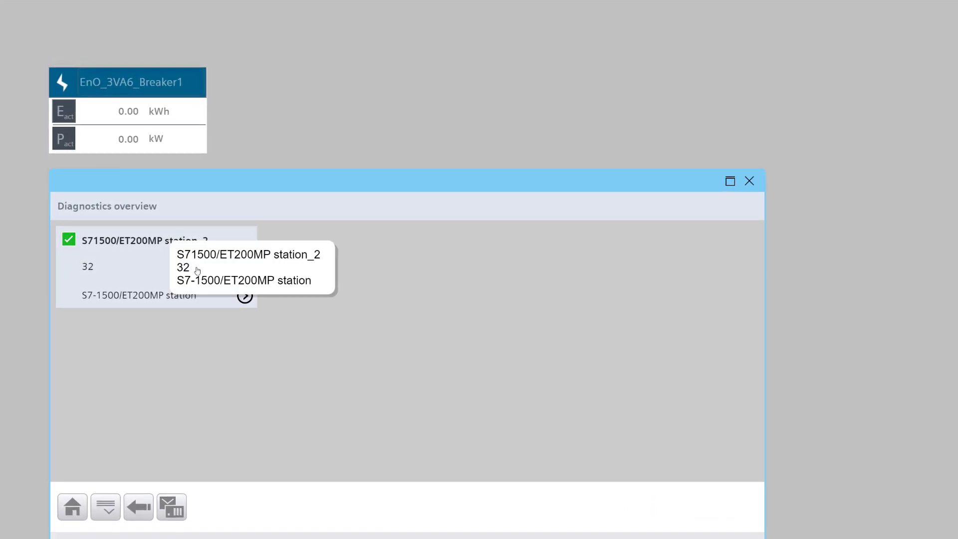
{"action": "left_click", "coordinate": [244, 296]}
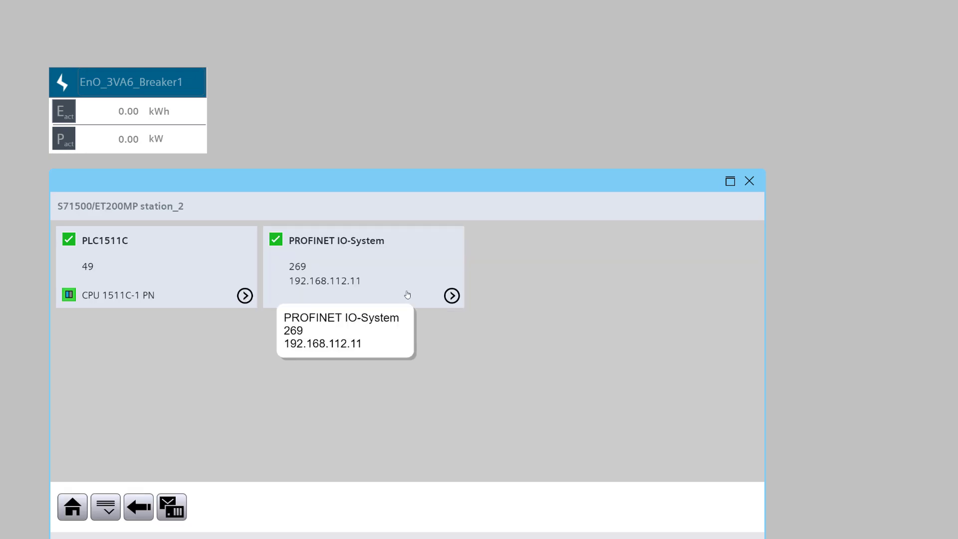
{"action": "left_click", "coordinate": [451, 295]}
{"action": "left_click", "coordinate": [245, 296]}
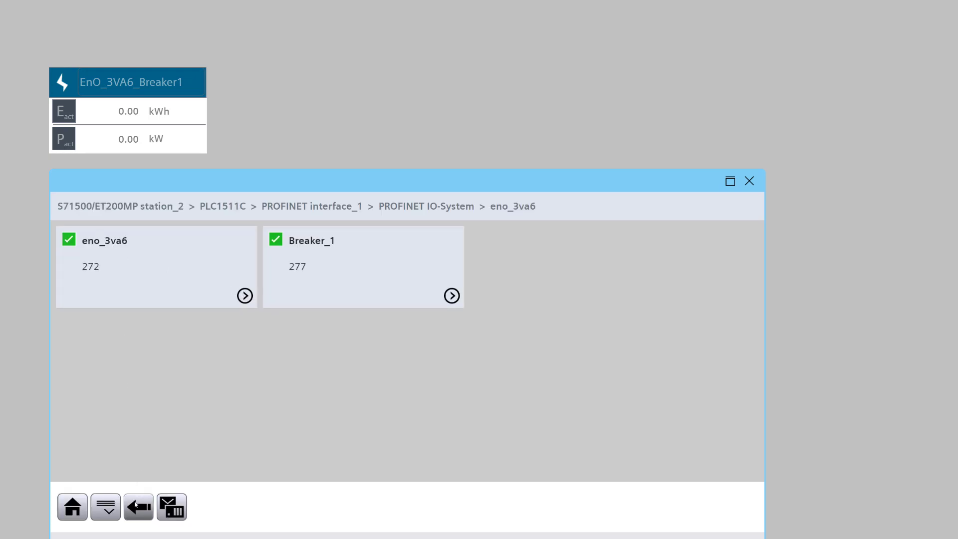
Step: Review event 7's hardware-missing details in the PROFINET IO-System diagnostics buffer, then return home
{"action": "left_click", "coordinate": [138, 507]}
{"action": "left_click", "coordinate": [105, 507]}
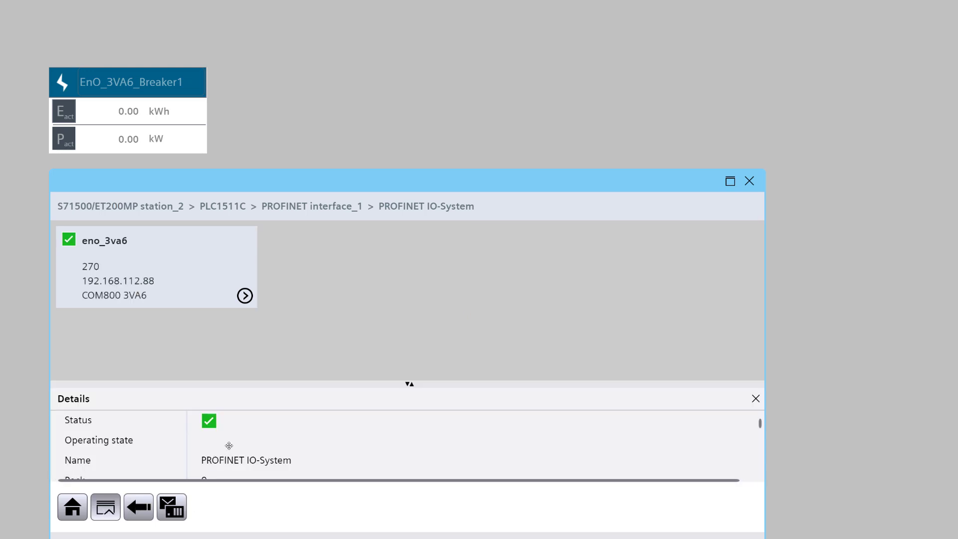
{"action": "scroll", "coordinate": [229, 445], "scroll_direction": "down", "scroll_amount": 3}
{"action": "scroll", "coordinate": [202, 449], "scroll_direction": "down", "scroll_amount": 3}
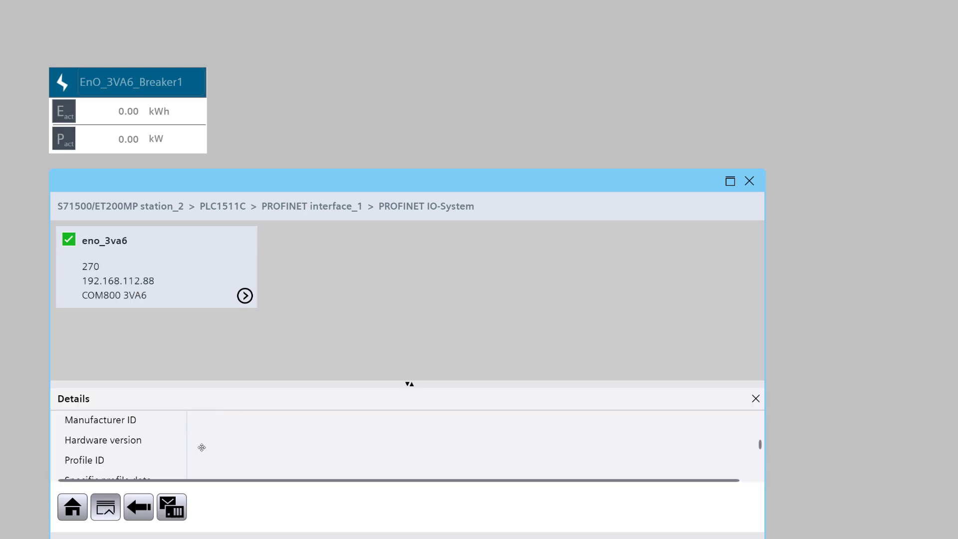
{"action": "scroll", "coordinate": [203, 449], "scroll_direction": "down", "scroll_amount": 1}
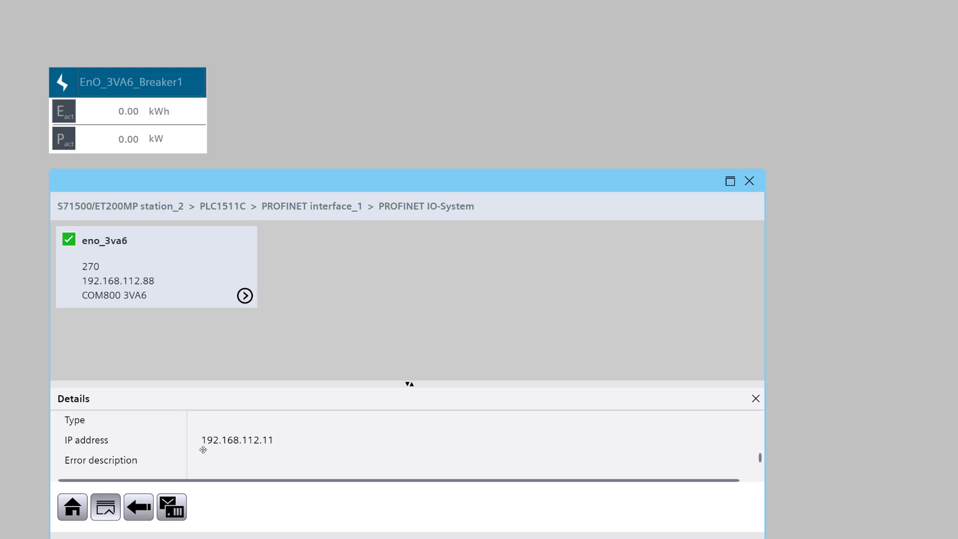
{"action": "left_click", "coordinate": [171, 509]}
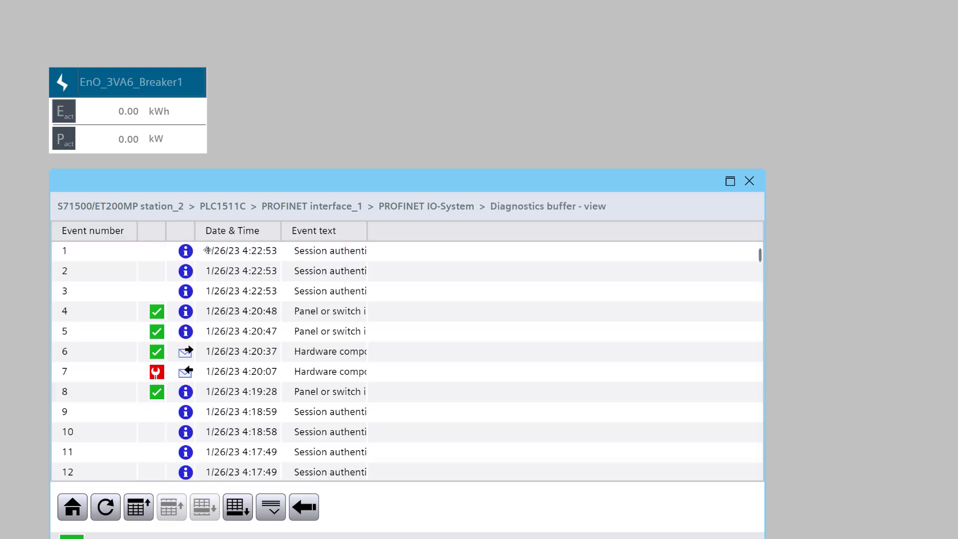
{"action": "left_click", "coordinate": [237, 372]}
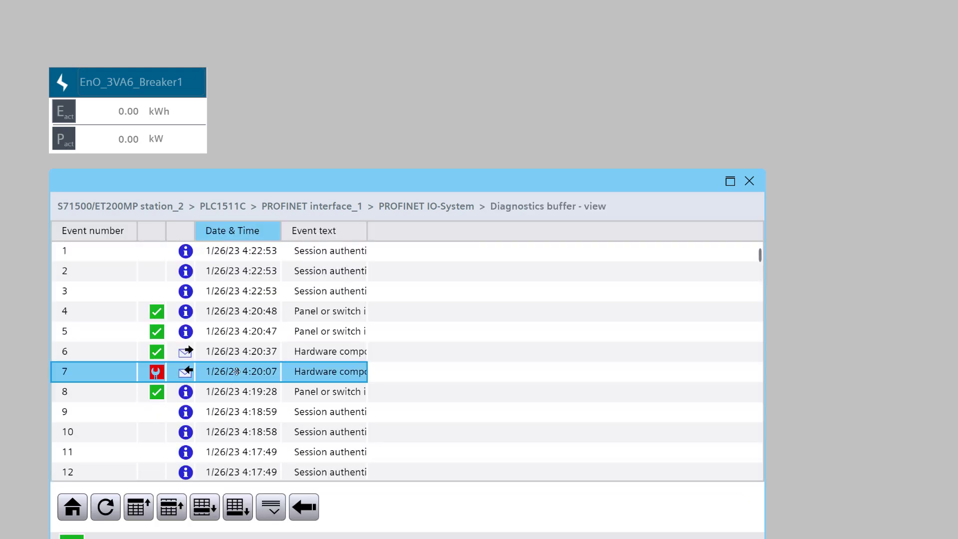
{"action": "left_click", "coordinate": [270, 505]}
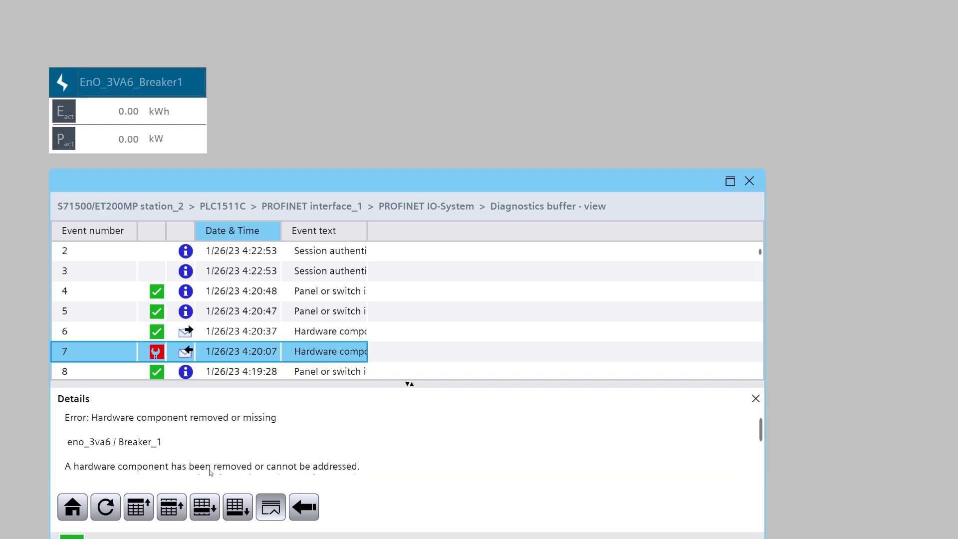
{"action": "left_click", "coordinate": [73, 507]}
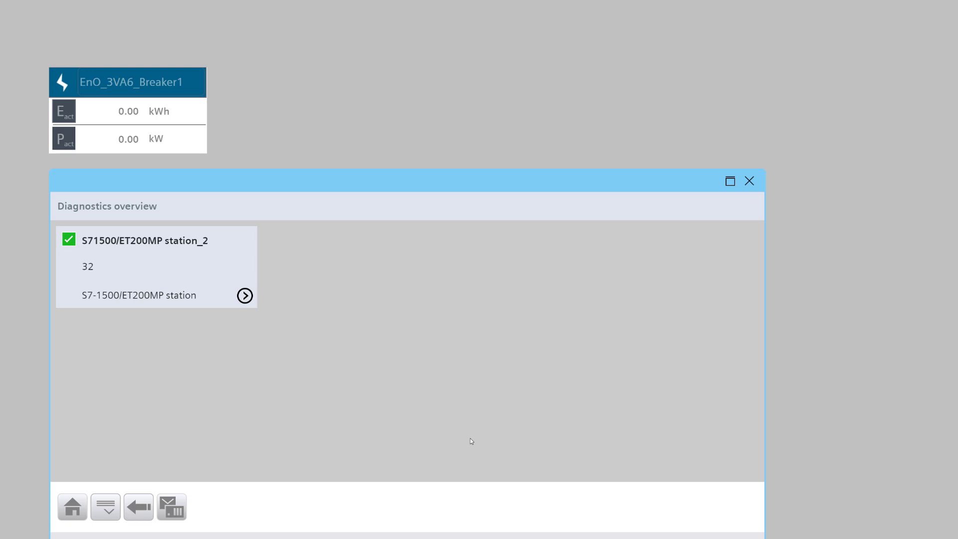
Step: Drill from station_2 through the PROFINET IO-System to eno_3va6 and review Breaker_1's details at address 277
{"action": "left_click", "coordinate": [244, 295]}
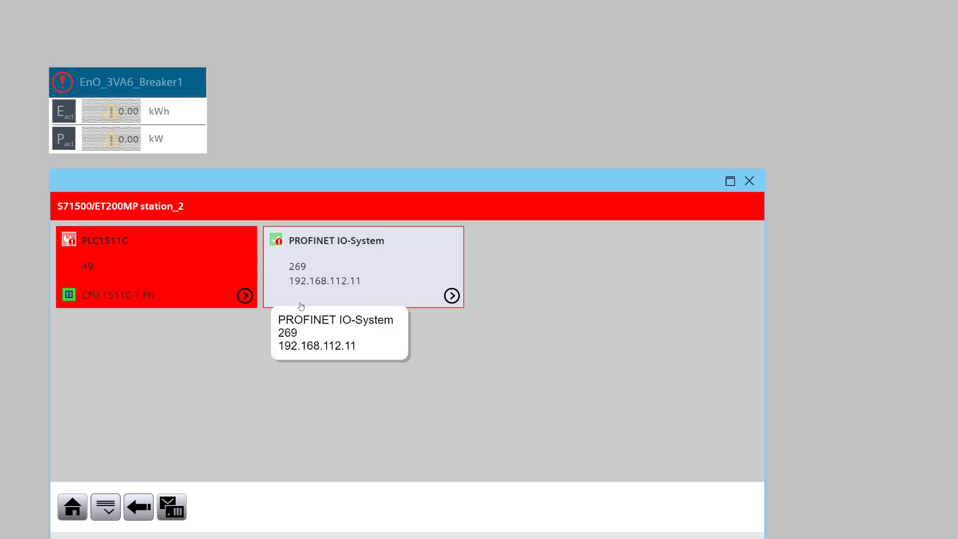
{"action": "left_click", "coordinate": [451, 295]}
{"action": "left_click", "coordinate": [245, 295]}
{"action": "left_click", "coordinate": [430, 295]}
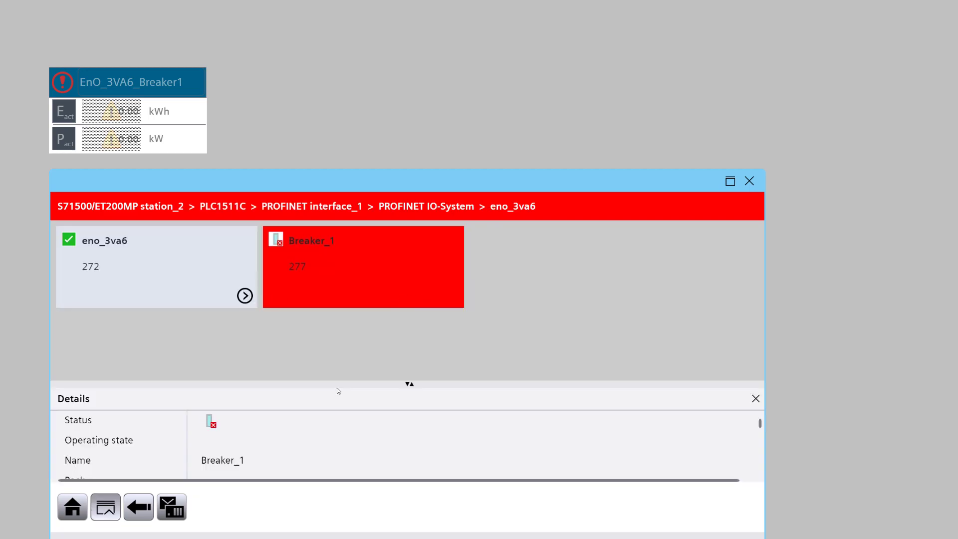
{"action": "scroll", "coordinate": [328, 437], "scroll_direction": "down", "scroll_amount": 5}
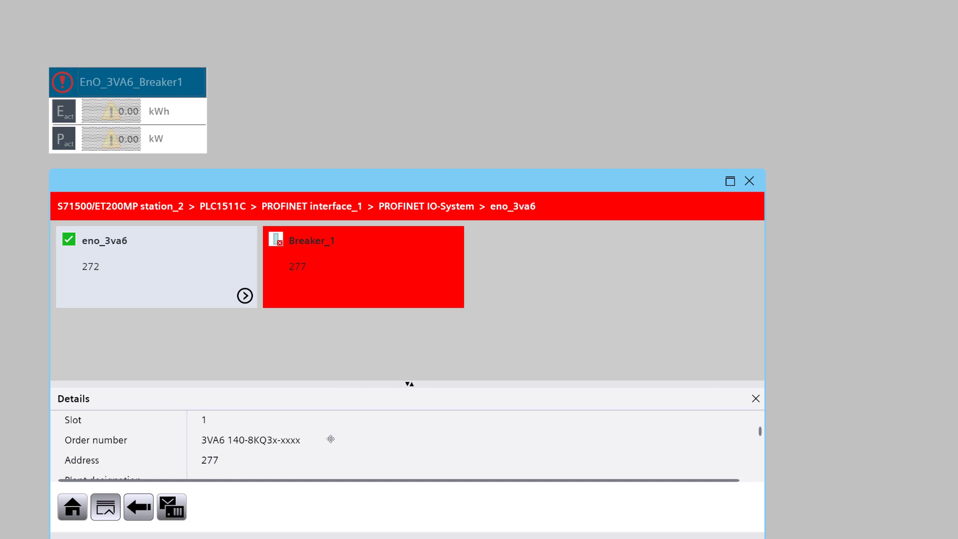
{"action": "scroll", "coordinate": [330, 439], "scroll_direction": "down", "scroll_amount": 7}
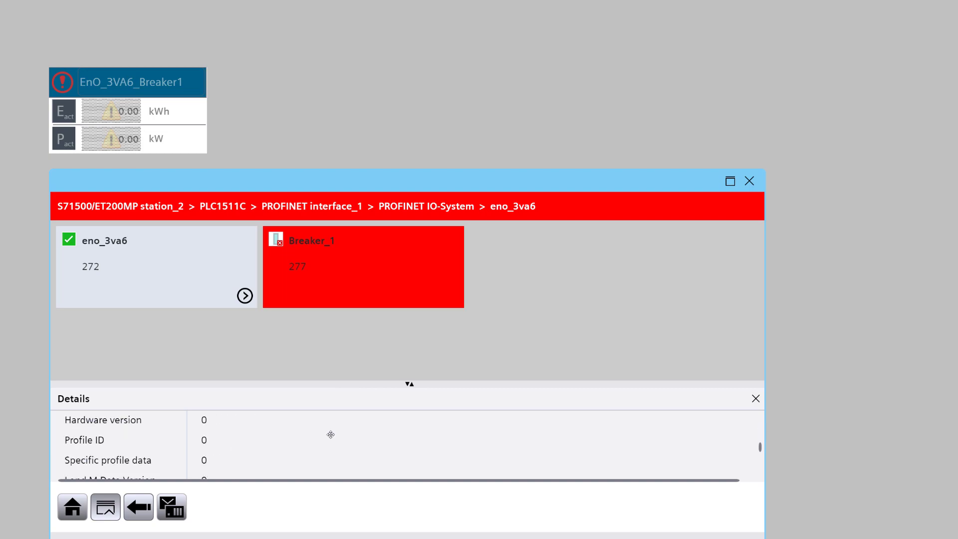
{"action": "scroll", "coordinate": [330, 436], "scroll_direction": "down", "scroll_amount": 2}
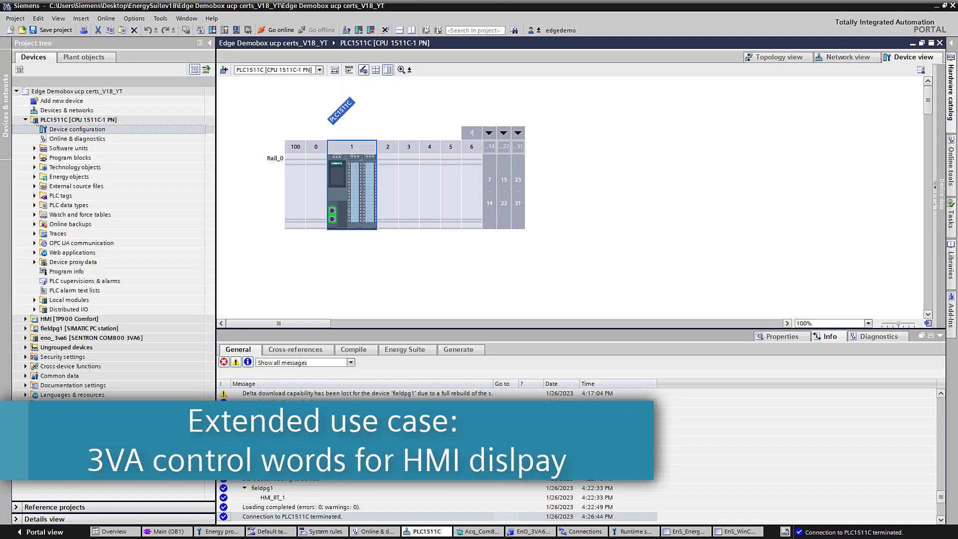
Step: Check the Control bytes input address range of eno_3va6's Breaker_1 in the device overview
{"action": "left_click", "coordinate": [26, 119]}
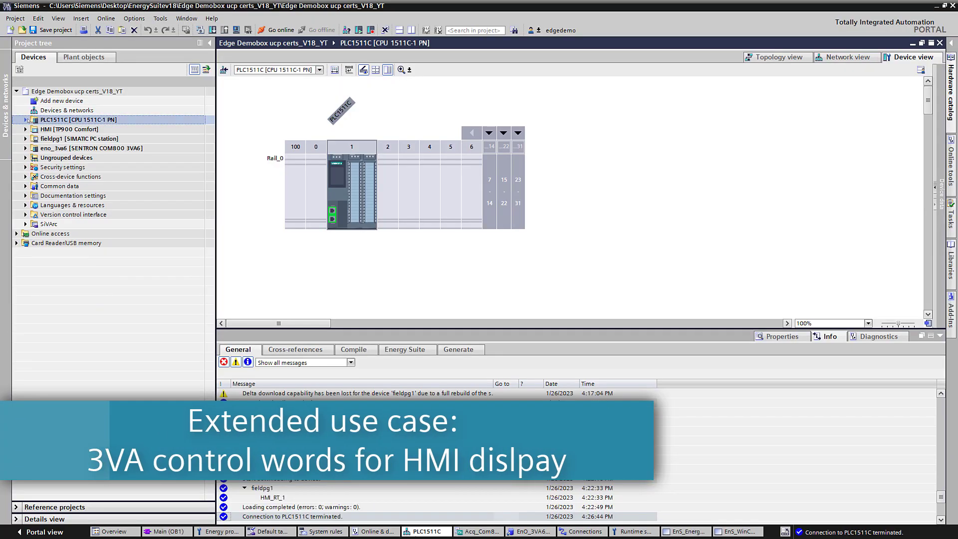
{"action": "double_click", "coordinate": [66, 110]}
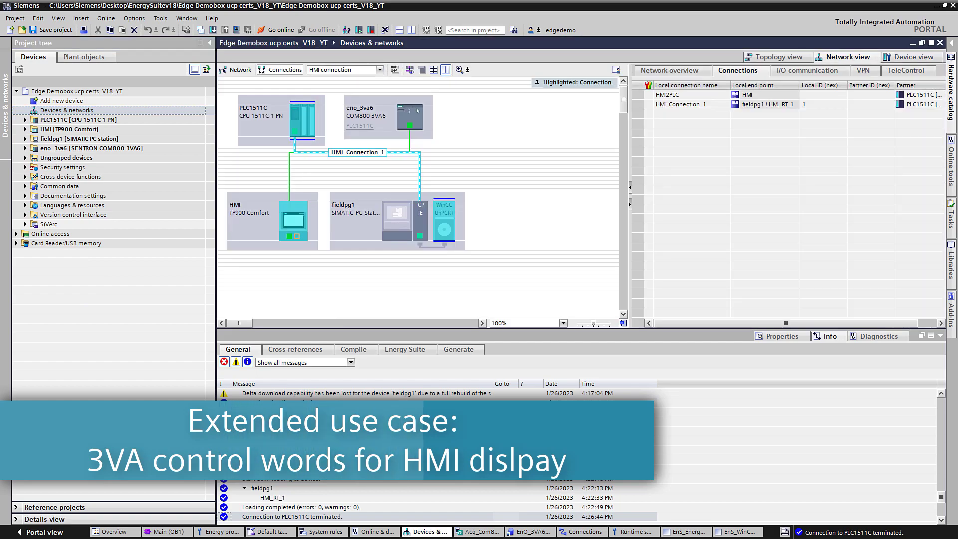
{"action": "double_click", "coordinate": [415, 96]}
{"action": "left_click_drag", "start_coordinate": [934, 122], "coordinate": [515, 163]}
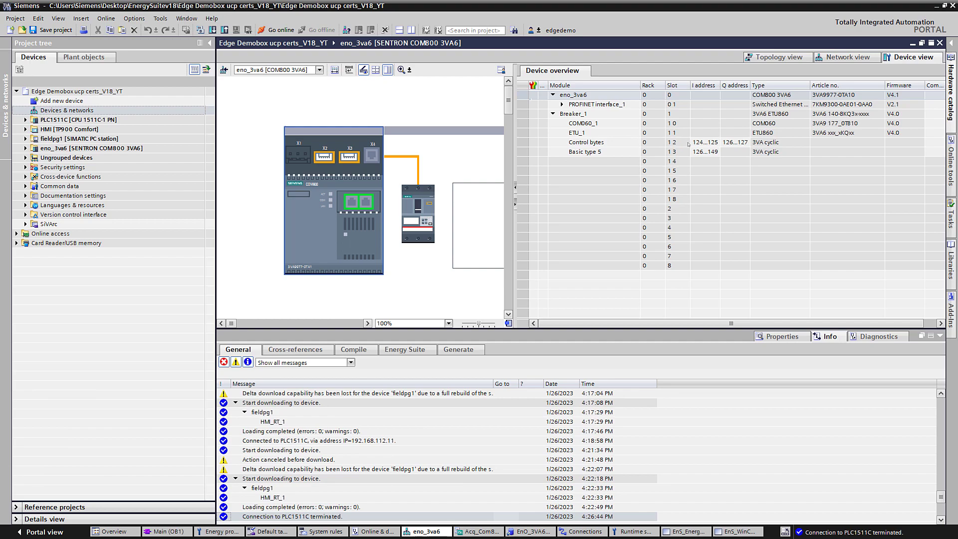
{"action": "left_click", "coordinate": [728, 145]}
{"action": "left_click", "coordinate": [715, 144]}
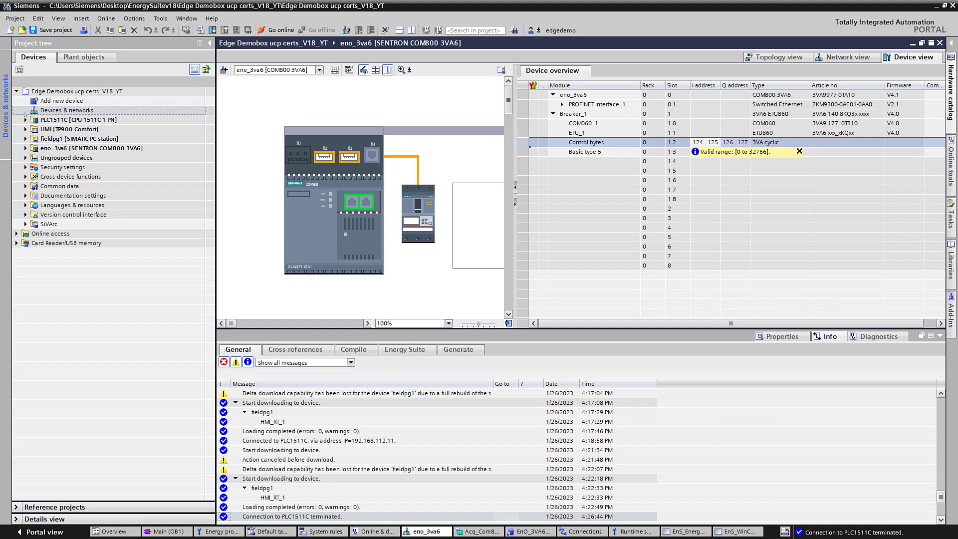
Step: Open PLC1511C's Default tag table beside the device view
{"action": "left_click", "coordinate": [26, 120]}
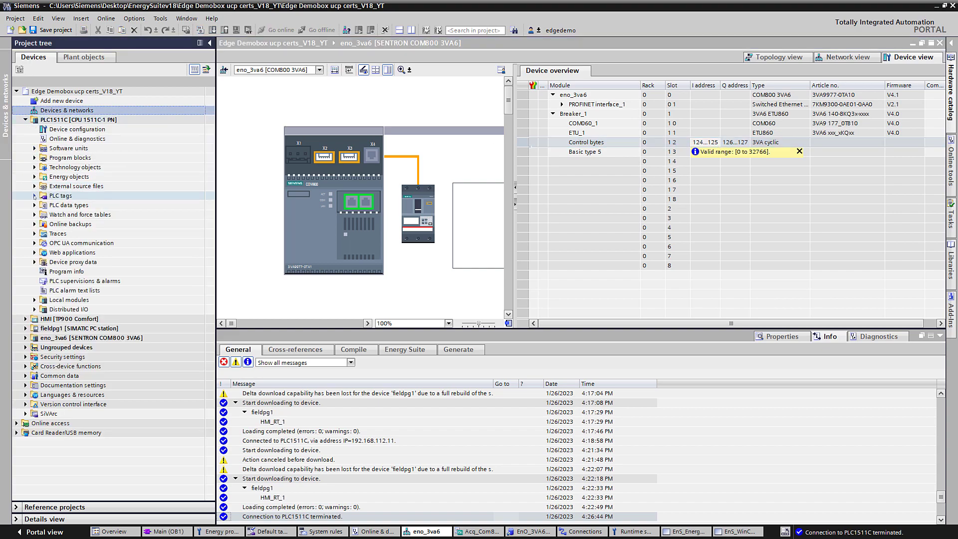
{"action": "left_click", "coordinate": [34, 196]}
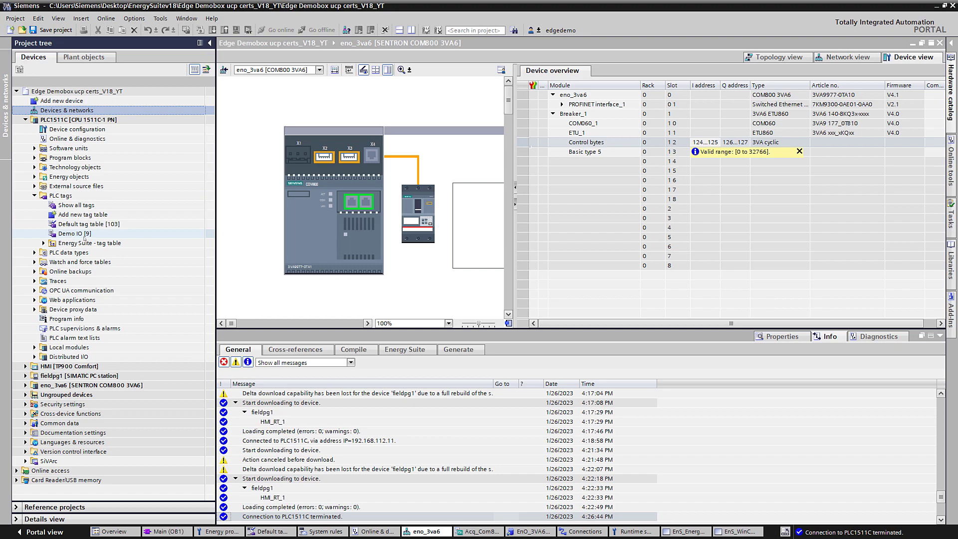
{"action": "left_click", "coordinate": [83, 234]}
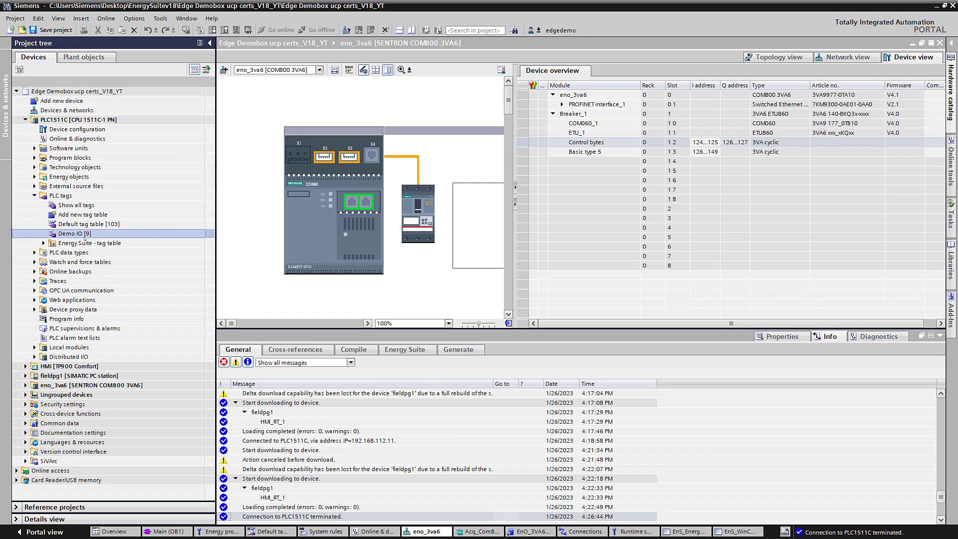
{"action": "double_click", "coordinate": [59, 223]}
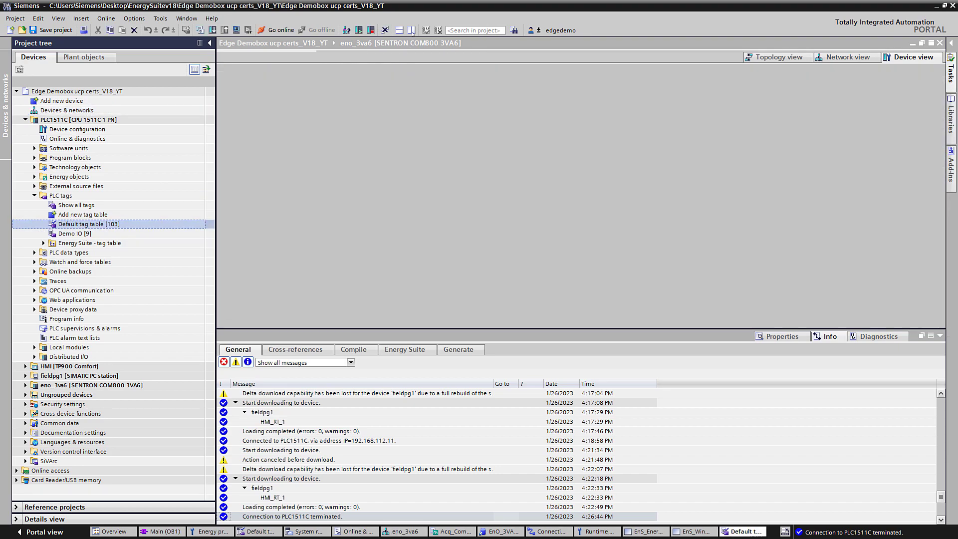
{"action": "left_click", "coordinate": [411, 31]}
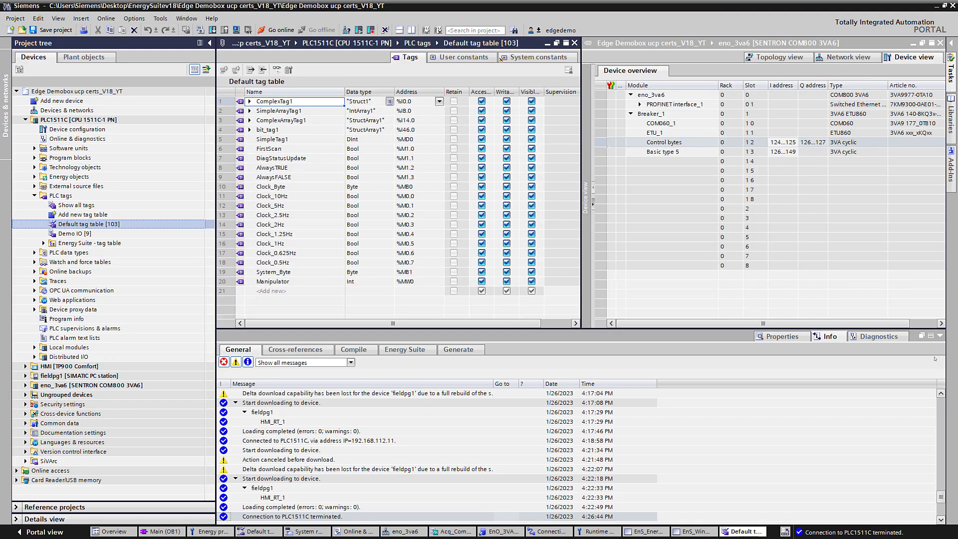
Step: Add Int tags 3VA6ControlWord at %MW8 and 3VA6StatusWord at %MW20 to the Default tag table
{"action": "left_click", "coordinate": [940, 336]}
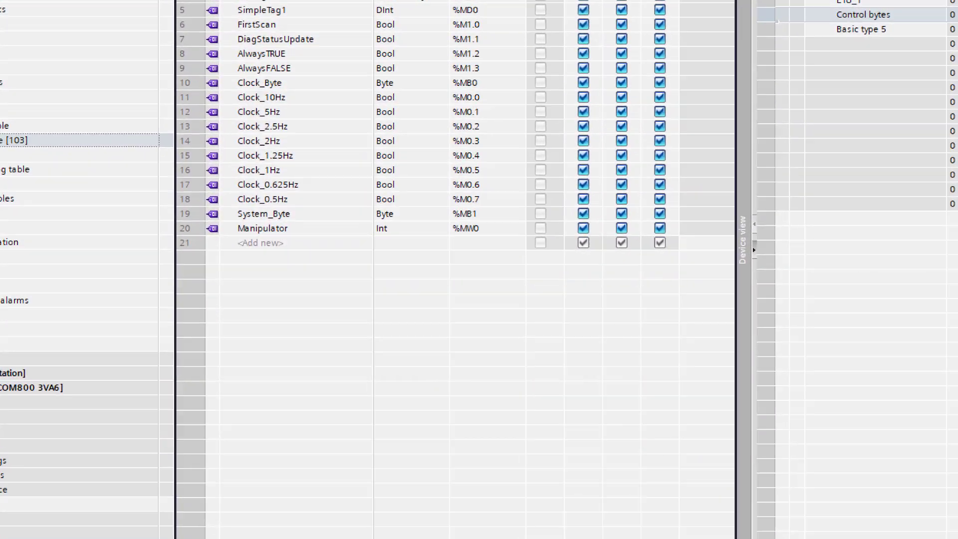
{"action": "left_click", "coordinate": [292, 235]}
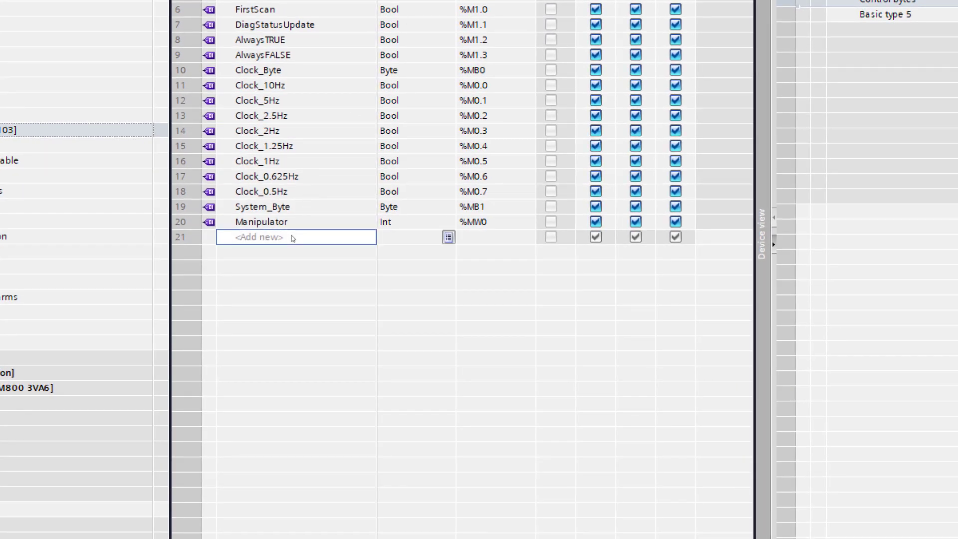
{"action": "type", "text": "3"}
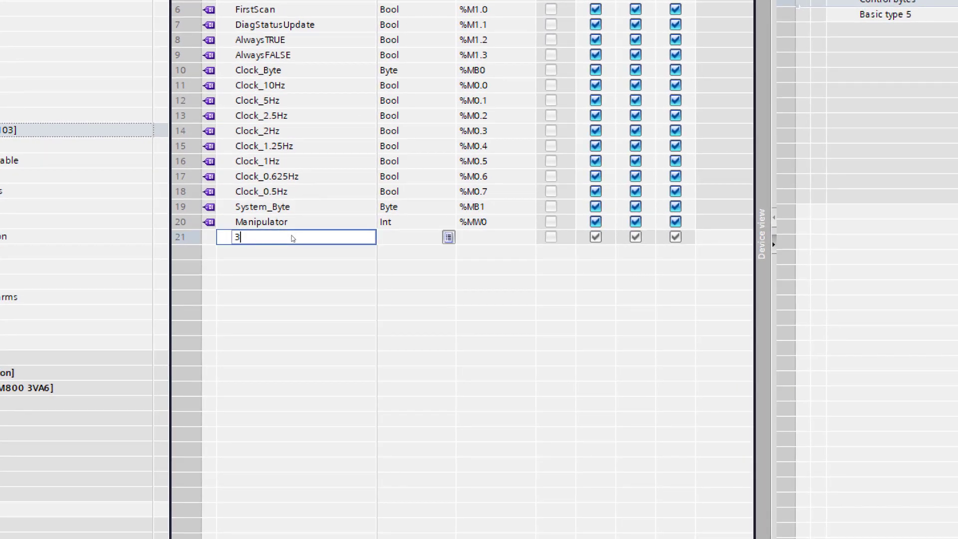
{"action": "type", "text": "VA6C"}
{"action": "type", "text": "ontrolWord"}
{"action": "key", "text": "Return"}
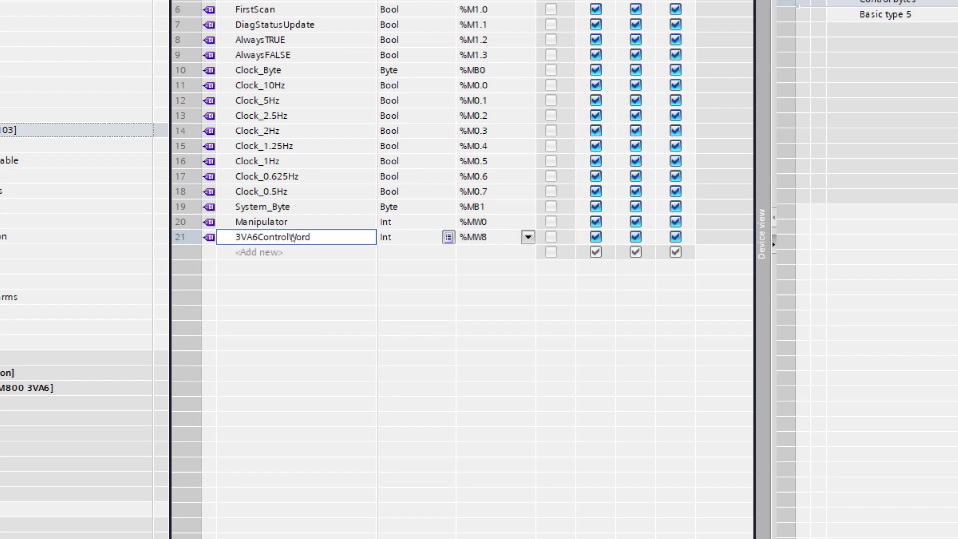
{"action": "type", "text": "3VA6StatusWo"}
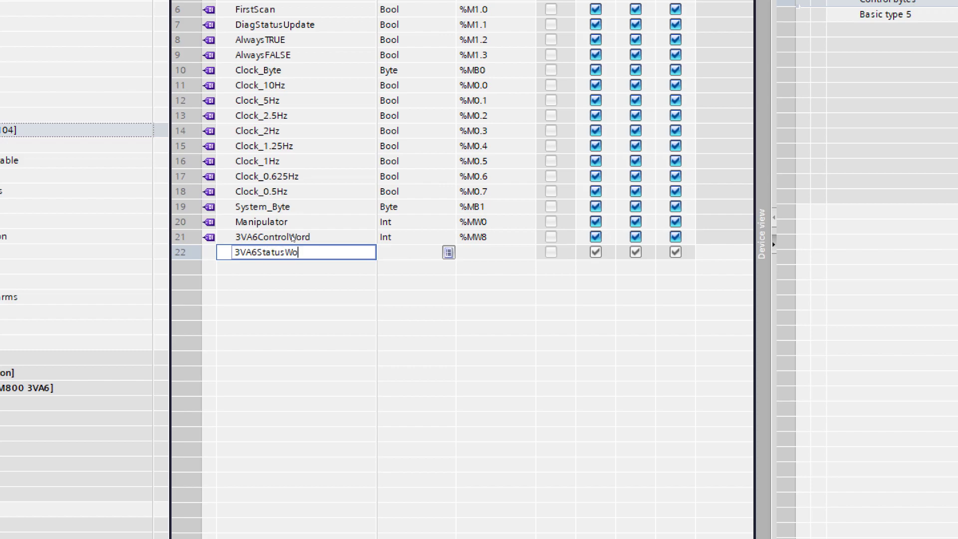
{"action": "type", "text": "rd"}
{"action": "key", "text": "Tab"}
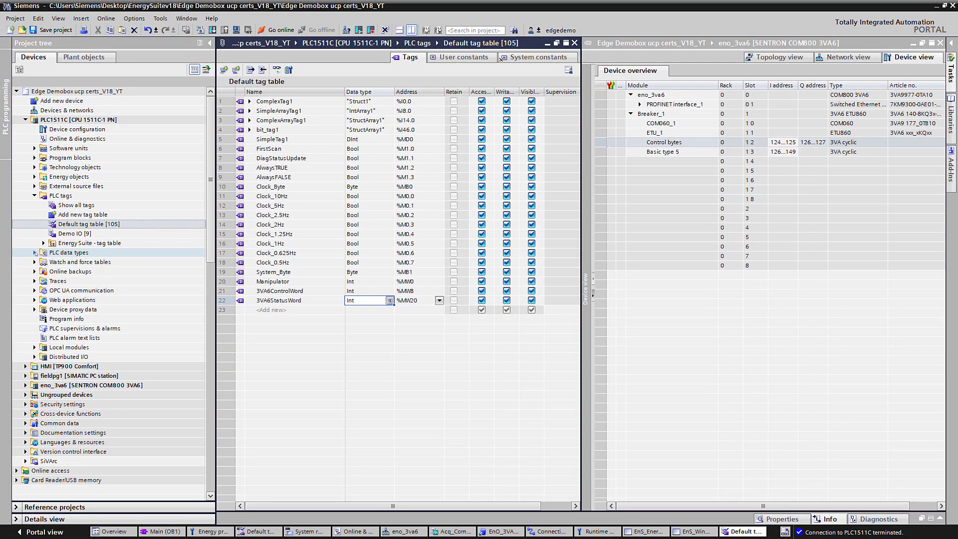
{"action": "left_click", "coordinate": [35, 252]}
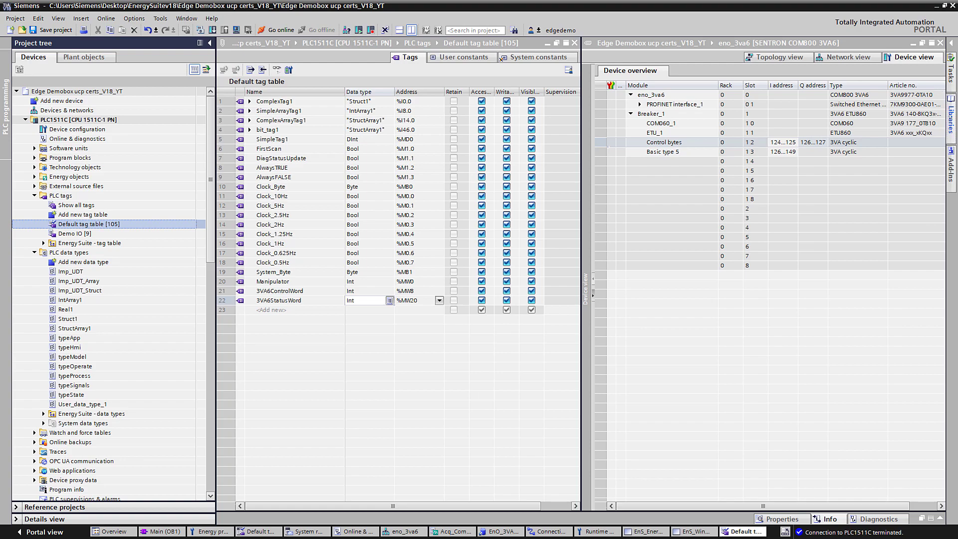
Step: Copy the 3VA data types master copy from the project library into PLC data types
{"action": "left_click", "coordinate": [950, 115]}
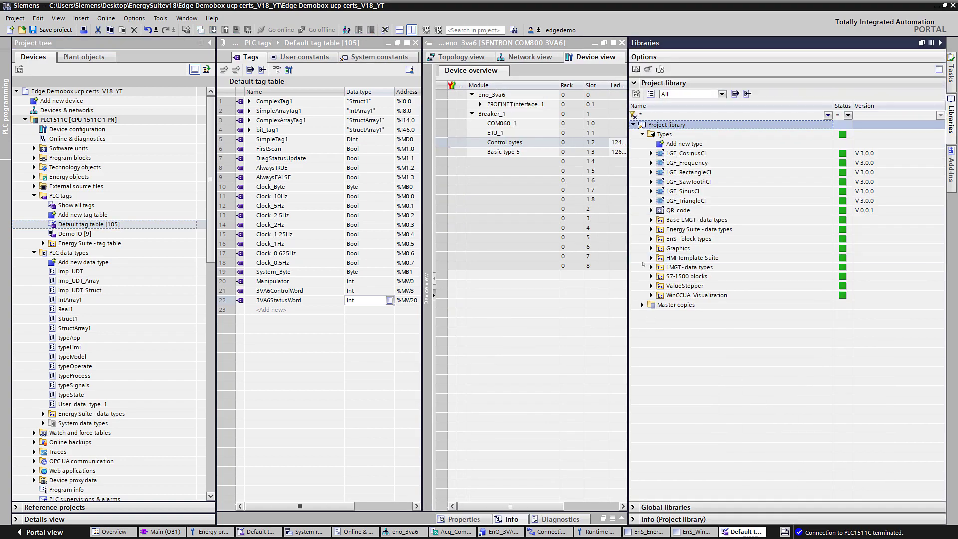
{"action": "left_click", "coordinate": [642, 305]}
{"action": "left_click", "coordinate": [642, 134]}
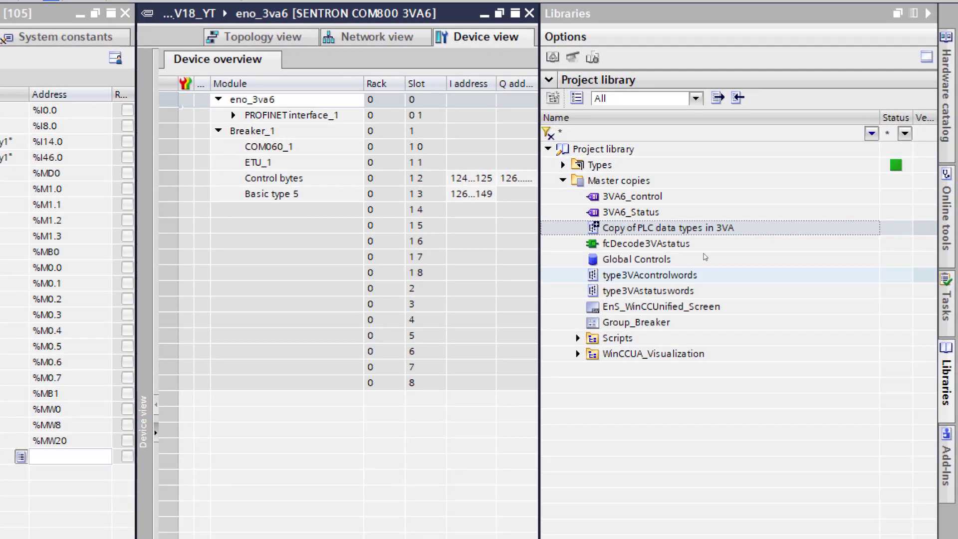
{"action": "left_click_drag", "start_coordinate": [683, 231], "coordinate": [0, 538]}
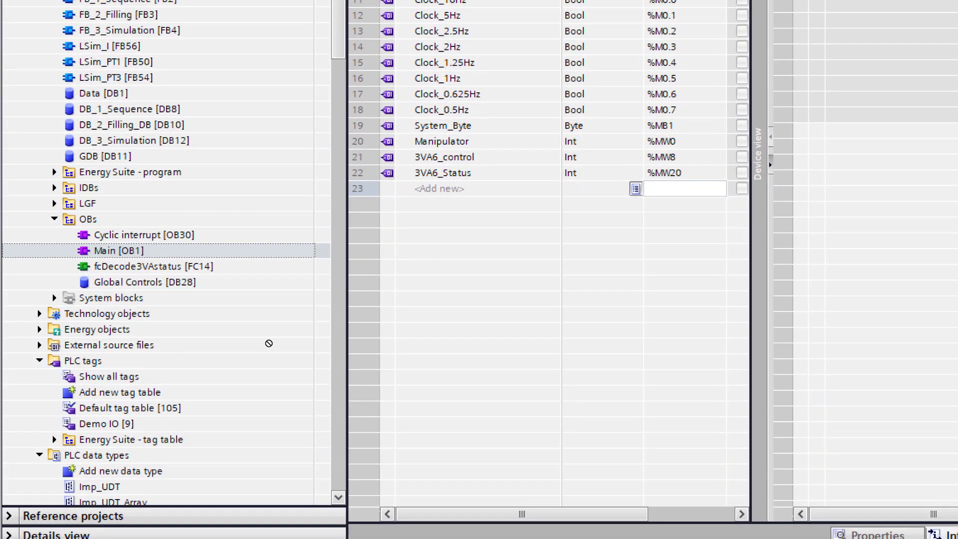
{"action": "left_click_drag", "start_coordinate": [160, 459], "coordinate": [98, 459]}
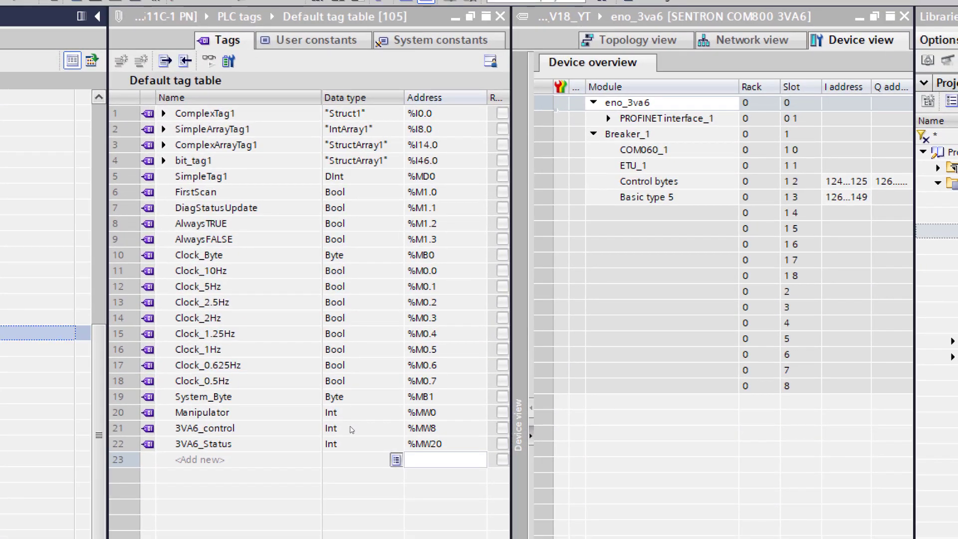
Step: Give 3VA6_control the 3VA control-words type and 3VA6_Status the 3VA status-words type
{"action": "double_click", "coordinate": [352, 429]}
{"action": "type", "text": "type"}
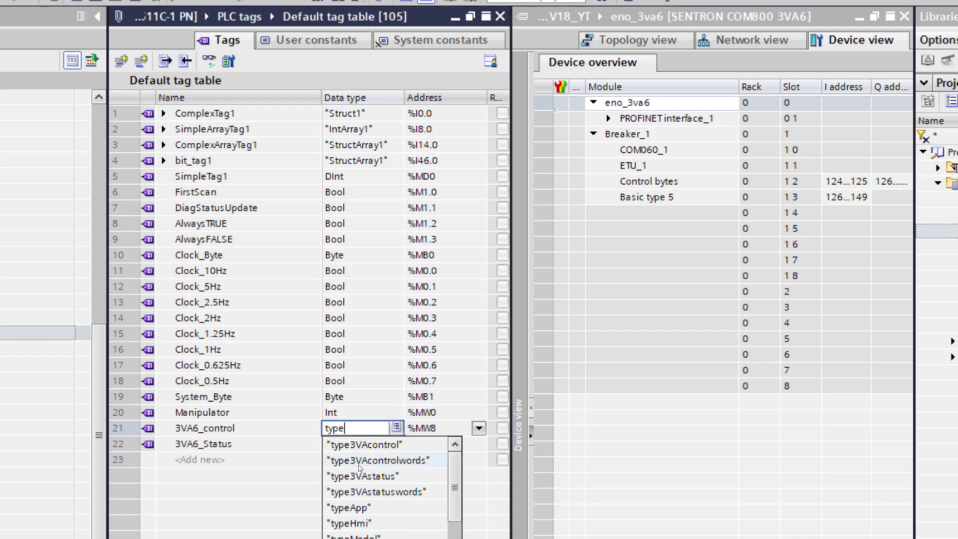
{"action": "left_click", "coordinate": [359, 462]}
{"action": "double_click", "coordinate": [366, 448]}
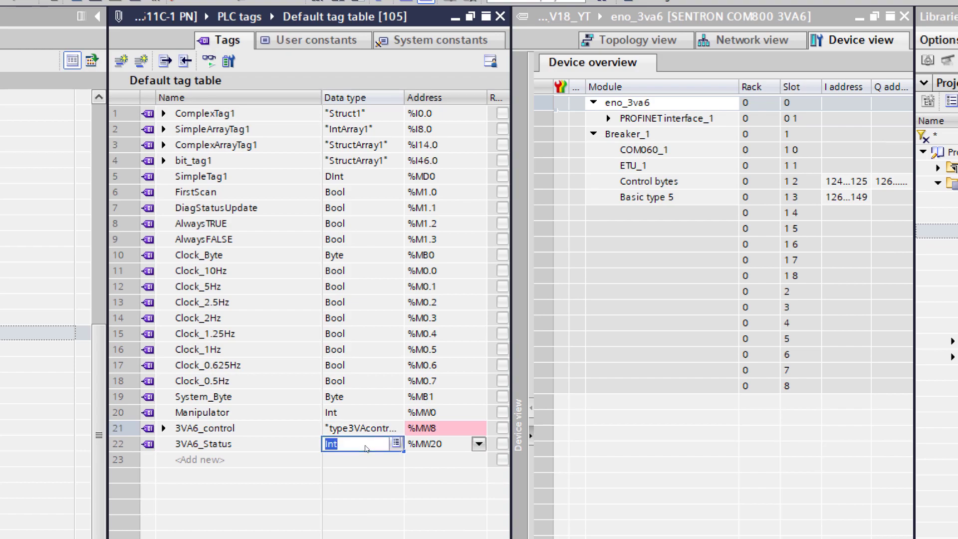
{"action": "type", "text": "type"}
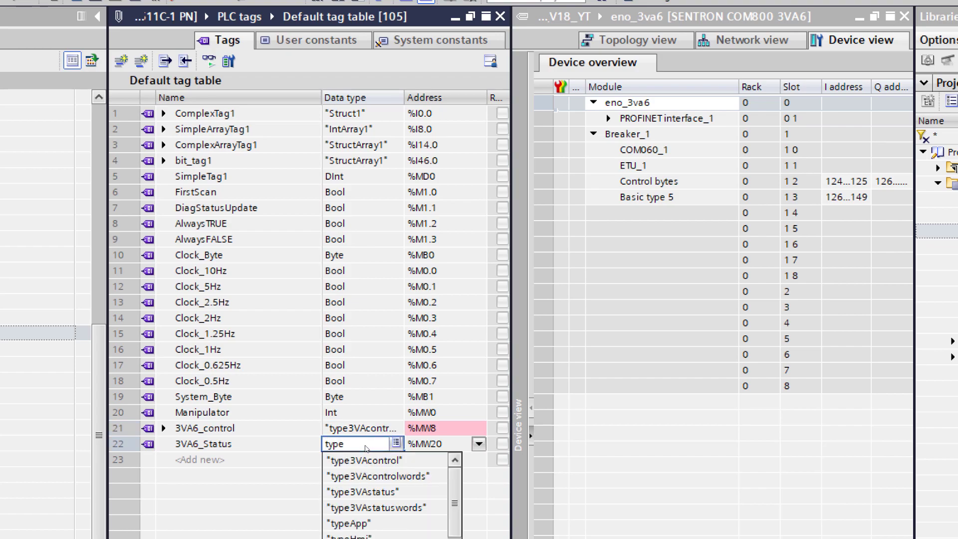
{"action": "left_click", "coordinate": [378, 507]}
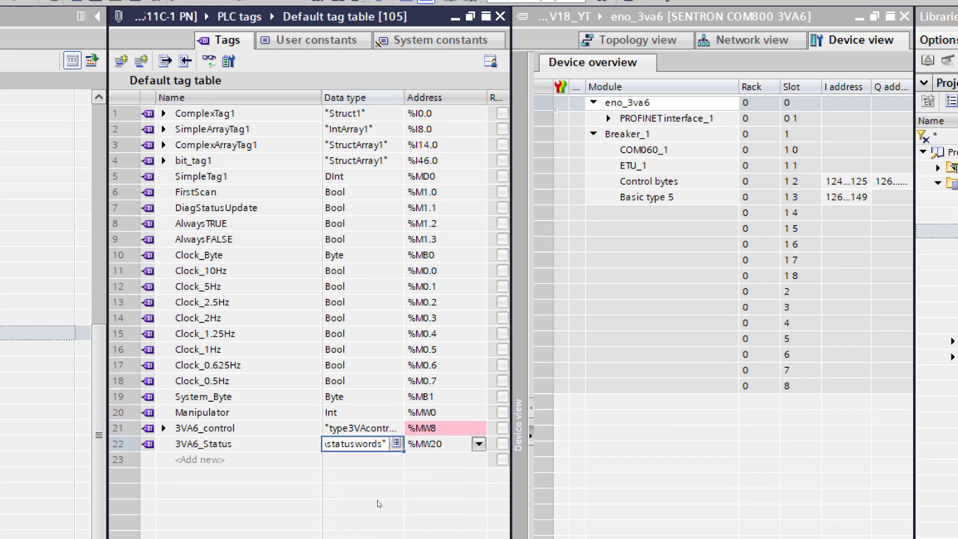
{"action": "key", "text": "Return"}
Step: Address 3VA6_control at %Q200.0 and 3VA6_Status at %I200.0
{"action": "left_click", "coordinate": [431, 429]}
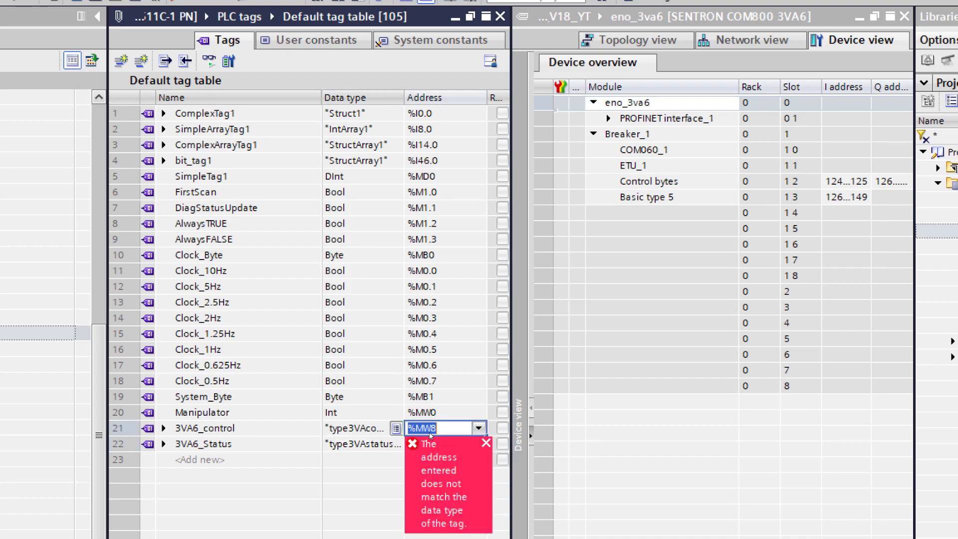
{"action": "key", "text": "BackSpace"}
{"action": "type", "text": "I200.0"}
{"action": "key", "text": "Return"}
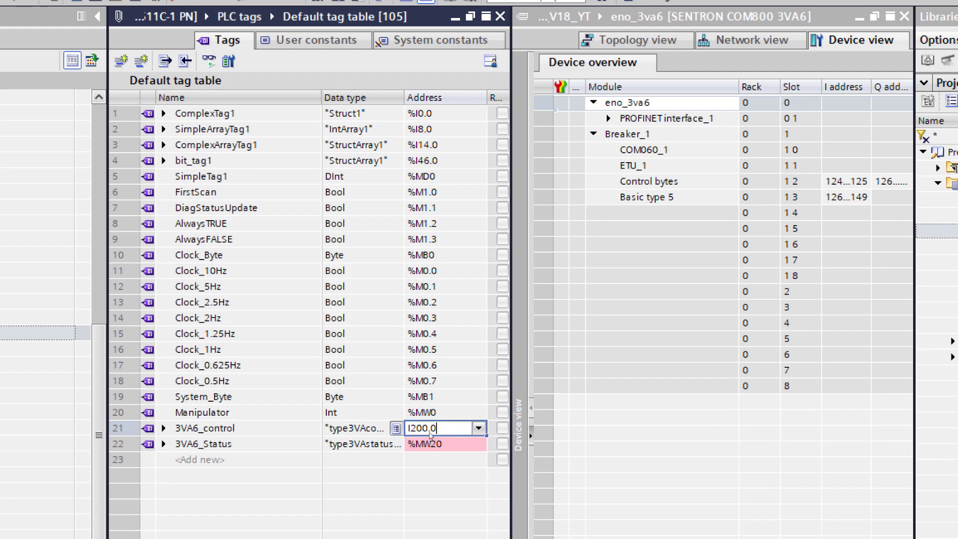
{"action": "left_click", "coordinate": [430, 434]}
{"action": "left_click", "coordinate": [411, 427]}
{"action": "type", "text": "O"}
{"action": "key", "text": "Return"}
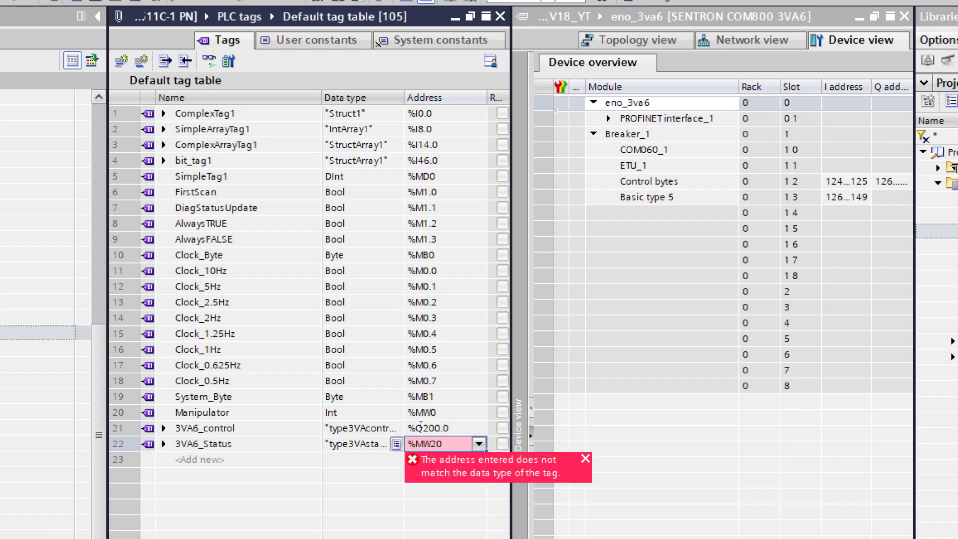
{"action": "type", "text": "I200"}
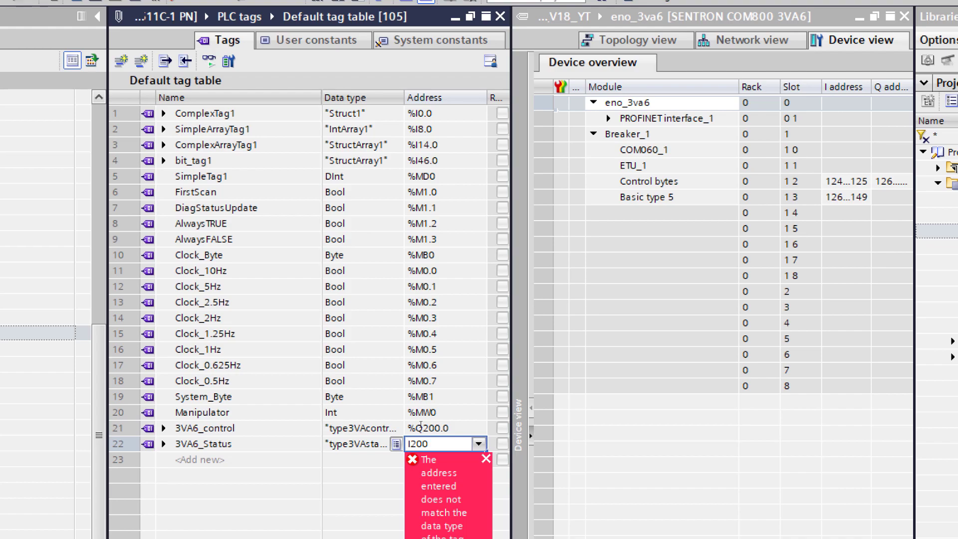
{"action": "type", "text": ".0"}
{"action": "key", "text": "Return"}
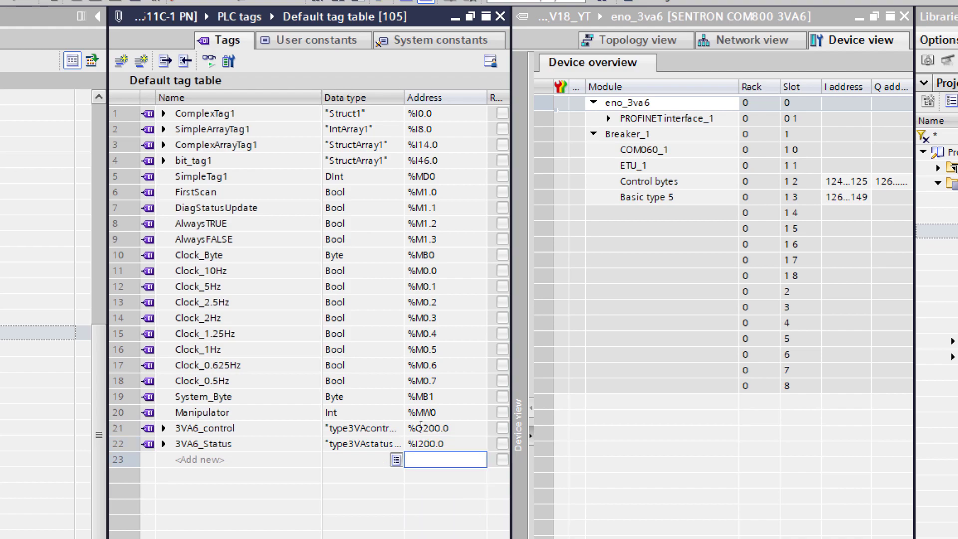
{"action": "left_click", "coordinate": [163, 443]}
Step: Compare the UDT tags with the Basic type 5 and Control bytes module addresses
{"action": "left_click", "coordinate": [164, 428]}
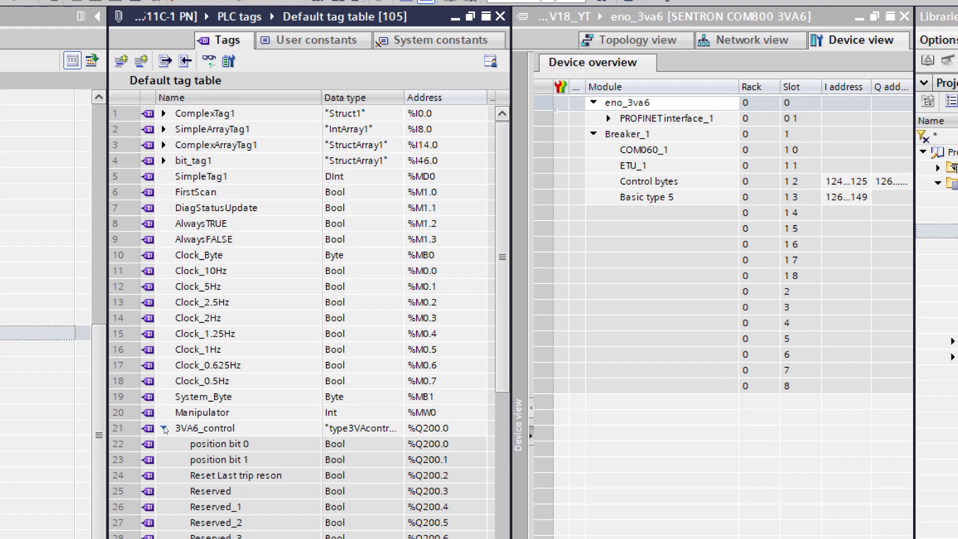
{"action": "left_click", "coordinate": [163, 428]}
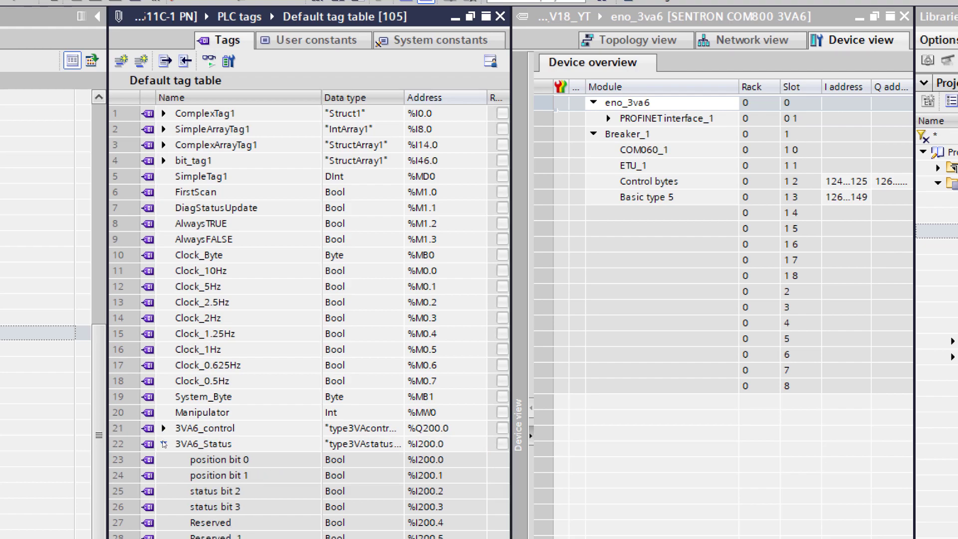
{"action": "left_click", "coordinate": [164, 443]}
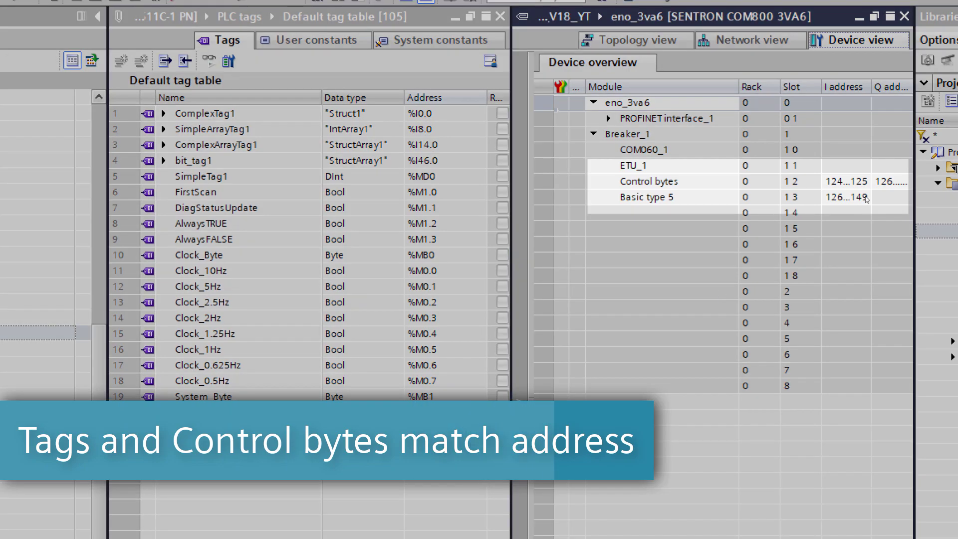
{"action": "left_click", "coordinate": [867, 198]}
{"action": "left_click", "coordinate": [875, 182]}
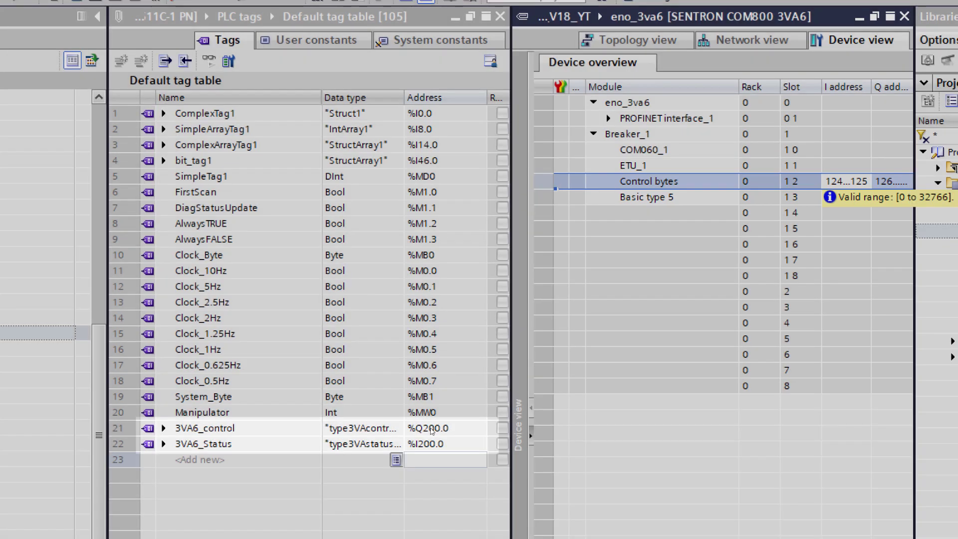
Step: Readdress 3VA6_control to %Q126.0 and 3VA6_Status to %I124.0
{"action": "left_click", "coordinate": [432, 428]}
{"action": "left_click_drag", "start_coordinate": [423, 428], "coordinate": [478, 427]}
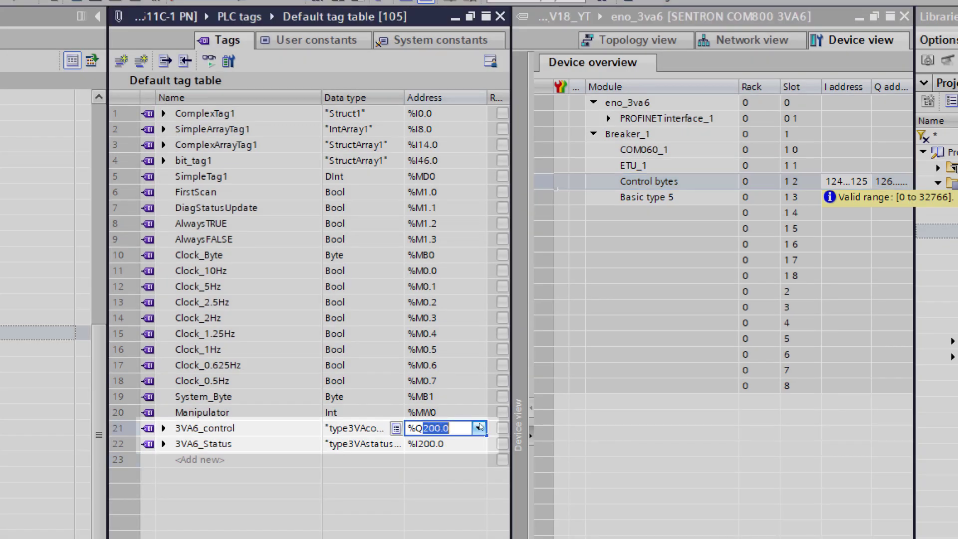
{"action": "type", "text": "156"}
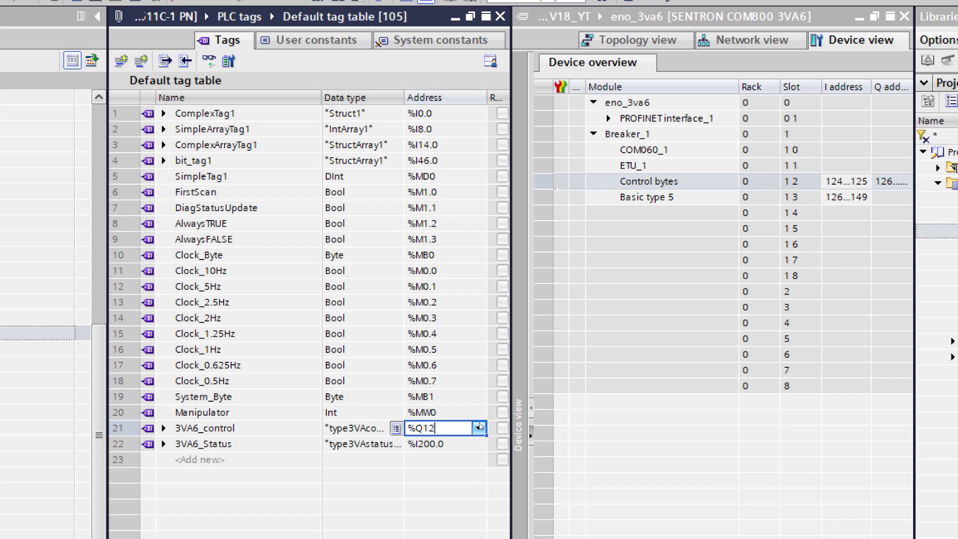
{"action": "type", "text": ".0"}
{"action": "key", "text": "Return"}
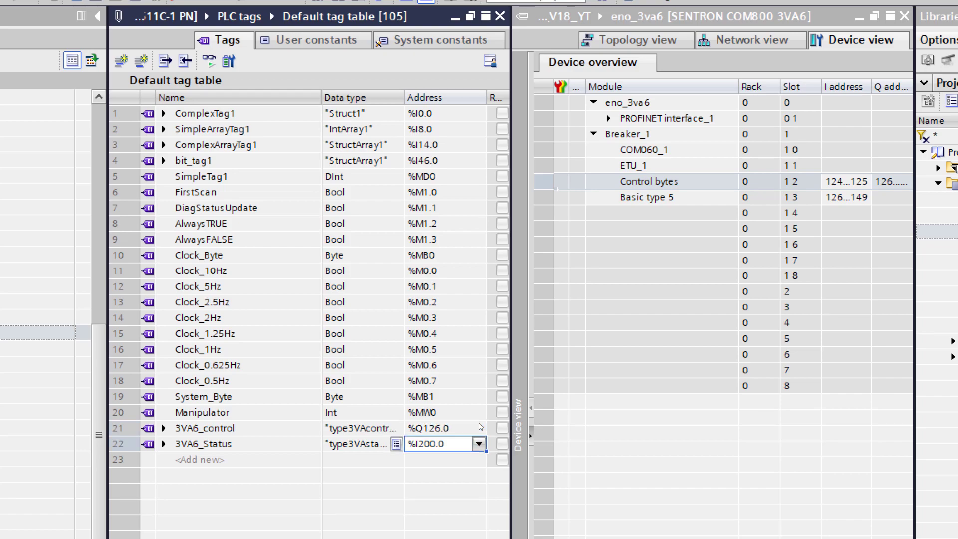
{"action": "left_click", "coordinate": [430, 443]}
{"action": "left_click_drag", "start_coordinate": [418, 443], "coordinate": [487, 449]}
{"action": "type", "text": "124"}
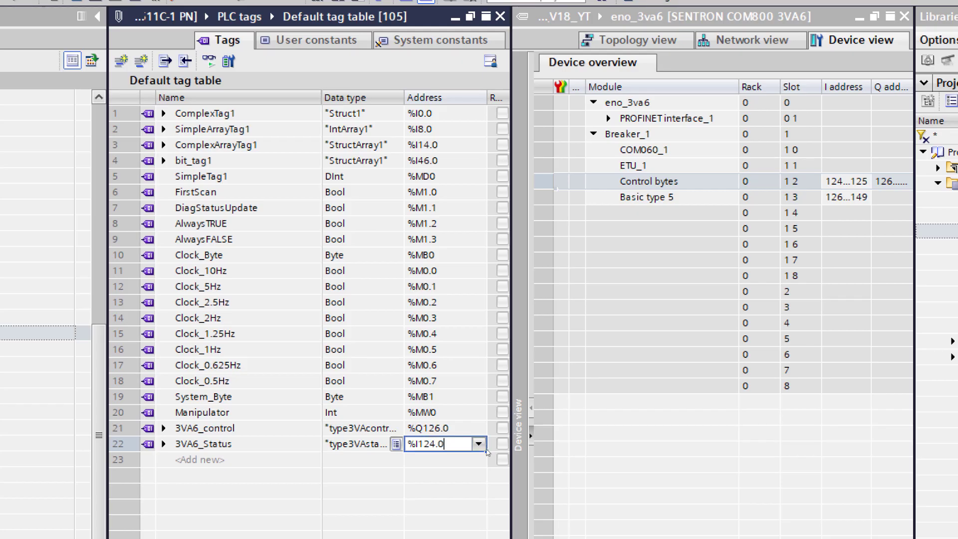
{"action": "key", "text": "Return"}
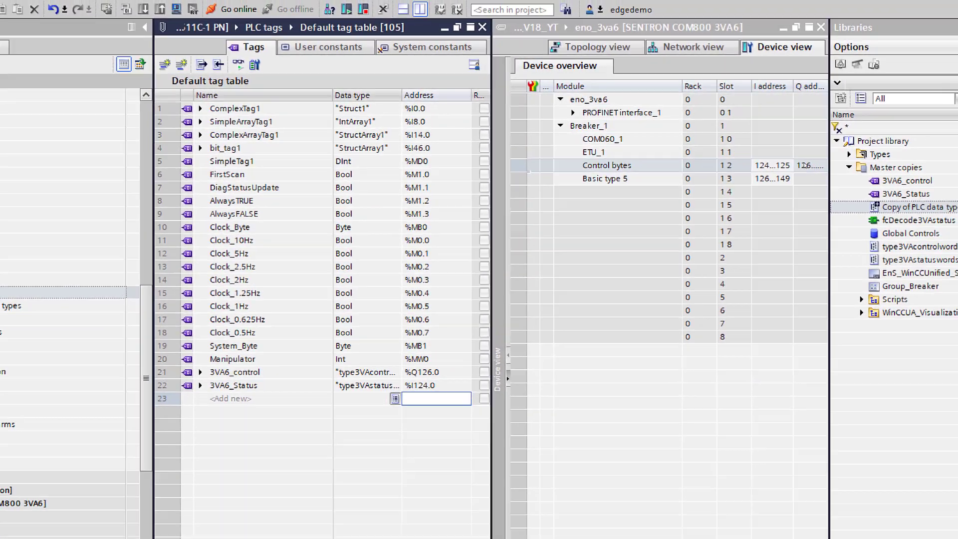
{"action": "left_click", "coordinate": [849, 182]}
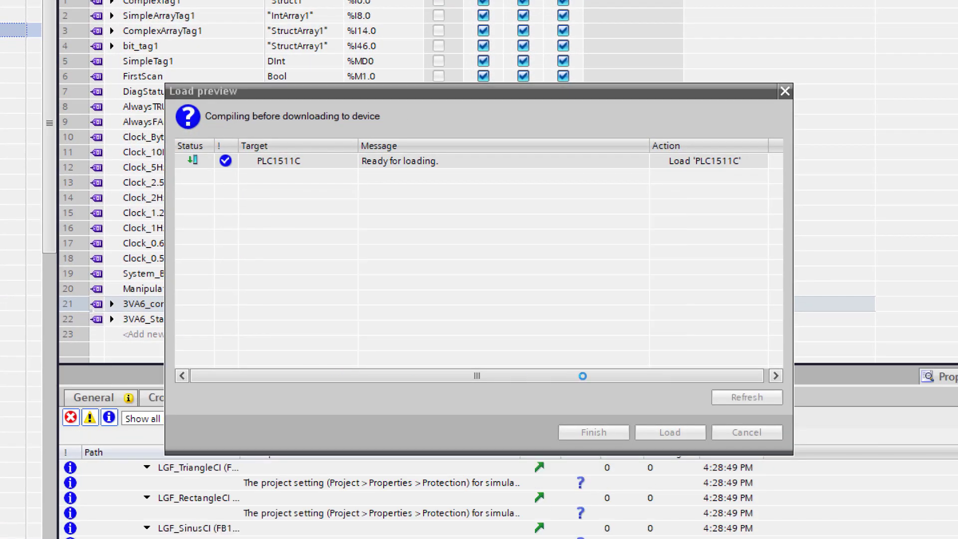
Step: Start the download to PLC1511C from the Load preview dialog
{"action": "scroll", "coordinate": [783, 274], "scroll_direction": "down", "scroll_amount": 3}
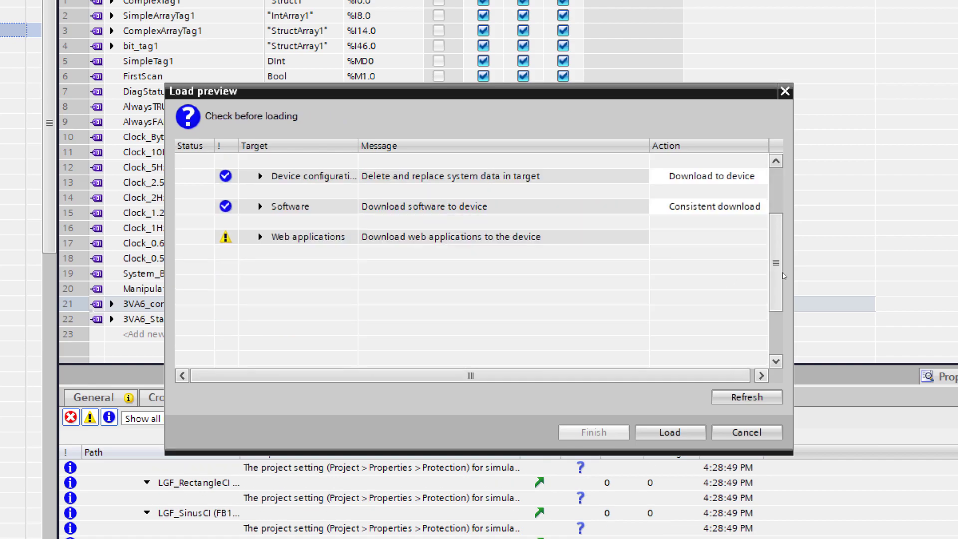
{"action": "left_click", "coordinate": [686, 433]}
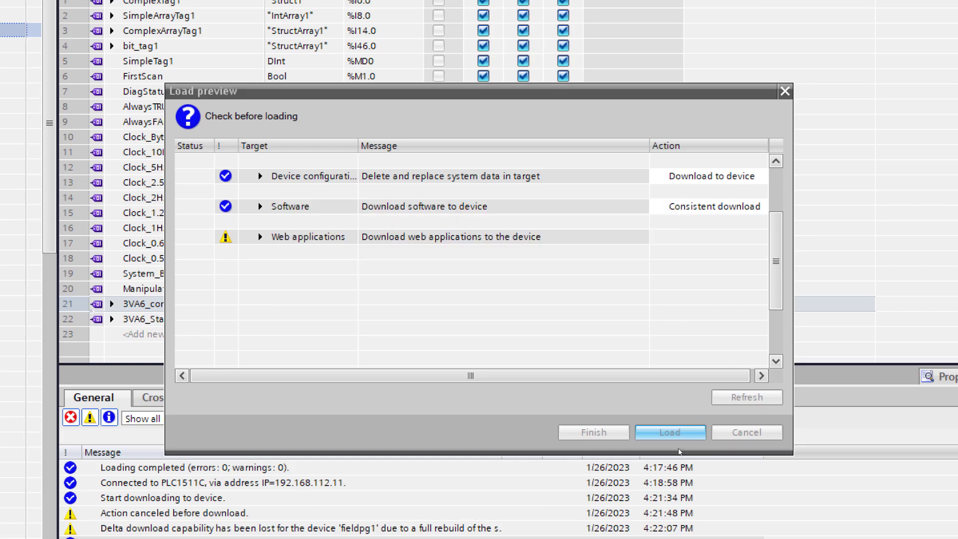
Step: Close the load results, go online with PLC1511C and monitor live 3VA6_Status bit values
{"action": "left_click", "coordinate": [616, 437]}
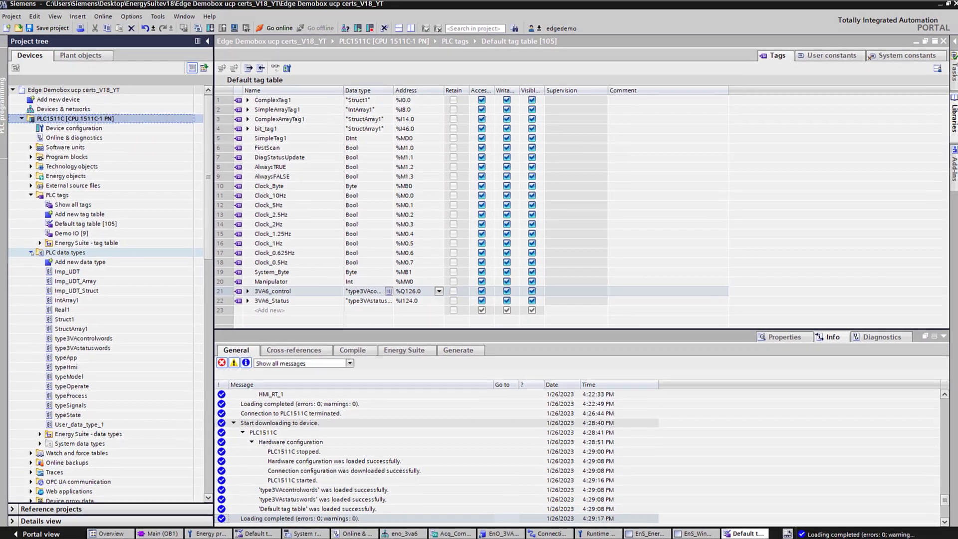
{"action": "left_click", "coordinate": [31, 252]}
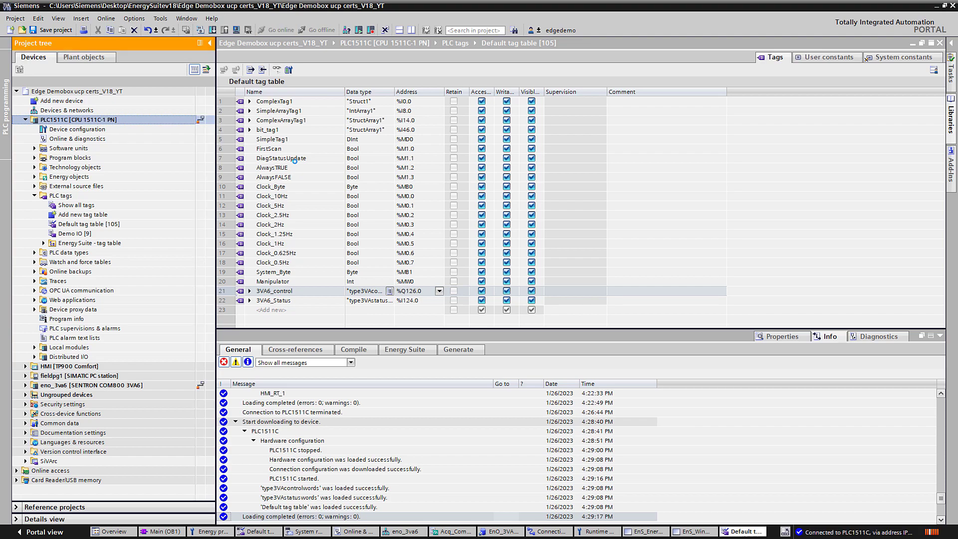
{"action": "left_click", "coordinate": [275, 122]}
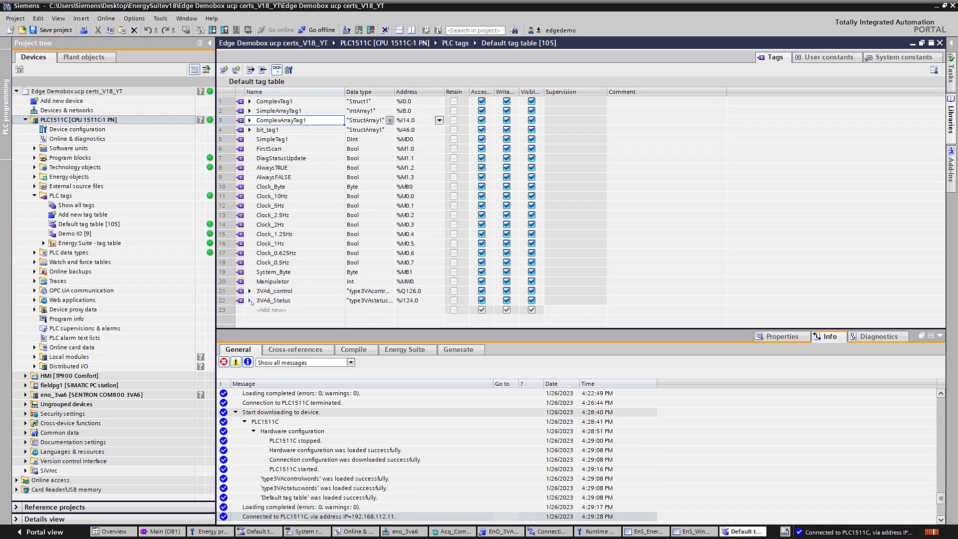
{"action": "left_click", "coordinate": [250, 301]}
{"action": "scroll", "coordinate": [354, 281], "scroll_direction": "down", "scroll_amount": 1}
{"action": "scroll", "coordinate": [355, 281], "scroll_direction": "down", "scroll_amount": 5}
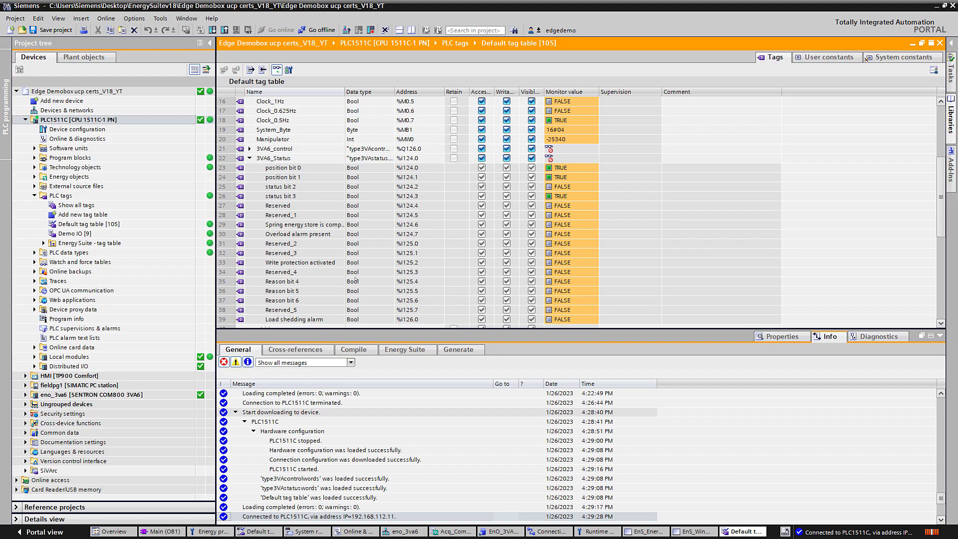
{"action": "scroll", "coordinate": [355, 281], "scroll_direction": "down", "scroll_amount": 1}
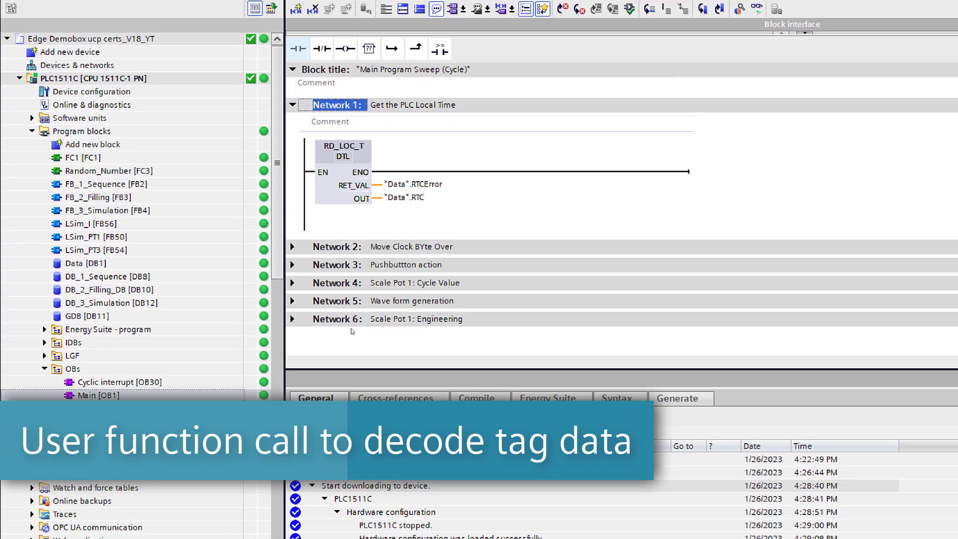
Step: Insert Network 7 after Network 6 in Main [OB1] and title it '3VA6 decode'
{"action": "right_click", "coordinate": [270, 300]}
{"action": "right_click", "coordinate": [270, 296]}
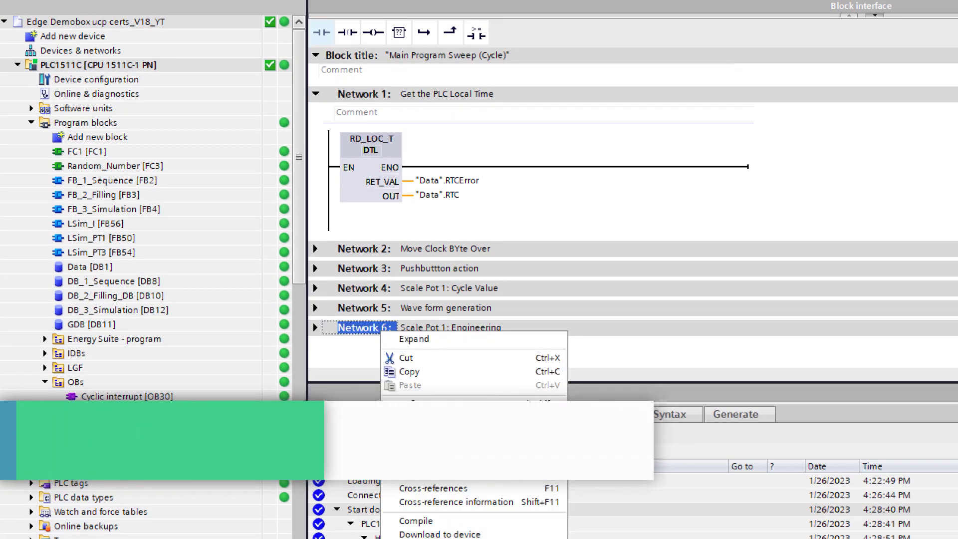
{"action": "key", "text": "Escape"}
{"action": "key", "text": "ctrl+r"}
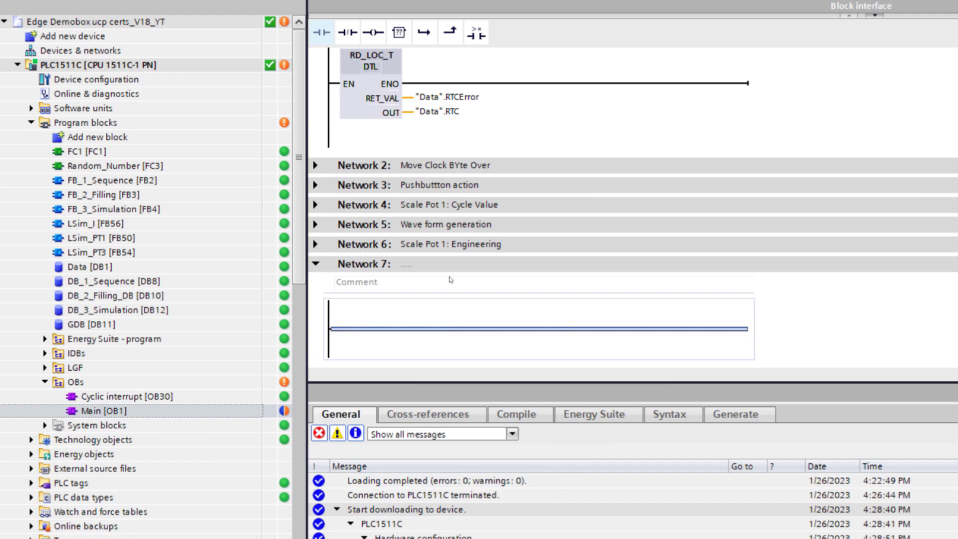
{"action": "left_click", "coordinate": [455, 267]}
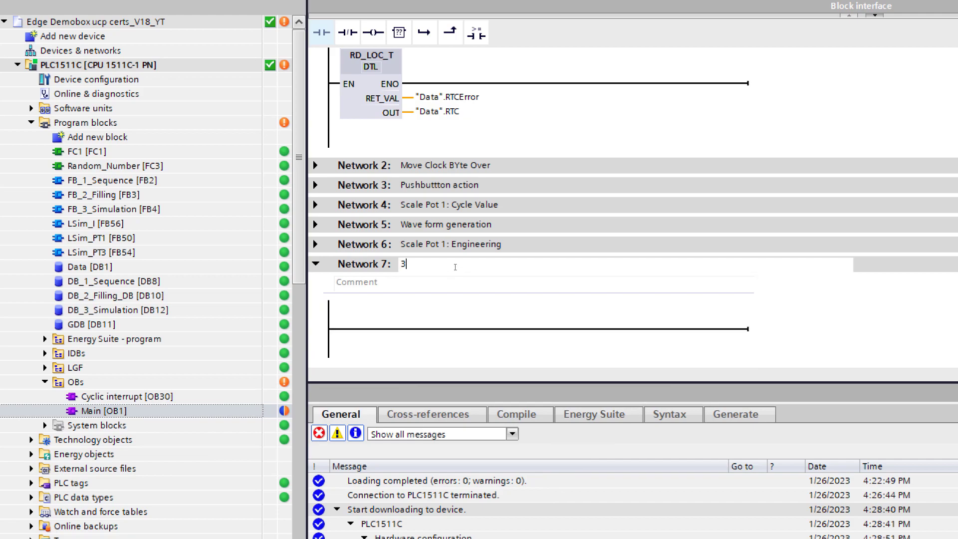
{"action": "type", "text": "3VA6 decode"}
{"action": "key", "text": "Return"}
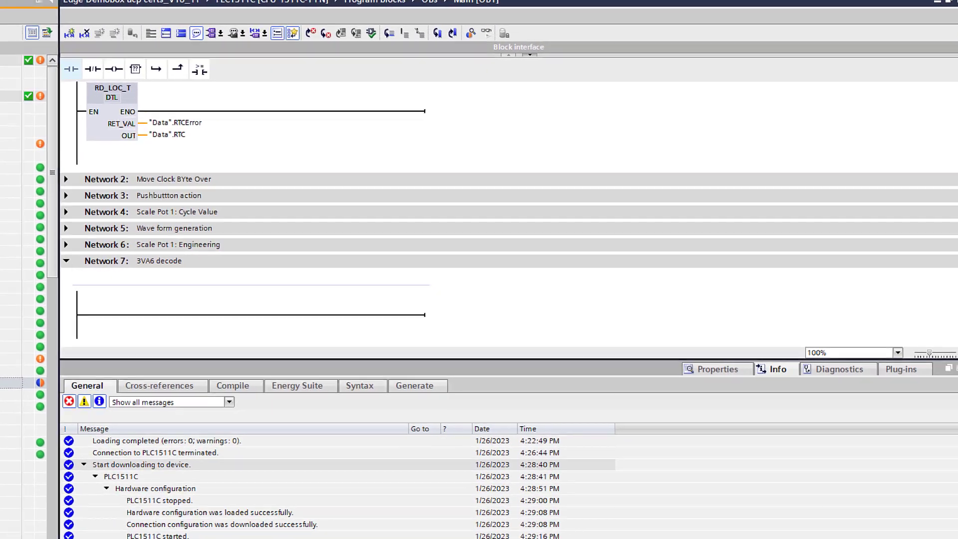
Step: Place fcDecode3VAstatus in Network 7 and copy Global Controls into the OBs folder
{"action": "left_click", "coordinate": [949, 235]}
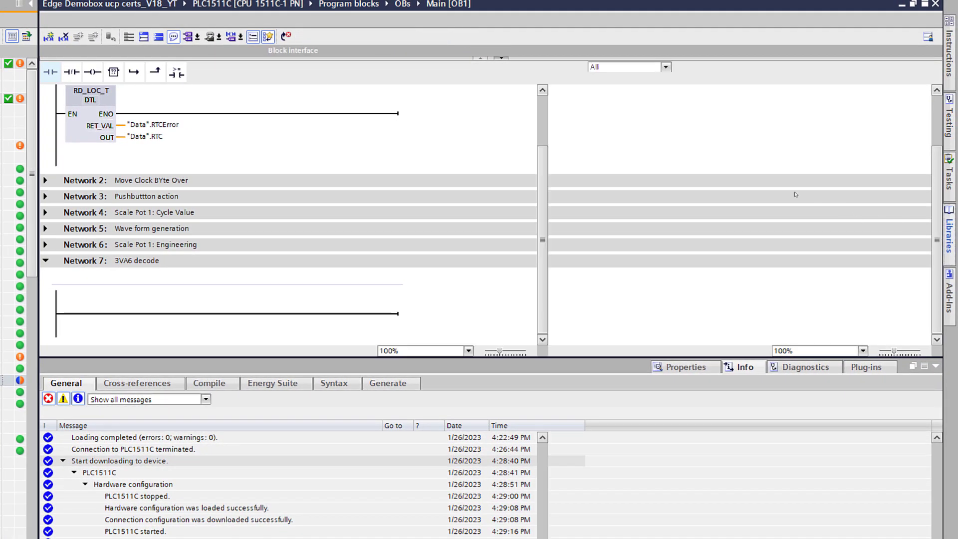
{"action": "left_click", "coordinate": [638, 176]}
{"action": "left_click_drag", "start_coordinate": [333, 310], "coordinate": [226, 313]}
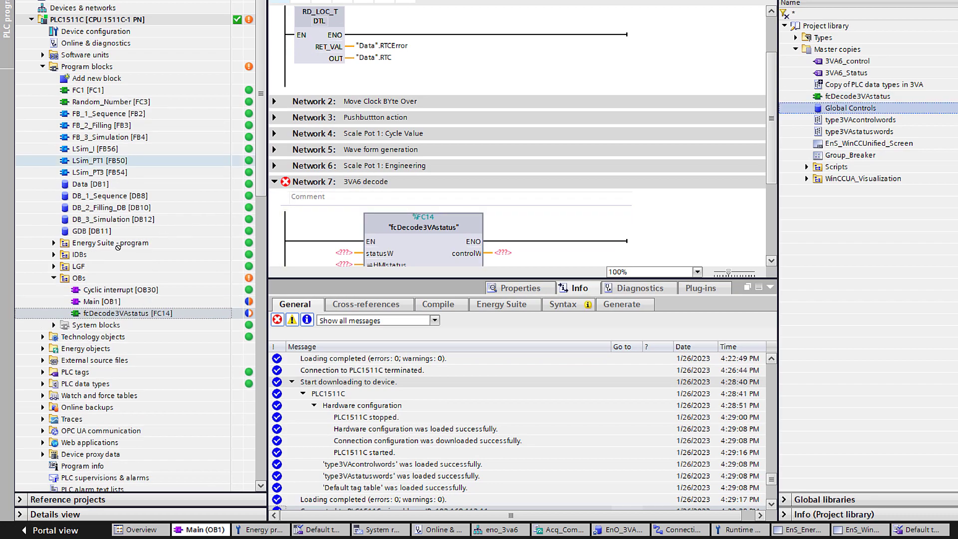
{"action": "left_click_drag", "start_coordinate": [117, 247], "coordinate": [81, 280]}
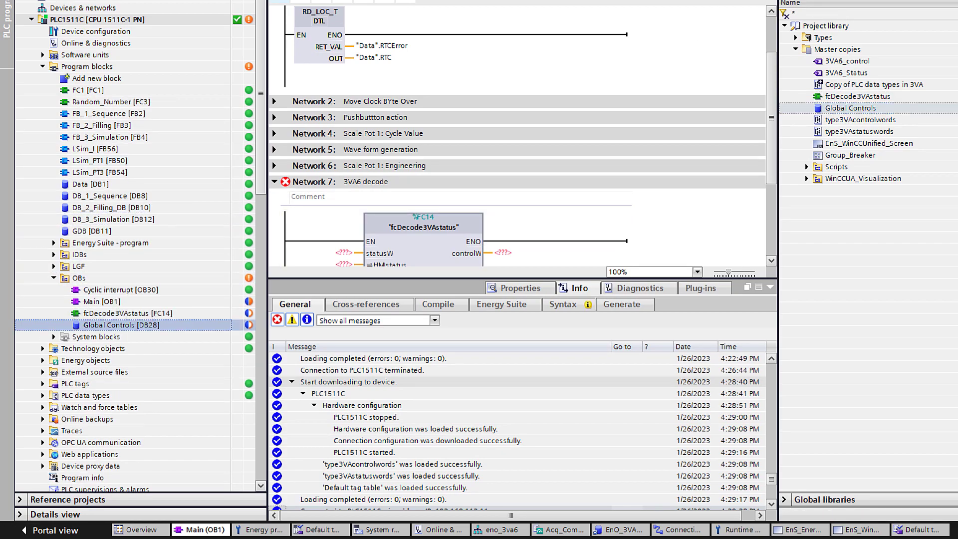
{"action": "left_click", "coordinate": [953, 2]}
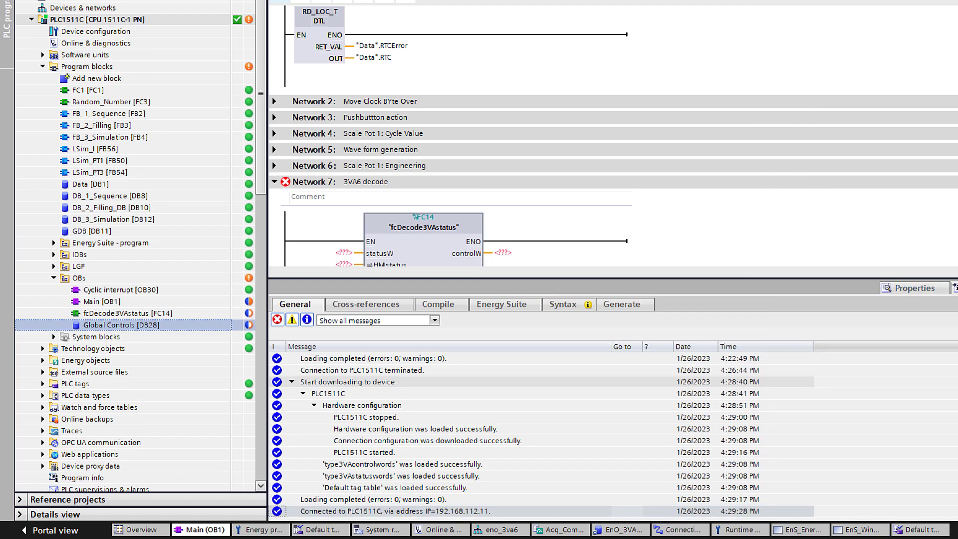
{"action": "left_click", "coordinate": [956, 288]}
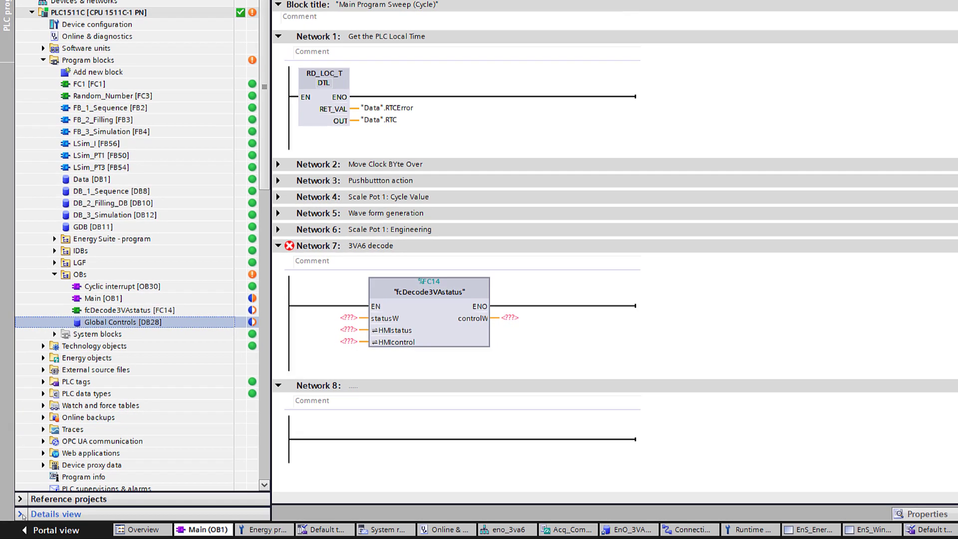
Step: Connect Global Controls EnO_3VA_status and EnO_3VA_control to the HMIstatus and HMIcontrol inputs
{"action": "left_click", "coordinate": [22, 514]}
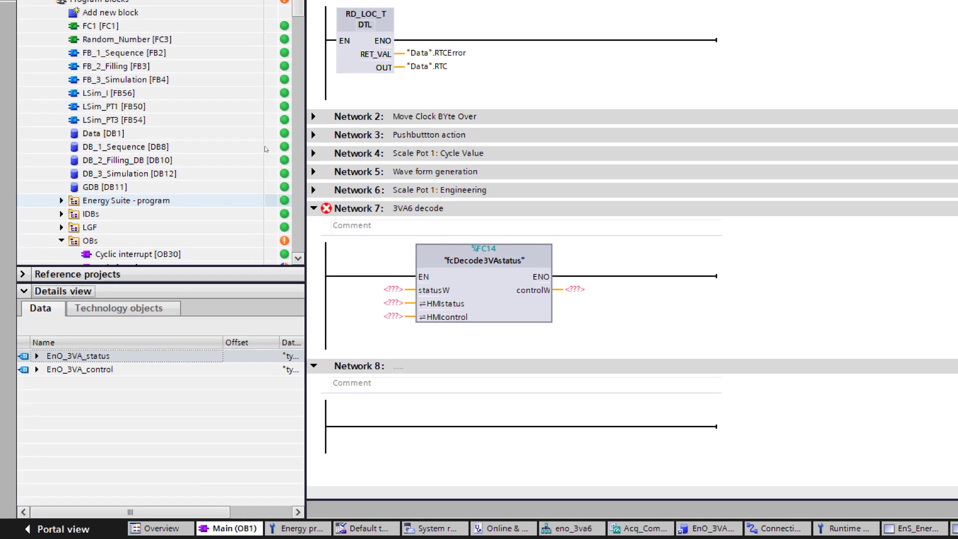
{"action": "scroll", "coordinate": [143, 199], "scroll_direction": "down", "scroll_amount": 3}
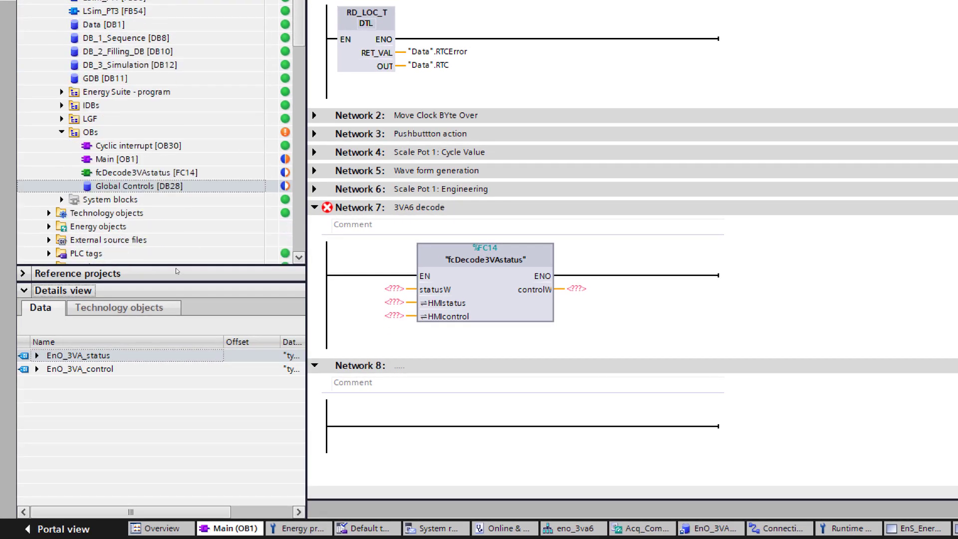
{"action": "left_click", "coordinate": [37, 355]}
{"action": "left_click", "coordinate": [37, 356]}
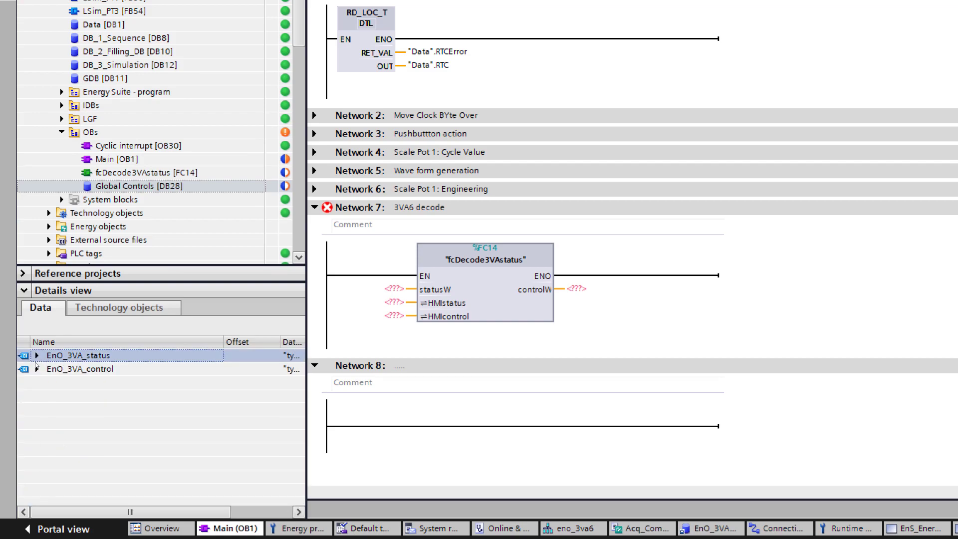
{"action": "left_click_drag", "start_coordinate": [75, 355], "coordinate": [372, 309]}
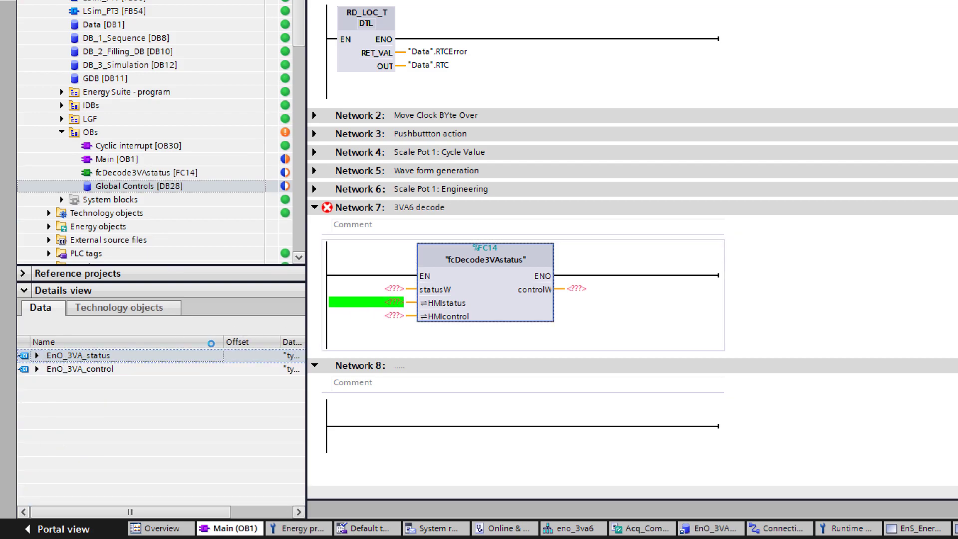
{"action": "left_click_drag", "start_coordinate": [60, 369], "coordinate": [388, 329]}
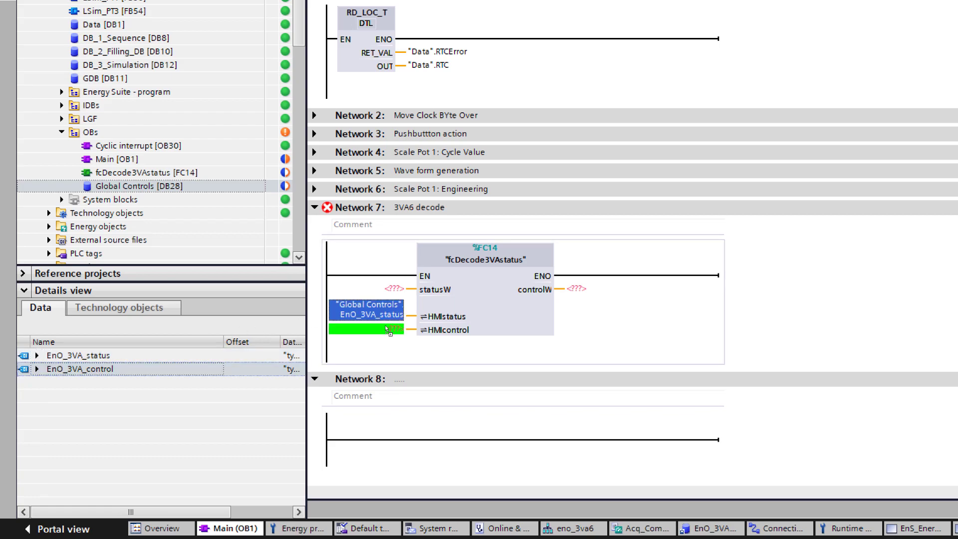
Step: Assign Default tag table tags 3VA6_Status to statusW and 3VA6_control to controlW
{"action": "left_click", "coordinate": [393, 290]}
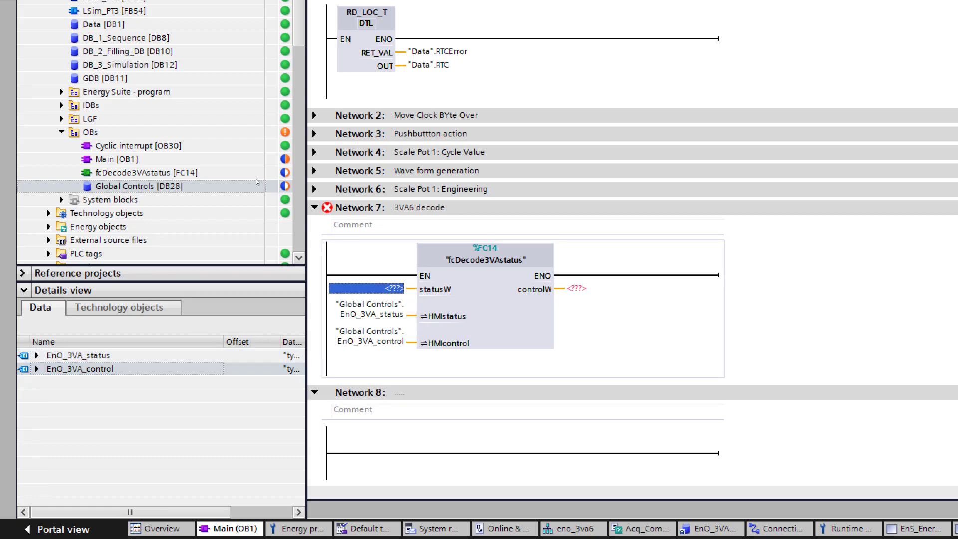
{"action": "left_click", "coordinate": [61, 132]}
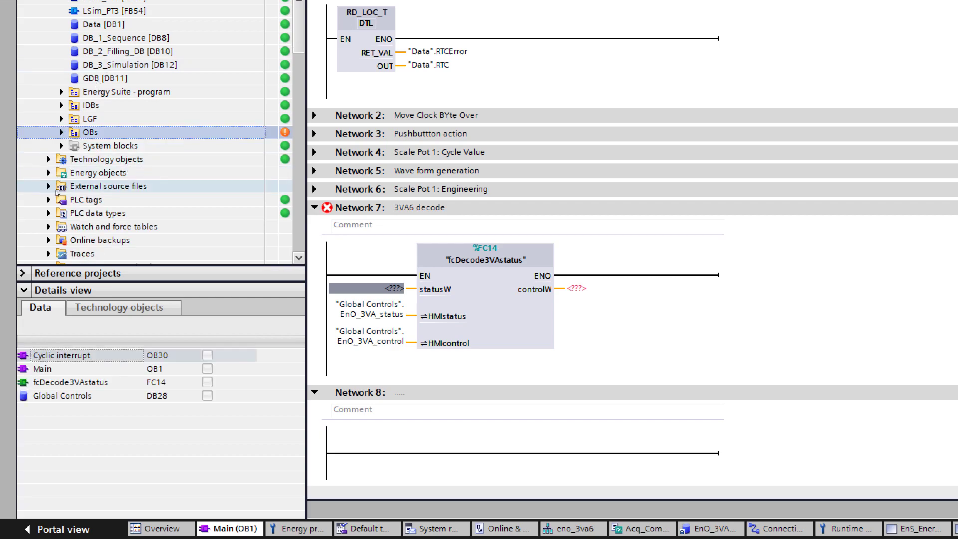
{"action": "left_click", "coordinate": [49, 200]}
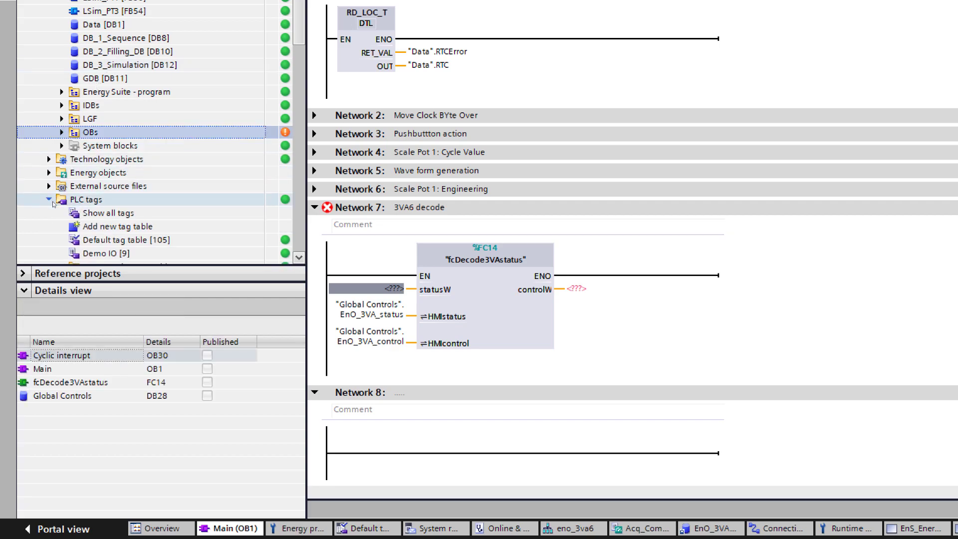
{"action": "left_click", "coordinate": [110, 242]}
{"action": "scroll", "coordinate": [112, 244], "scroll_direction": "down", "scroll_amount": 1}
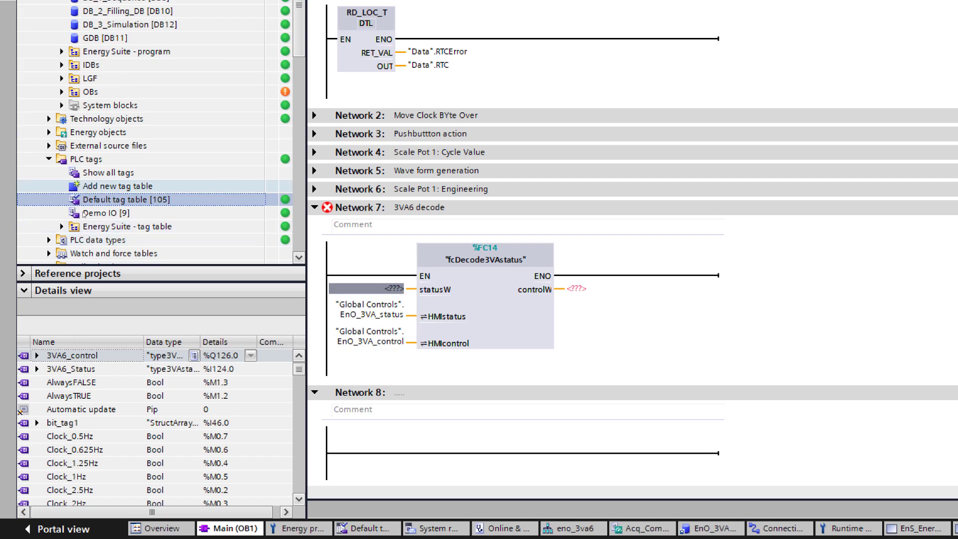
{"action": "left_click_drag", "start_coordinate": [86, 355], "coordinate": [385, 282]}
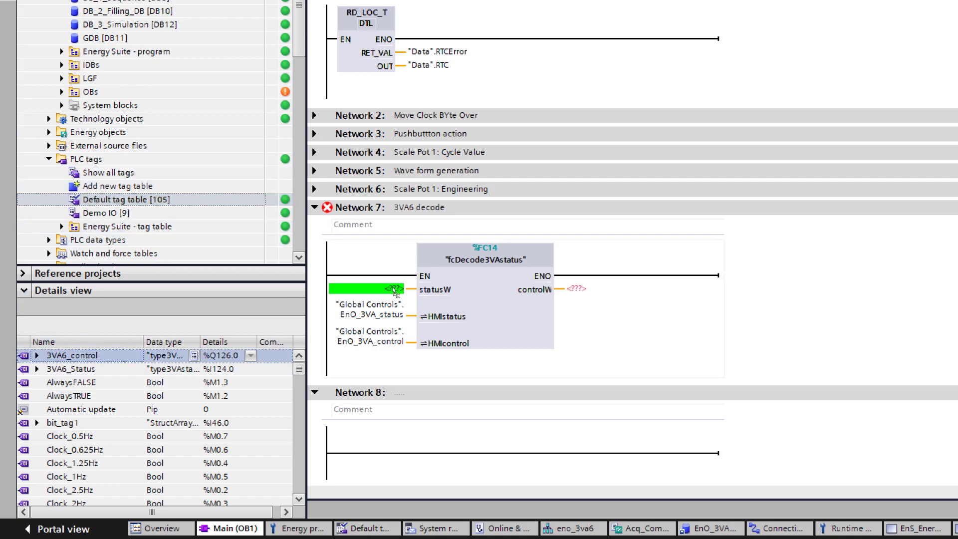
{"action": "left_click_drag", "start_coordinate": [569, 285], "coordinate": [579, 293]}
{"action": "left_click_drag", "start_coordinate": [69, 371], "coordinate": [389, 290]}
{"action": "left_click", "coordinate": [476, 295]}
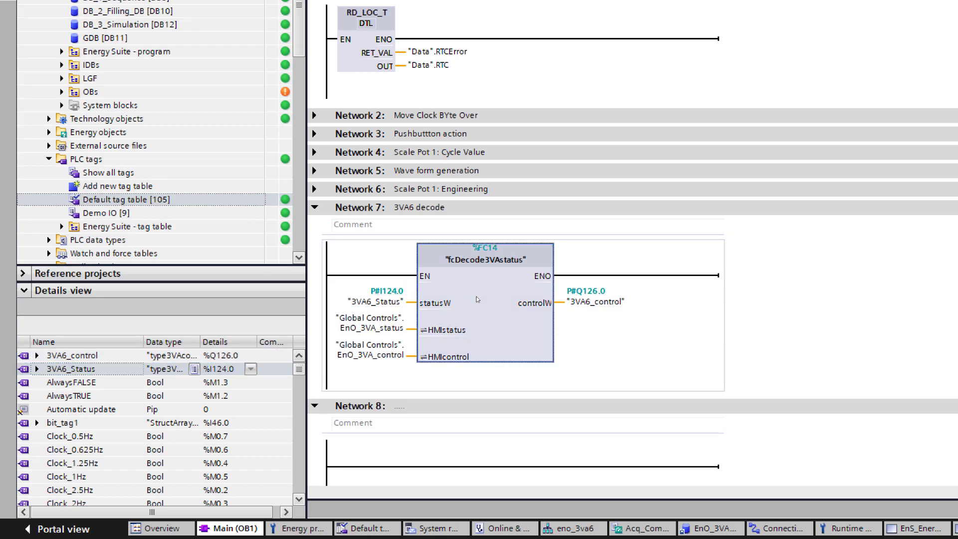
{"action": "scroll", "coordinate": [258, 39], "scroll_direction": "up", "scroll_amount": 4}
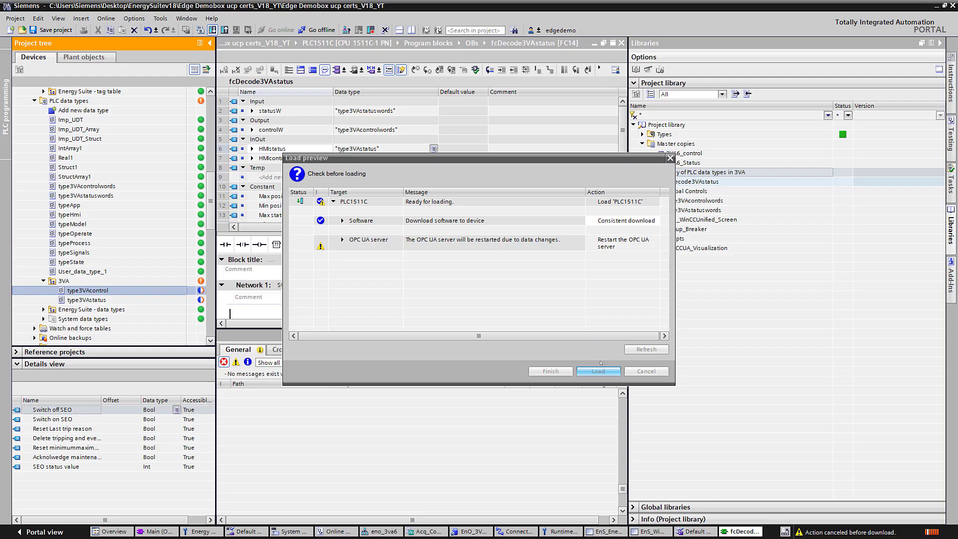
Step: Download Global Controls, fcDecode3VAstatus and Main to PLC1511C and collapse the Inspector window
{"action": "left_click", "coordinate": [598, 370]}
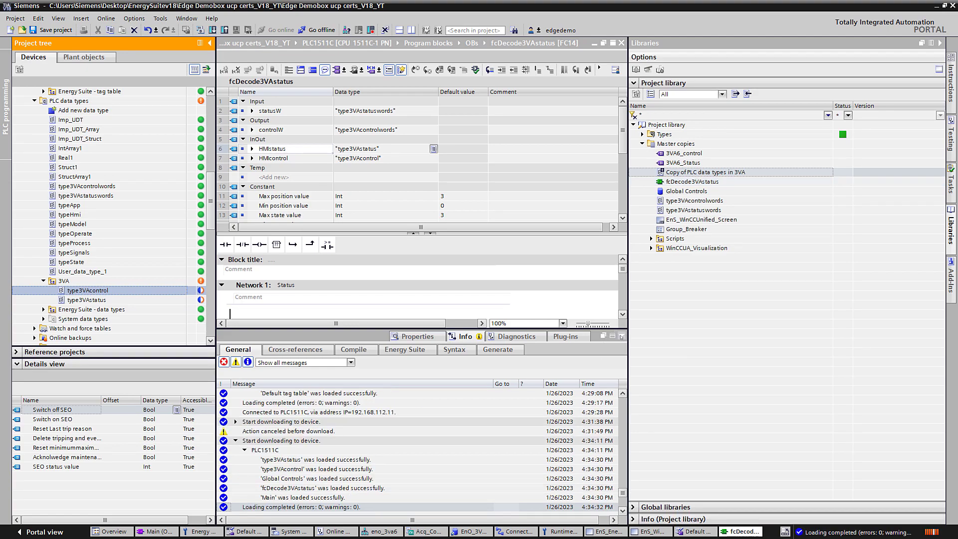
{"action": "left_click", "coordinate": [621, 335]}
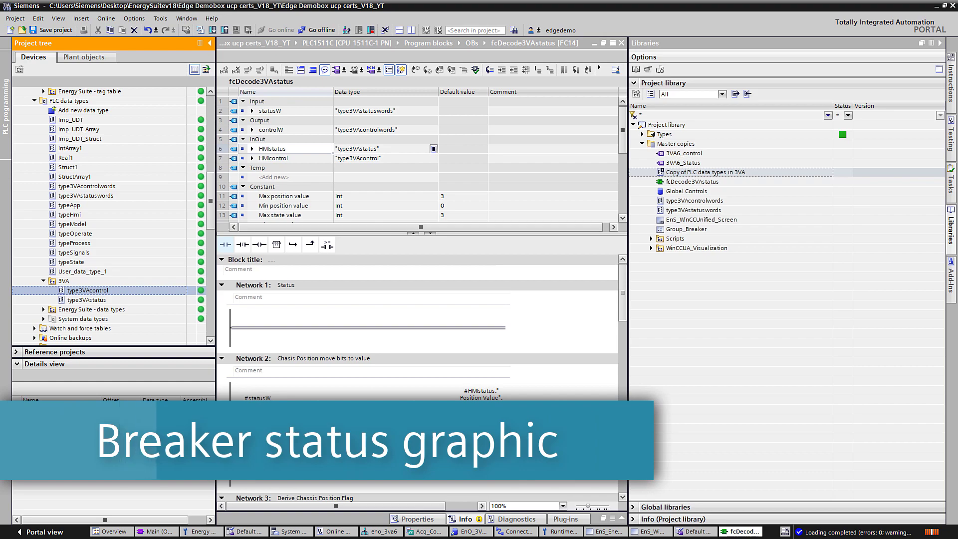
Step: Place the Group_Breaker master copy on EnS_WinCCUnified_Screen beside the top-left menu
{"action": "left_click", "coordinate": [652, 532]}
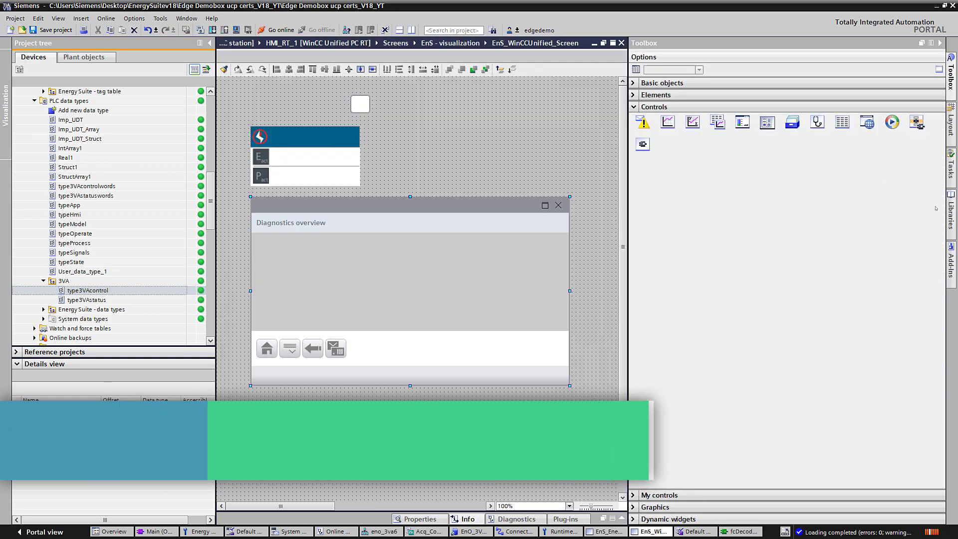
{"action": "left_click", "coordinate": [950, 215]}
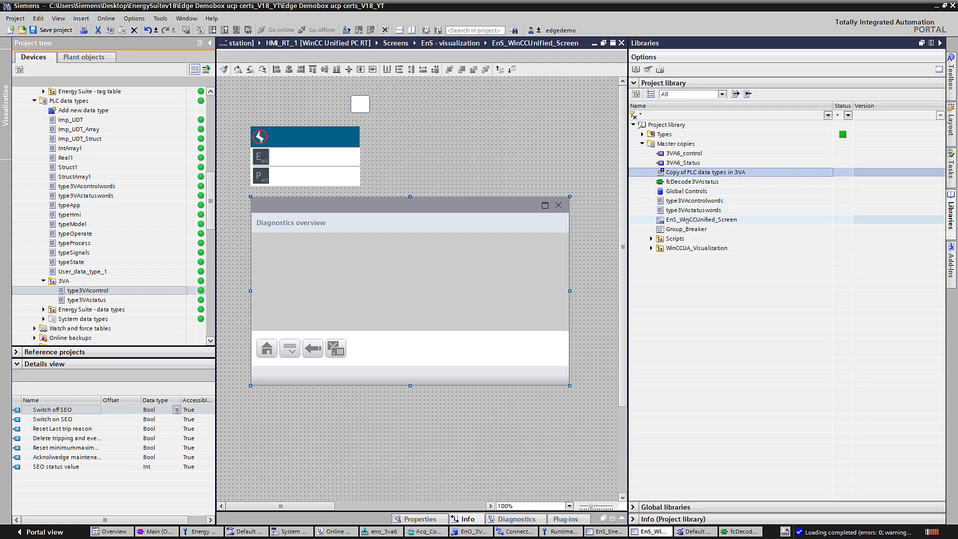
{"action": "left_click_drag", "start_coordinate": [686, 228], "coordinate": [475, 167]}
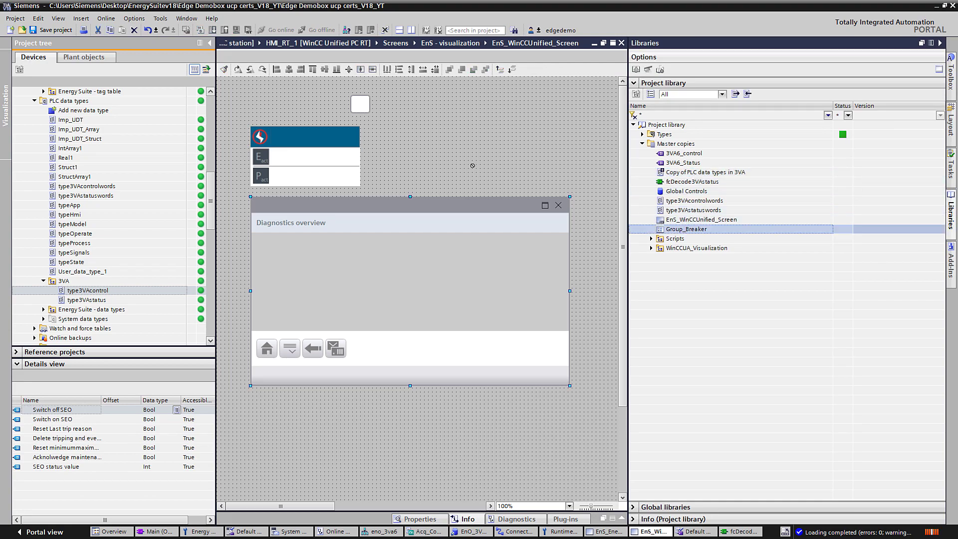
{"action": "left_click_drag", "start_coordinate": [406, 142], "coordinate": [248, 86]}
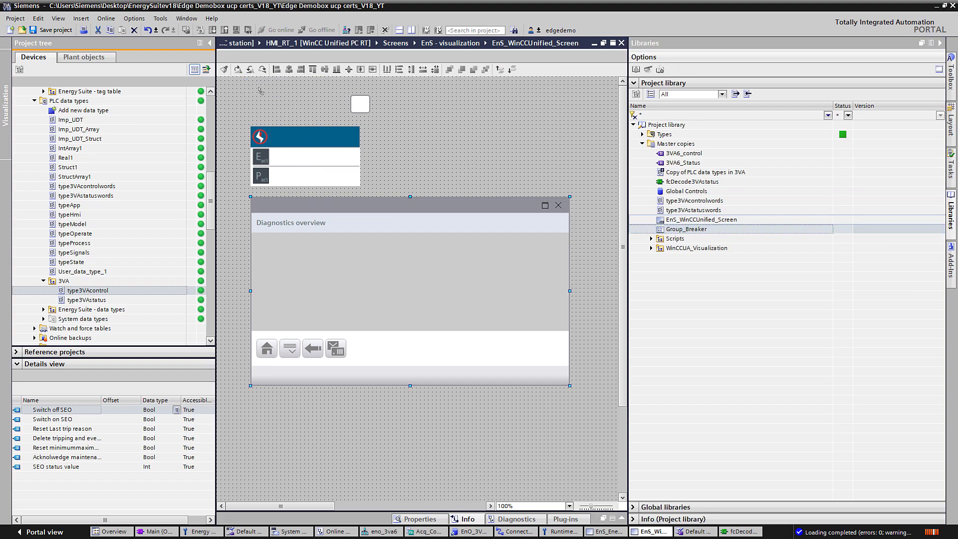
{"action": "left_click_drag", "start_coordinate": [388, 105], "coordinate": [384, 141]}
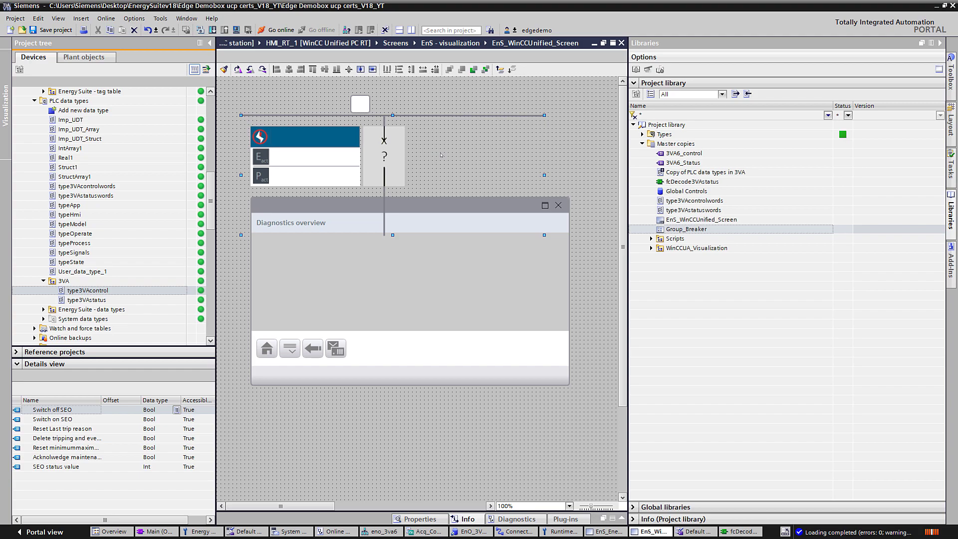
{"action": "scroll", "coordinate": [70, 149], "scroll_direction": "up", "scroll_amount": 8}
Step: Fully recompile the HMI_RT_1 software under the fieldpg1 PC station
{"action": "left_click", "coordinate": [44, 112]}
{"action": "scroll", "coordinate": [44, 112], "scroll_direction": "up", "scroll_amount": 2}
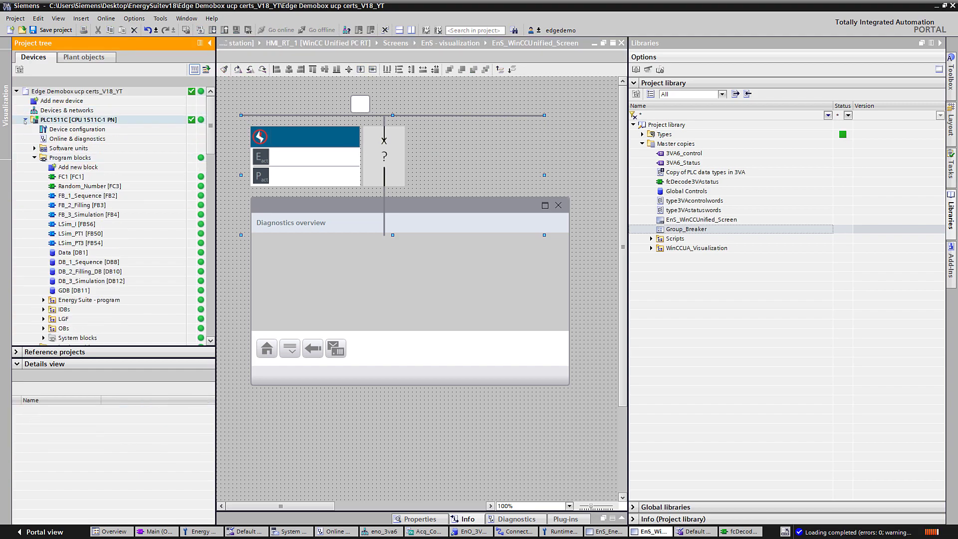
{"action": "left_click", "coordinate": [25, 120]}
{"action": "left_click", "coordinate": [26, 138]}
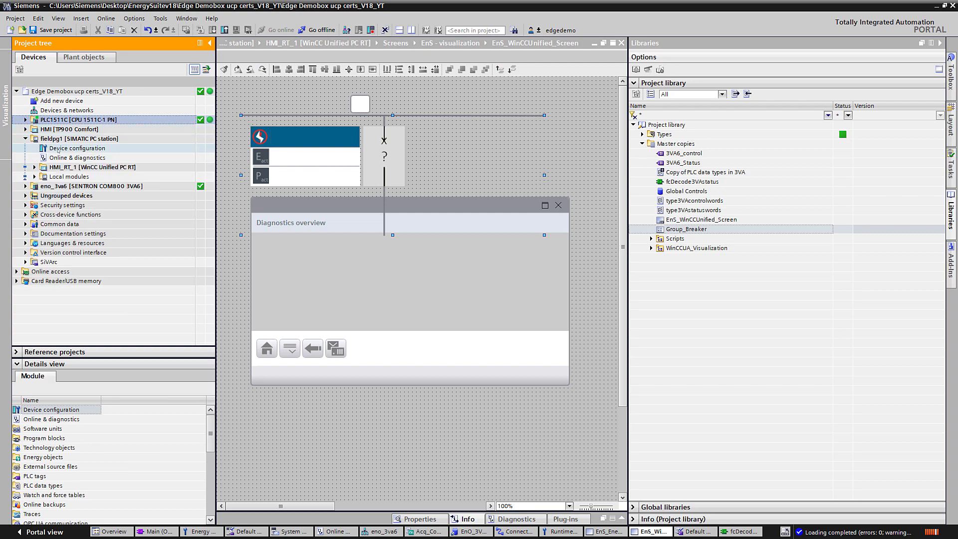
{"action": "left_click", "coordinate": [75, 167]}
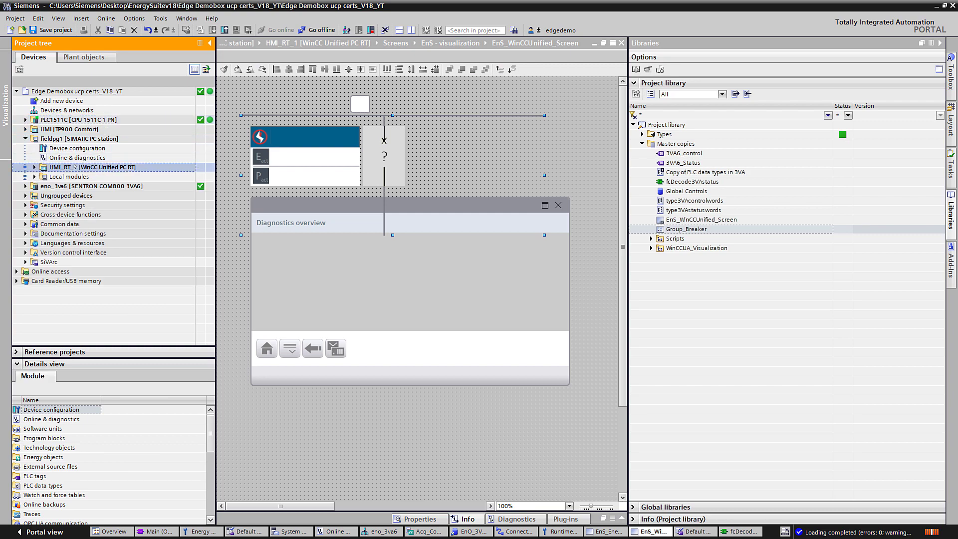
{"action": "right_click", "coordinate": [110, 172]}
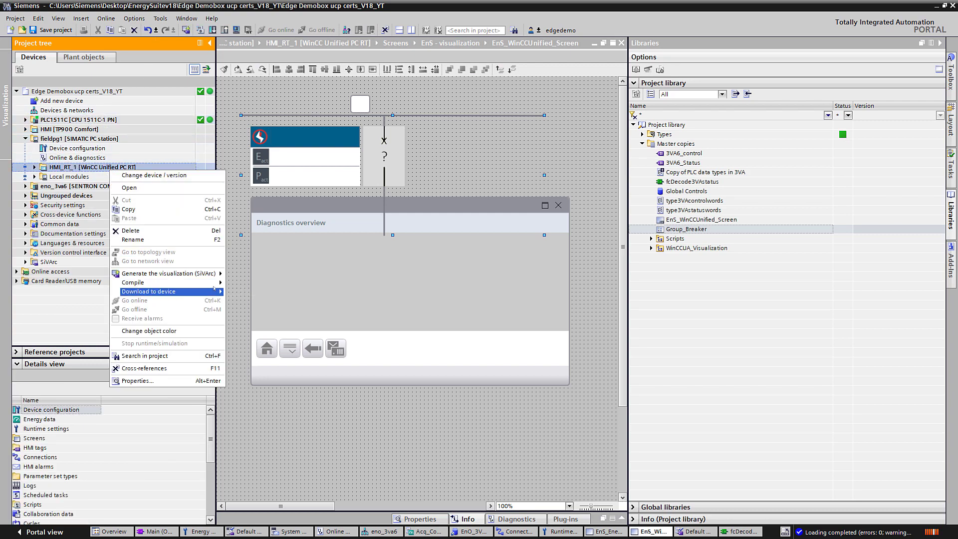
{"action": "mouse_move", "coordinate": [215, 282]}
{"action": "left_click", "coordinate": [250, 291]}
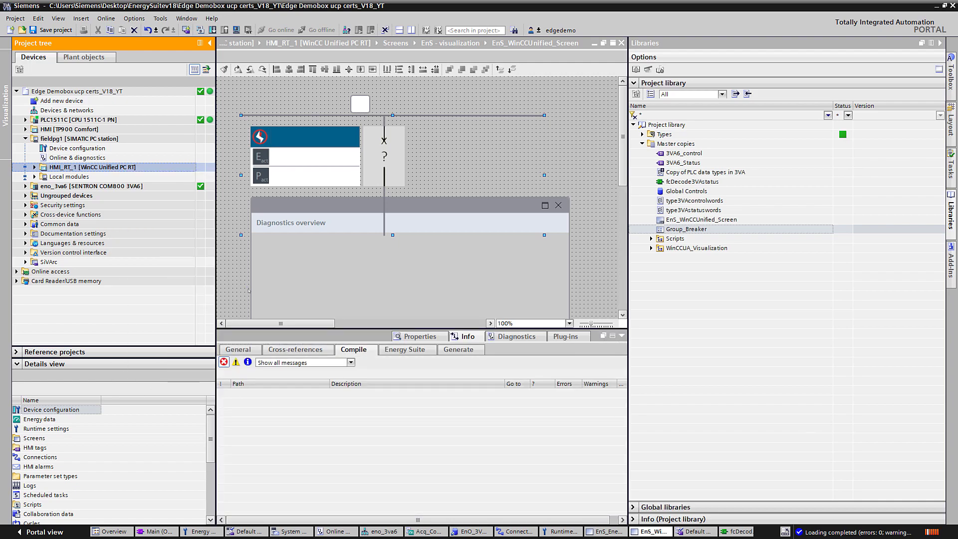
Step: Bring the Diagnostics overview to the front of the screen's layering
{"action": "left_click", "coordinate": [370, 263]}
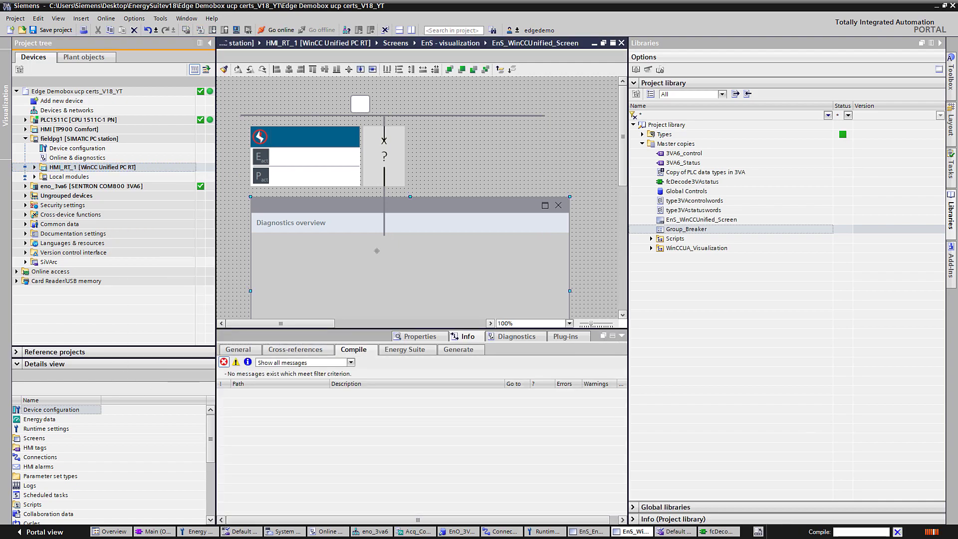
{"action": "right_click", "coordinate": [409, 209]}
{"action": "mouse_move", "coordinate": [509, 296]}
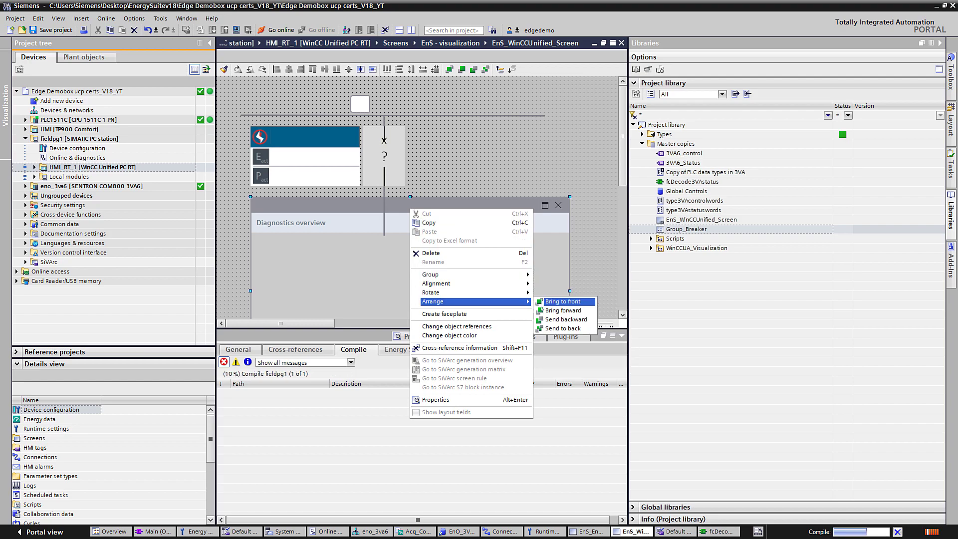
{"action": "left_click", "coordinate": [554, 302]}
{"action": "left_click", "coordinate": [483, 173]}
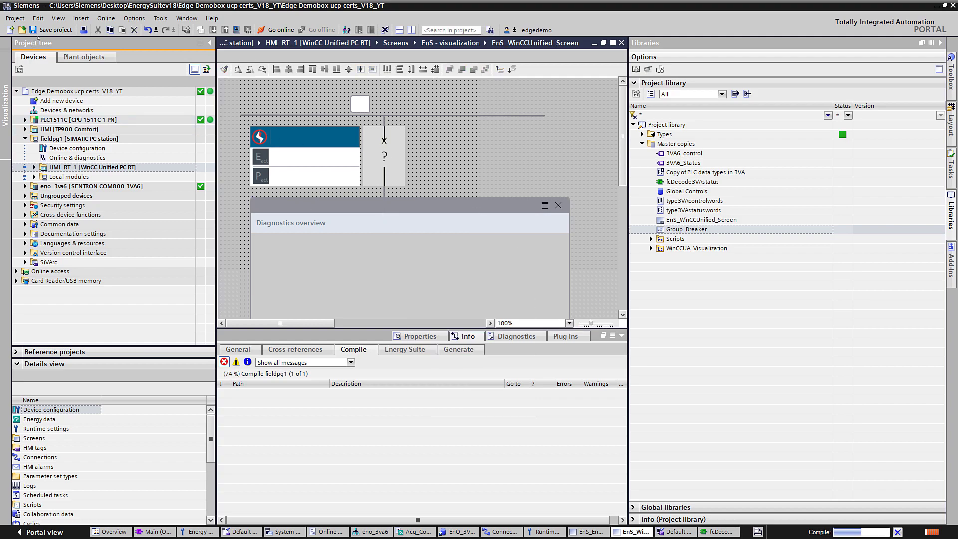
{"action": "left_click", "coordinate": [111, 167]}
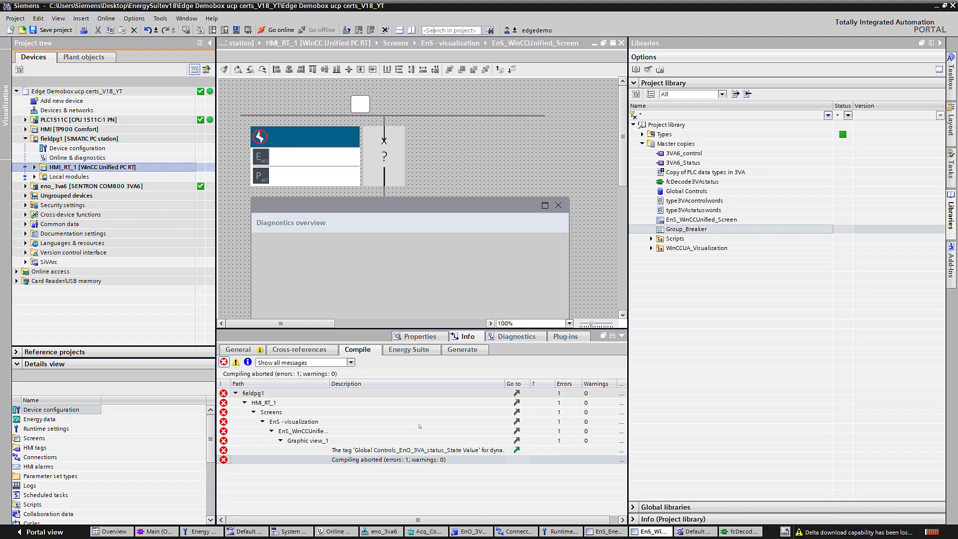
Step: Jump to the erroring Graphic view_1 and inspect its tag binding, cancelling the tag browser
{"action": "left_click", "coordinate": [517, 450]}
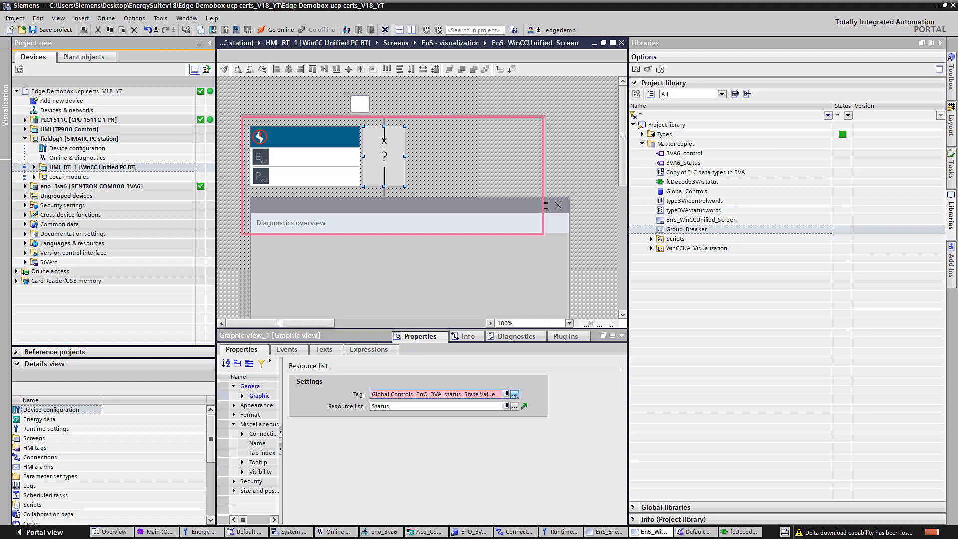
{"action": "left_click", "coordinate": [515, 395]}
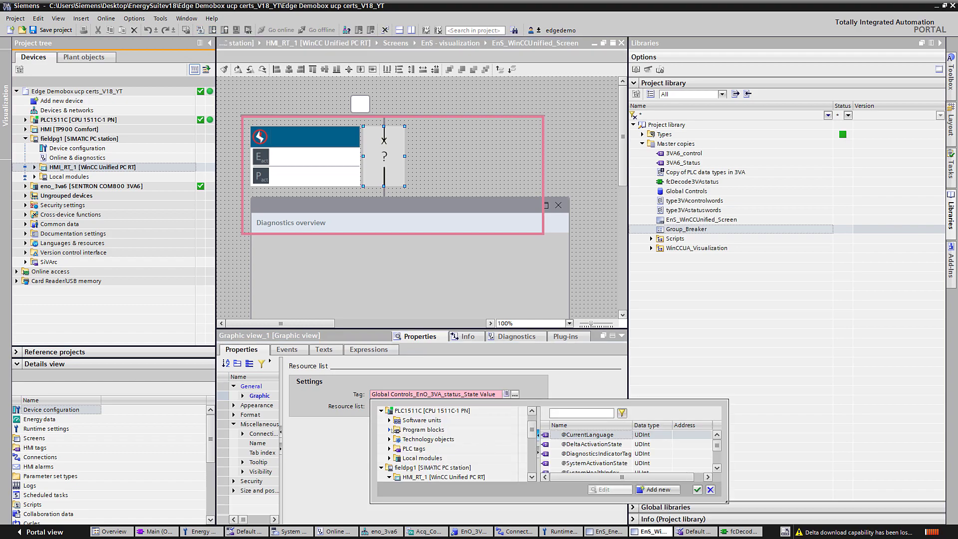
{"action": "left_click", "coordinate": [392, 430]}
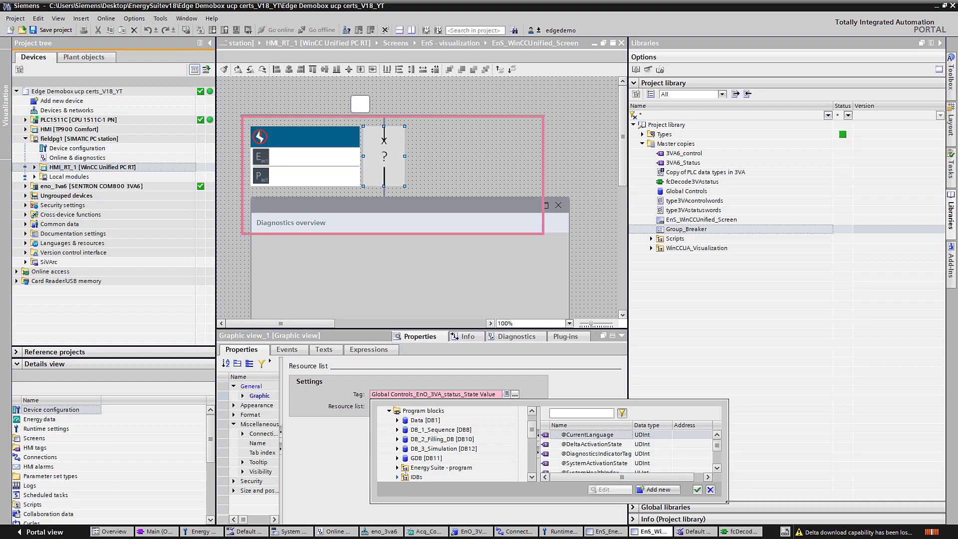
{"action": "left_click", "coordinate": [426, 459]}
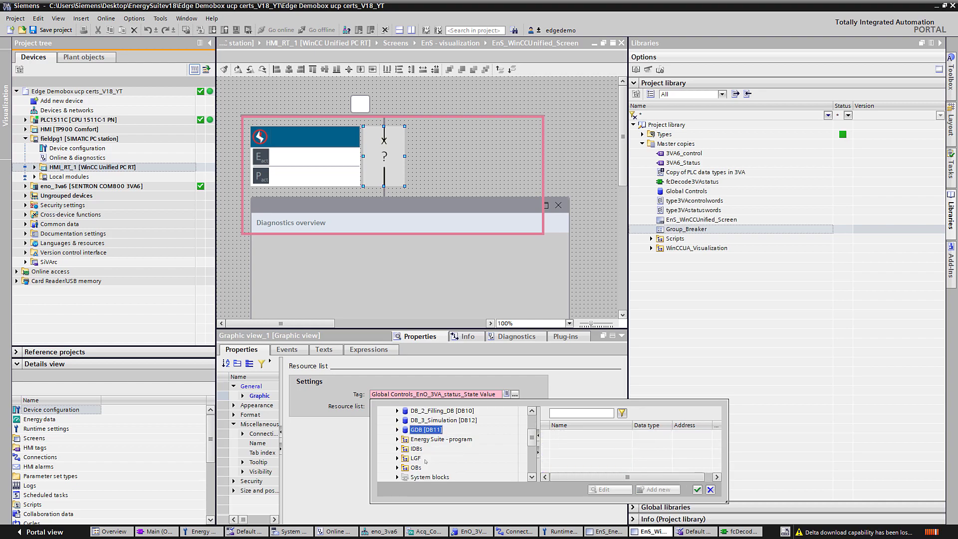
{"action": "scroll", "coordinate": [421, 455], "scroll_direction": "up", "scroll_amount": 1}
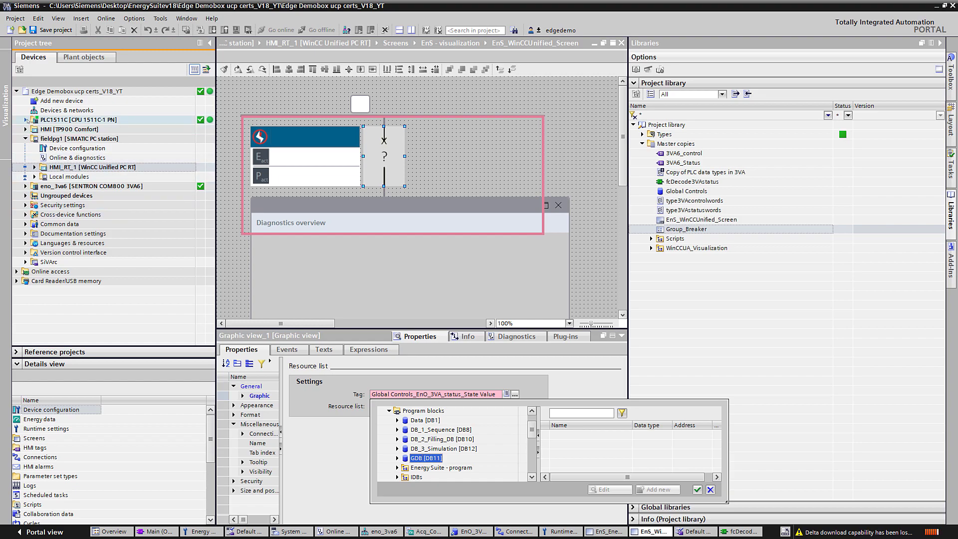
{"action": "left_click", "coordinate": [26, 120]}
Step: Expand PLC1511C > Program blocks in the project tree
{"action": "left_click", "coordinate": [26, 120]}
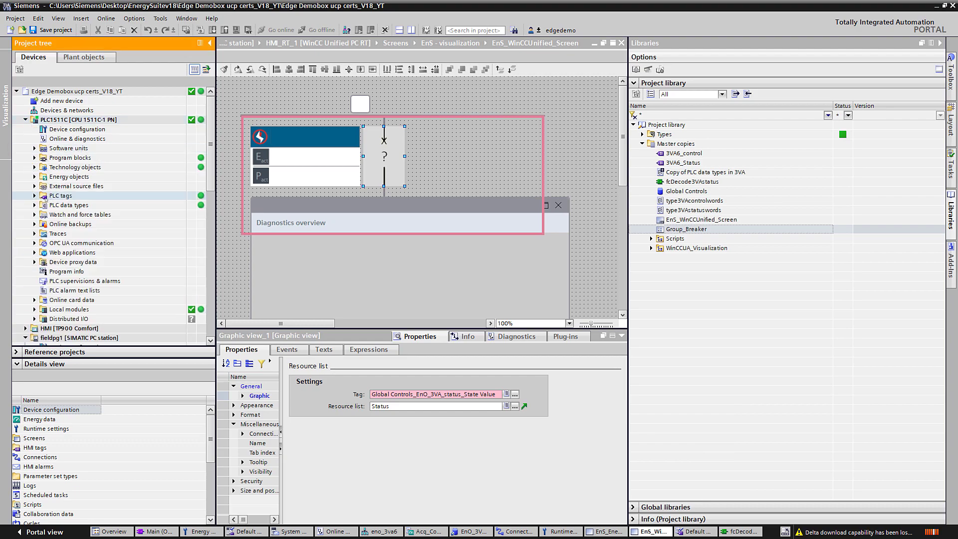
{"action": "left_click", "coordinate": [34, 158]}
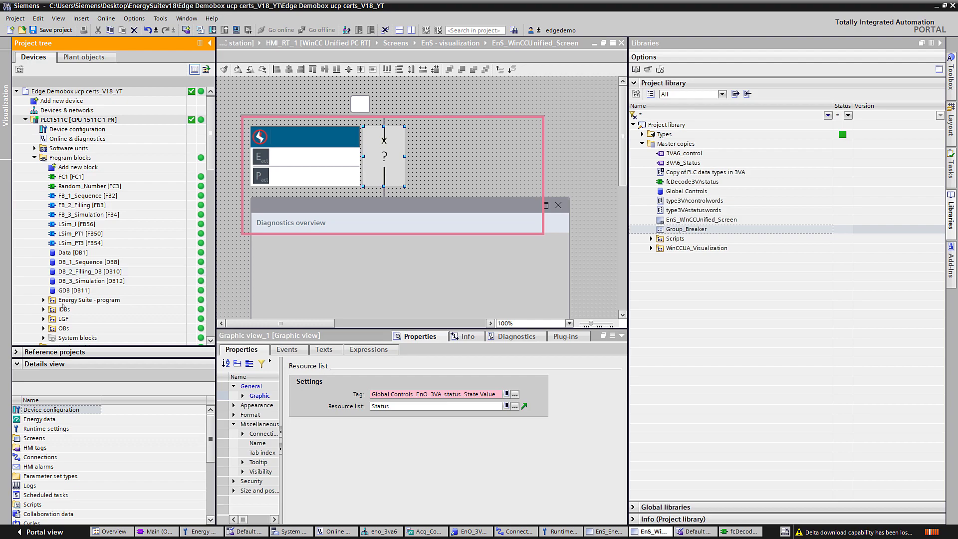
{"action": "scroll", "coordinate": [52, 328], "scroll_direction": "down", "scroll_amount": 1}
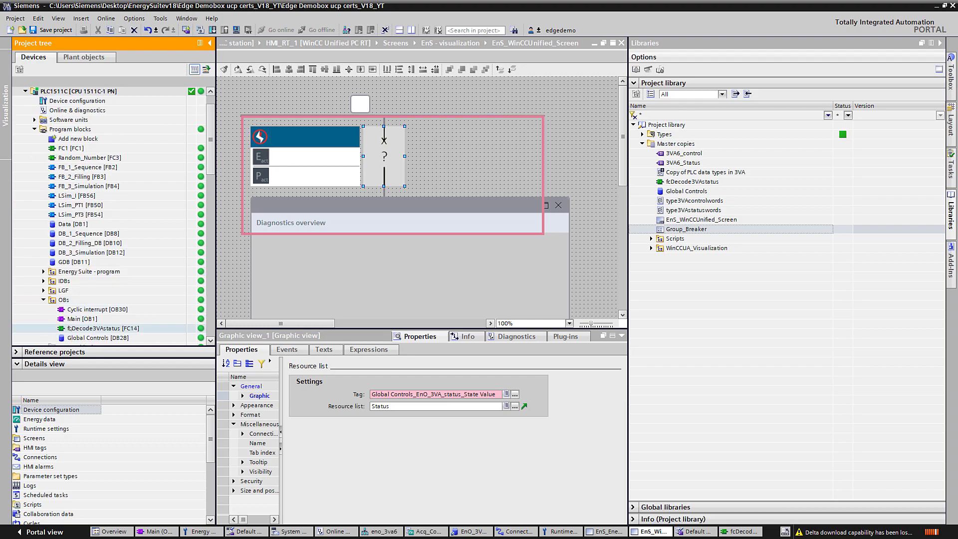
Step: Check in Main [OB1] Network 7 which Global Controls tag feeds HMIstatus, then return to EnS_WinCCUnified_Screen
{"action": "double_click", "coordinate": [82, 319]}
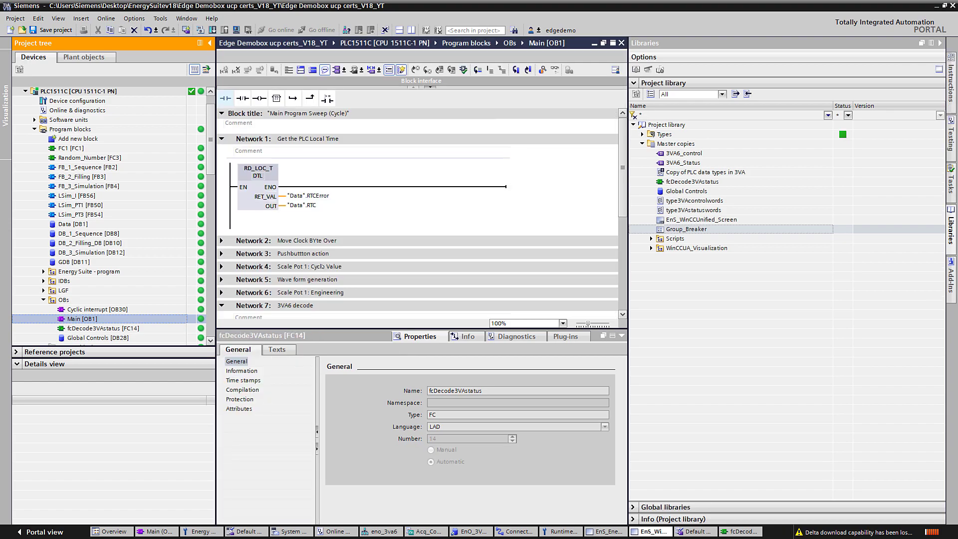
{"action": "scroll", "coordinate": [317, 257], "scroll_direction": "down", "scroll_amount": 5}
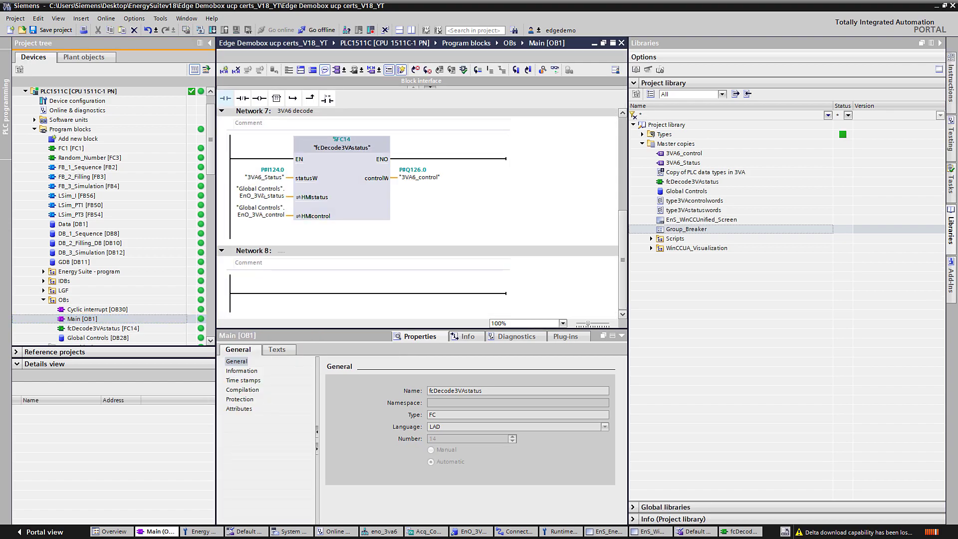
{"action": "left_click", "coordinate": [259, 195]}
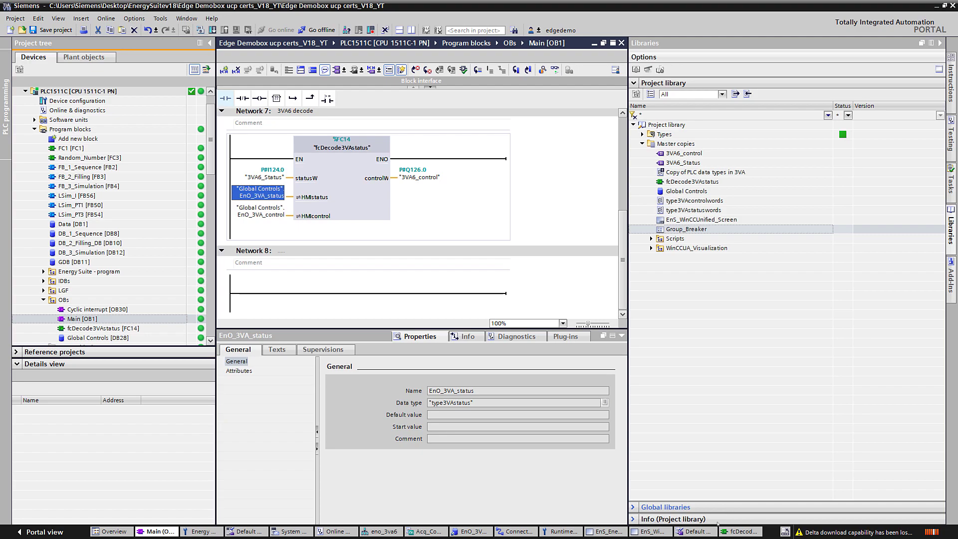
{"action": "left_click", "coordinate": [651, 531]}
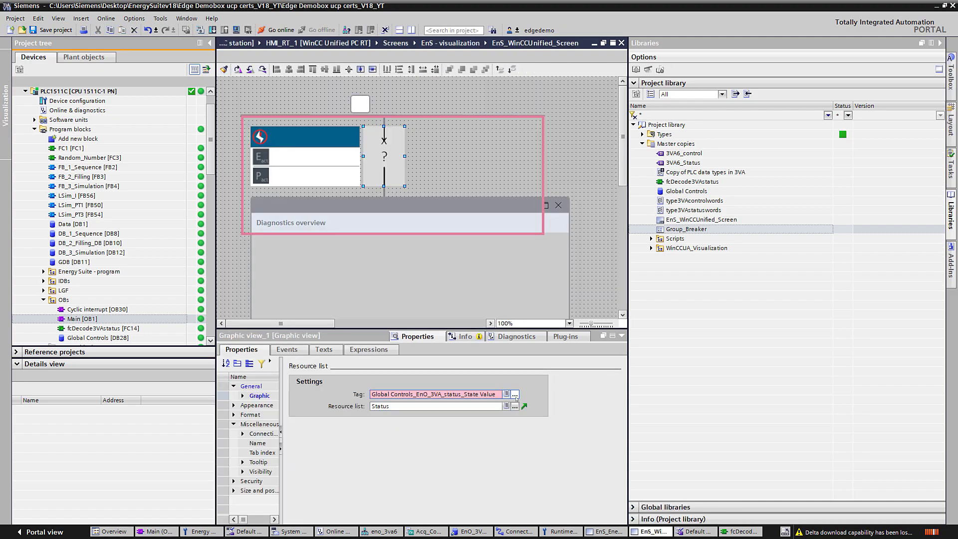
{"action": "left_click", "coordinate": [515, 394]}
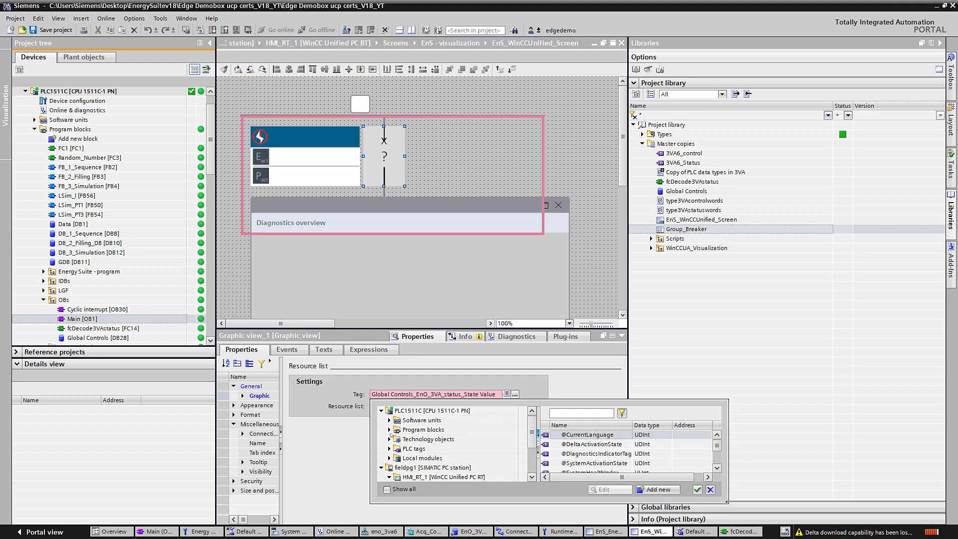
Step: Set Graphic view_1's tag to State Value under Global Controls [DB28] > EnO_3VA_status
{"action": "left_click", "coordinate": [389, 430]}
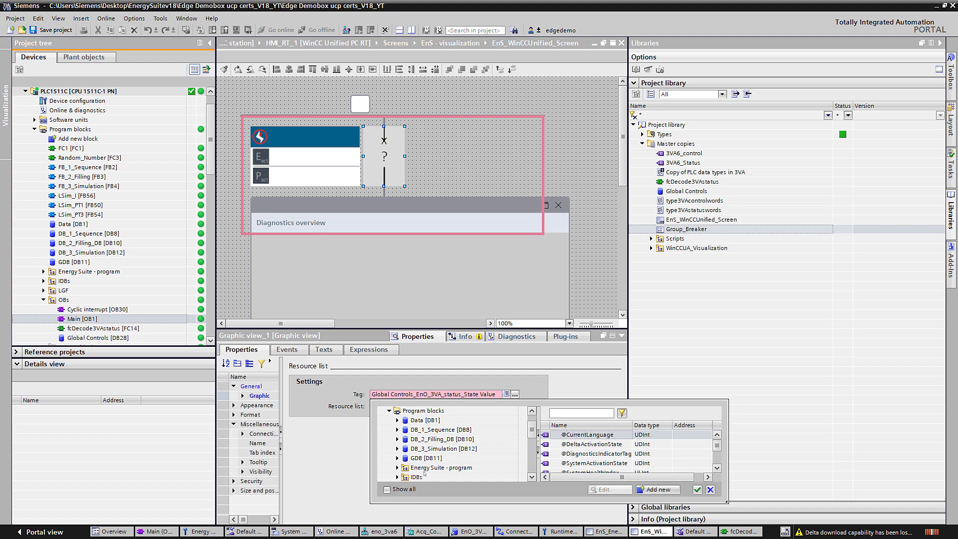
{"action": "scroll", "coordinate": [424, 474], "scroll_direction": "down", "scroll_amount": 1}
{"action": "left_click", "coordinate": [398, 467]}
{"action": "left_click", "coordinate": [427, 467]}
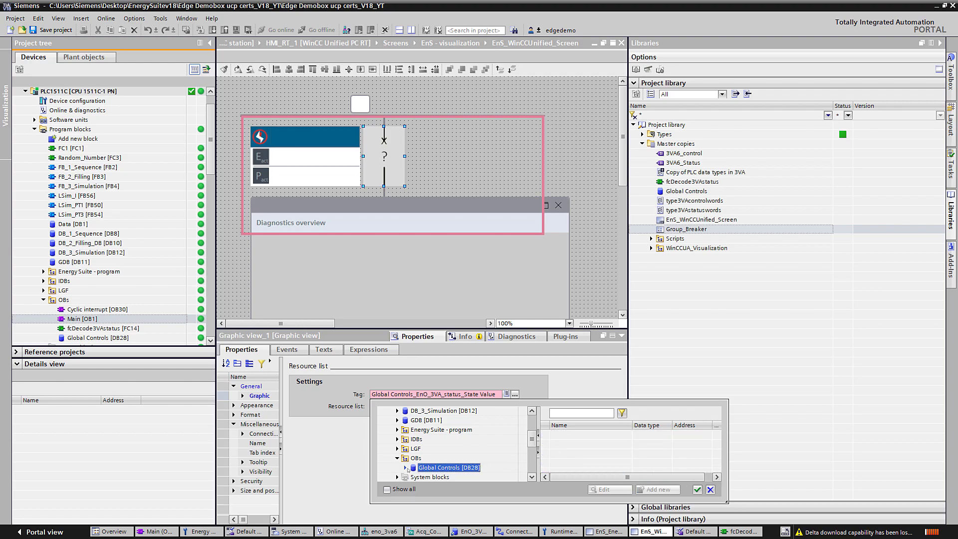
{"action": "left_click", "coordinate": [405, 467]}
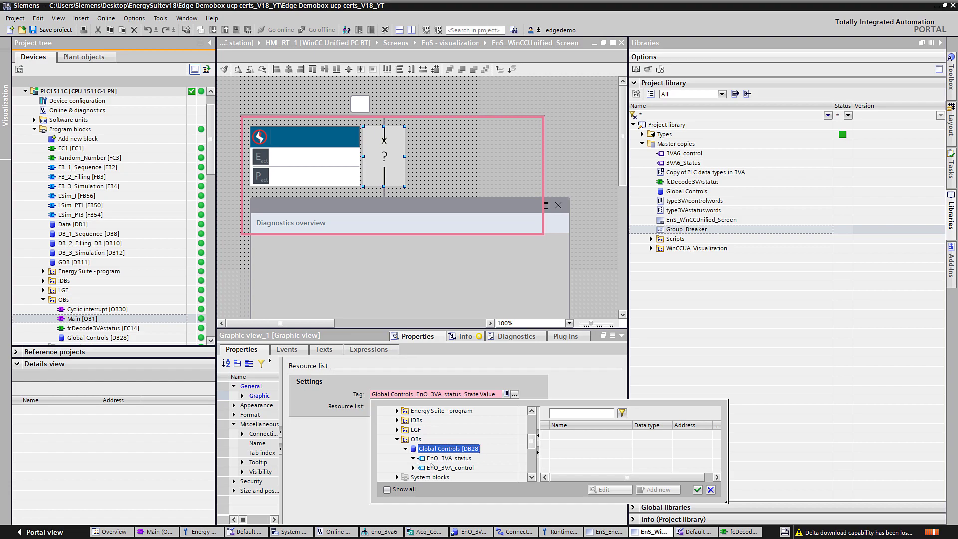
{"action": "left_click", "coordinate": [426, 459]}
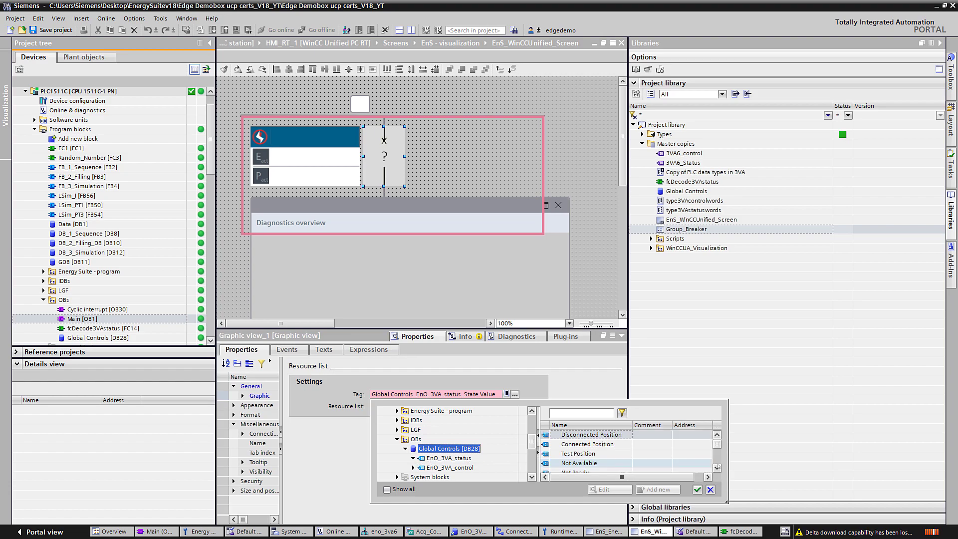
{"action": "scroll", "coordinate": [629, 452], "scroll_direction": "down", "scroll_amount": 5}
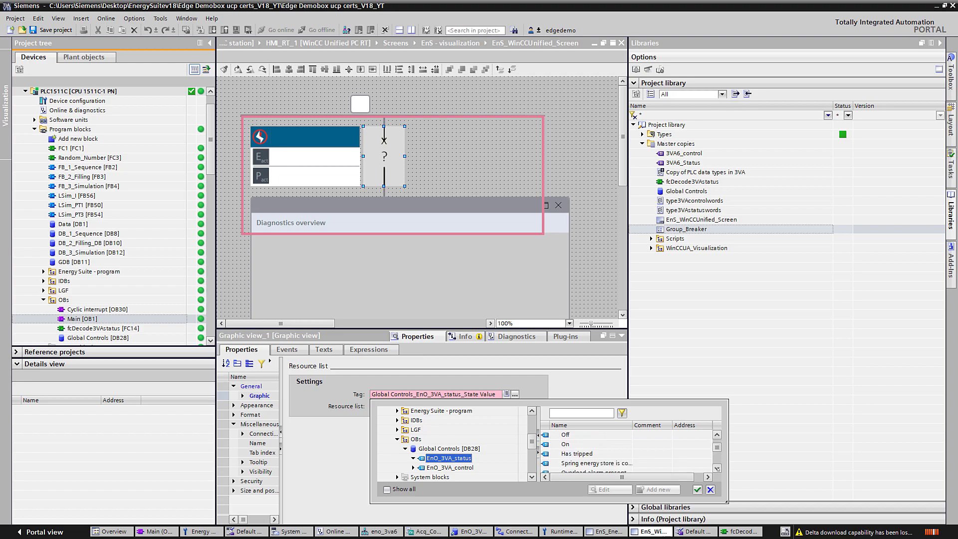
{"action": "scroll", "coordinate": [628, 452], "scroll_direction": "down", "scroll_amount": 4}
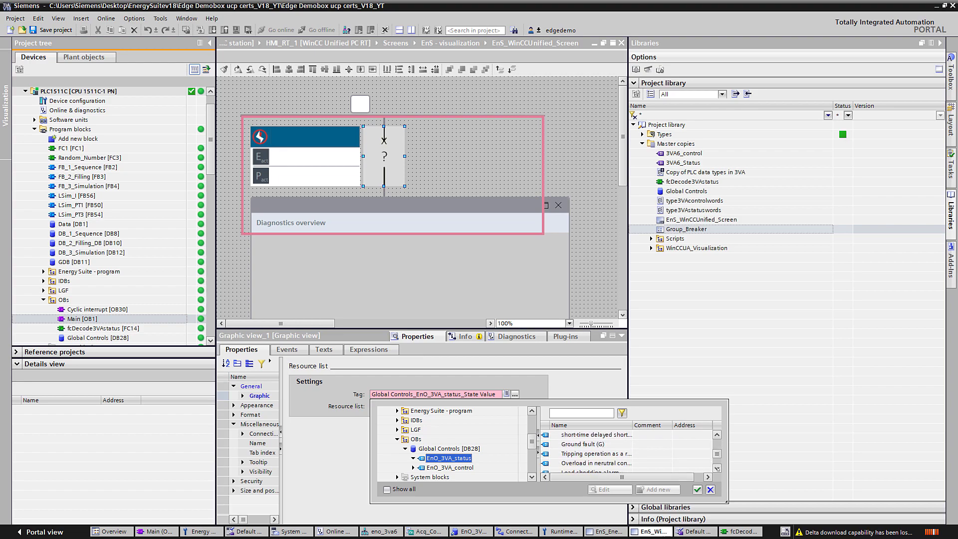
{"action": "scroll", "coordinate": [684, 469], "scroll_direction": "down", "scroll_amount": 1}
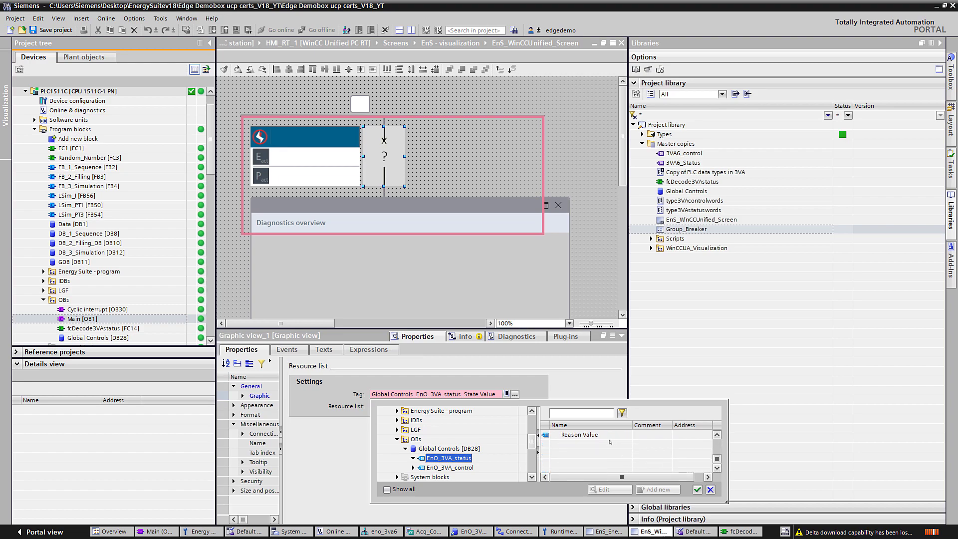
{"action": "scroll", "coordinate": [701, 442], "scroll_direction": "up", "scroll_amount": 2}
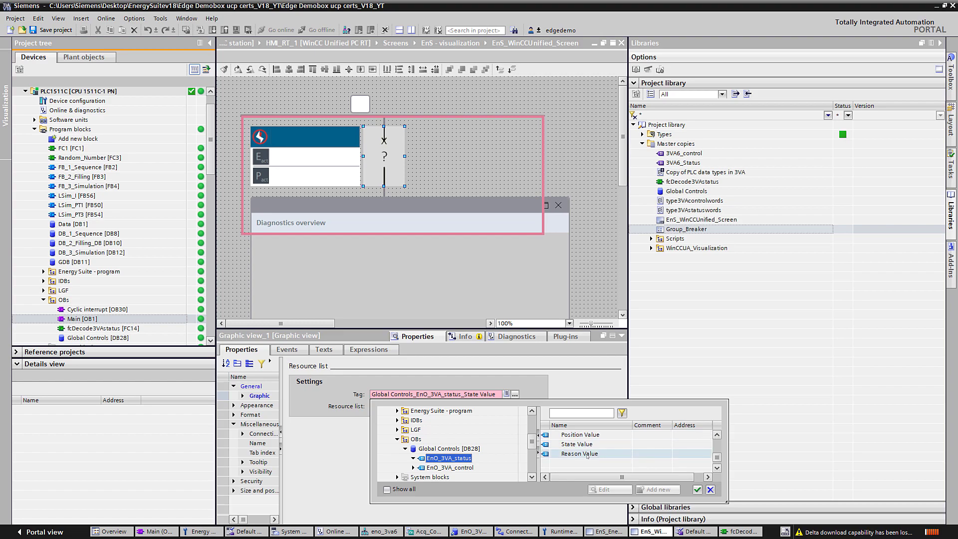
{"action": "left_click", "coordinate": [590, 446]}
{"action": "left_click", "coordinate": [697, 490]}
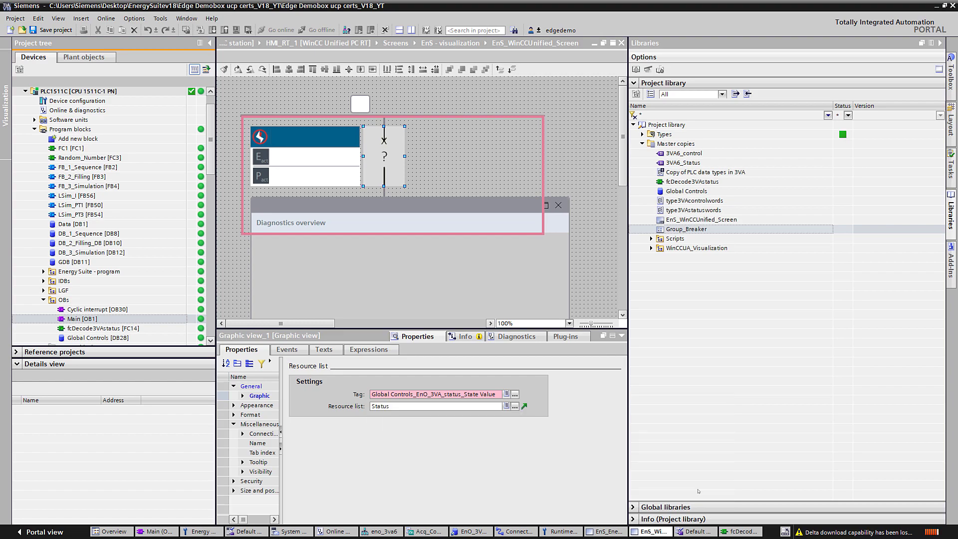
Step: Review the Status resource list graphics, then select HMI_RT_1 [WinCC Unified PC RT] in the project tree
{"action": "left_click", "coordinate": [514, 406]}
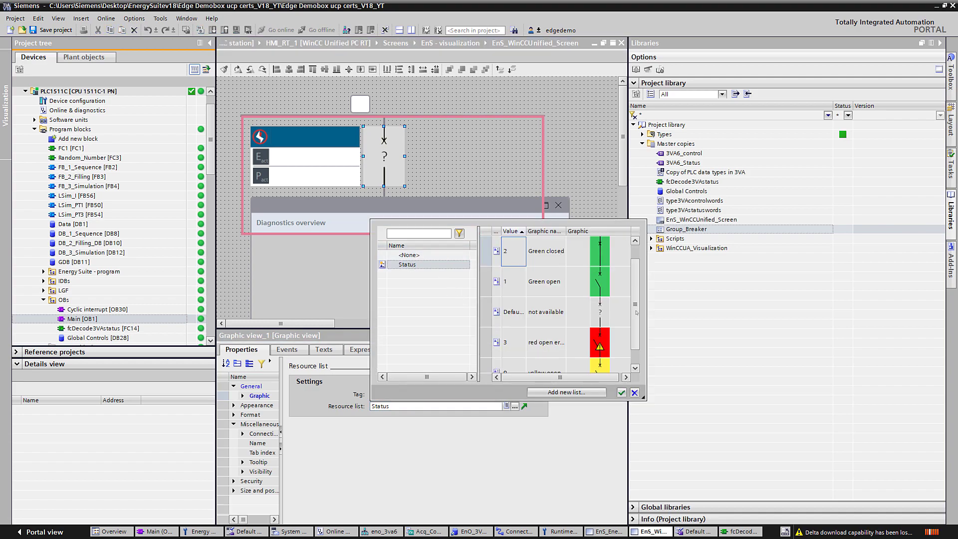
{"action": "scroll", "coordinate": [562, 334], "scroll_direction": "down", "scroll_amount": 3}
{"action": "left_click", "coordinate": [253, 270]}
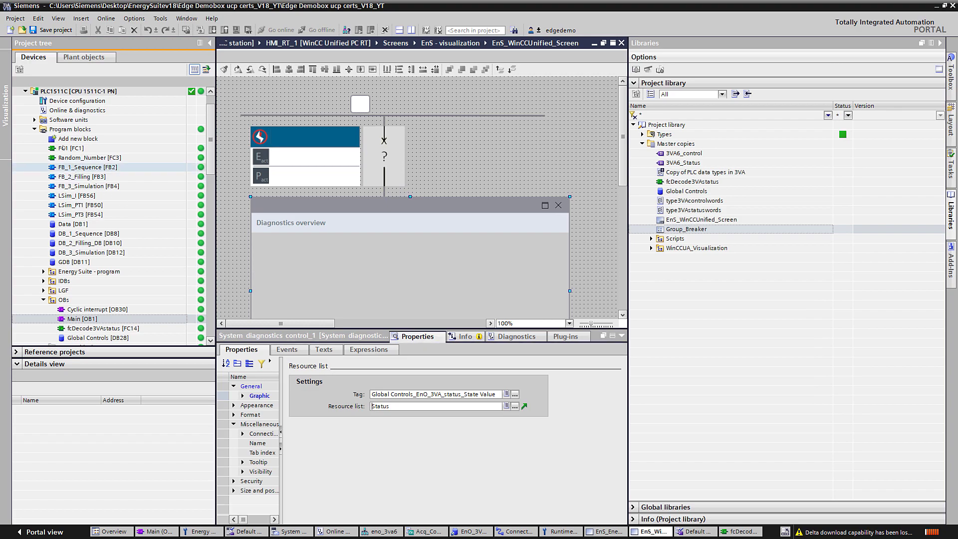
{"action": "left_click", "coordinate": [98, 260]}
{"action": "scroll", "coordinate": [98, 264], "scroll_direction": "down", "scroll_amount": 6}
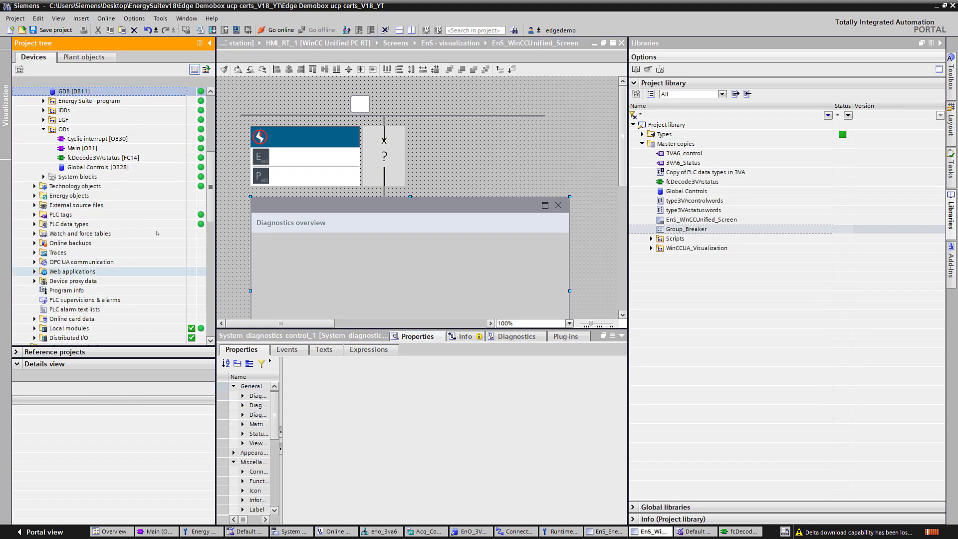
{"action": "scroll", "coordinate": [152, 237], "scroll_direction": "down", "scroll_amount": 10}
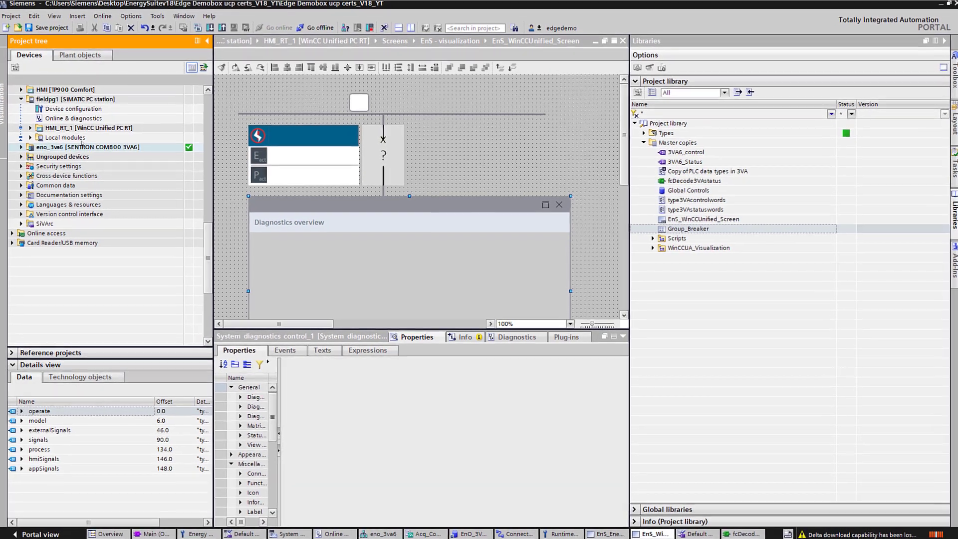
{"action": "left_click", "coordinate": [78, 128]}
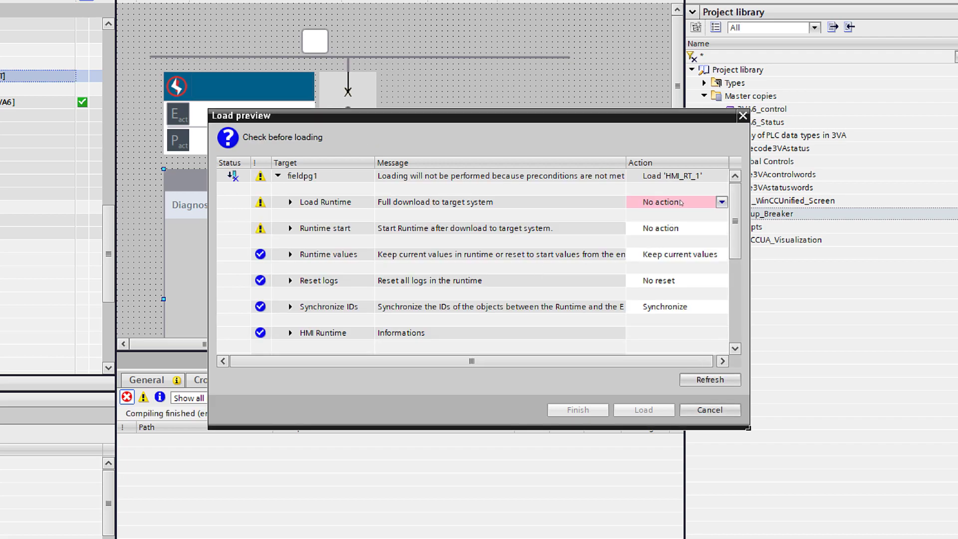
Step: Load HMI_RT_1 with Full download and Start runtime, then collapse the Inspector window
{"action": "left_click", "coordinate": [681, 202]}
{"action": "left_click", "coordinate": [669, 224]}
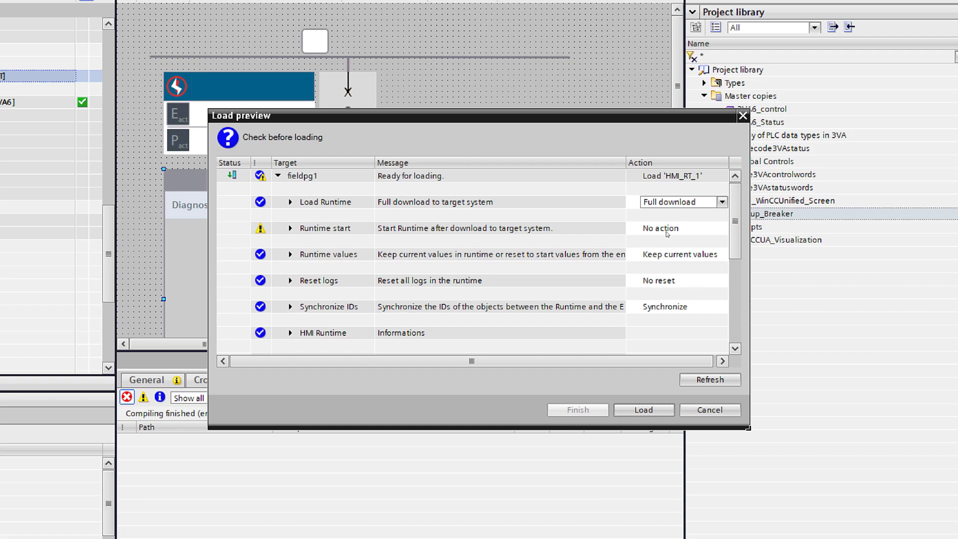
{"action": "left_click", "coordinate": [666, 230]}
{"action": "left_click", "coordinate": [667, 231]}
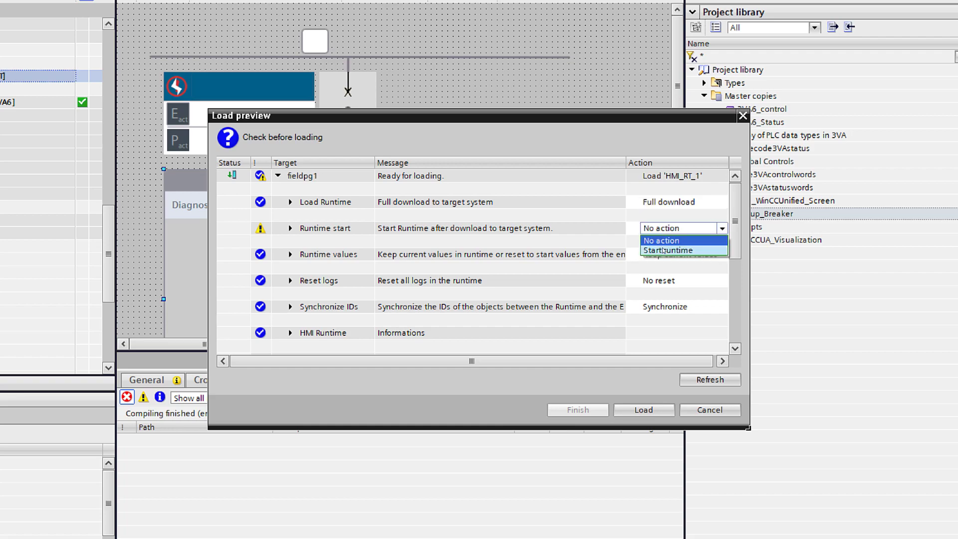
{"action": "left_click", "coordinate": [665, 250]}
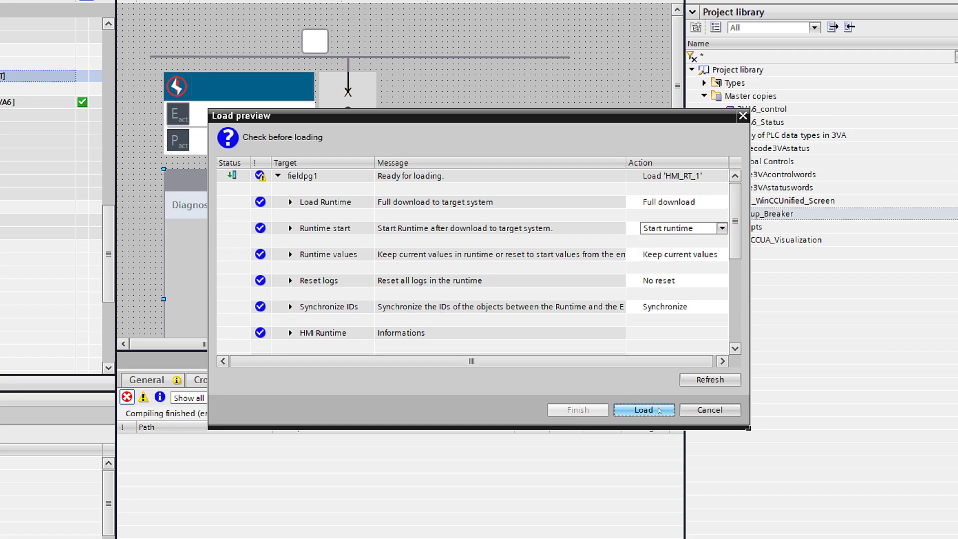
{"action": "left_click", "coordinate": [658, 410]}
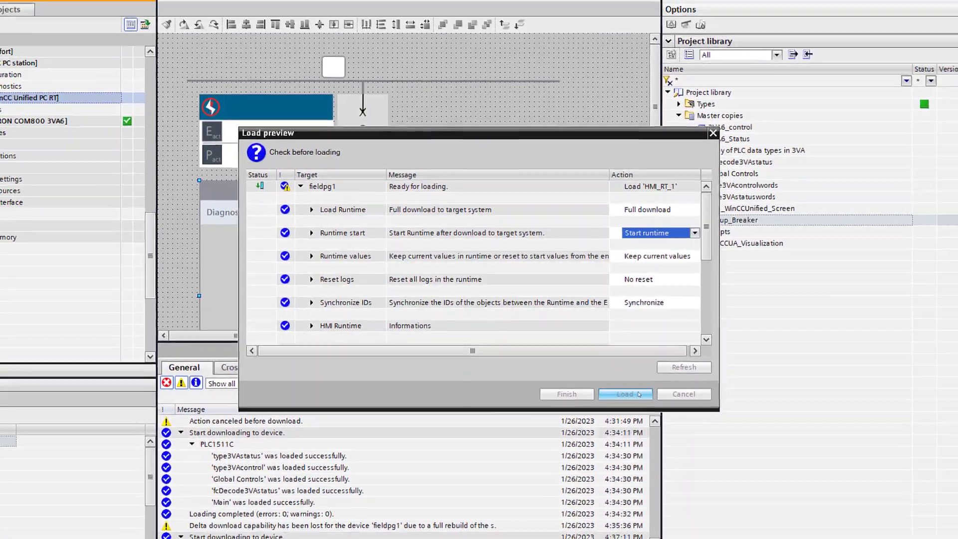
{"action": "left_click", "coordinate": [638, 395]}
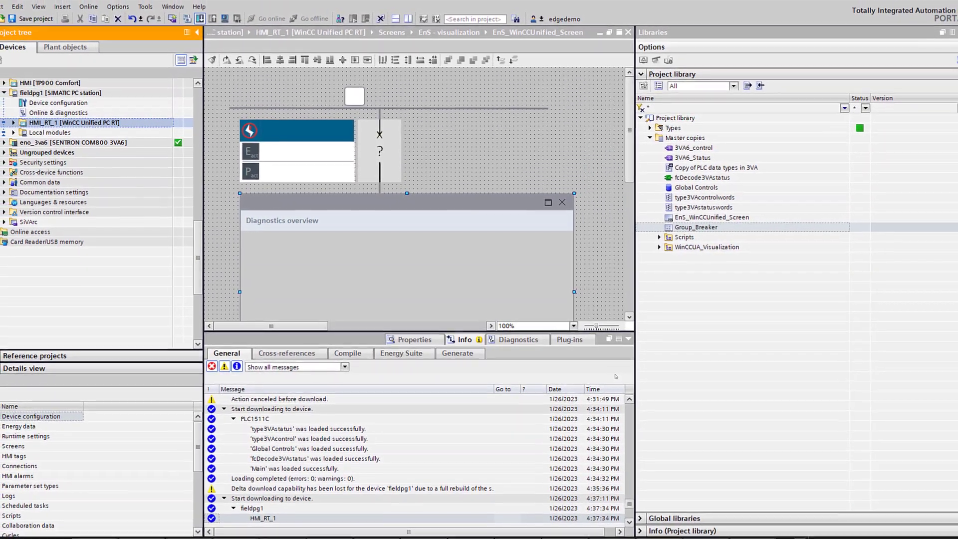
{"action": "left_click", "coordinate": [621, 336]}
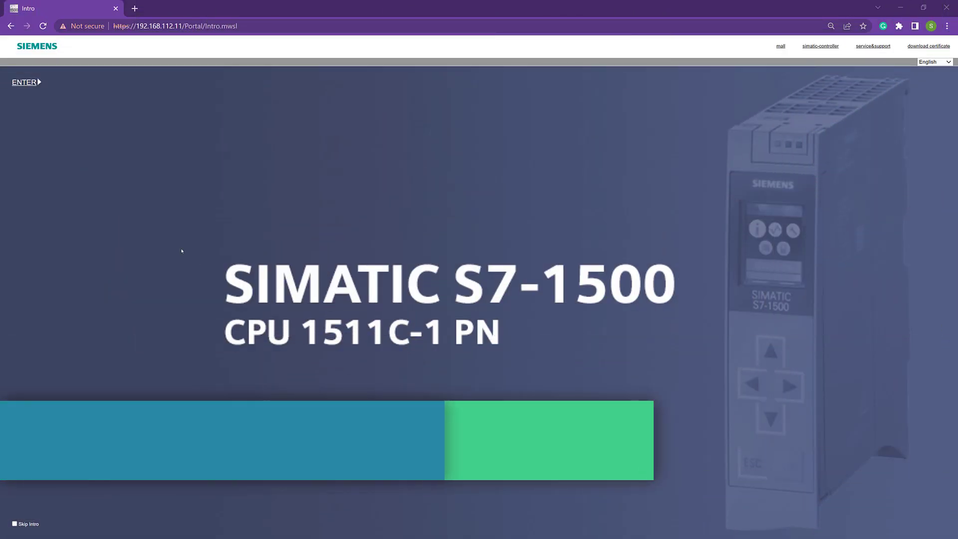
Step: Review the web server's Diagnostic Buffer, CPU identification and Runtime information, then open ViewOfThings
{"action": "left_click", "coordinate": [22, 83]}
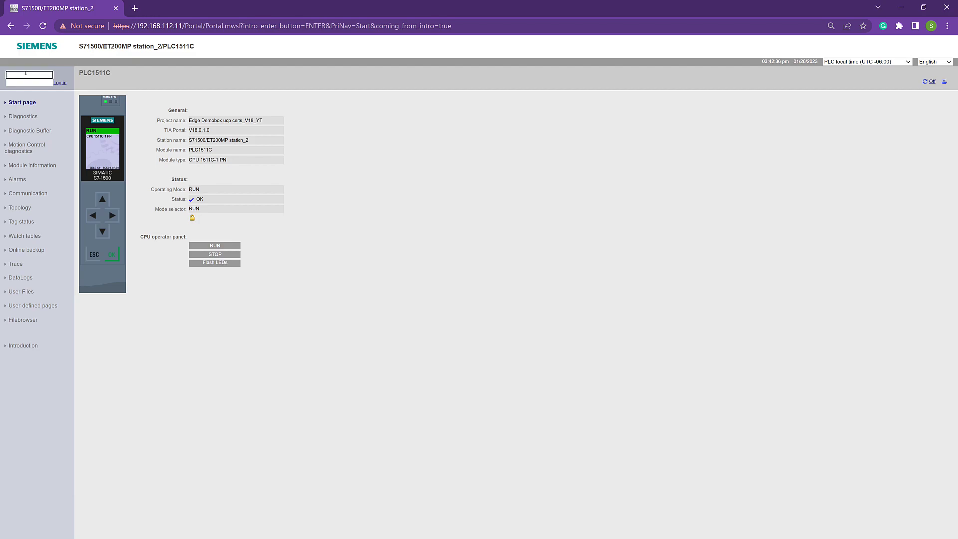
{"action": "left_click", "coordinate": [31, 139]}
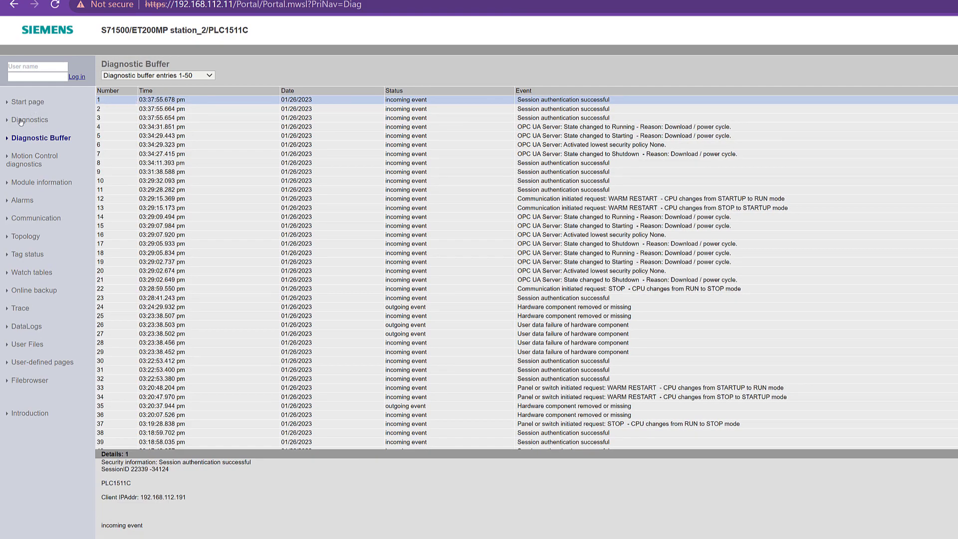
{"action": "left_click", "coordinate": [20, 121]}
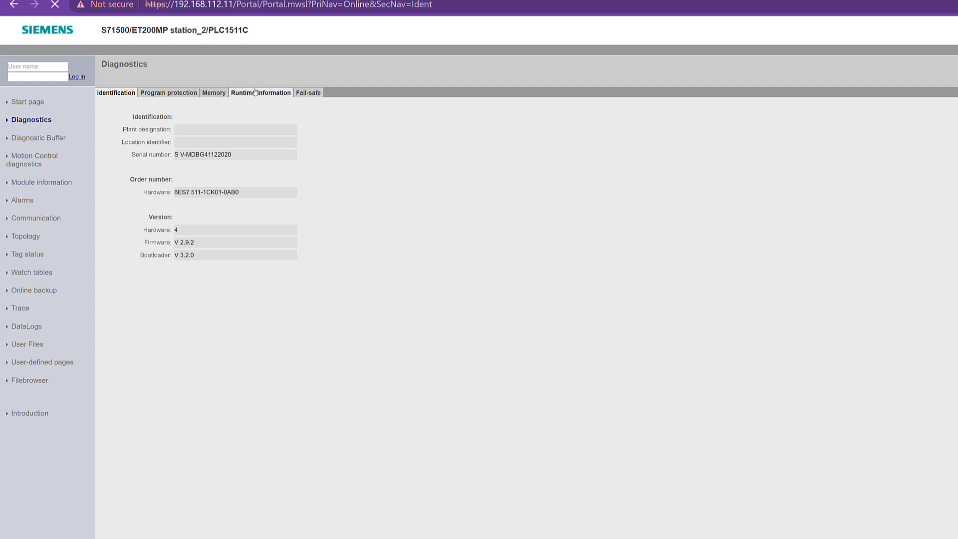
{"action": "left_click", "coordinate": [255, 93]}
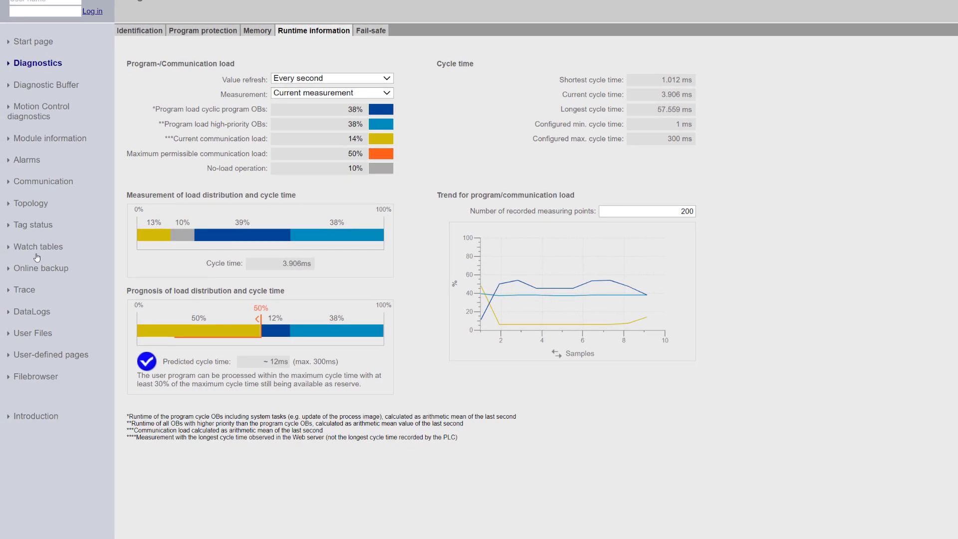
{"action": "left_click", "coordinate": [48, 356]}
{"action": "left_click", "coordinate": [182, 122]}
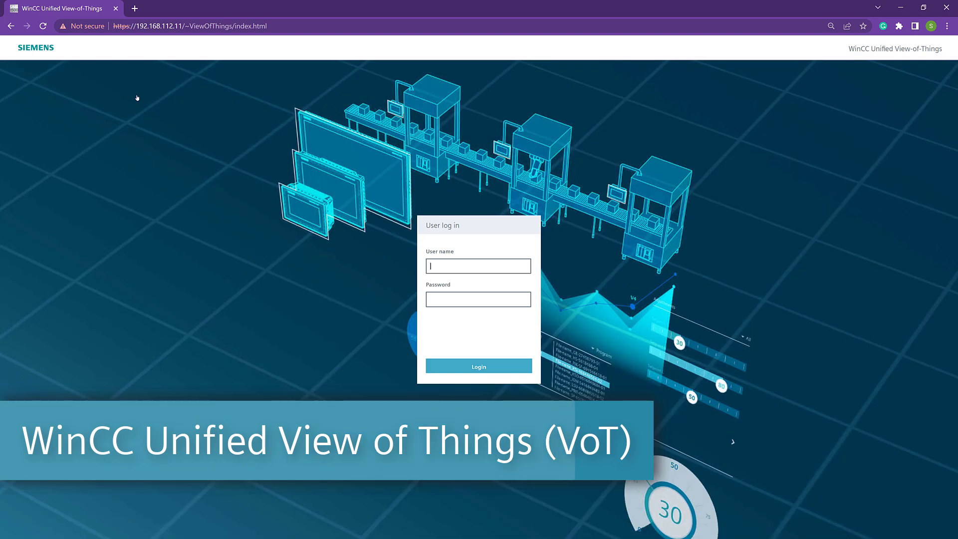
Step: Log in to View of Things, switch to the Filling screen and start the bottle-filling process
{"action": "type", "text": "VoTu"}
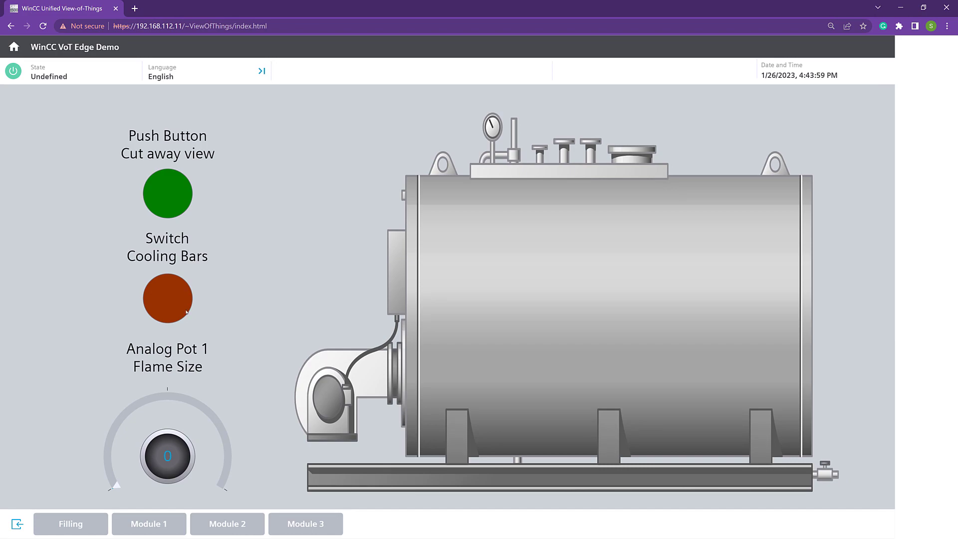
{"action": "left_click", "coordinate": [79, 522]}
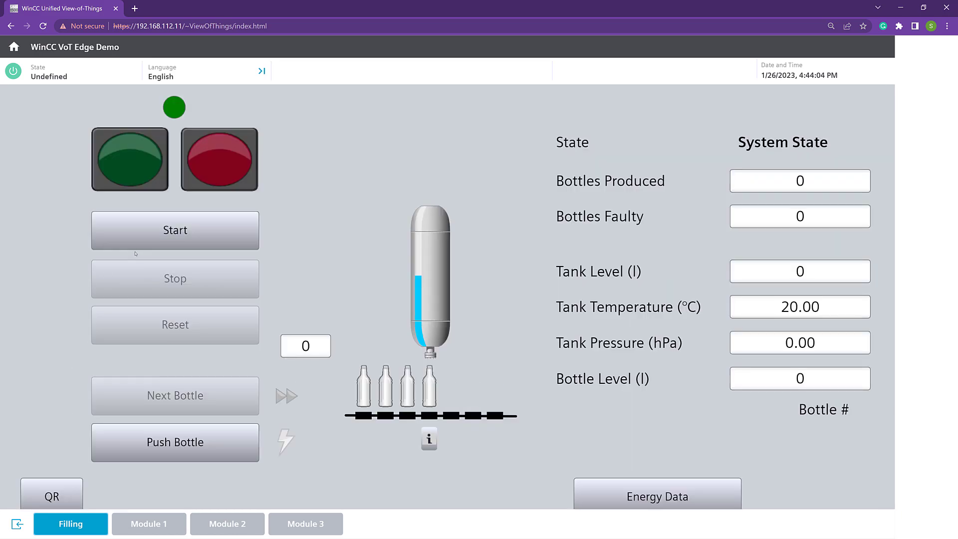
{"action": "left_click", "coordinate": [148, 245]}
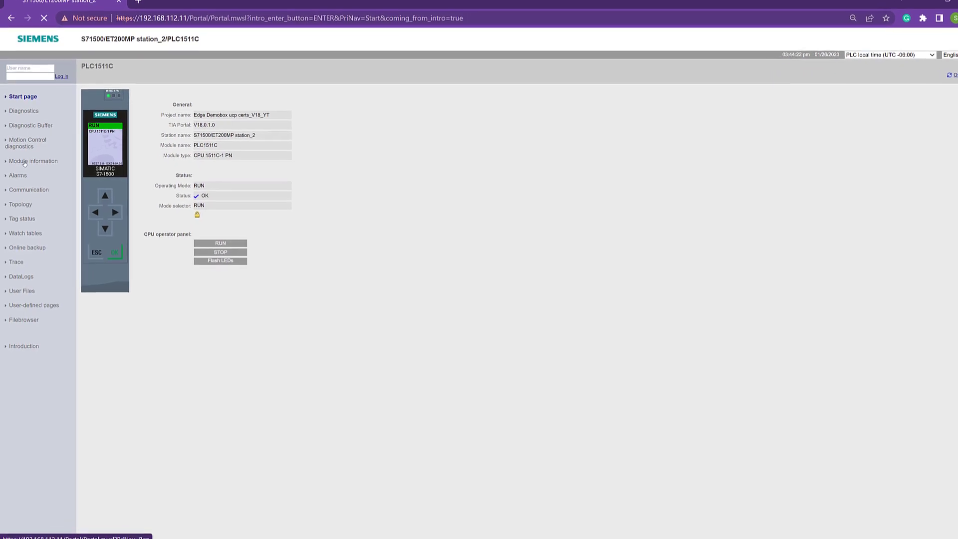
Step: Review the module information overview, PROFINET IO-System device list and alarm 31 details
{"action": "left_click", "coordinate": [31, 160]}
{"action": "left_click", "coordinate": [165, 88]}
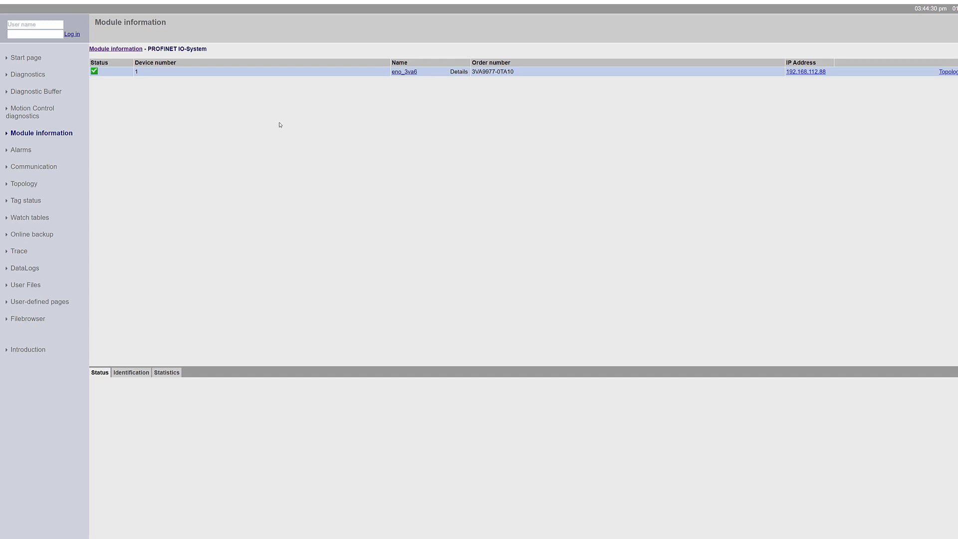
{"action": "left_click", "coordinate": [23, 151]}
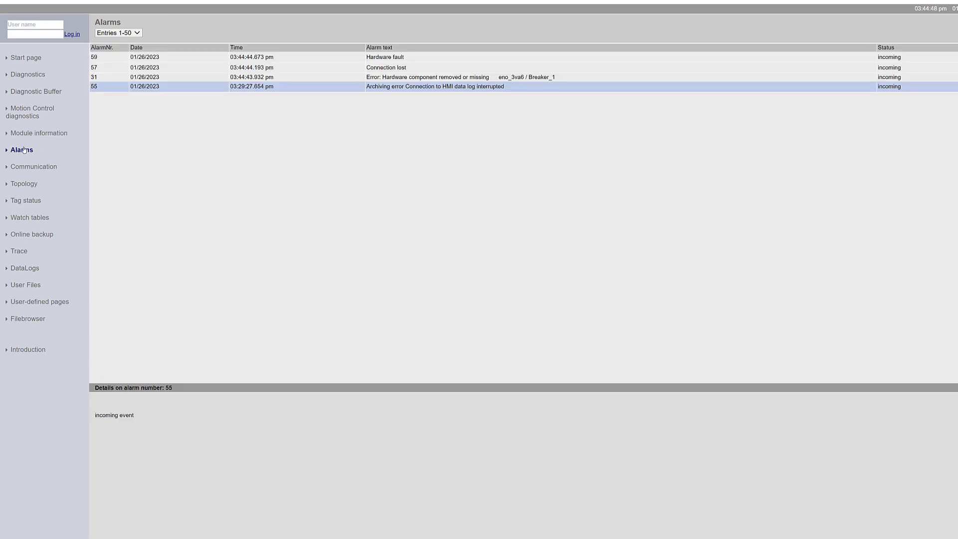
{"action": "left_click", "coordinate": [427, 78]}
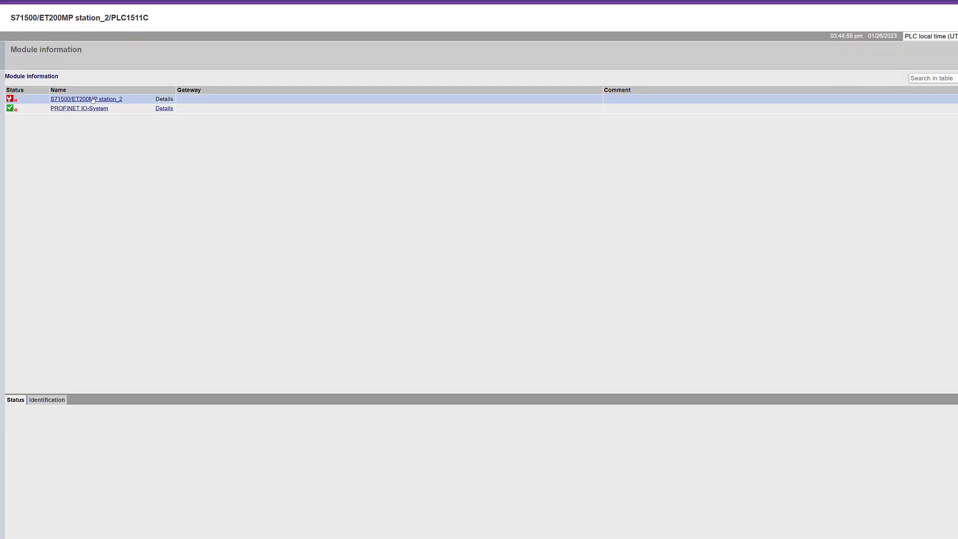
Step: Drill through station_2, PLC1511C, PROFINET interface_1 and IO-System down to eno_3va6's Breaker_1
{"action": "left_click", "coordinate": [93, 99]}
{"action": "left_click", "coordinate": [162, 100]}
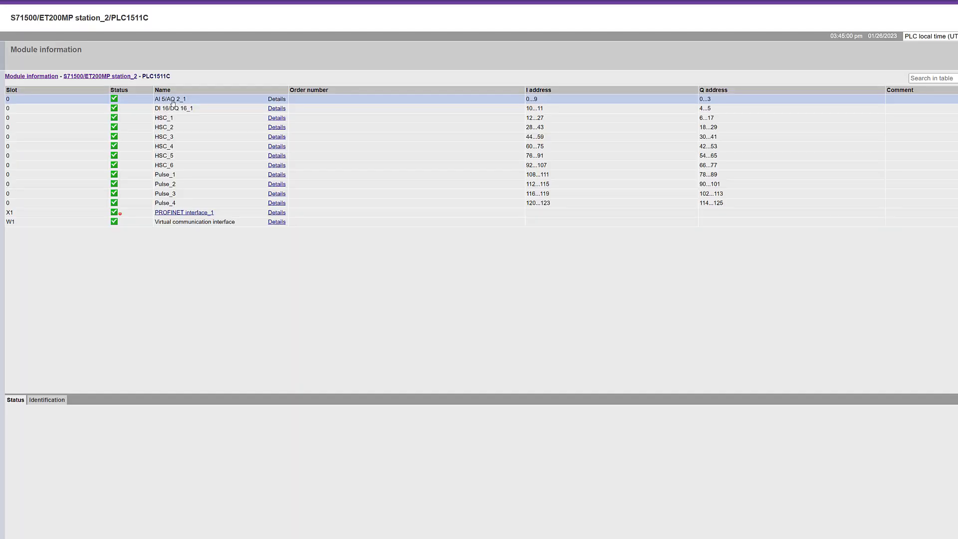
{"action": "left_click", "coordinate": [193, 213]}
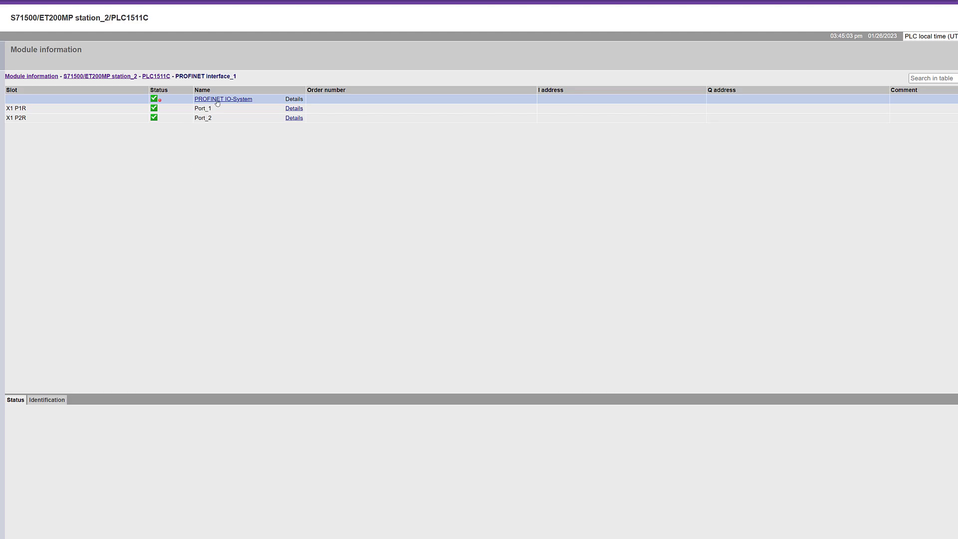
{"action": "left_click", "coordinate": [217, 103]}
{"action": "left_click", "coordinate": [318, 101]}
{"action": "left_click", "coordinate": [164, 108]}
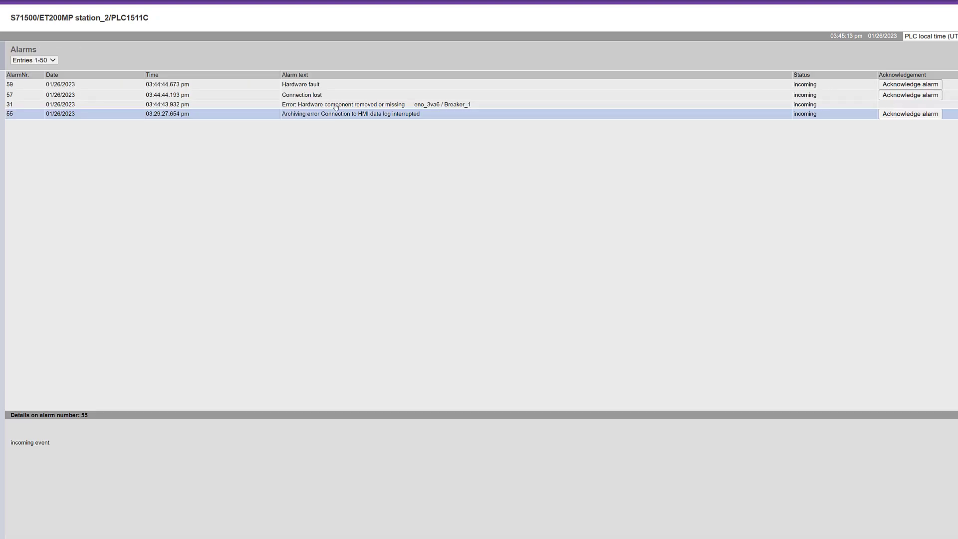
Step: Inspect alarm 31 details, then acknowledge the Hardware fault and archiving error alarms
{"action": "left_click", "coordinate": [336, 106]}
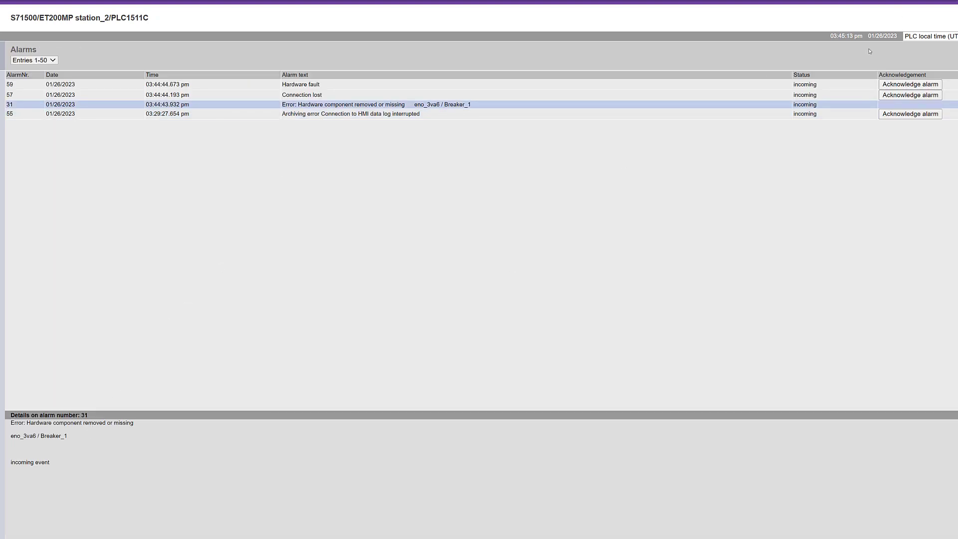
{"action": "left_click", "coordinate": [870, 84]}
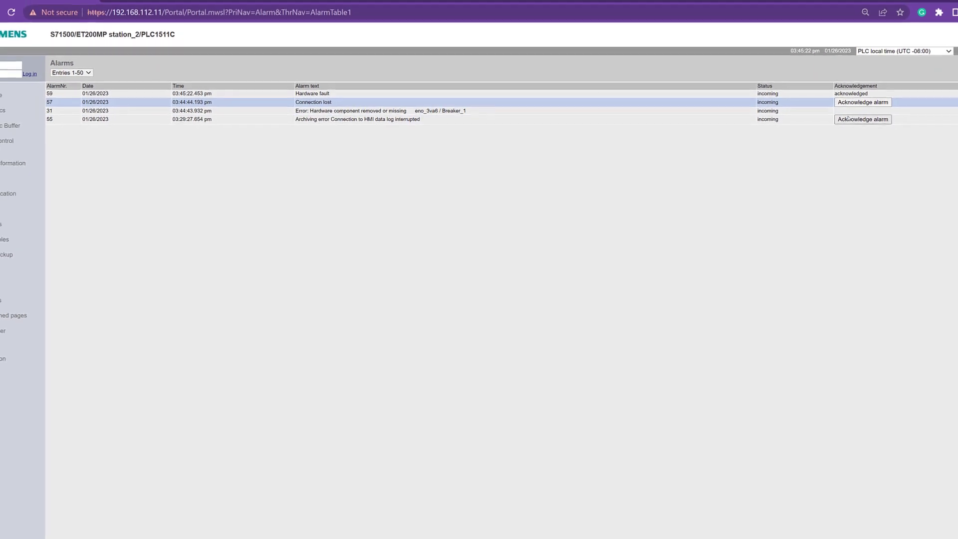
{"action": "left_click", "coordinate": [849, 118]}
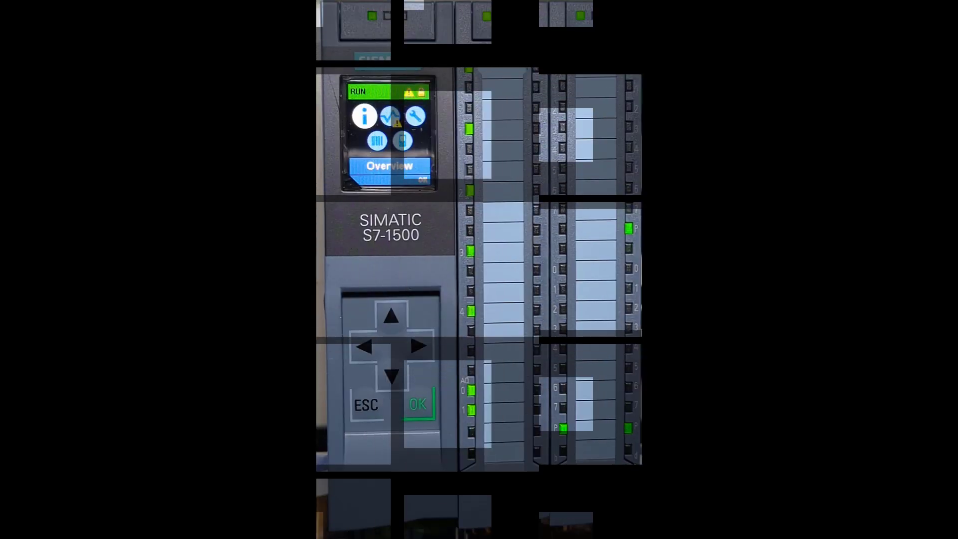